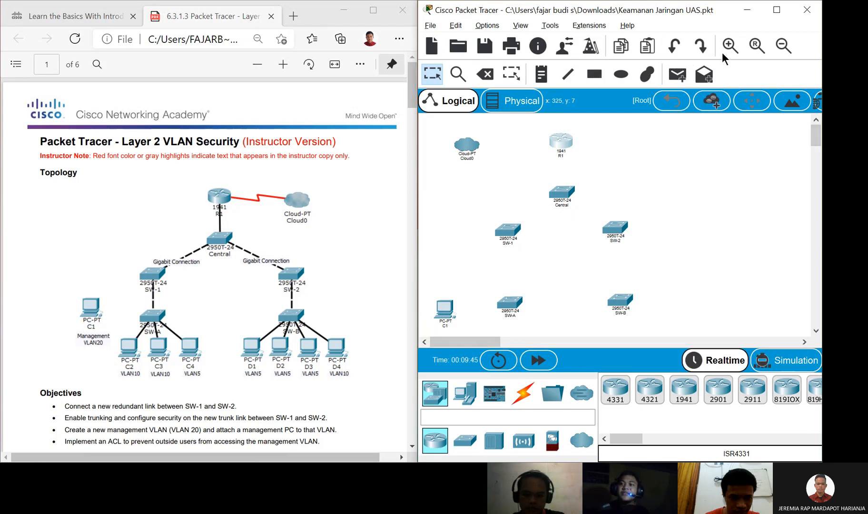
In router R1's physical device view, place an HWIC-2T serial module in the eHWIC 0 slot
{"action": "left_click", "coordinate": [784, 48]}
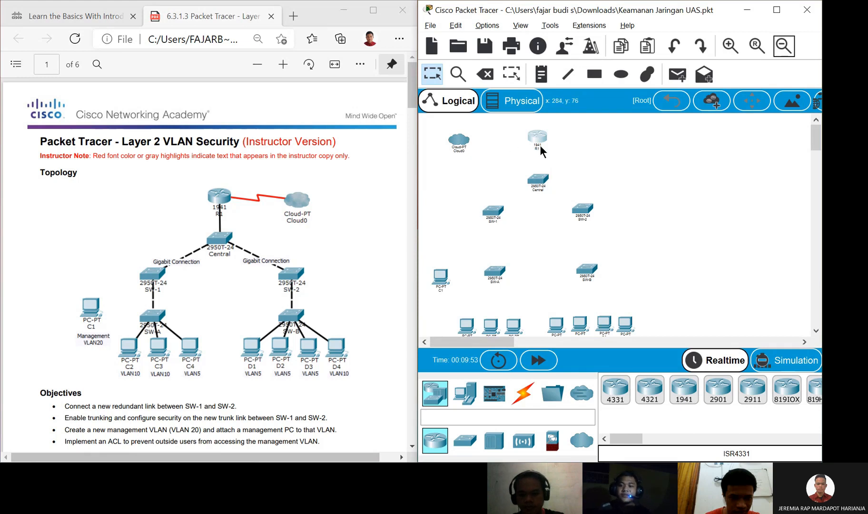
{"action": "mouse_move", "coordinate": [540, 145]}
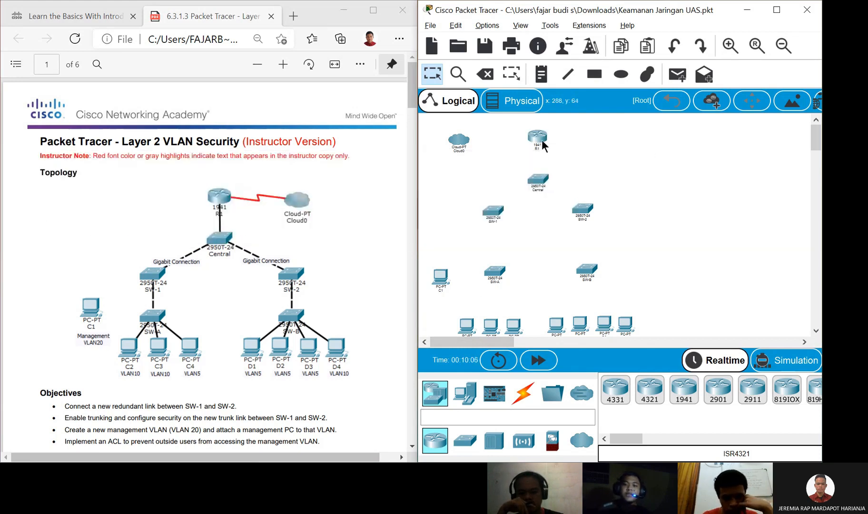
{"action": "left_click", "coordinate": [542, 140]}
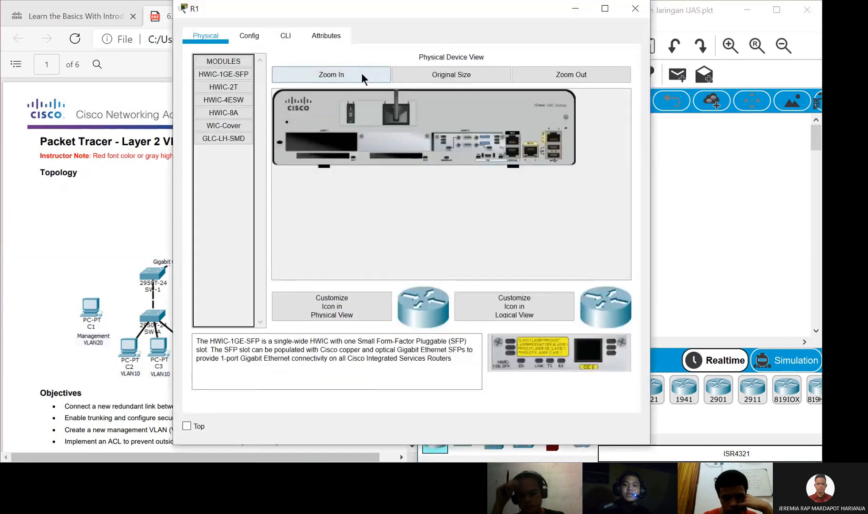
{"action": "left_click", "coordinate": [362, 74]}
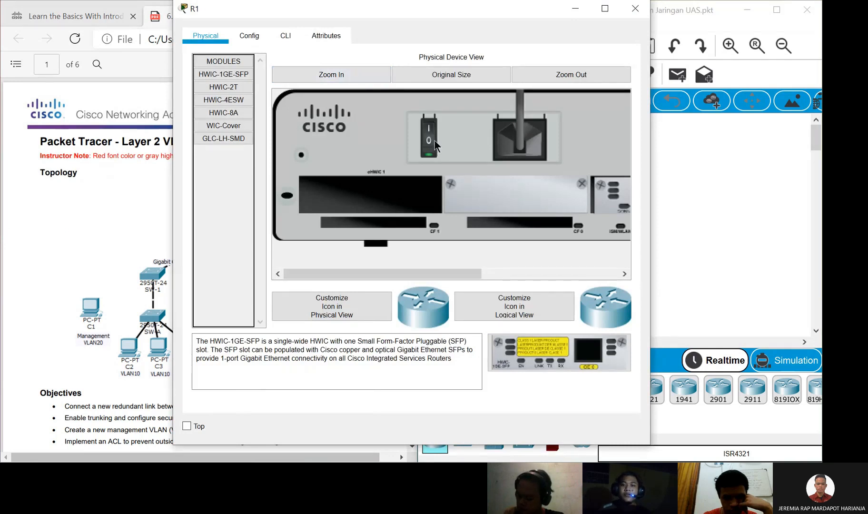
{"action": "left_click_drag", "start_coordinate": [420, 271], "coordinate": [535, 275]}
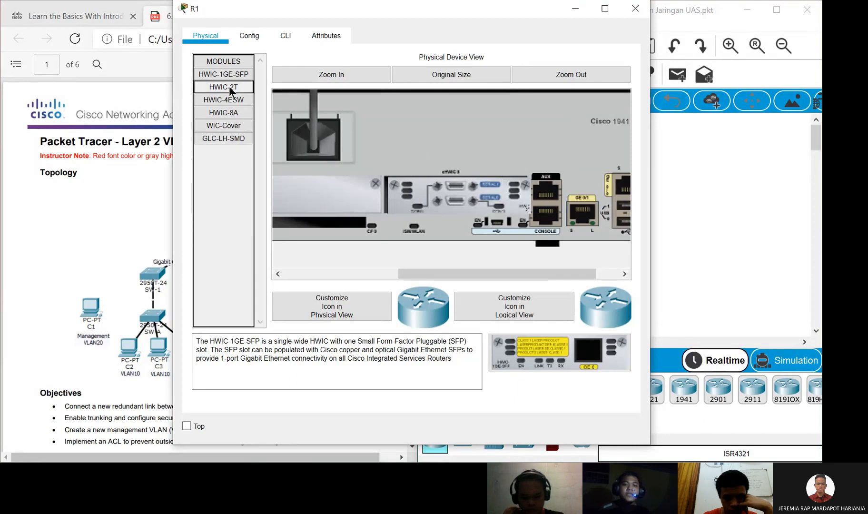
{"action": "left_click_drag", "start_coordinate": [229, 86], "coordinate": [443, 199]}
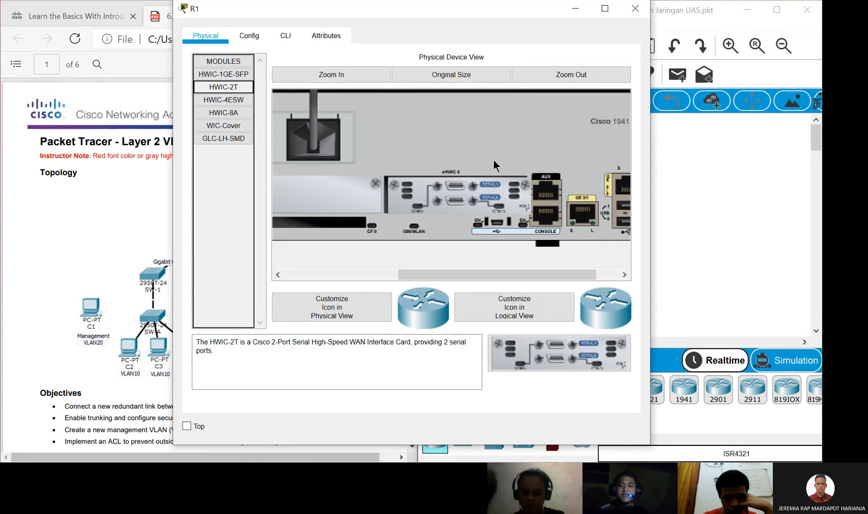
Switch router R1's power on in the physical device view and close its configuration window
{"action": "left_click_drag", "start_coordinate": [540, 270], "coordinate": [306, 255]}
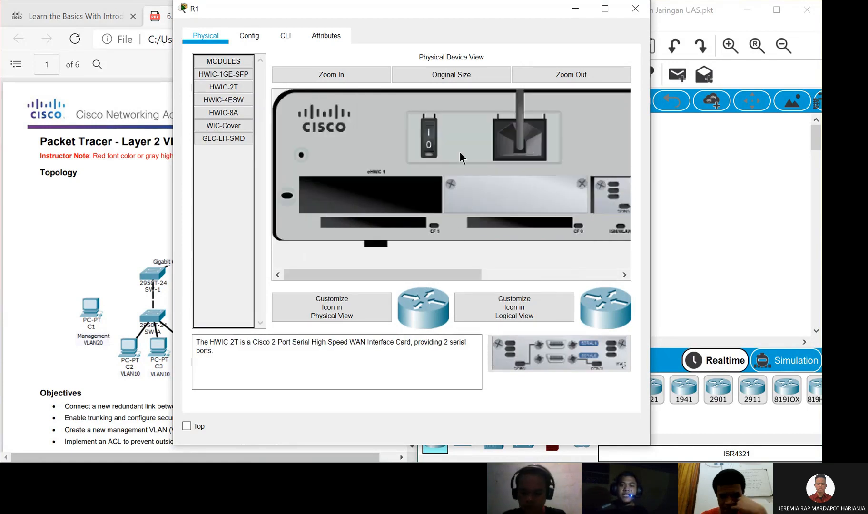
{"action": "left_click_drag", "start_coordinate": [389, 274], "coordinate": [339, 274]}
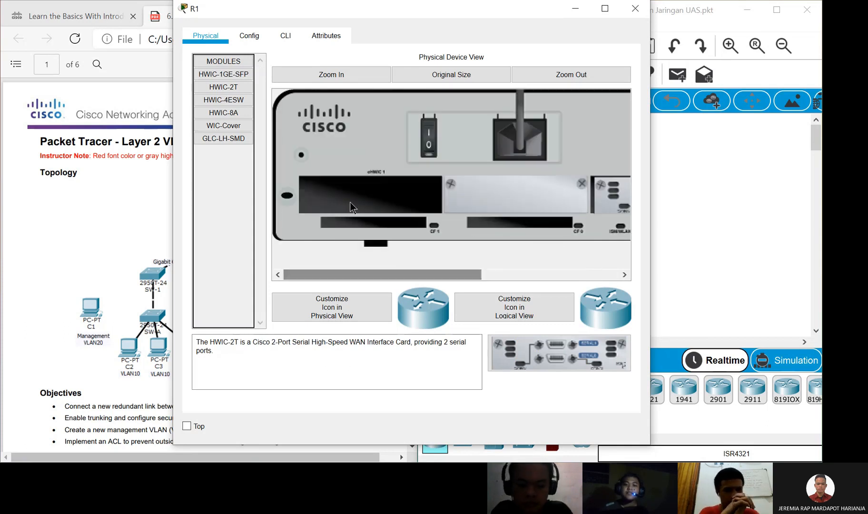
{"action": "left_click", "coordinate": [424, 142]}
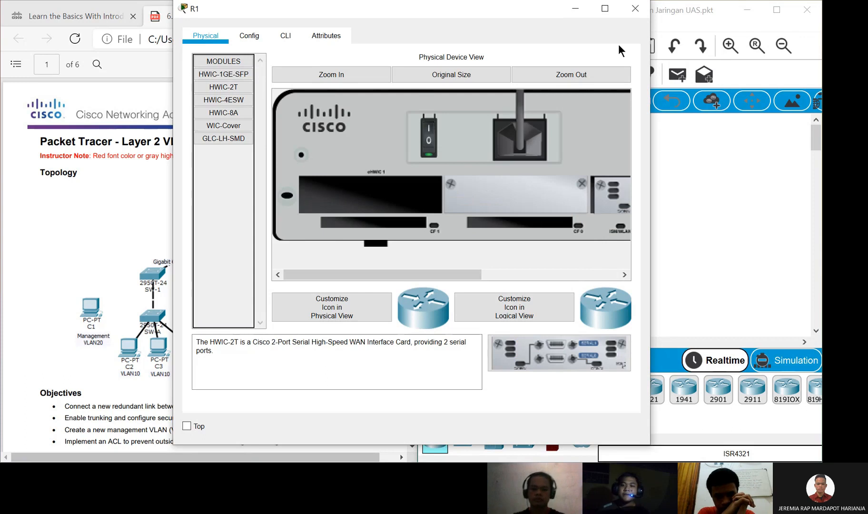
{"action": "left_click", "coordinate": [635, 14]}
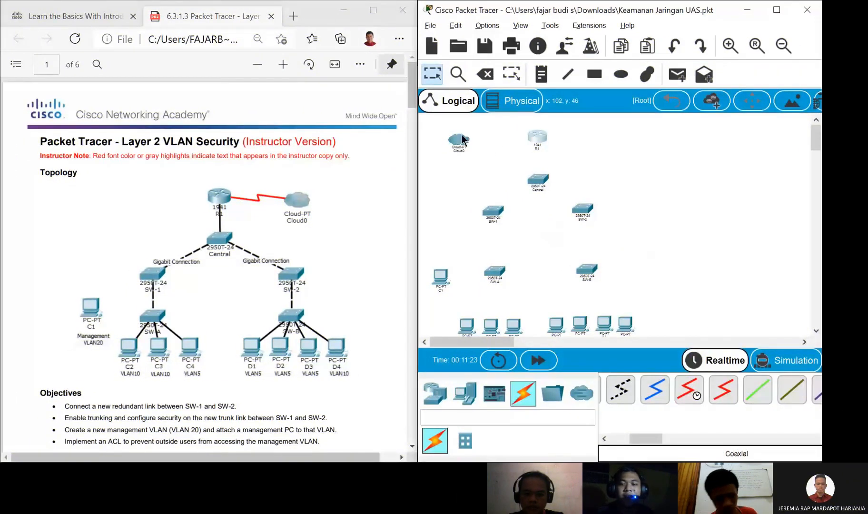
Connect Cloud0's Serial0 port to R1's Serial0/0/0 port with a Serial DCE cable
{"action": "left_click", "coordinate": [691, 398]}
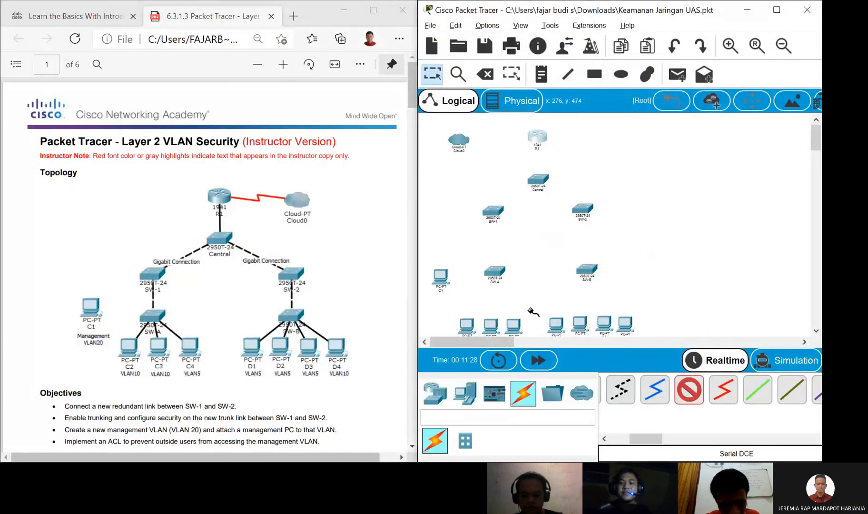
{"action": "left_click", "coordinate": [461, 138]}
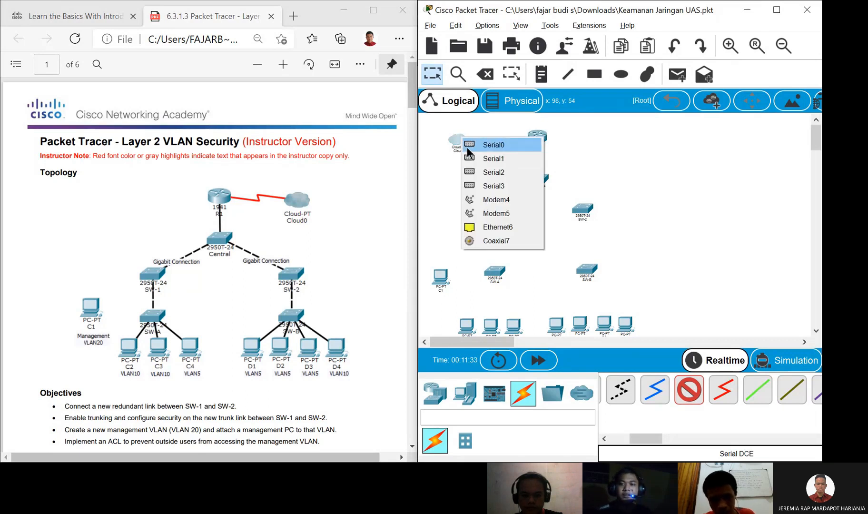
{"action": "left_click", "coordinate": [466, 148]}
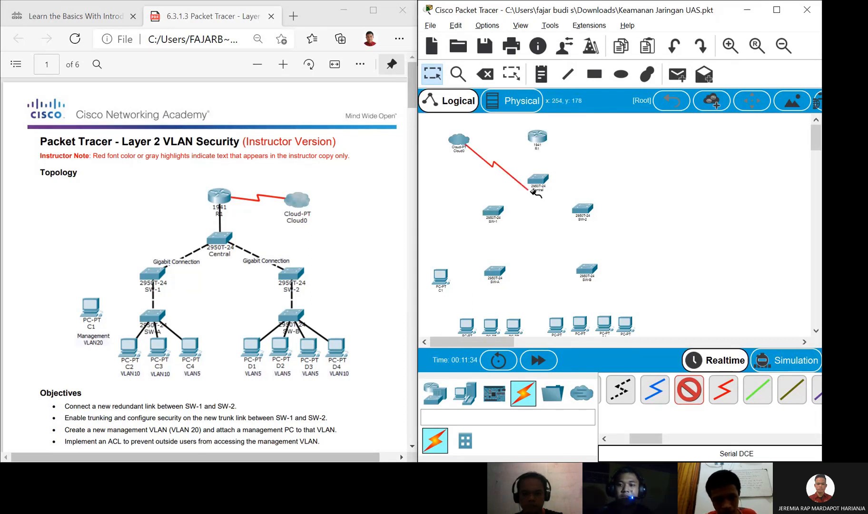
{"action": "left_click", "coordinate": [536, 138]}
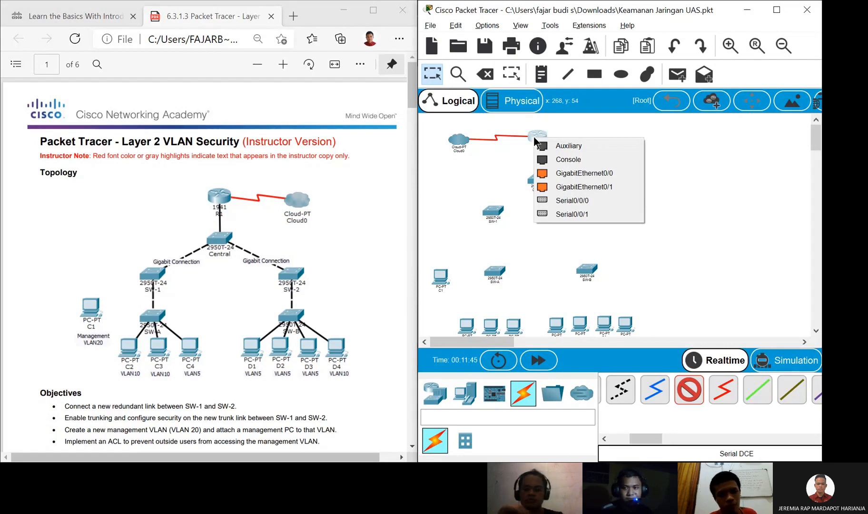
{"action": "left_click", "coordinate": [562, 199]}
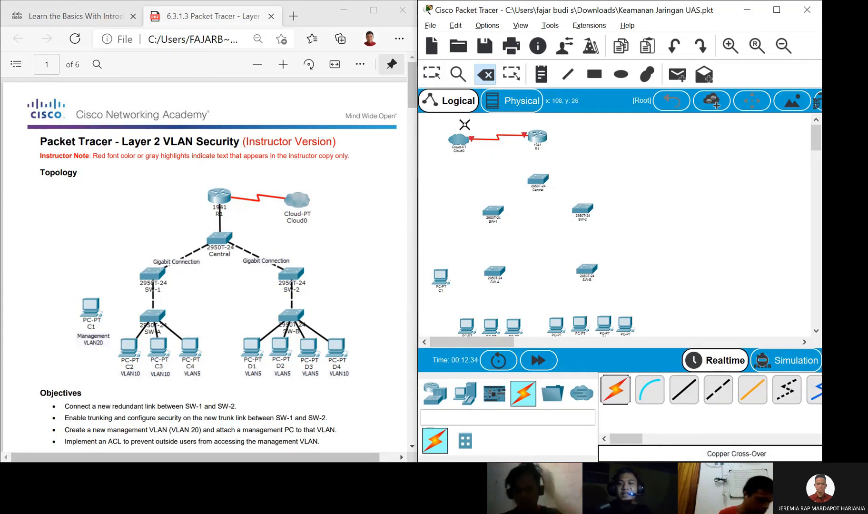
Connect R1's GigabitEthernet0/0 port to the Central switch's FastEthernet0/1 port with a copper straight-through cable
{"action": "left_click", "coordinate": [431, 74]}
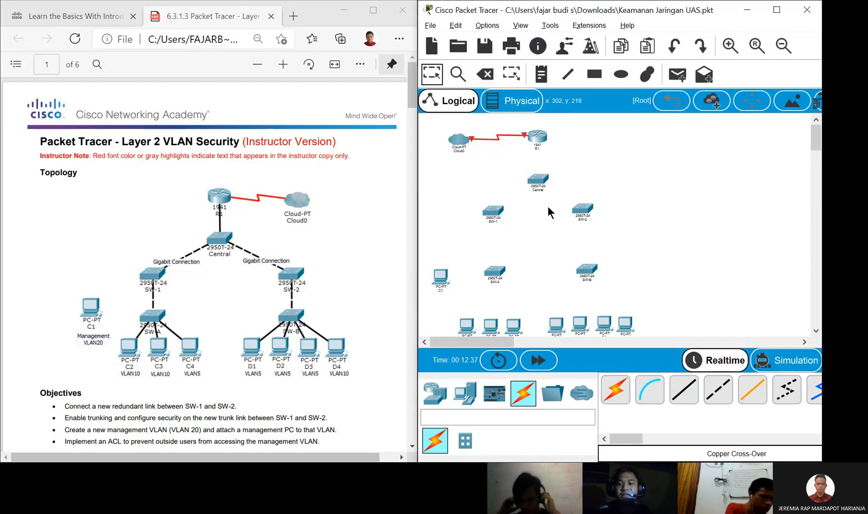
{"action": "left_click", "coordinate": [689, 394]}
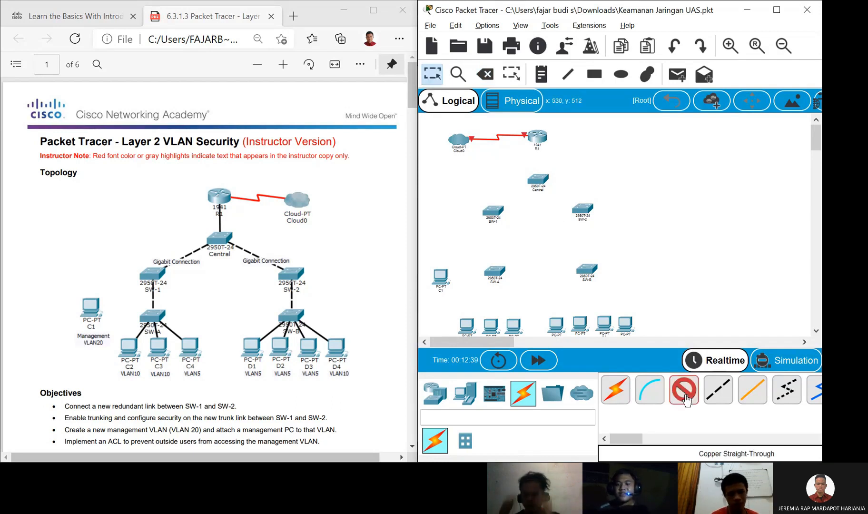
{"action": "left_click", "coordinate": [536, 139]}
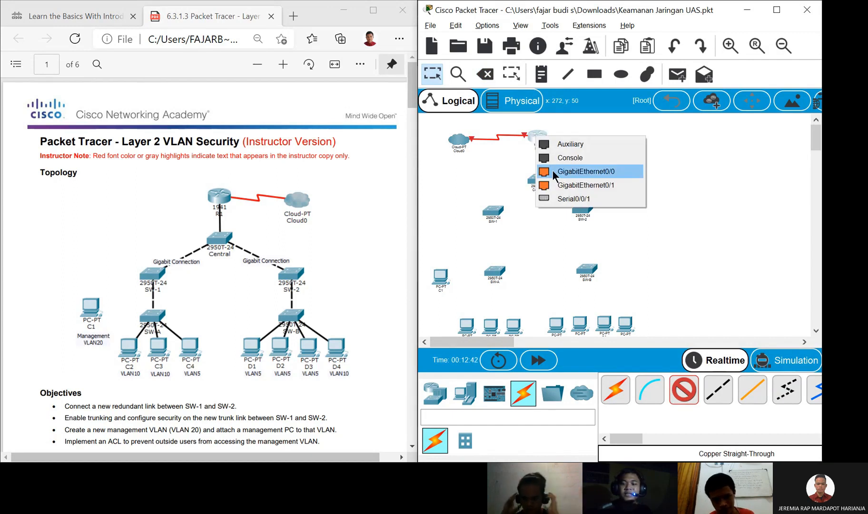
{"action": "left_click", "coordinate": [553, 171]}
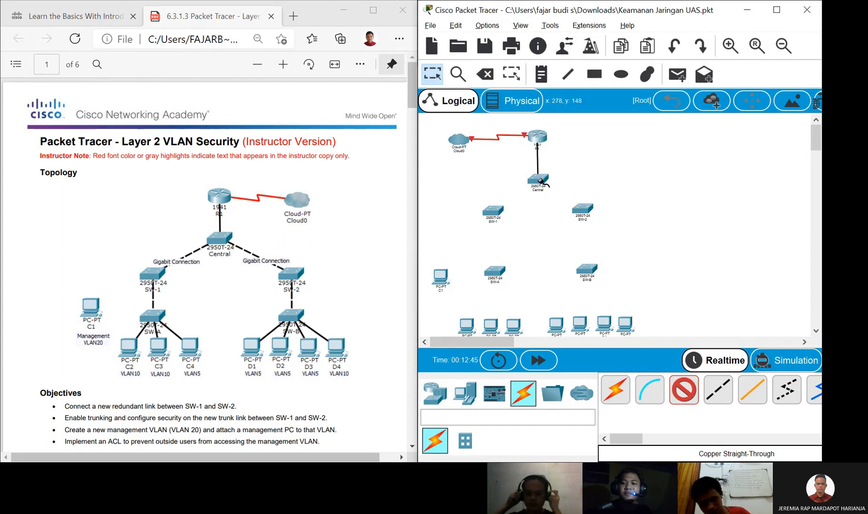
{"action": "left_click", "coordinate": [541, 182]}
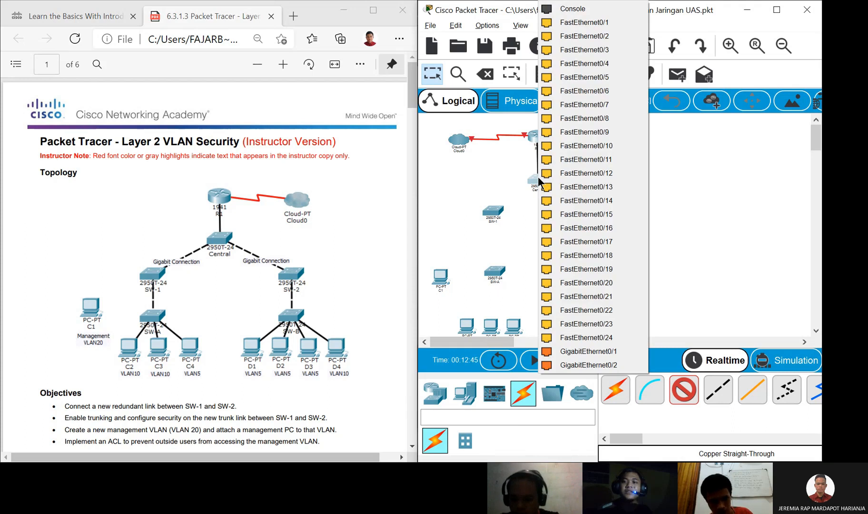
{"action": "left_click", "coordinate": [584, 24]}
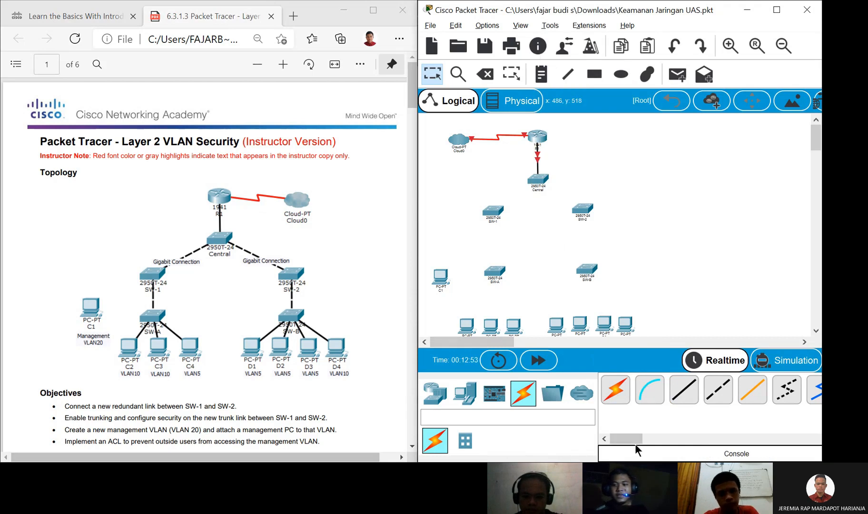
Connect the Central switch's GigabitEthernet0/1 port to SW-1's GigabitEthernet0/1 port with a copper cross-over cable
{"action": "left_click_drag", "start_coordinate": [635, 439], "coordinate": [636, 438]}
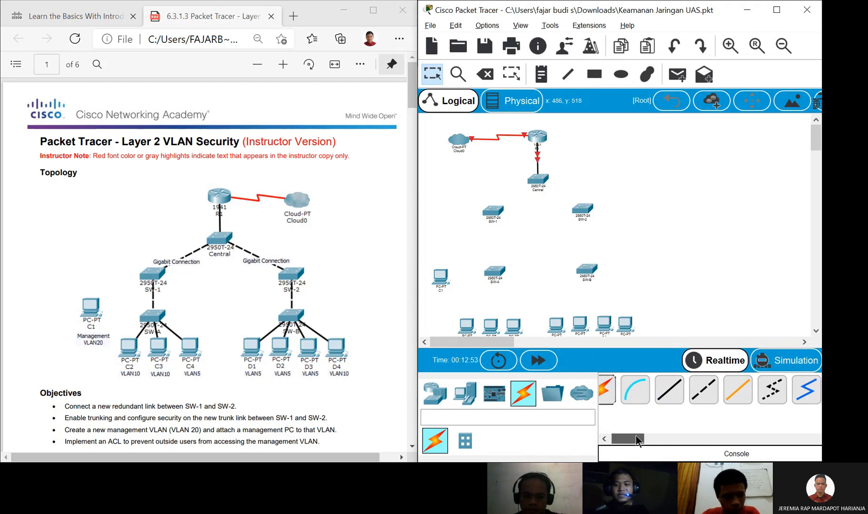
{"action": "left_click", "coordinate": [694, 393]}
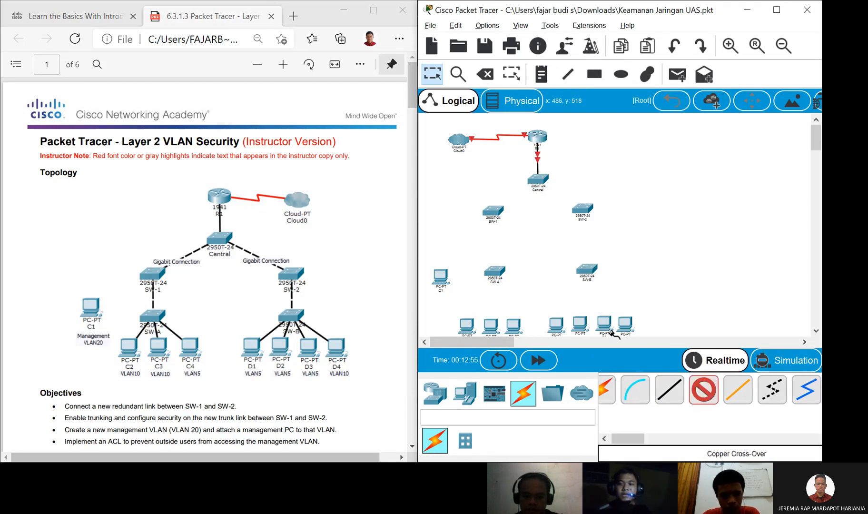
{"action": "left_click", "coordinate": [538, 177]}
{"action": "left_click", "coordinate": [575, 337]}
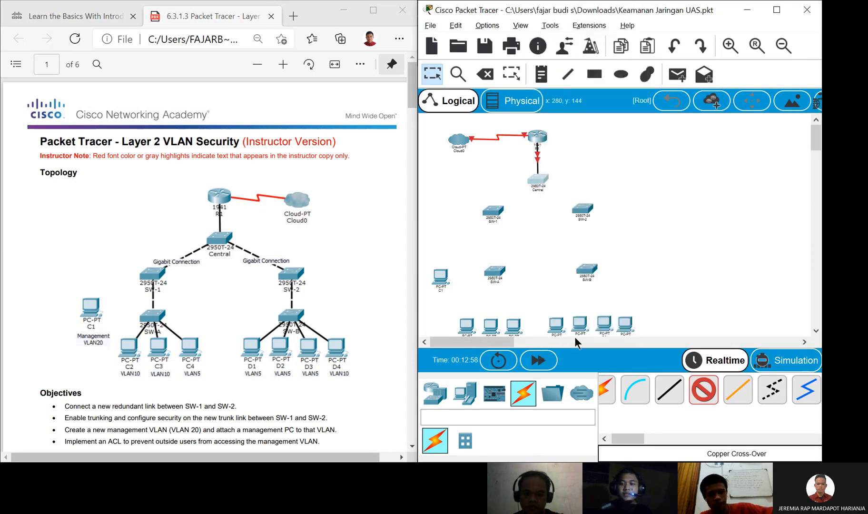
{"action": "left_click", "coordinate": [493, 210]}
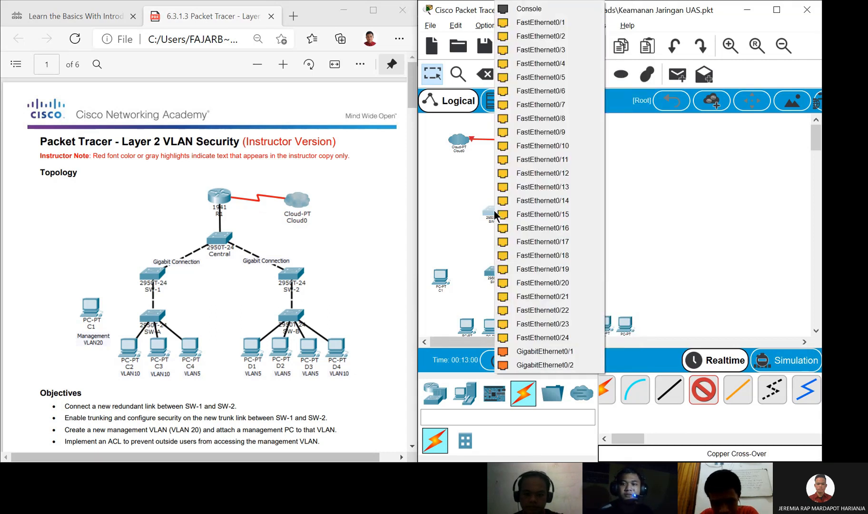
{"action": "left_click", "coordinate": [545, 357]}
Connect the Central switch's GigabitEthernet0/2 port to SW-2's GigabitEthernet0/1 port with a copper cross-over cable
{"action": "left_click", "coordinate": [539, 178]}
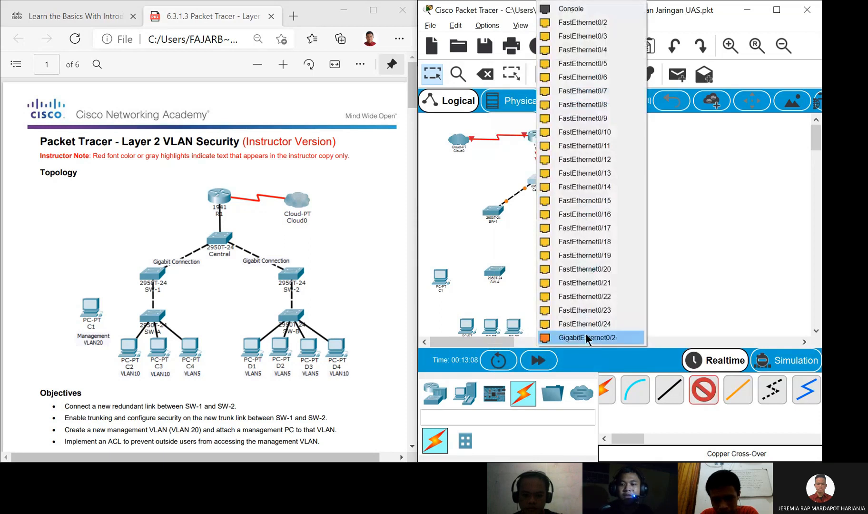
{"action": "left_click", "coordinate": [586, 336]}
{"action": "left_click", "coordinate": [583, 209]}
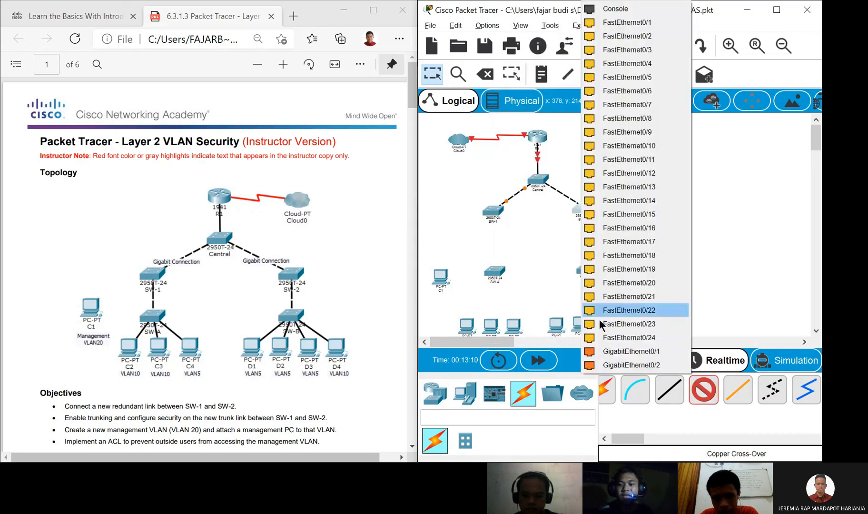
{"action": "left_click", "coordinate": [602, 352]}
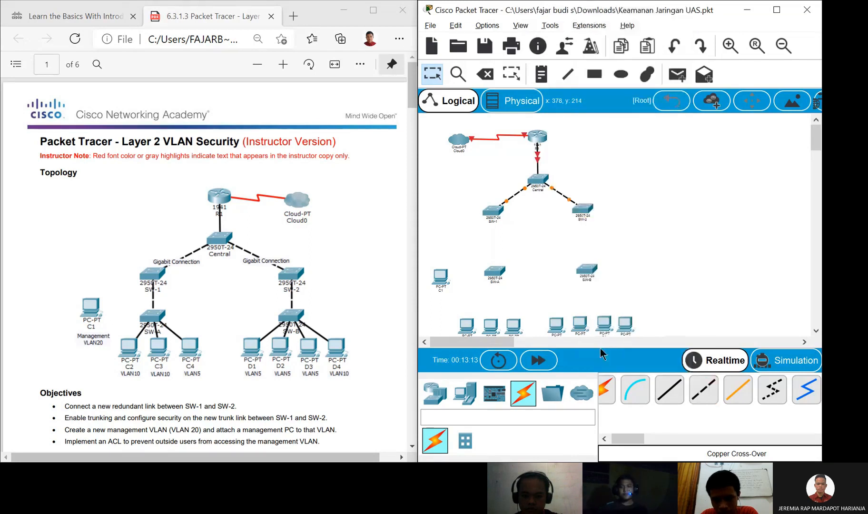
Connect SW-1's FastEthernet0/24 port to SW-A's FastEthernet0/24 port with a copper cross-over cable
{"action": "left_click", "coordinate": [604, 438]}
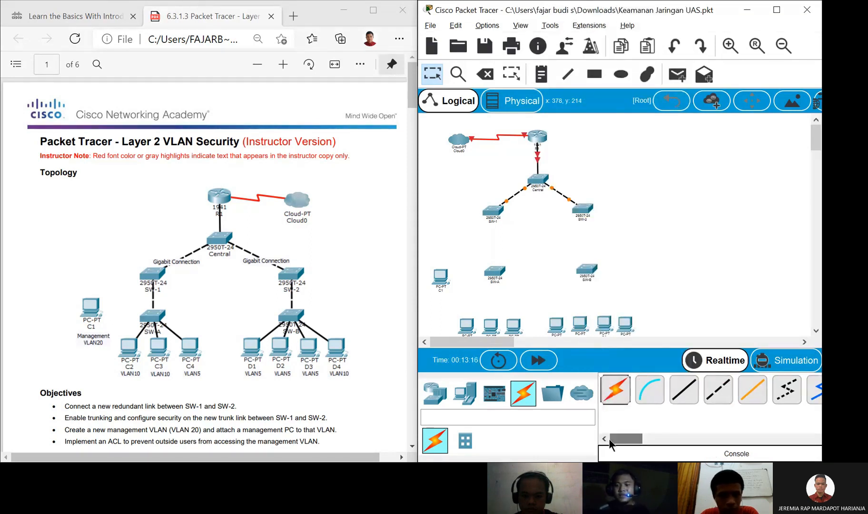
{"action": "left_click", "coordinate": [720, 393]}
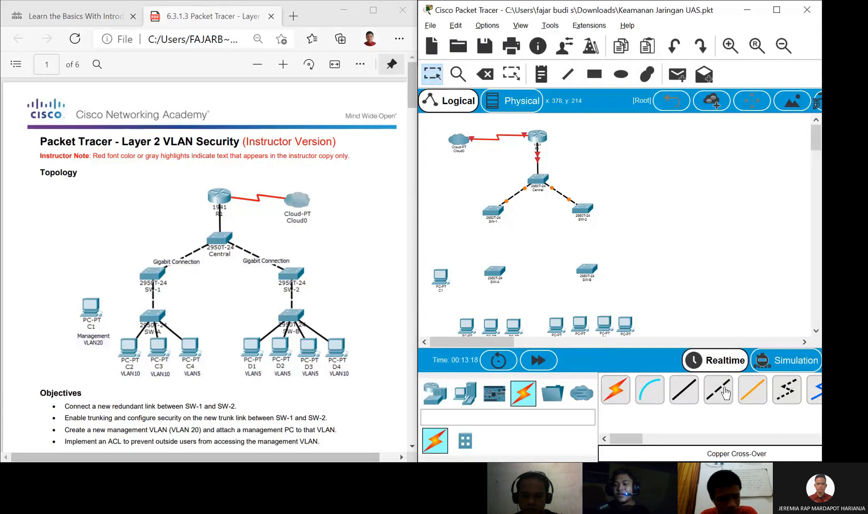
{"action": "left_click", "coordinate": [495, 213]}
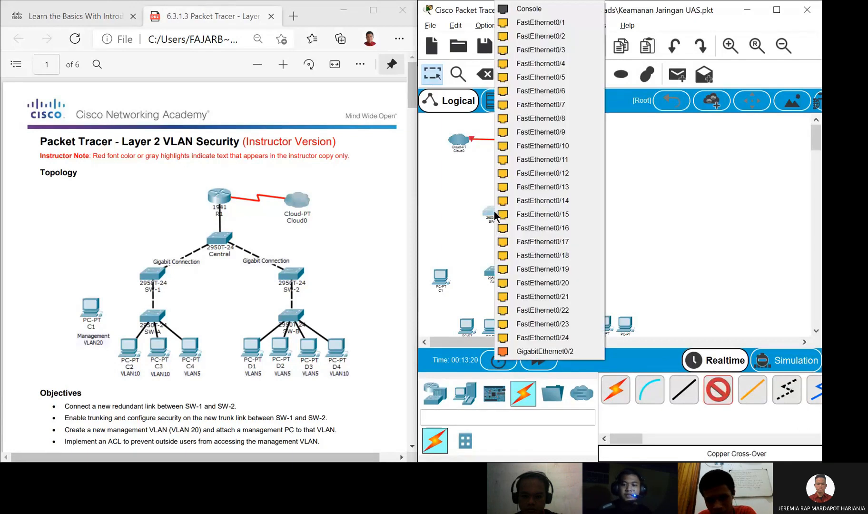
{"action": "left_click", "coordinate": [537, 338]}
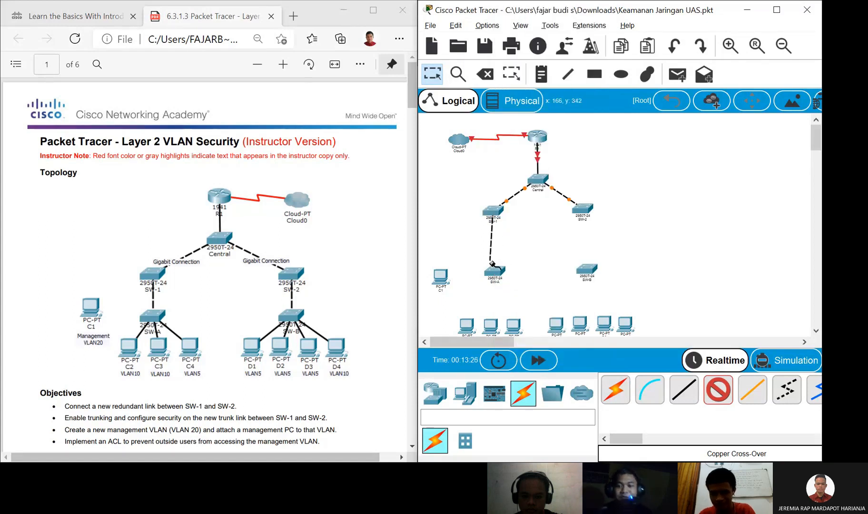
{"action": "left_click", "coordinate": [495, 273]}
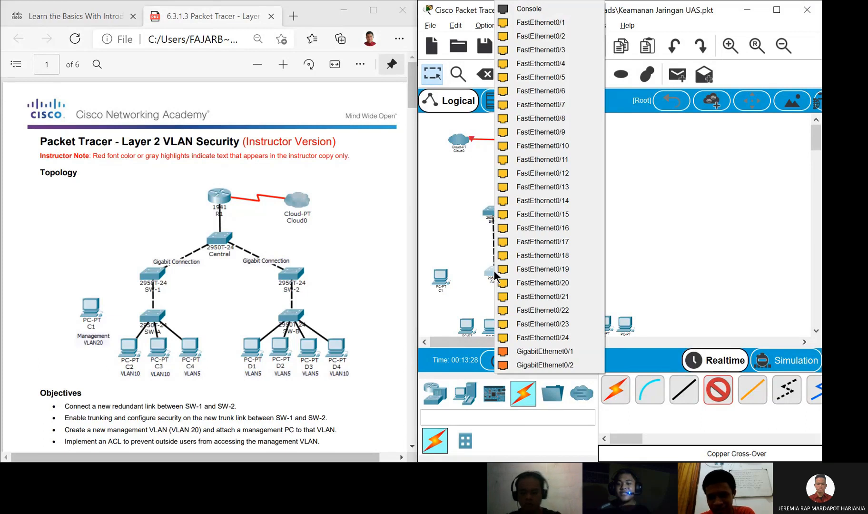
{"action": "left_click", "coordinate": [516, 335]}
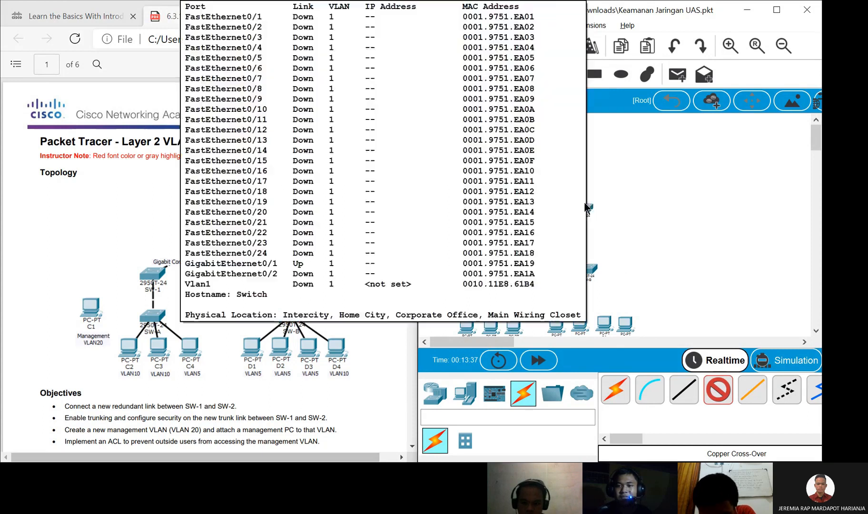
Connect SW-2's FastEthernet0/24 port to SW-B's FastEthernet0/24 port with a copper cross-over cable
{"action": "left_click", "coordinate": [587, 212]}
{"action": "left_click", "coordinate": [633, 338]}
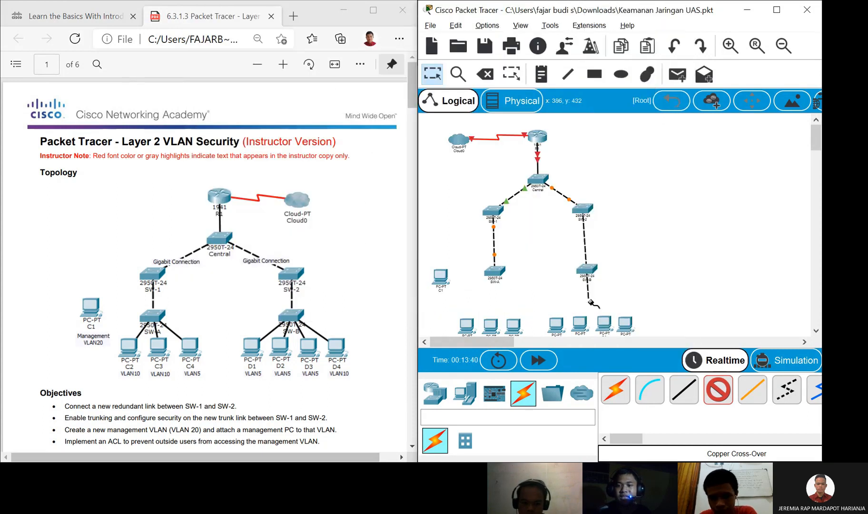
{"action": "left_click", "coordinate": [590, 270]}
{"action": "left_click", "coordinate": [624, 364]}
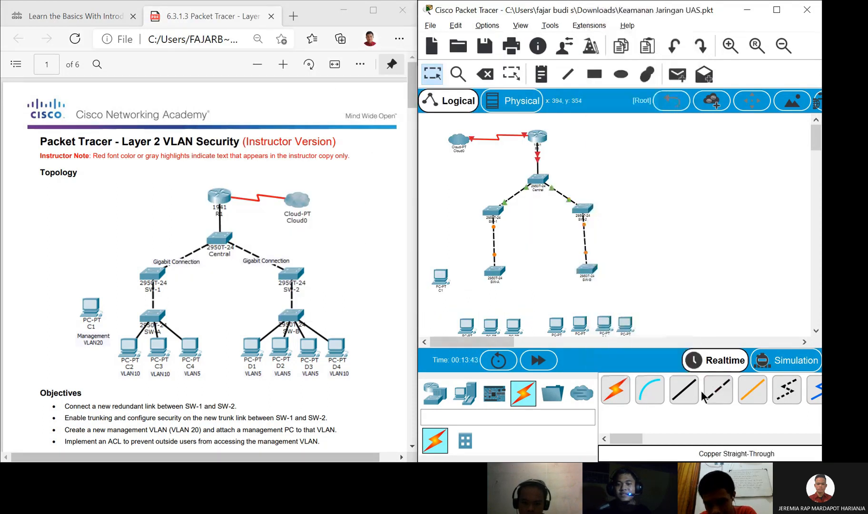
Add a redundant link from SW-1's FastEthernet0/23 port to SW-2's FastEthernet0/23 port with a copper cross-over cable
{"action": "left_click", "coordinate": [497, 210]}
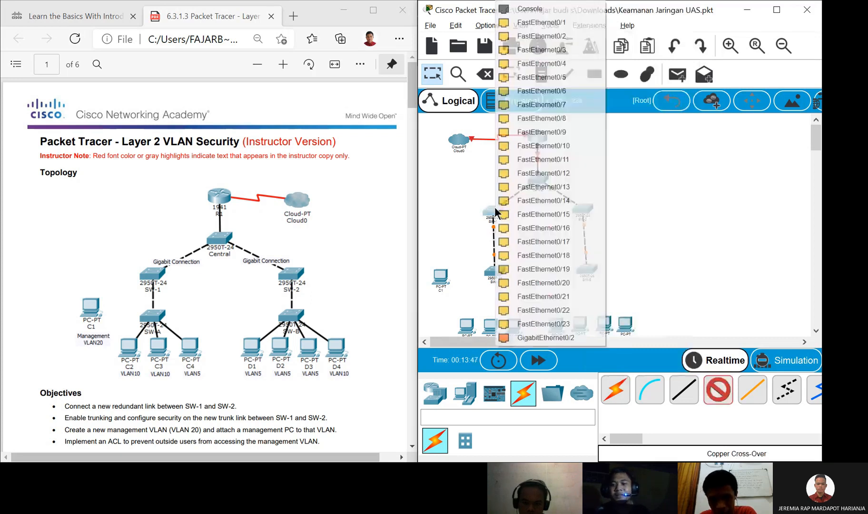
{"action": "left_click", "coordinate": [524, 324]}
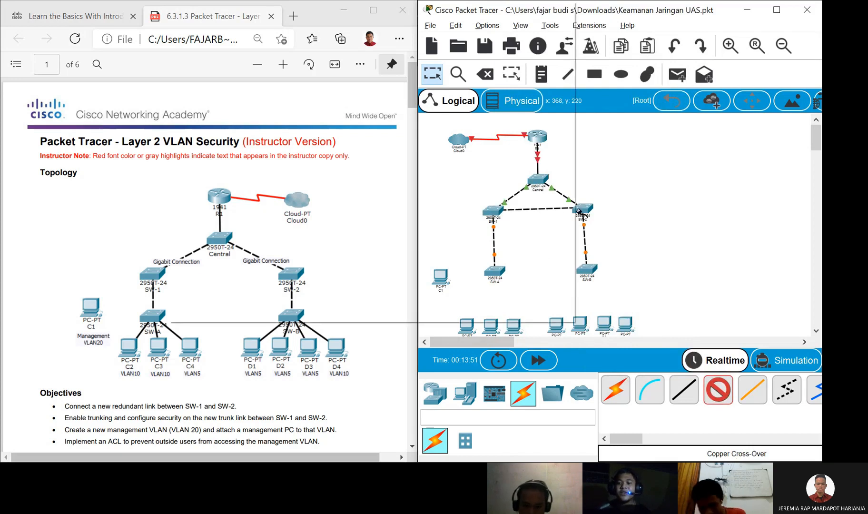
{"action": "left_click", "coordinate": [583, 212]}
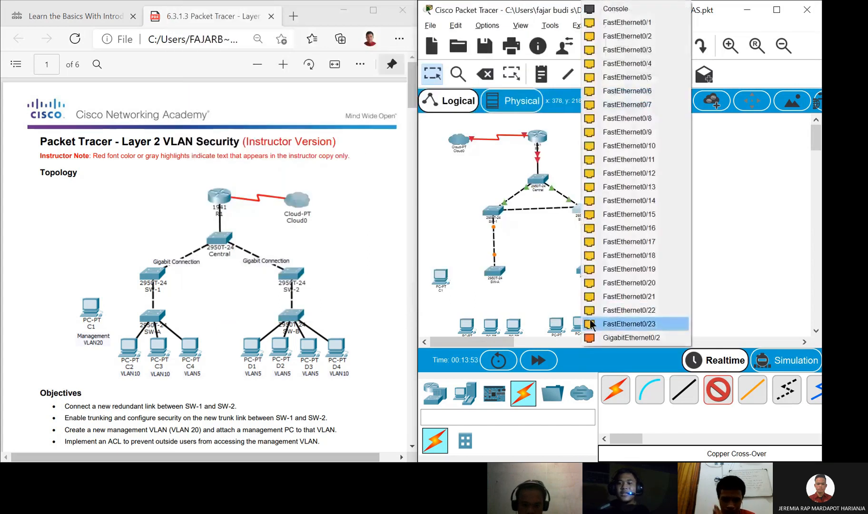
{"action": "left_click", "coordinate": [618, 308]}
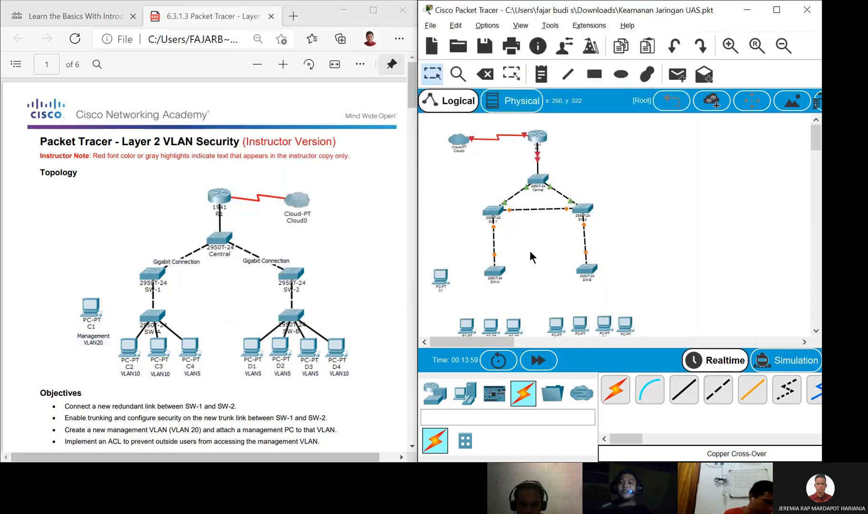
Connect SW-A's FastEthernet0/1 port to PC C1's FastEthernet0 port with a copper straight-through cable
{"action": "left_click", "coordinate": [686, 405]}
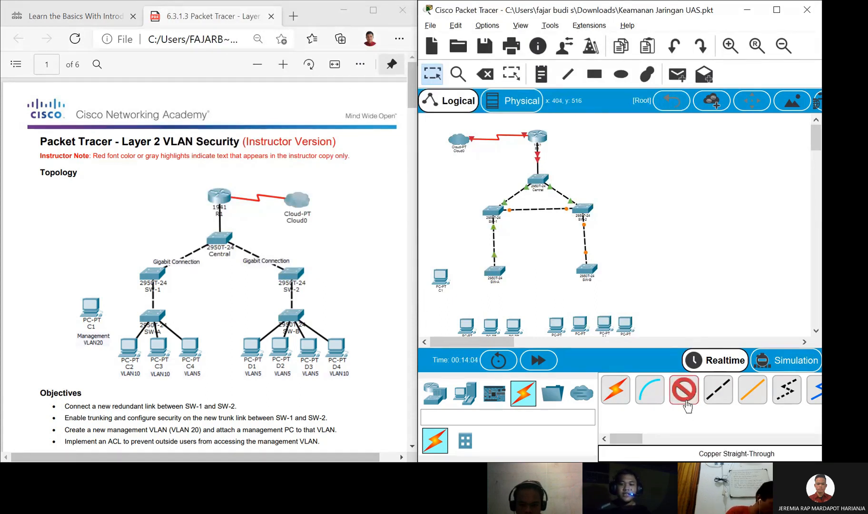
{"action": "left_click", "coordinate": [495, 274]}
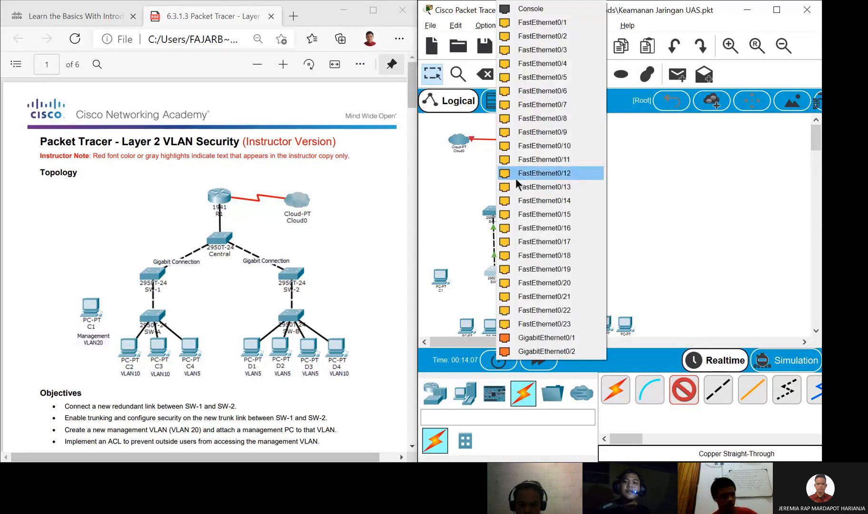
{"action": "left_click", "coordinate": [528, 67]}
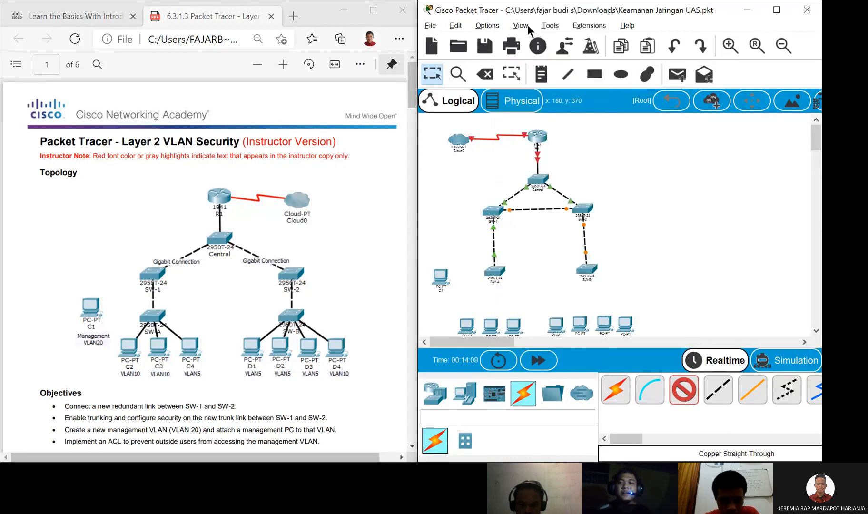
{"action": "left_click", "coordinate": [442, 281]}
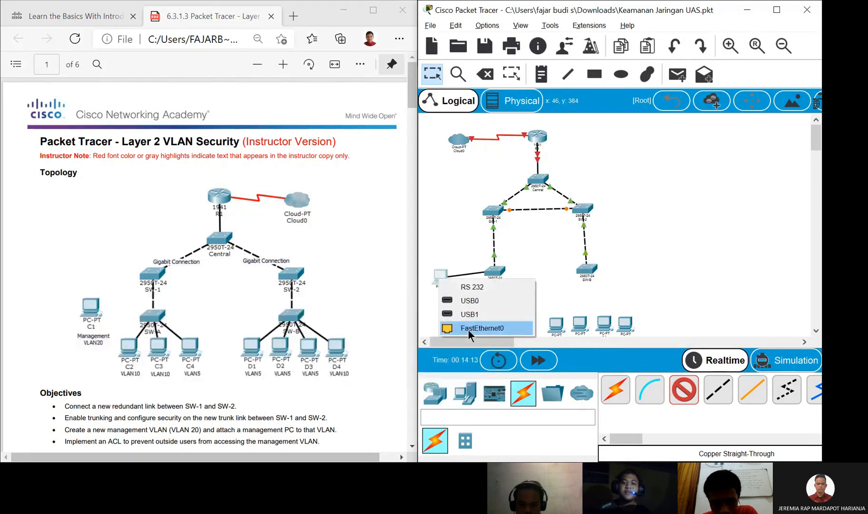
{"action": "left_click", "coordinate": [469, 329]}
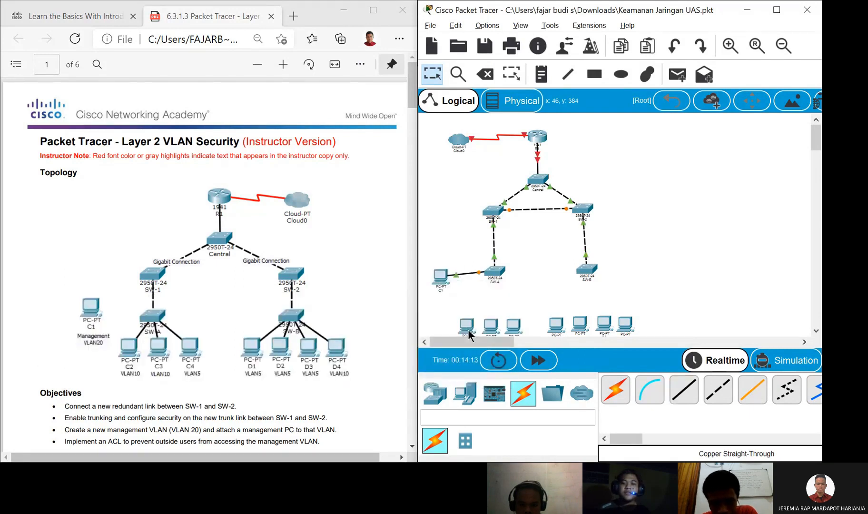
Connect SW-A's FastEthernet0/2 and FastEthernet0/3 ports to the FastEthernet0 ports of PCs C2 and C3 with copper straight-through cables
{"action": "left_click", "coordinate": [499, 276]}
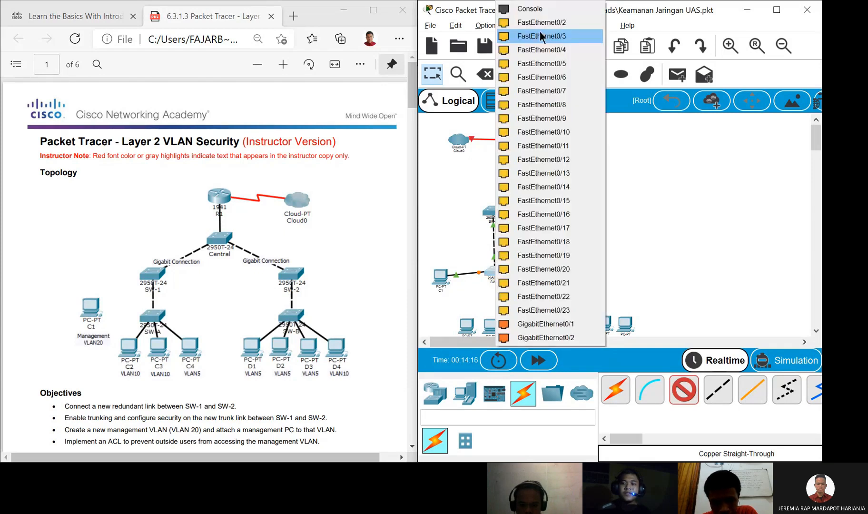
{"action": "left_click", "coordinate": [539, 32]}
{"action": "left_click", "coordinate": [464, 326]}
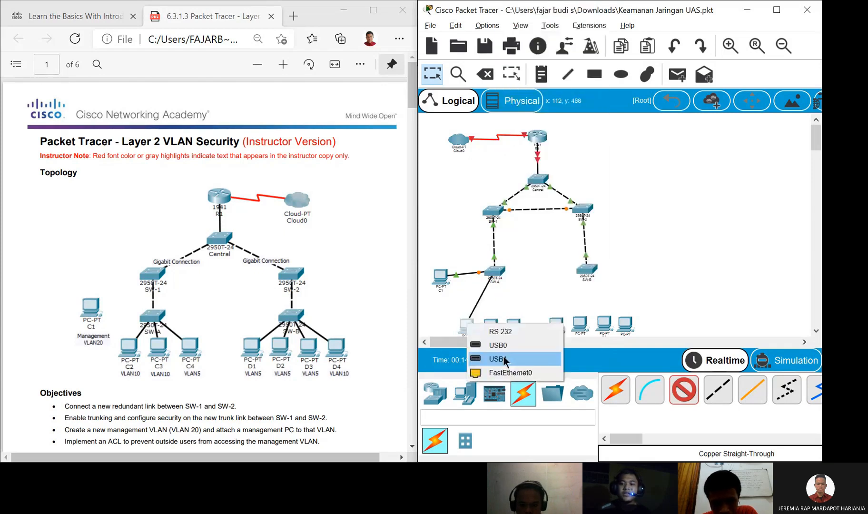
{"action": "left_click", "coordinate": [502, 373]}
{"action": "left_click", "coordinate": [496, 273]}
{"action": "left_click", "coordinate": [565, 24]}
{"action": "left_click", "coordinate": [490, 321]}
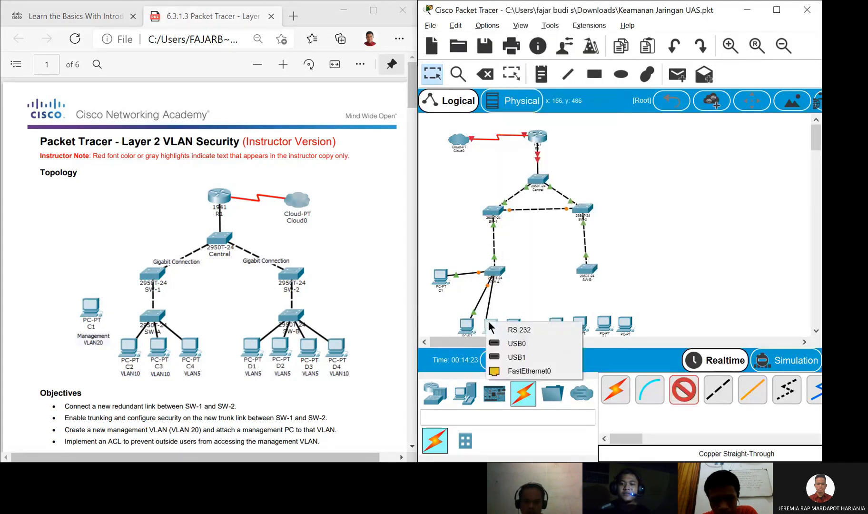
{"action": "left_click", "coordinate": [521, 370]}
Connect SW-A's FastEthernet0/4 port to PC C4's FastEthernet0 port with a copper straight-through cable
{"action": "left_click", "coordinate": [695, 396]}
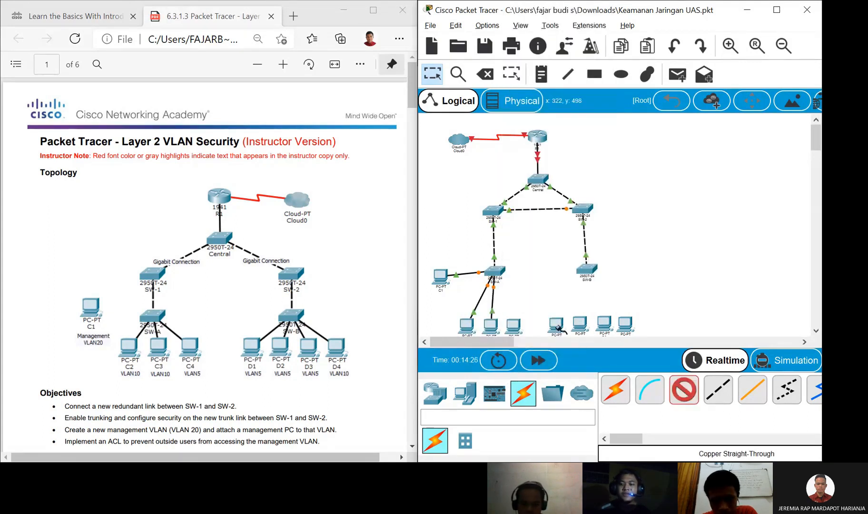
{"action": "left_click", "coordinate": [492, 275]}
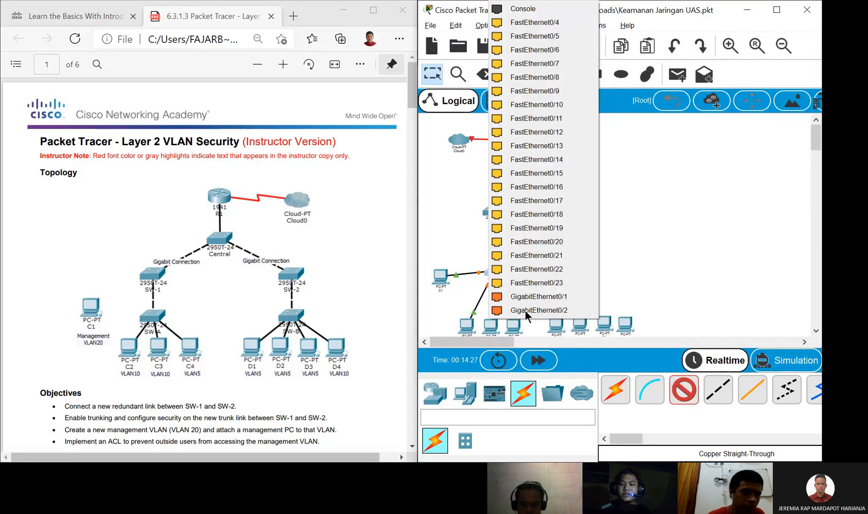
{"action": "left_click", "coordinate": [547, 24]}
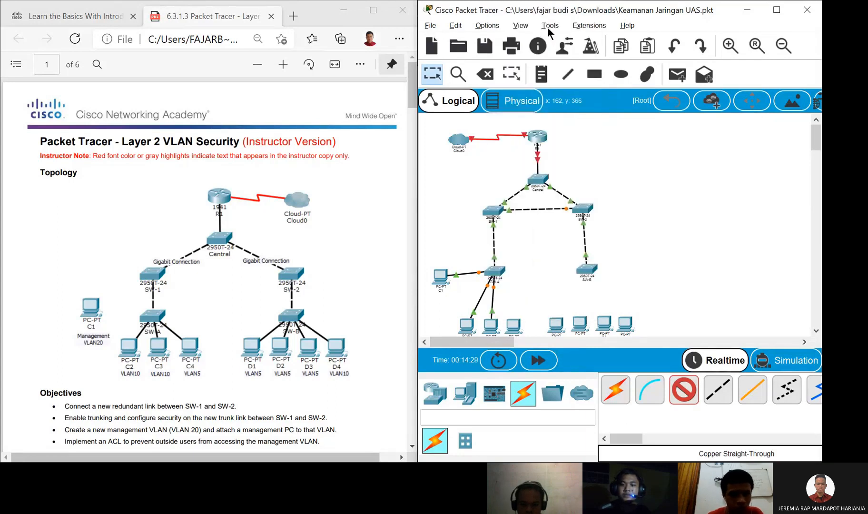
{"action": "left_click", "coordinate": [515, 329]}
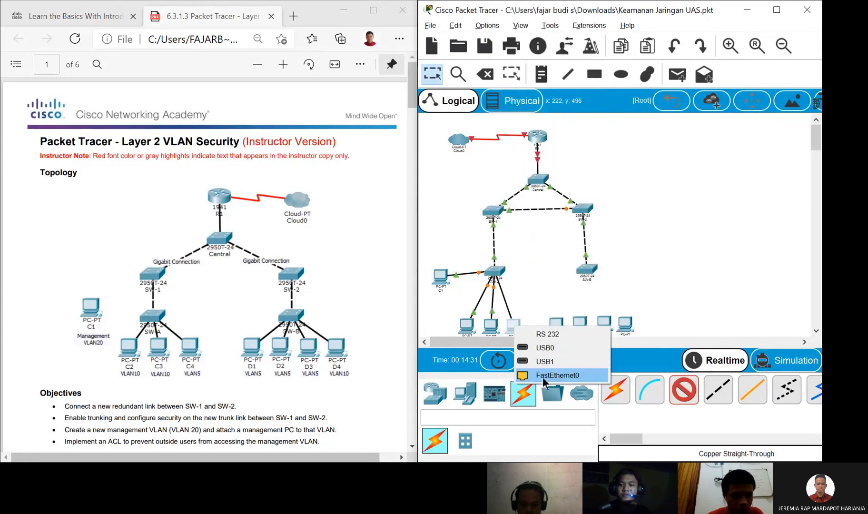
{"action": "left_click", "coordinate": [542, 375]}
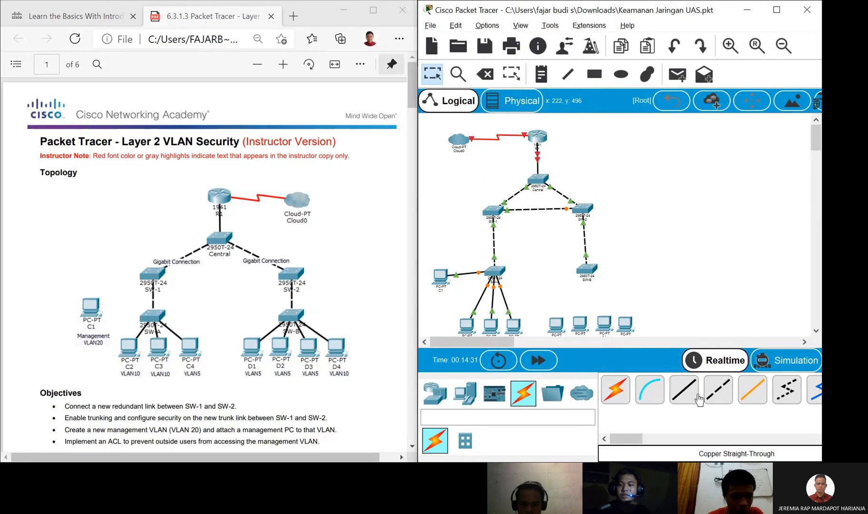
Connect SW-B's FastEthernet0/1 and FastEthernet0/2 ports to the FastEthernet0 ports of PCs D1 and D2 with copper straight-through cables
{"action": "left_click", "coordinate": [595, 273]}
{"action": "left_click", "coordinate": [629, 20]}
{"action": "left_click", "coordinate": [556, 327]}
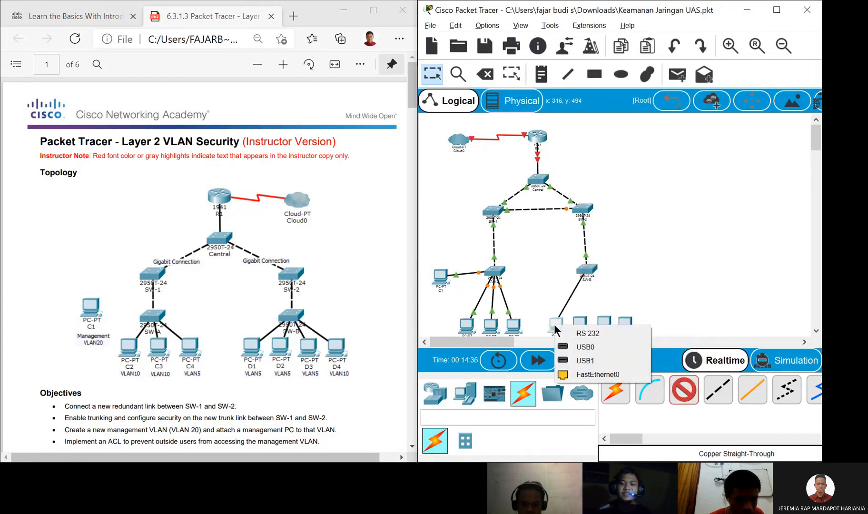
{"action": "left_click", "coordinate": [575, 373]}
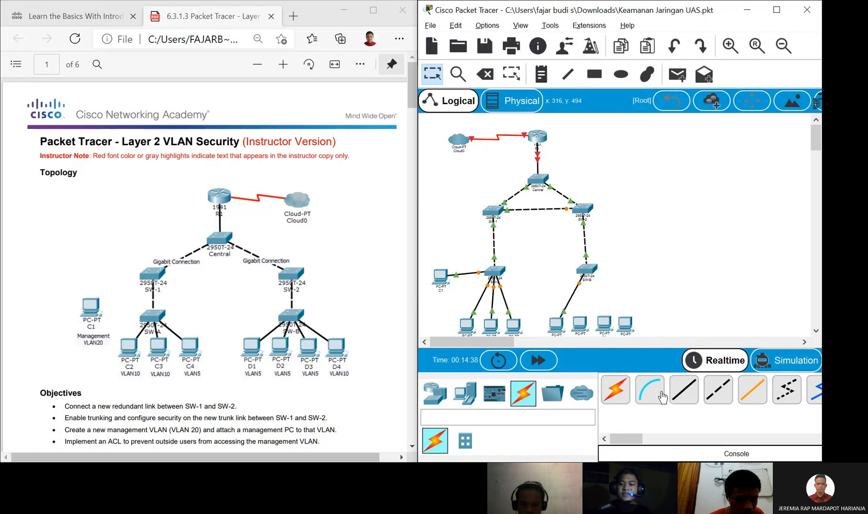
{"action": "left_click", "coordinate": [593, 268]}
{"action": "left_click", "coordinate": [630, 26]}
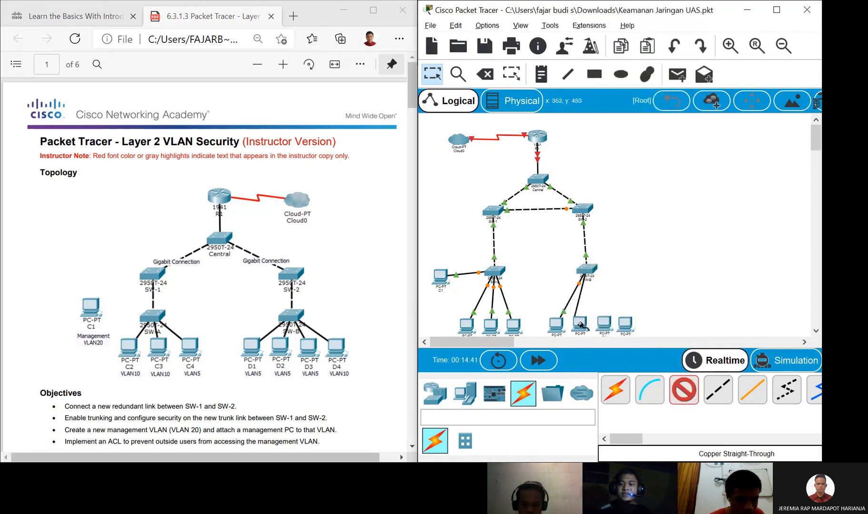
{"action": "left_click", "coordinate": [581, 325]}
{"action": "left_click", "coordinate": [619, 370]}
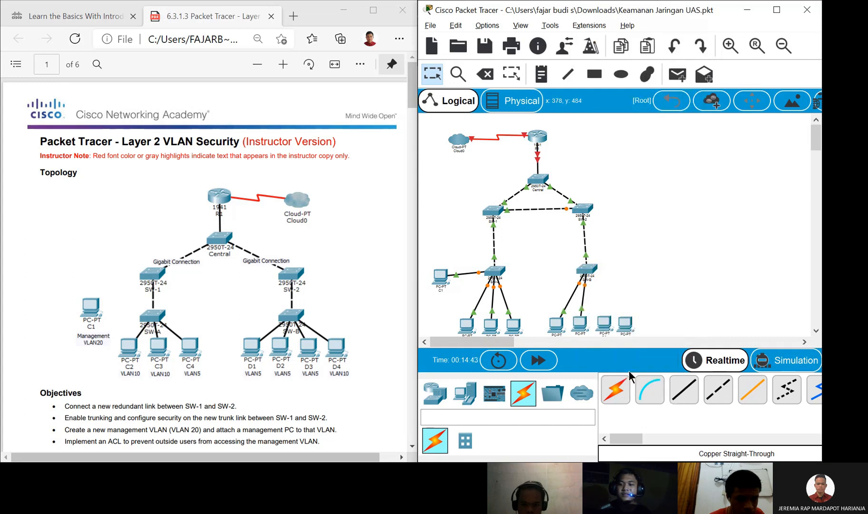
Connect SW-B's FastEthernet0/3 and FastEthernet0/4 ports to the FastEthernet0 ports of PCs D3 and D4 with copper straight-through cables
{"action": "left_click", "coordinate": [595, 283]}
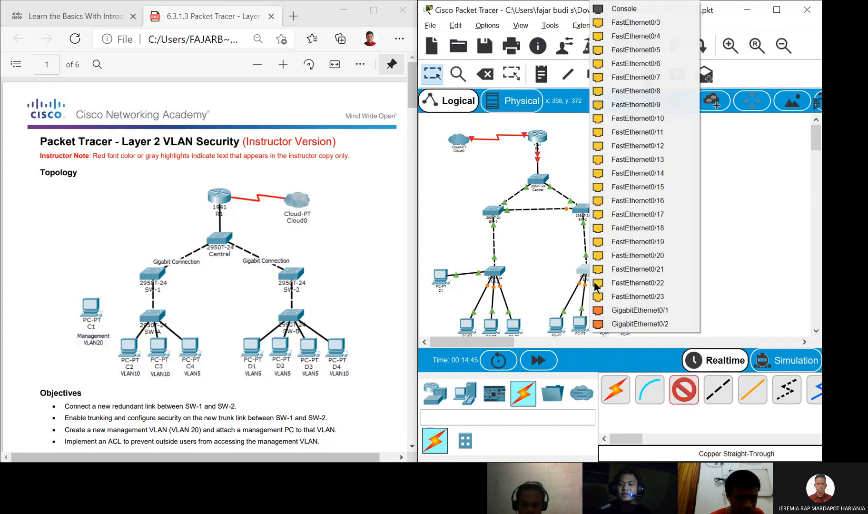
{"action": "left_click", "coordinate": [638, 23]}
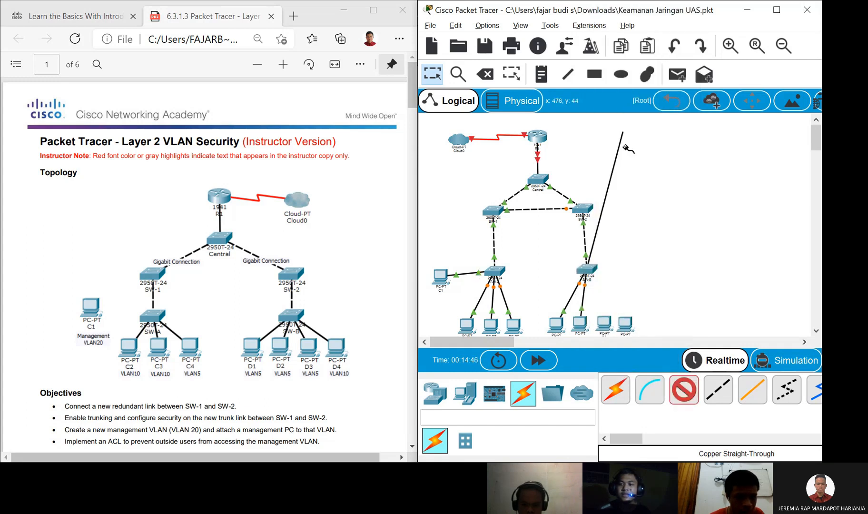
{"action": "left_click", "coordinate": [604, 325]}
{"action": "left_click", "coordinate": [624, 374]}
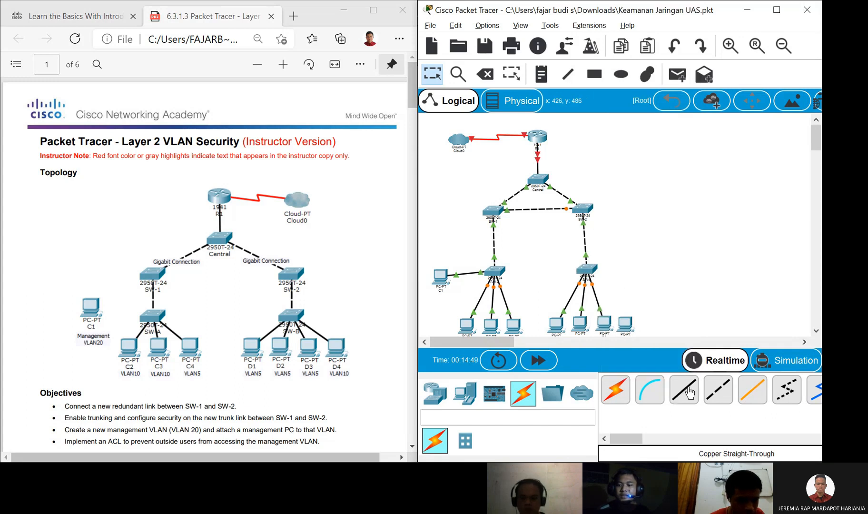
{"action": "left_click", "coordinate": [589, 271]}
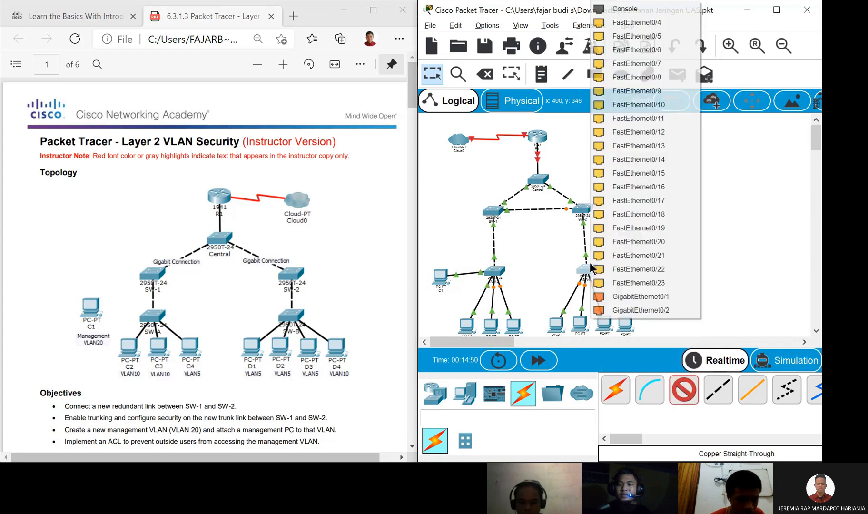
{"action": "left_click", "coordinate": [617, 23]}
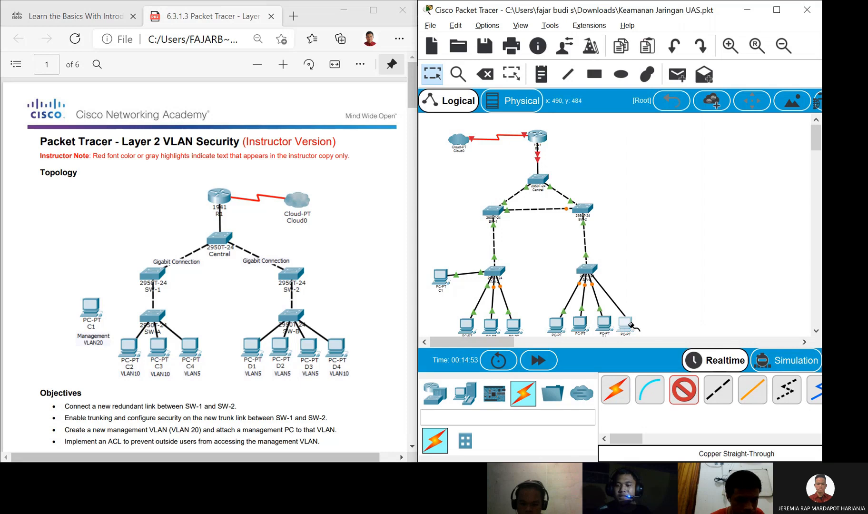
{"action": "left_click", "coordinate": [628, 325]}
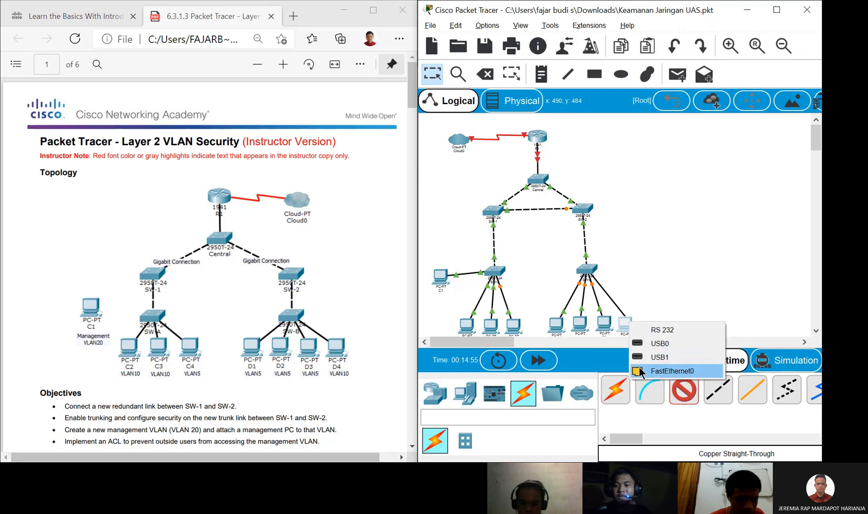
{"action": "left_click", "coordinate": [638, 368]}
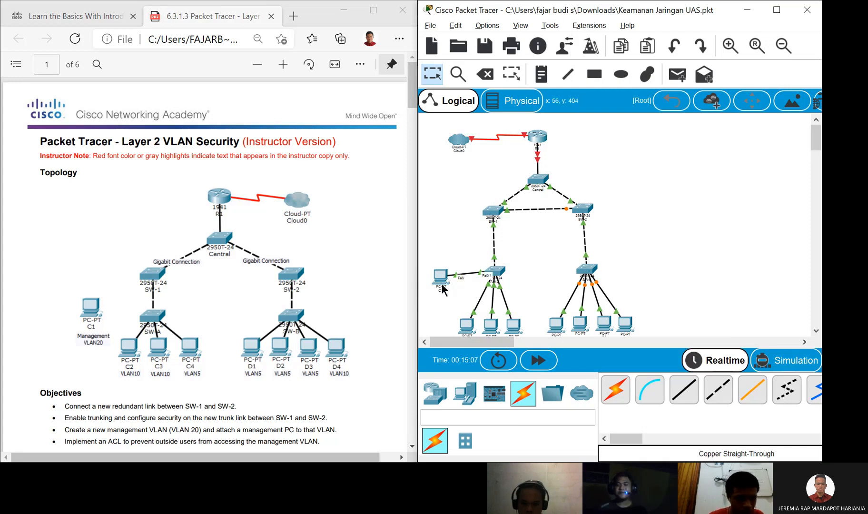
Review the IPv4 address, subnet mask and default gateway in PC C1's IP Configuration, and close it
{"action": "mouse_move", "coordinate": [438, 277]}
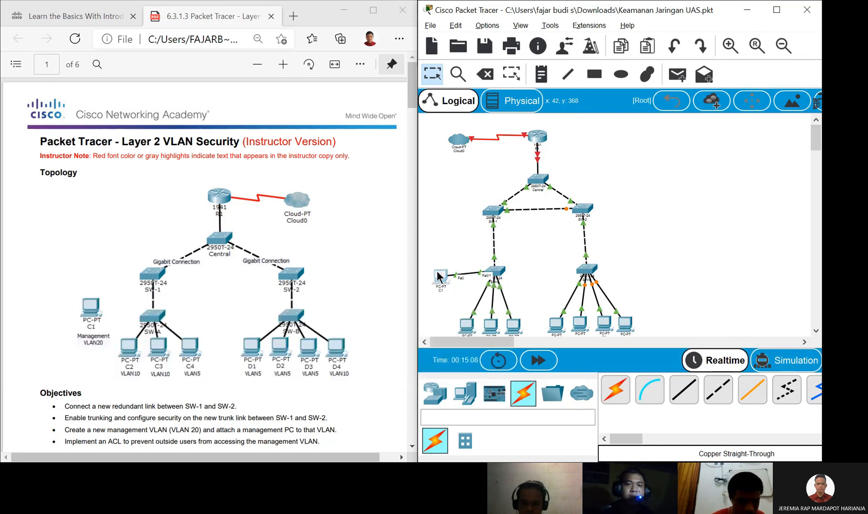
{"action": "left_click", "coordinate": [438, 275]}
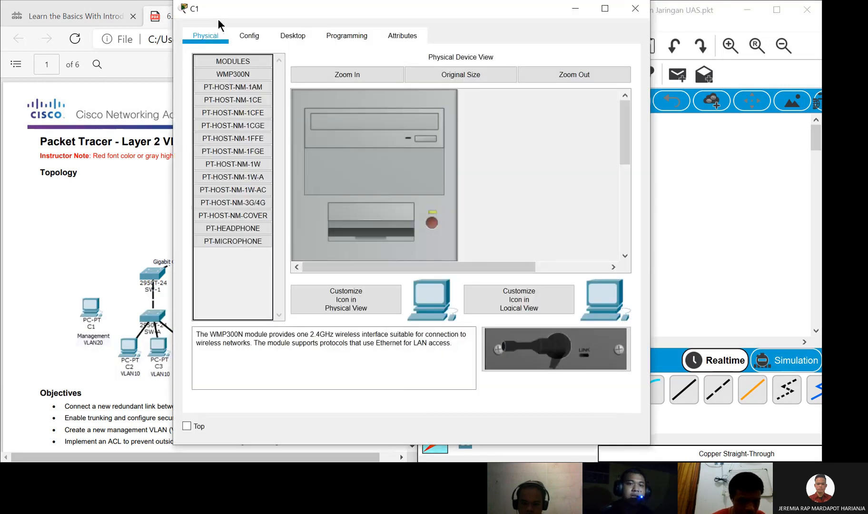
{"action": "left_click", "coordinate": [294, 37]}
{"action": "left_click", "coordinate": [274, 103]}
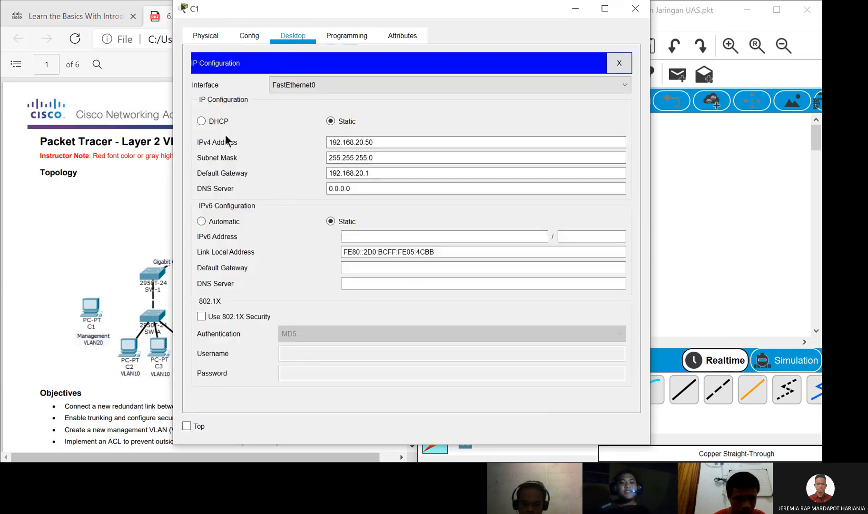
{"action": "left_click", "coordinate": [343, 154]}
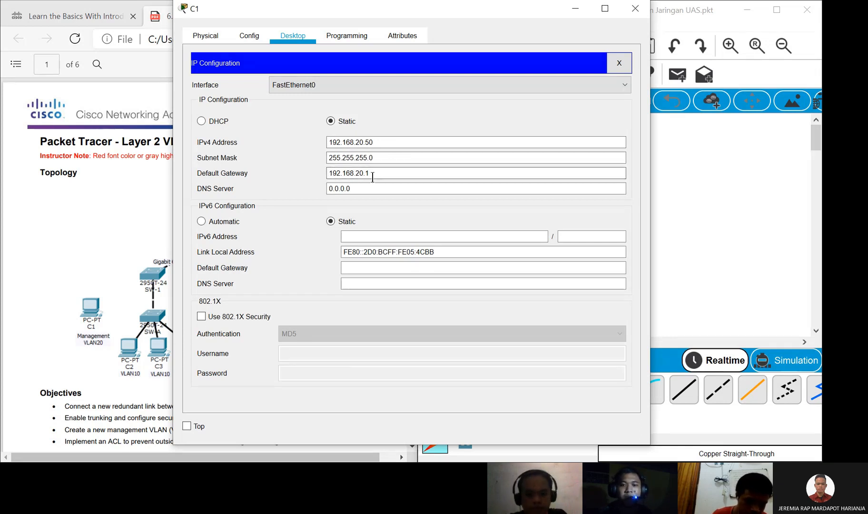
{"action": "left_click", "coordinate": [618, 63]}
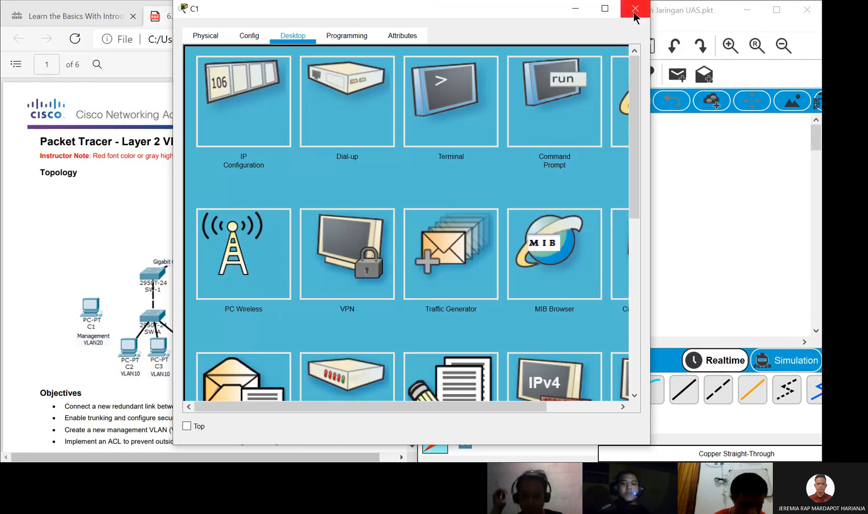
Close PC C1's window, and check the IPv4 address, subnet mask and default gateway in PC C2's IP Configuration
{"action": "left_click", "coordinate": [635, 8]}
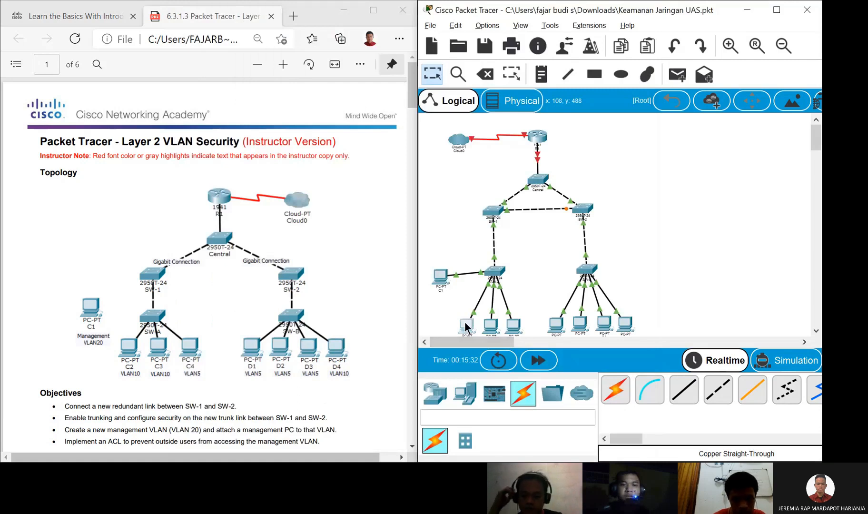
{"action": "left_click", "coordinate": [465, 327]}
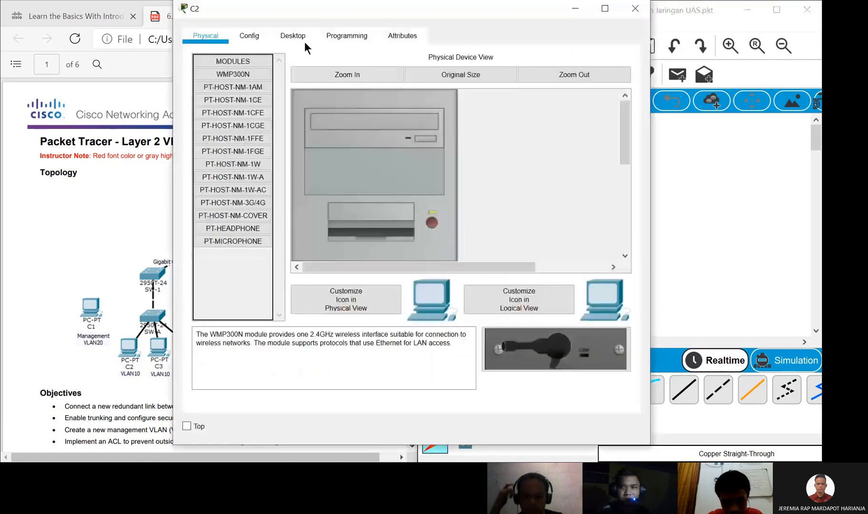
{"action": "left_click", "coordinate": [304, 42]}
{"action": "left_click", "coordinate": [268, 98]}
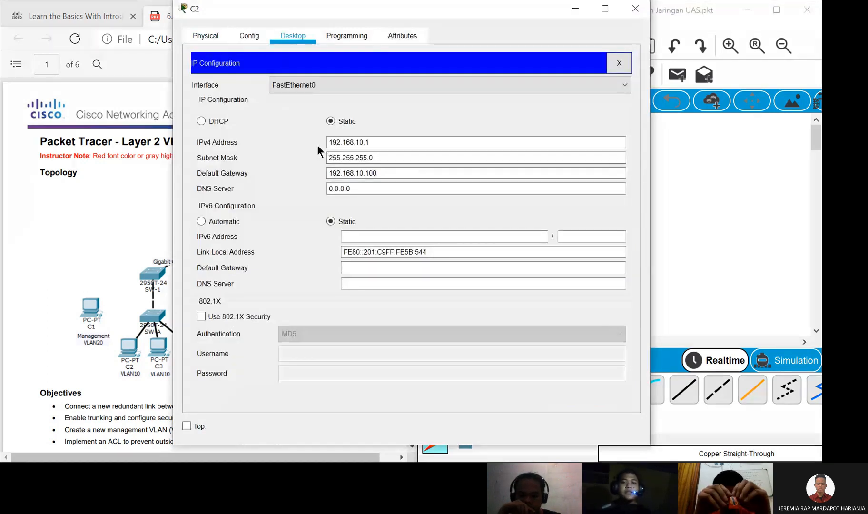
{"action": "left_click", "coordinate": [635, 8]}
Check PC C3's IPv4 address, subnet mask and default gateway in its IP Configuration, and close the device window
{"action": "left_click", "coordinate": [491, 327]}
{"action": "left_click", "coordinate": [251, 37]}
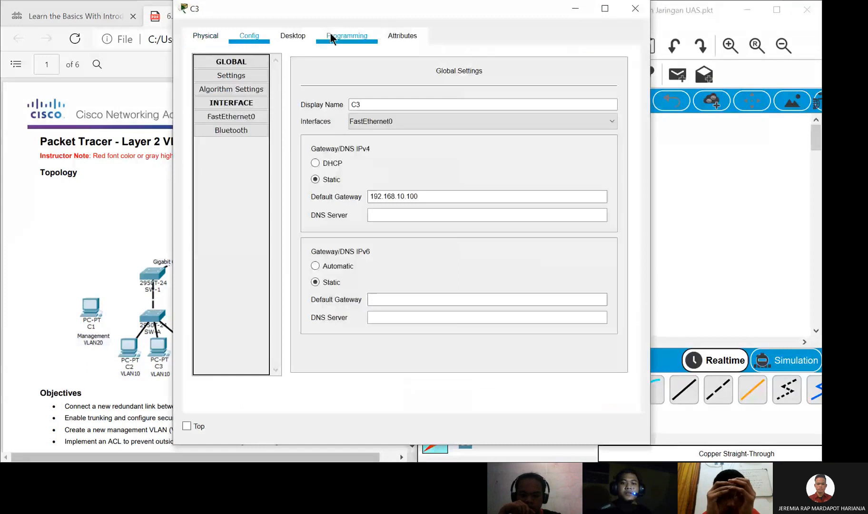
{"action": "left_click", "coordinate": [287, 38]}
{"action": "left_click", "coordinate": [244, 95]}
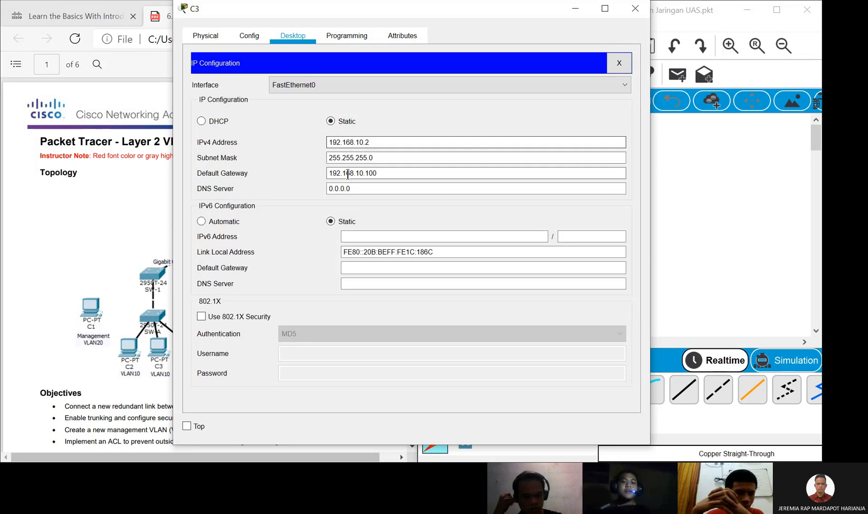
{"action": "left_click", "coordinate": [635, 9]}
Check PC C4's IPv4 address, subnet mask and default gateway in its IP Configuration, and close the device window
{"action": "left_click", "coordinate": [519, 322]}
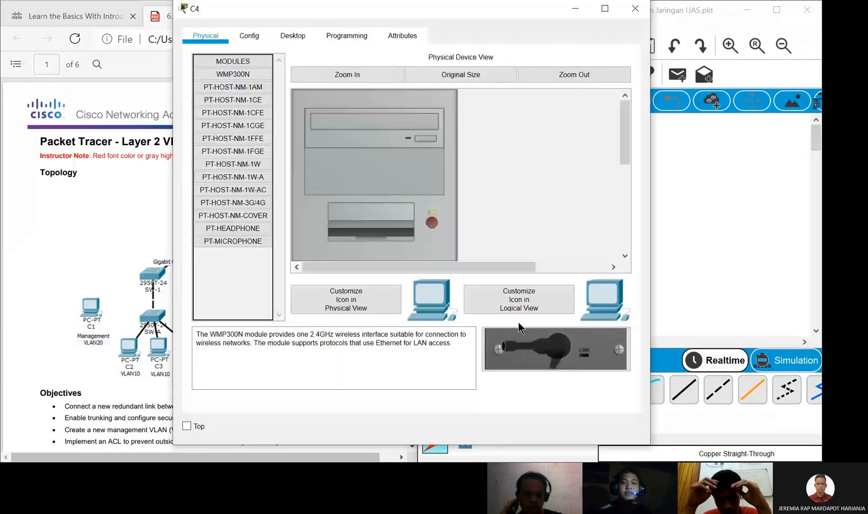
{"action": "left_click", "coordinate": [246, 34]}
{"action": "left_click", "coordinate": [293, 37]}
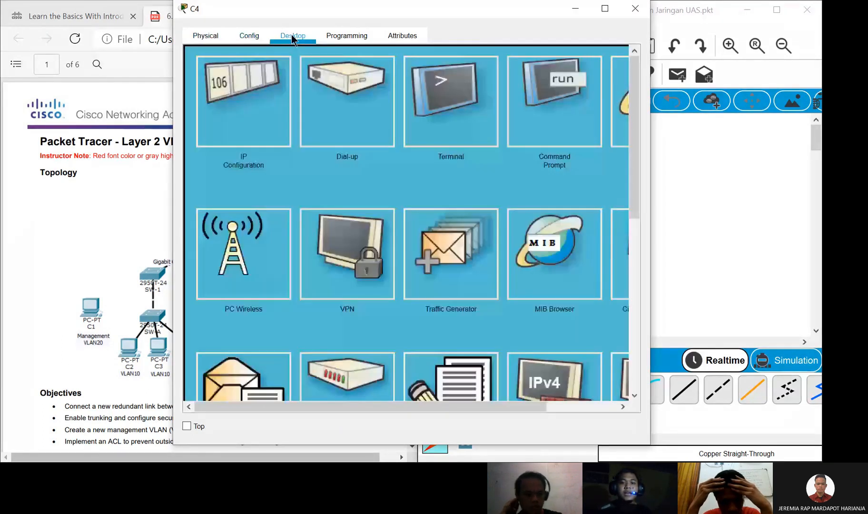
{"action": "left_click", "coordinate": [260, 104]}
{"action": "left_click", "coordinate": [332, 146]}
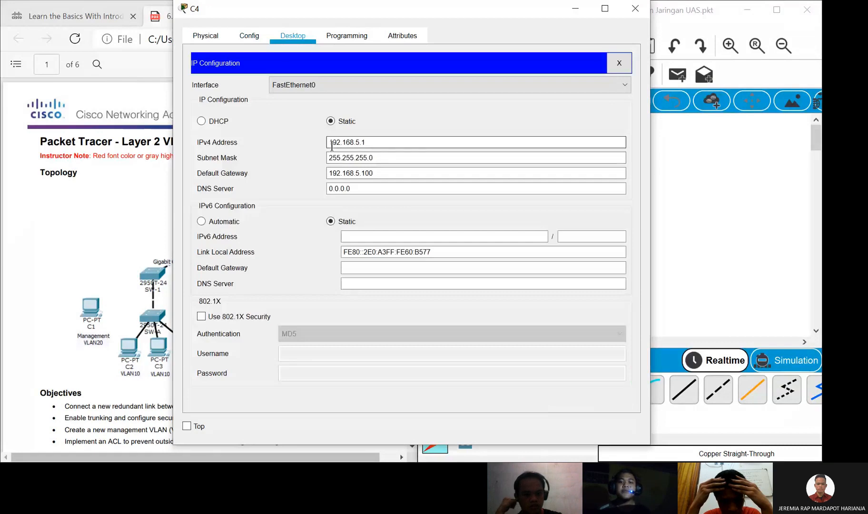
{"action": "left_click", "coordinate": [354, 157]}
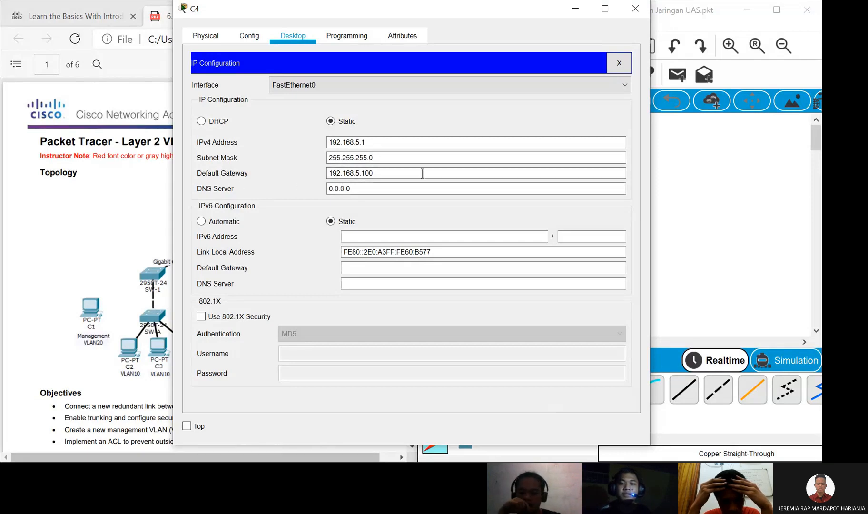
{"action": "left_click", "coordinate": [619, 64]}
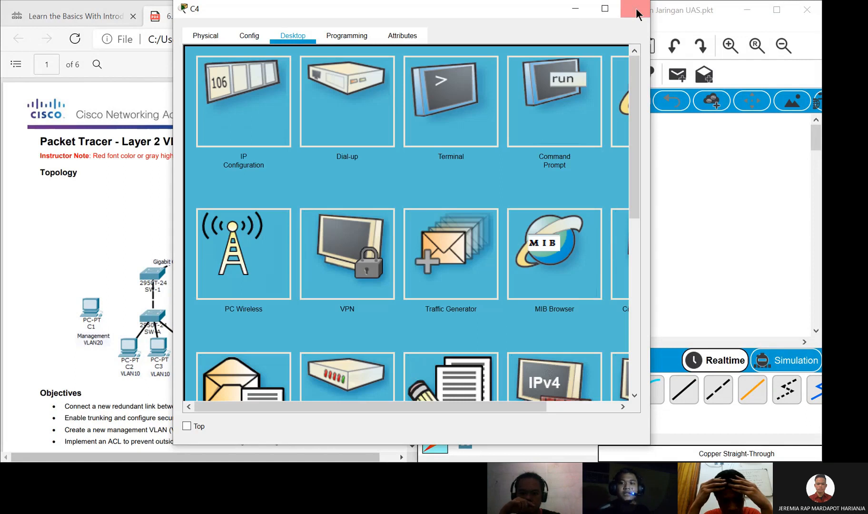
{"action": "left_click", "coordinate": [637, 8]}
Check PC D1's IPv4 address, subnet mask and default gateway in its IP Configuration, and close the device window
{"action": "left_click", "coordinate": [556, 326]}
{"action": "left_click", "coordinate": [293, 36]}
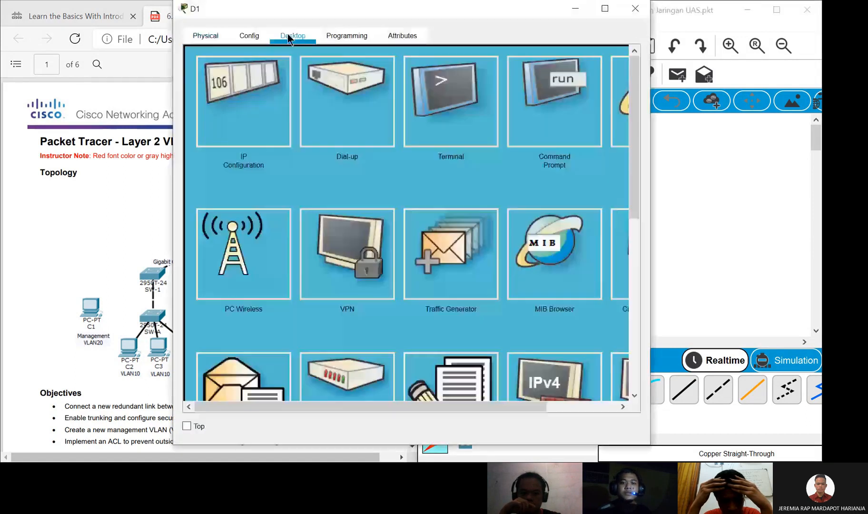
{"action": "left_click", "coordinate": [232, 102]}
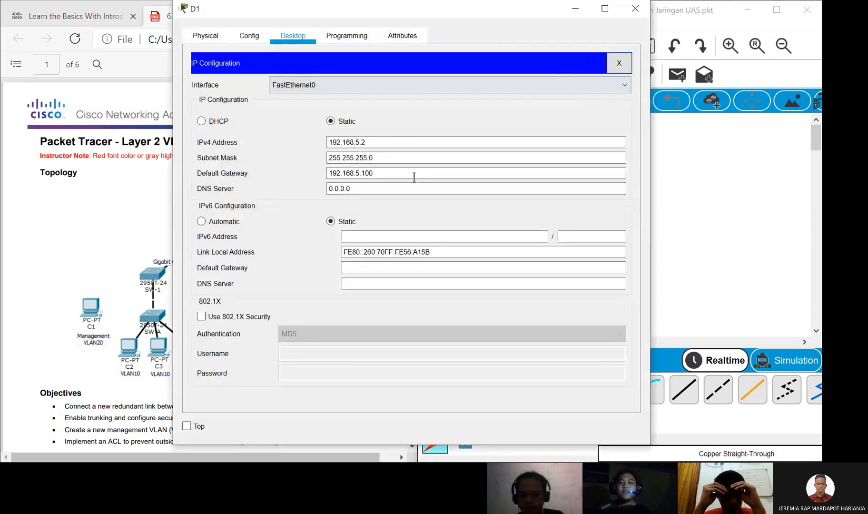
{"action": "left_click", "coordinate": [626, 10]}
Check PC D2's IPv4 address, subnet mask and default gateway in its IP Configuration, and close the device window
{"action": "left_click", "coordinate": [579, 316]}
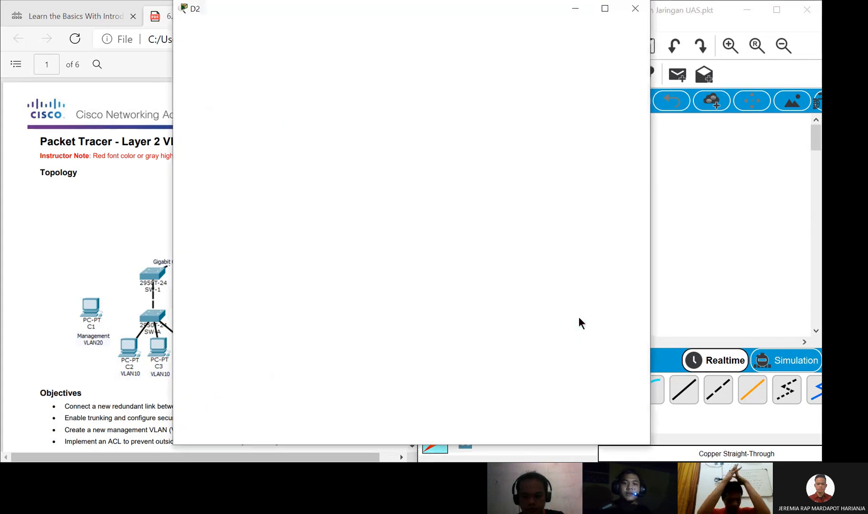
{"action": "left_click", "coordinate": [285, 36]}
{"action": "left_click", "coordinate": [267, 90]}
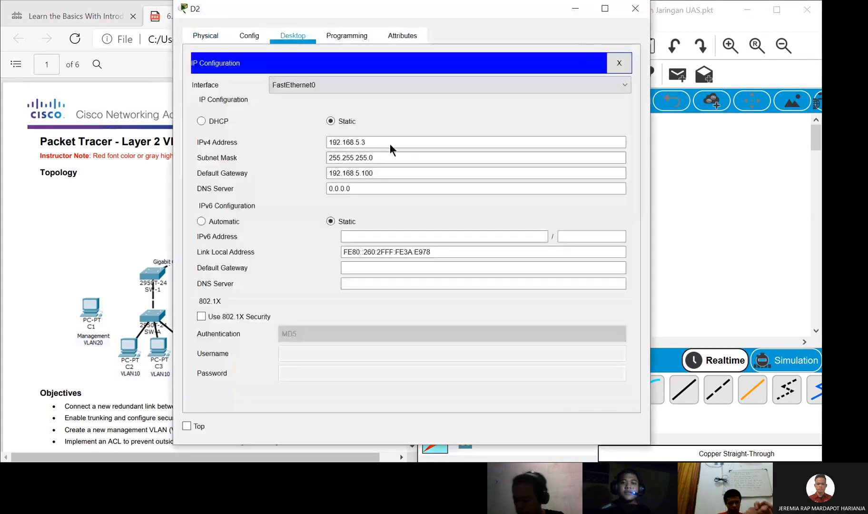
{"action": "left_click", "coordinate": [635, 9]}
Check PC D3's IPv4 address, subnet mask and default gateway in its IP Configuration, and close the device window
{"action": "left_click", "coordinate": [605, 325]}
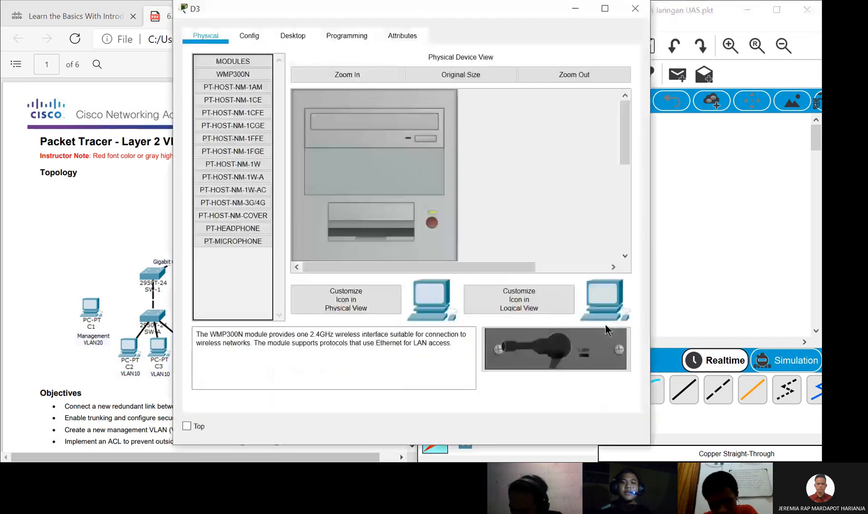
{"action": "left_click", "coordinate": [269, 37]}
{"action": "left_click", "coordinate": [246, 89]}
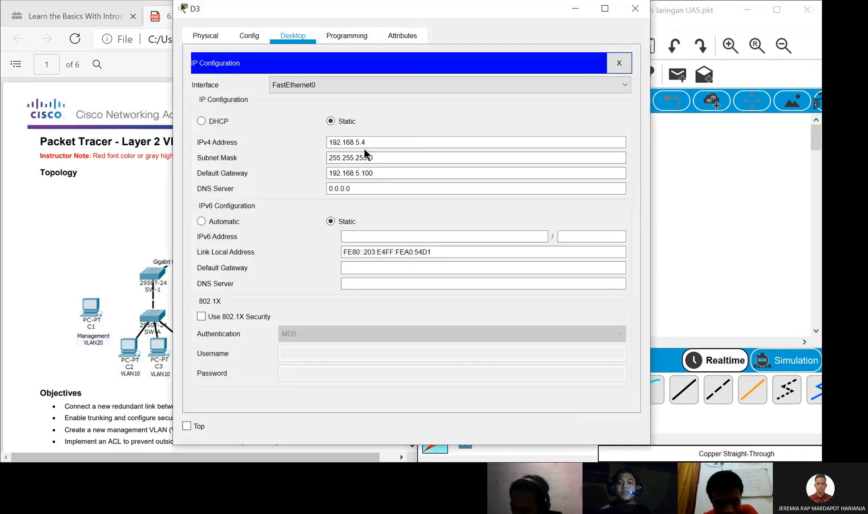
{"action": "left_click", "coordinate": [367, 188]}
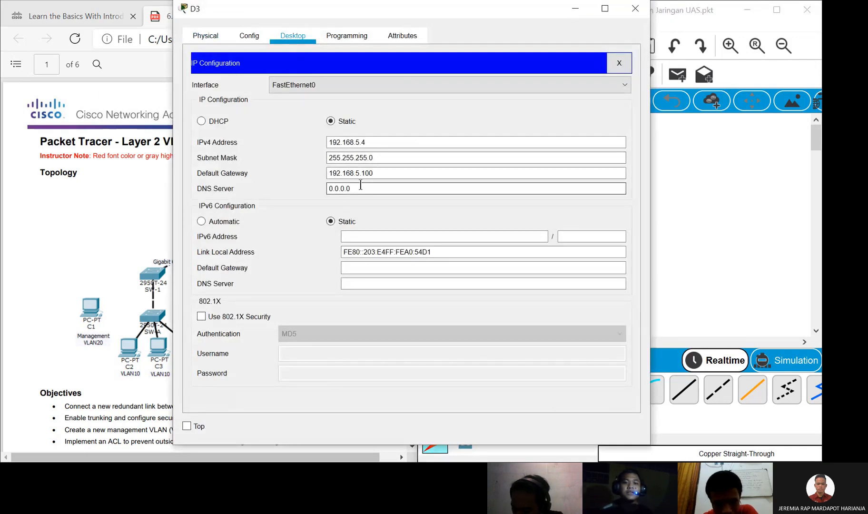
{"action": "left_click", "coordinate": [637, 14]}
Check PC D4's IPv4 address, subnet mask and default gateway in its IP Configuration, and close the device window
{"action": "left_click", "coordinate": [264, 110]}
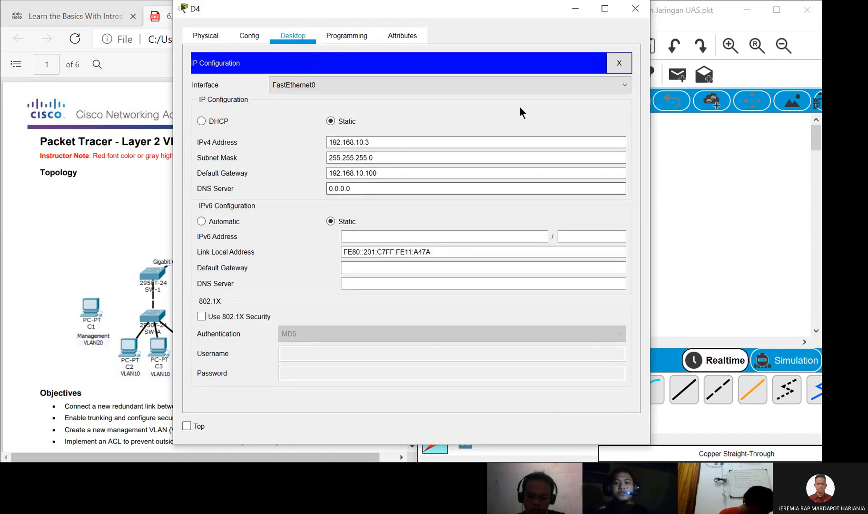
{"action": "left_click", "coordinate": [617, 65]}
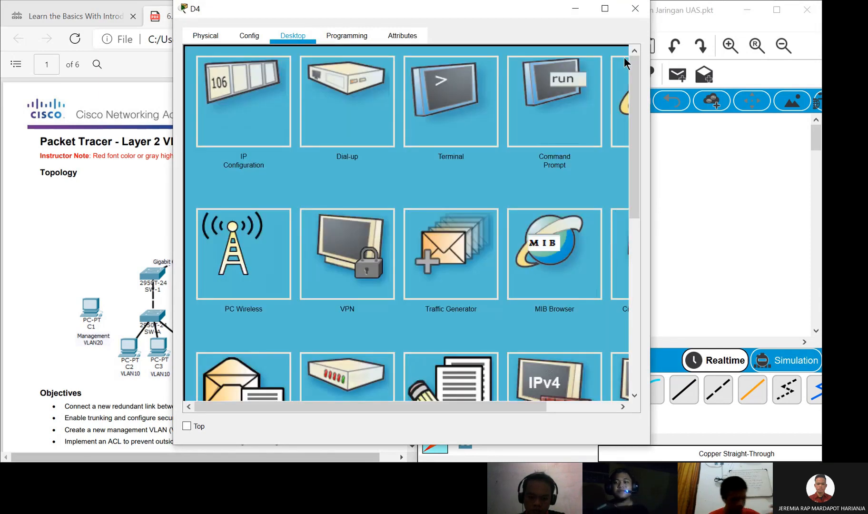
{"action": "left_click", "coordinate": [636, 9]}
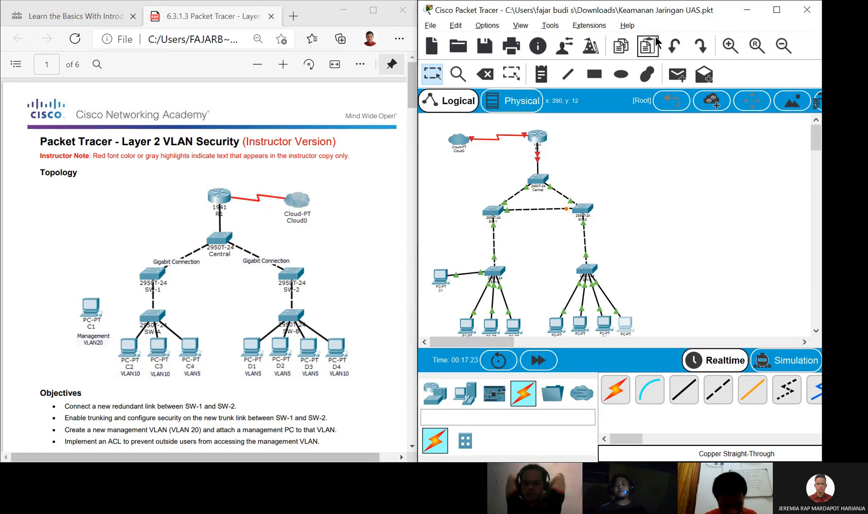
Decline the initial configuration dialog in router R1's CLI, and bring up the uas command notes in Text Editor
{"action": "key", "text": "alt+Tab"}
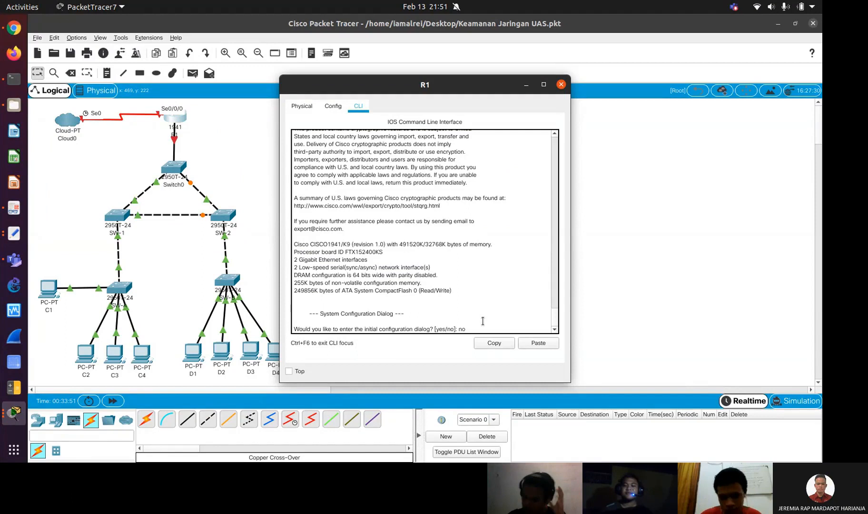
{"action": "key", "text": "Return"}
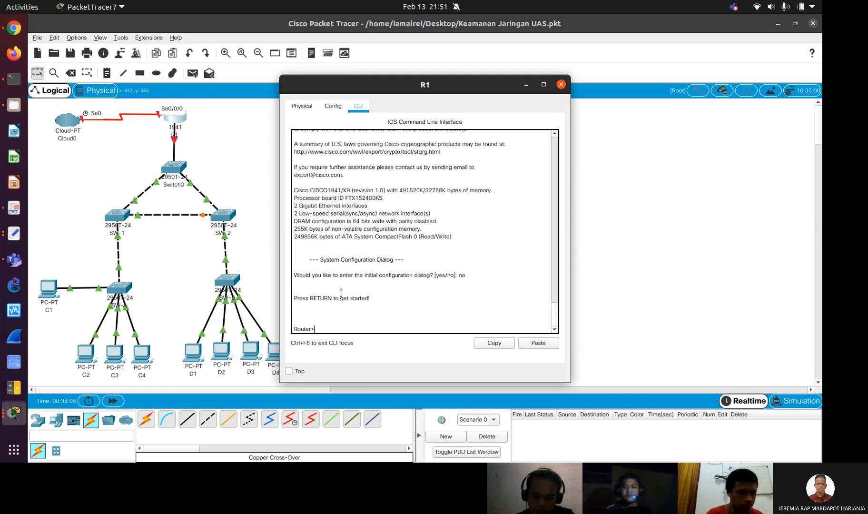
{"action": "left_click", "coordinate": [15, 232]}
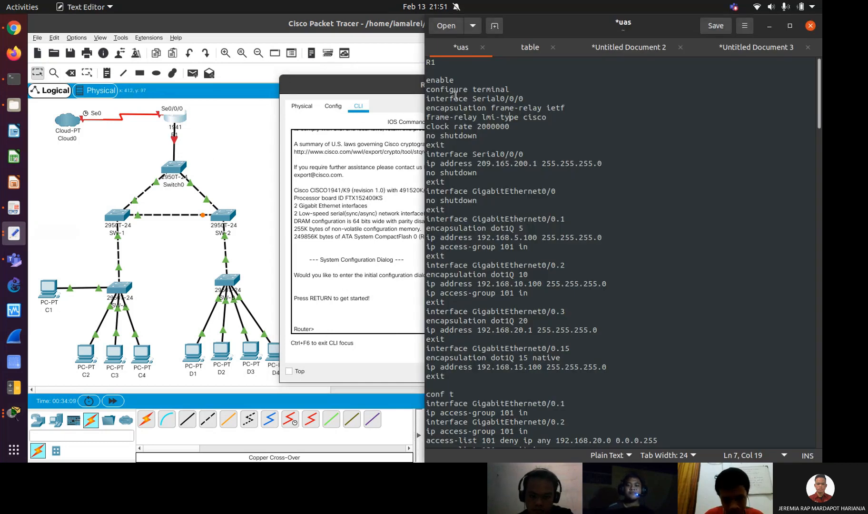
Enter privileged mode and global configuration mode on R1 with the commands ena and conf t
{"action": "left_click", "coordinate": [337, 326]}
{"action": "type", "text": "ena"}
{"action": "key", "text": "Return"}
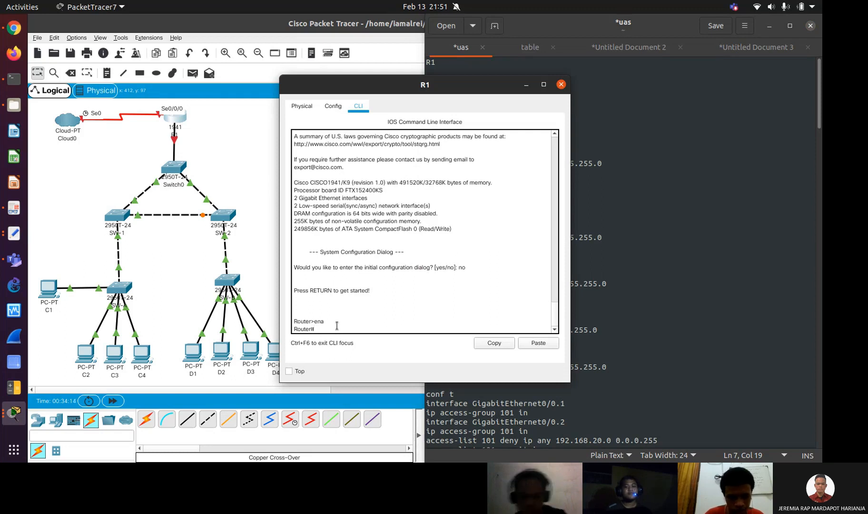
{"action": "type", "text": "conf t"}
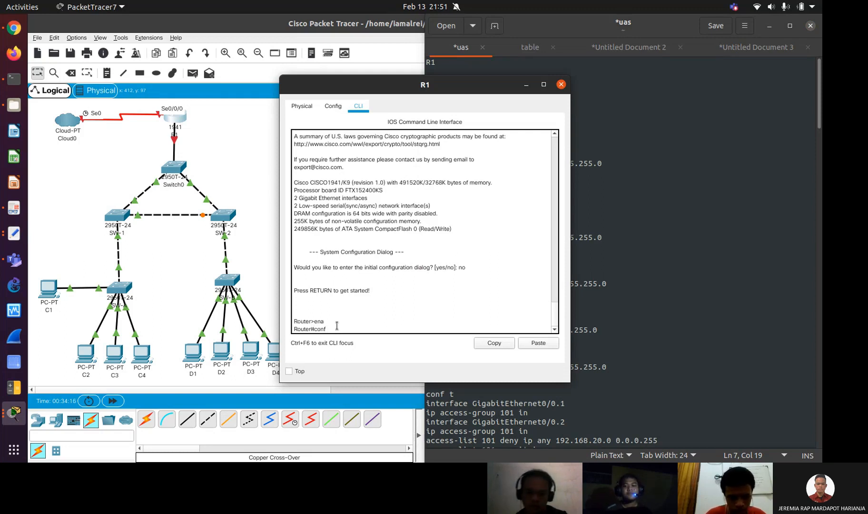
{"action": "key", "text": "Return"}
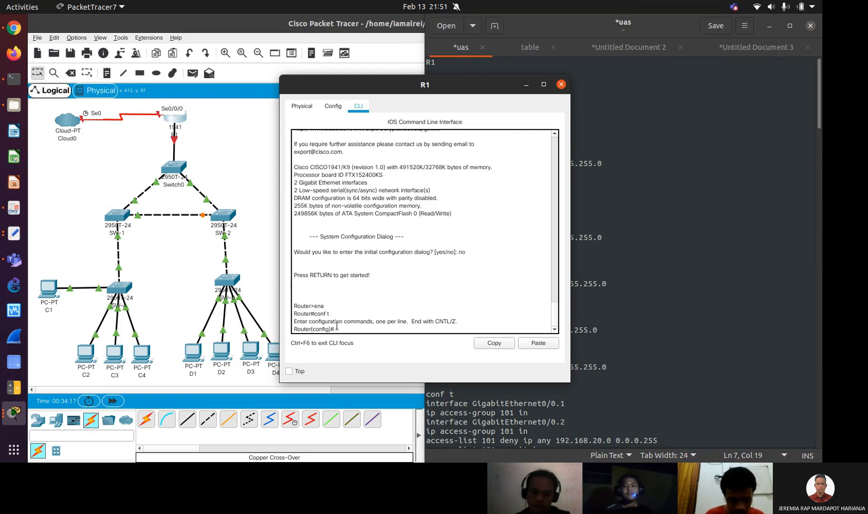
Copy the first Serial0/0/0 block from the uas notes into R1's CLI: frame-relay ietf encapsulation, LMI type cisco, clock rate 2000000, no shutdown
{"action": "left_click", "coordinate": [658, 198]}
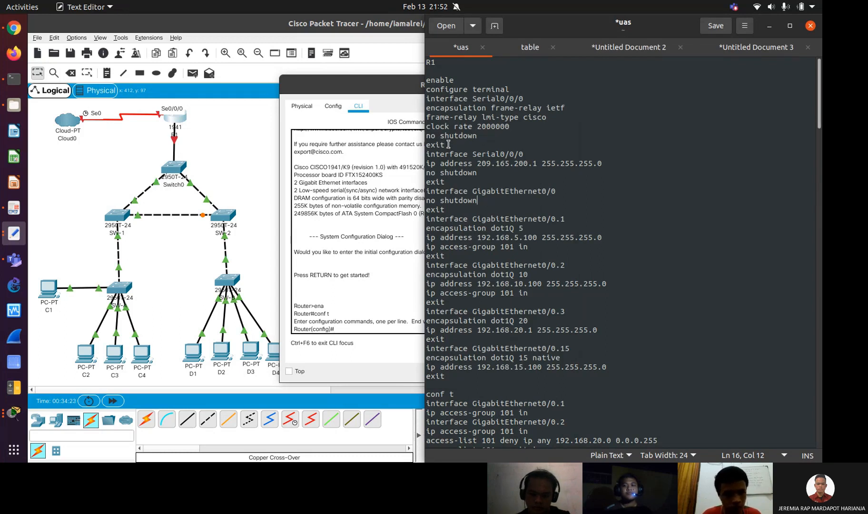
{"action": "left_click_drag", "start_coordinate": [454, 143], "coordinate": [419, 100]}
{"action": "right_click", "coordinate": [450, 107]}
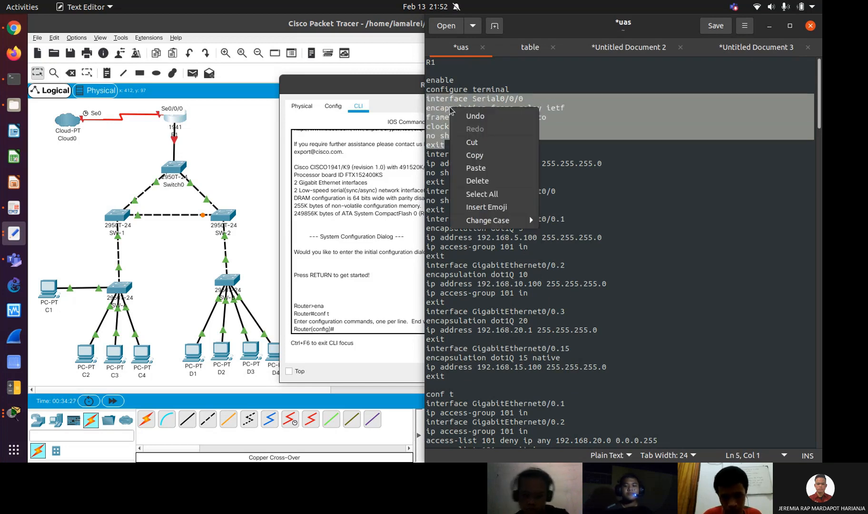
{"action": "left_click", "coordinate": [476, 155]}
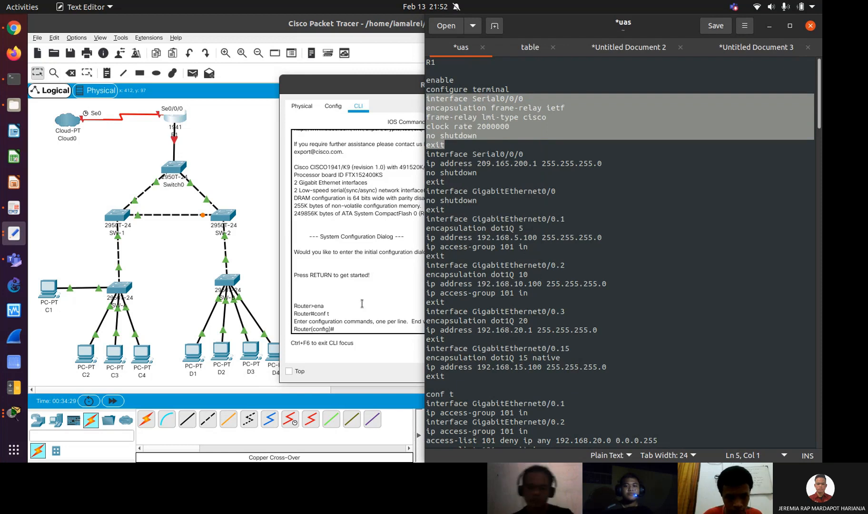
{"action": "left_click", "coordinate": [351, 329]}
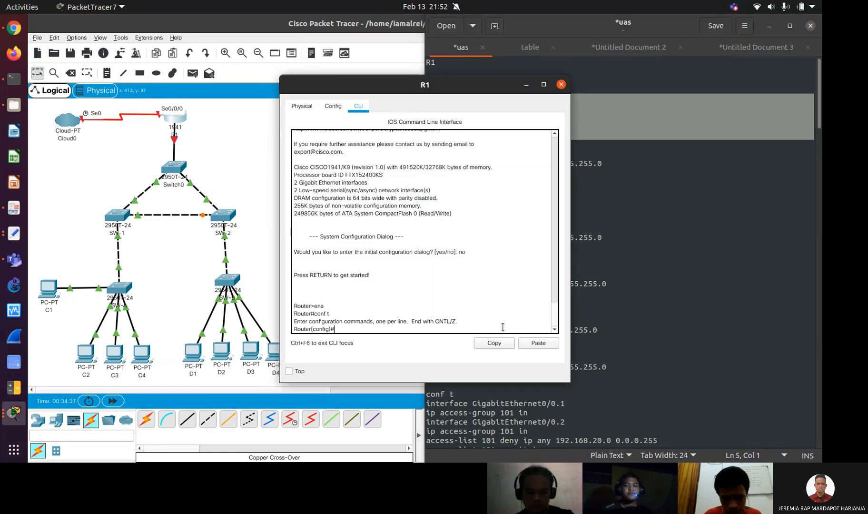
{"action": "left_click", "coordinate": [528, 343]}
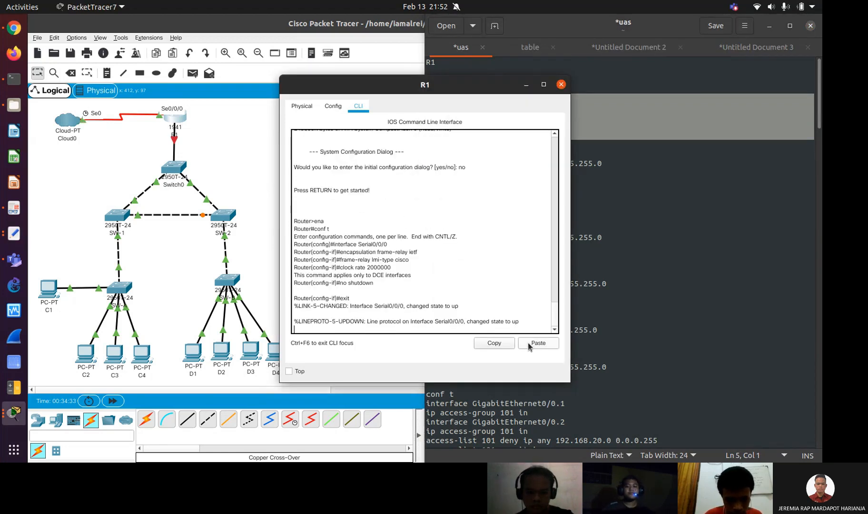
Copy the second Serial0/0/0 block from the notes into R1's CLI, assigning IP address 209.165.200.1 255.255.255.0 with no shutdown
{"action": "left_click", "coordinate": [614, 237]}
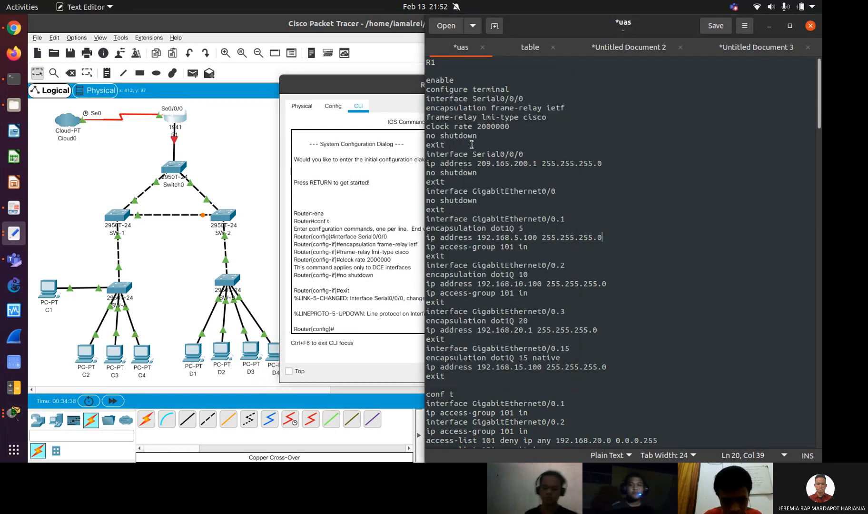
{"action": "left_click_drag", "start_coordinate": [485, 179], "coordinate": [427, 153]}
{"action": "right_click", "coordinate": [443, 162]}
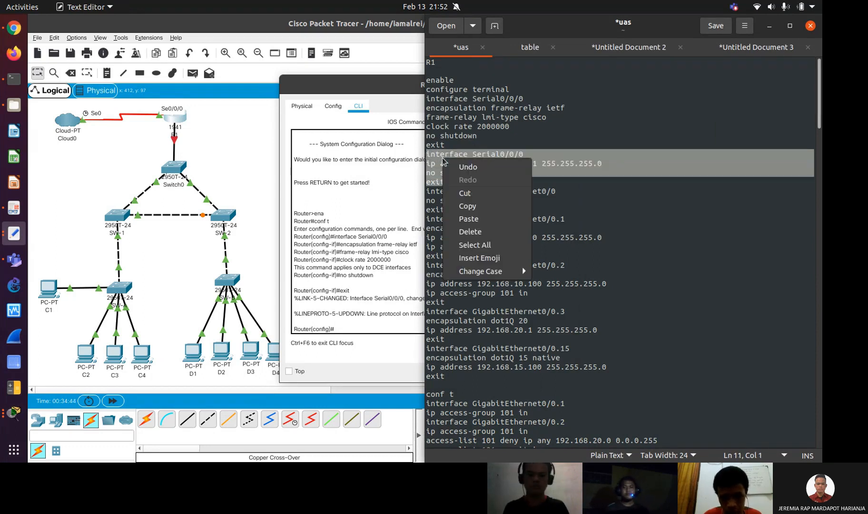
{"action": "left_click", "coordinate": [475, 206]}
{"action": "left_click", "coordinate": [344, 328]}
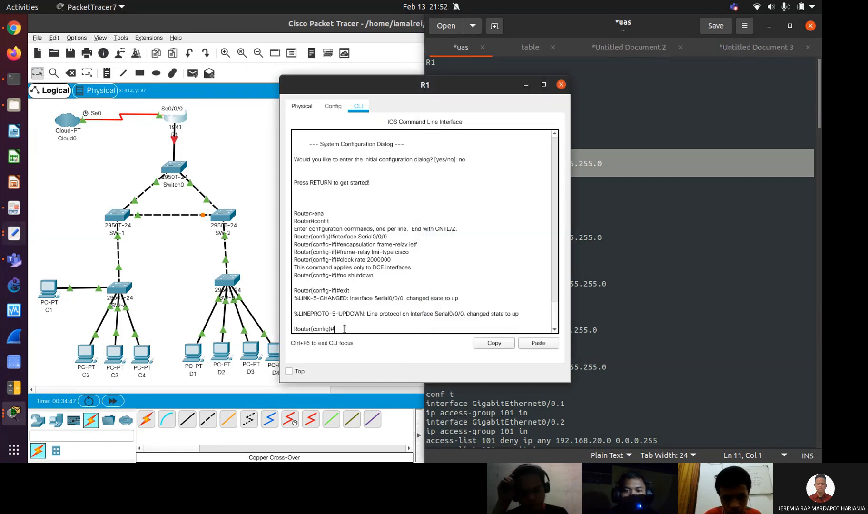
{"action": "left_click", "coordinate": [526, 343]}
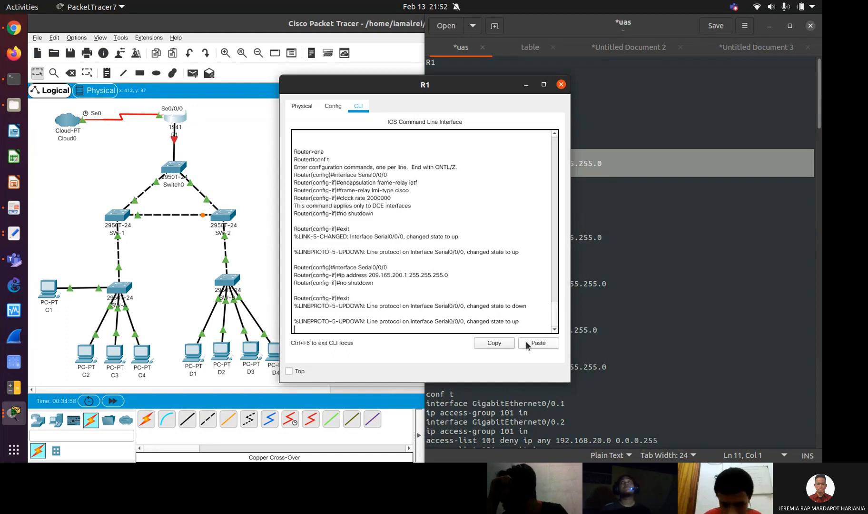
Change the display name of Switch0 to Central and close its device window
{"action": "left_click", "coordinate": [616, 283]}
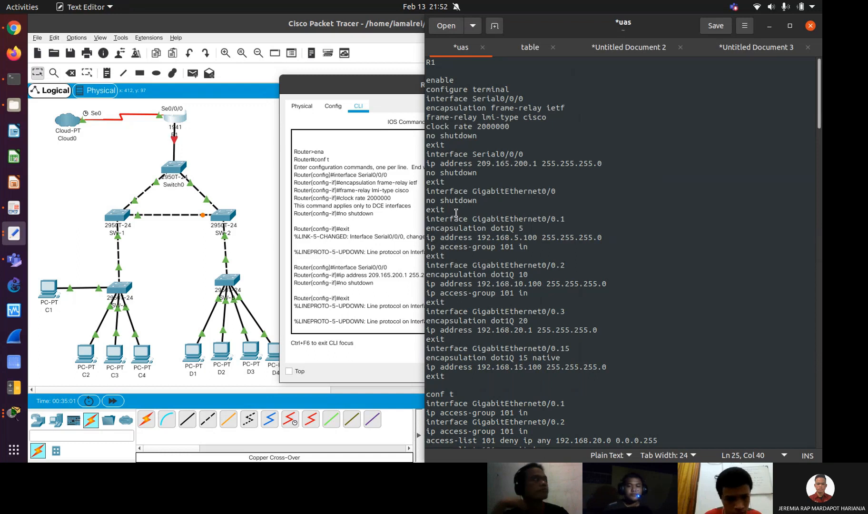
{"action": "left_click", "coordinate": [172, 167]}
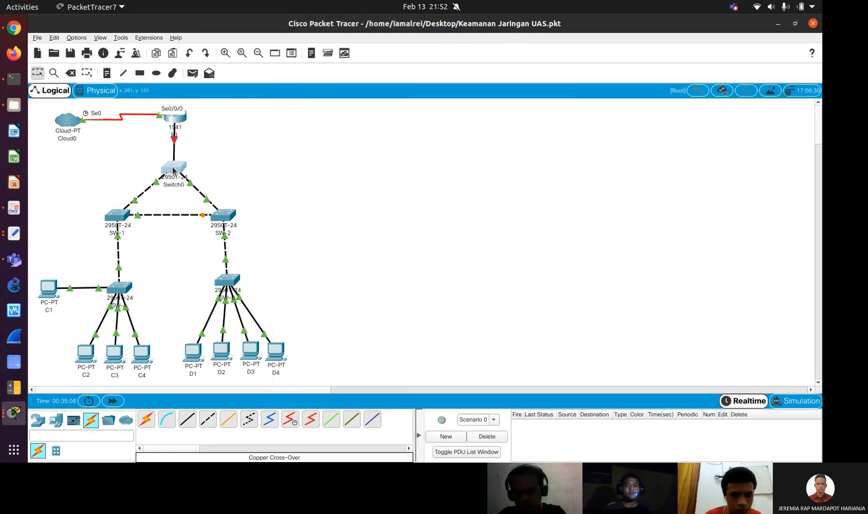
{"action": "left_click", "coordinate": [332, 106]}
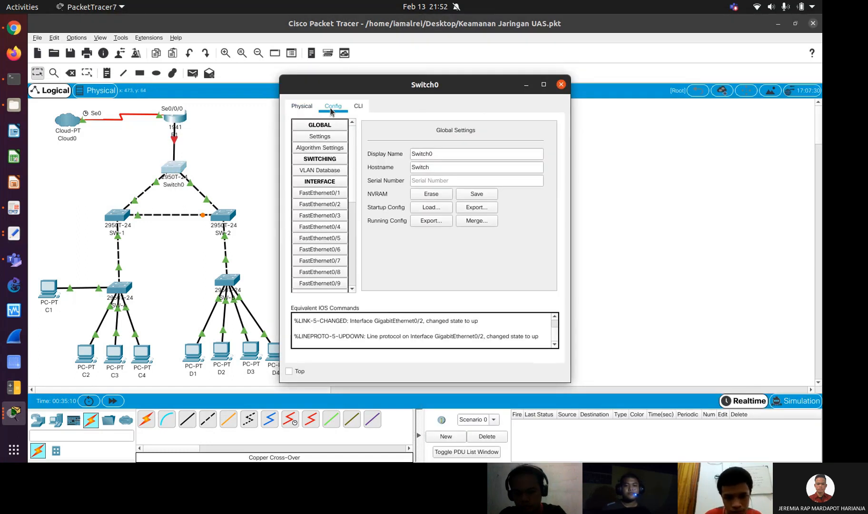
{"action": "double_click", "coordinate": [417, 152]}
{"action": "type", "text": "Central"}
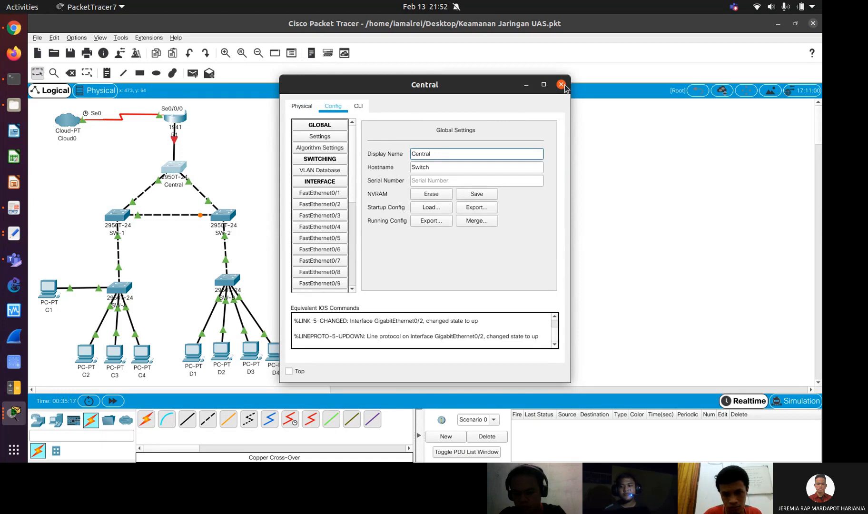
{"action": "left_click", "coordinate": [561, 84]}
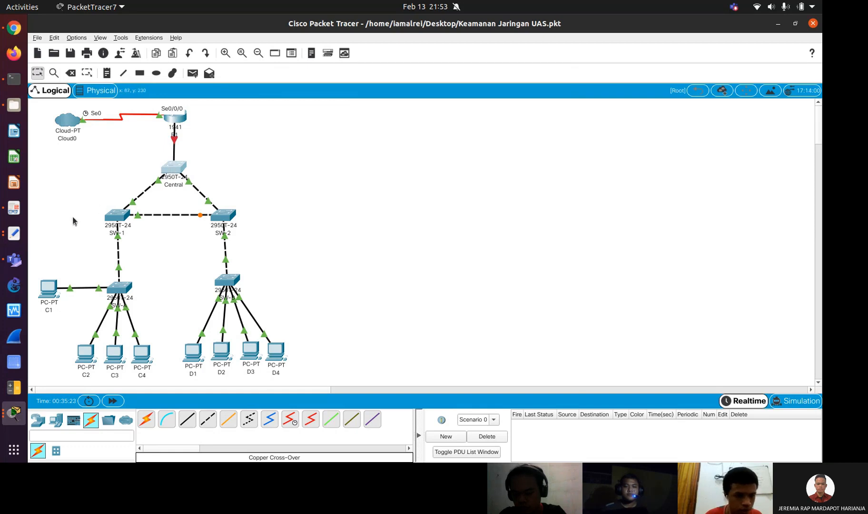
Copy the GigabitEthernet0/0 block from the uas notes into R1's CLI, enabling the interface with no shutdown
{"action": "left_click", "coordinate": [14, 234]}
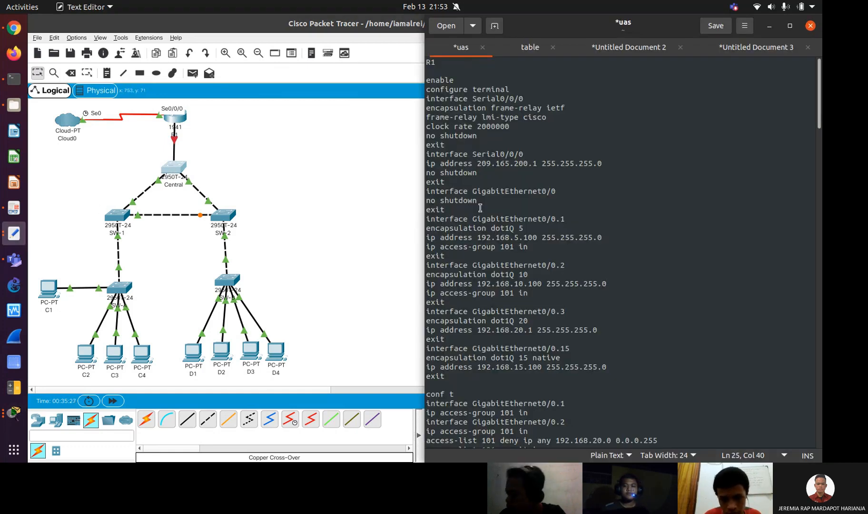
{"action": "left_click_drag", "start_coordinate": [452, 211], "coordinate": [419, 191]}
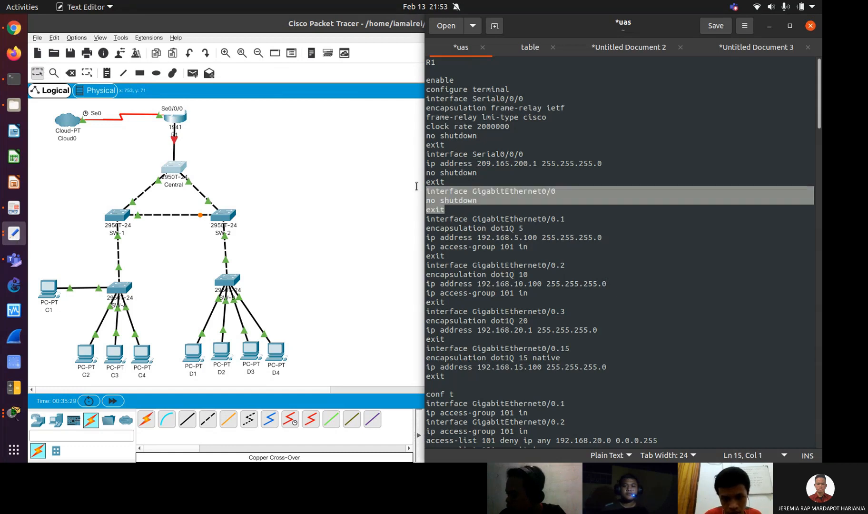
{"action": "right_click", "coordinate": [438, 192]}
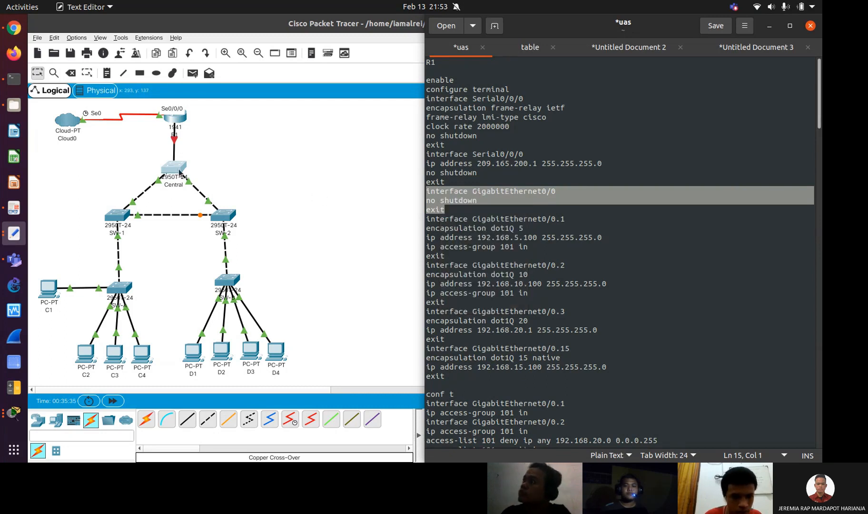
{"action": "left_click", "coordinate": [172, 120]}
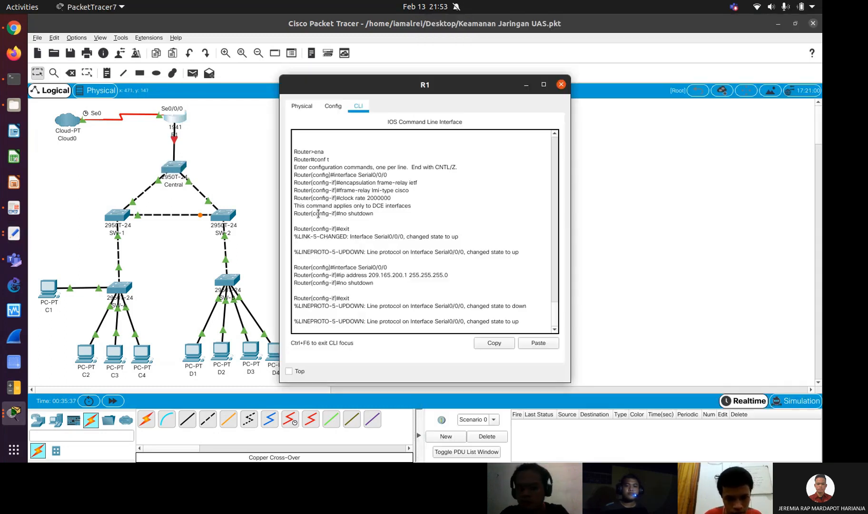
{"action": "key", "text": "Return"}
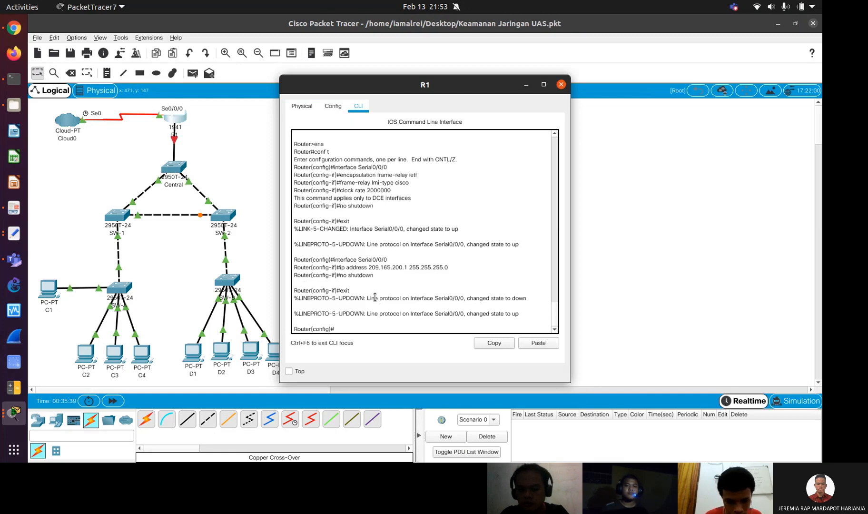
{"action": "left_click", "coordinate": [538, 341]}
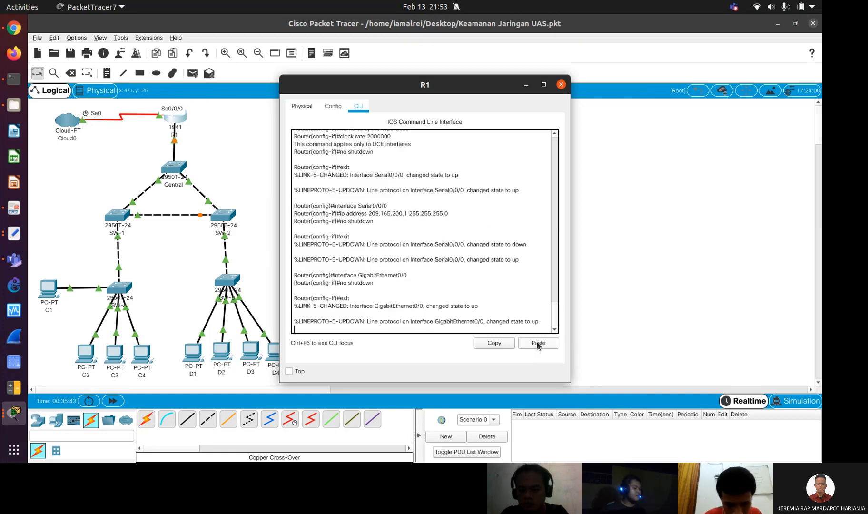
{"action": "key", "text": "Return"}
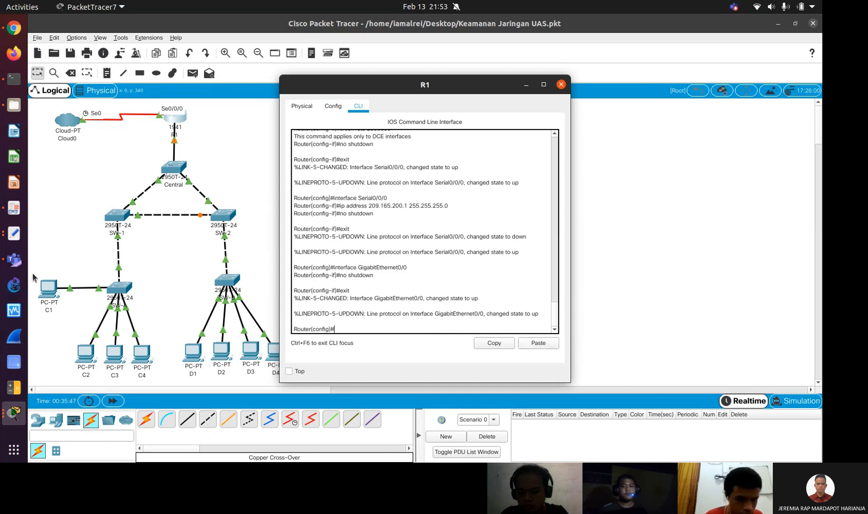
Copy R1's subinterface blocks 0/1, 0/2 and 0/15 (dot1Q 5, 10, 15 native; 192.168.5.100, 192.168.10.100, 192.168.15.100) from Untitled Document 3 into its CLI
{"action": "left_click", "coordinate": [15, 235]}
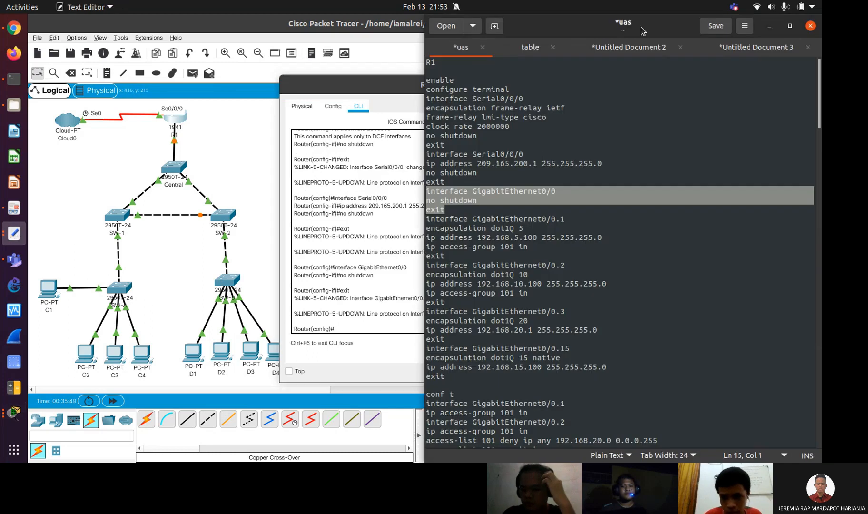
{"action": "left_click", "coordinate": [735, 49]}
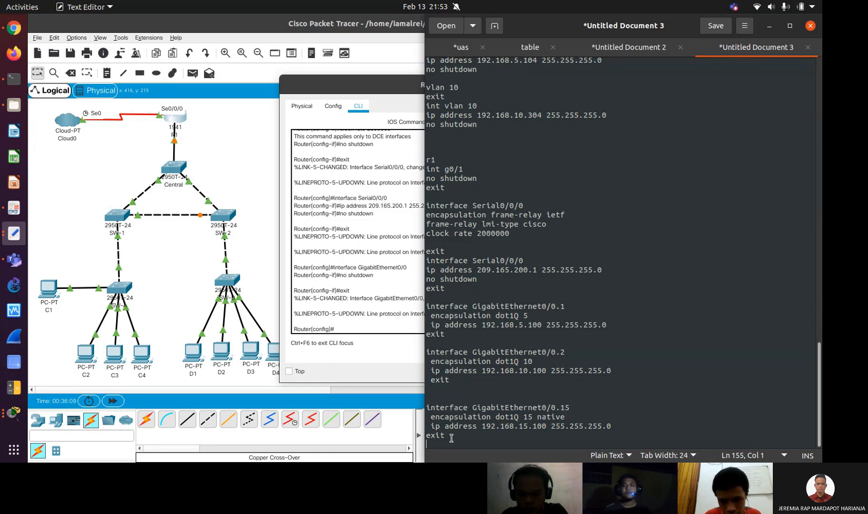
{"action": "left_click_drag", "start_coordinate": [451, 439], "coordinate": [421, 308]}
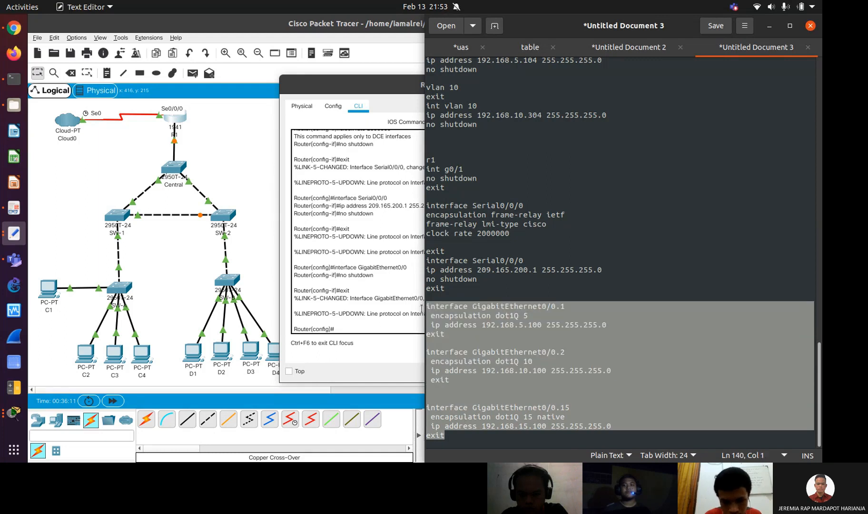
{"action": "right_click", "coordinate": [444, 309]}
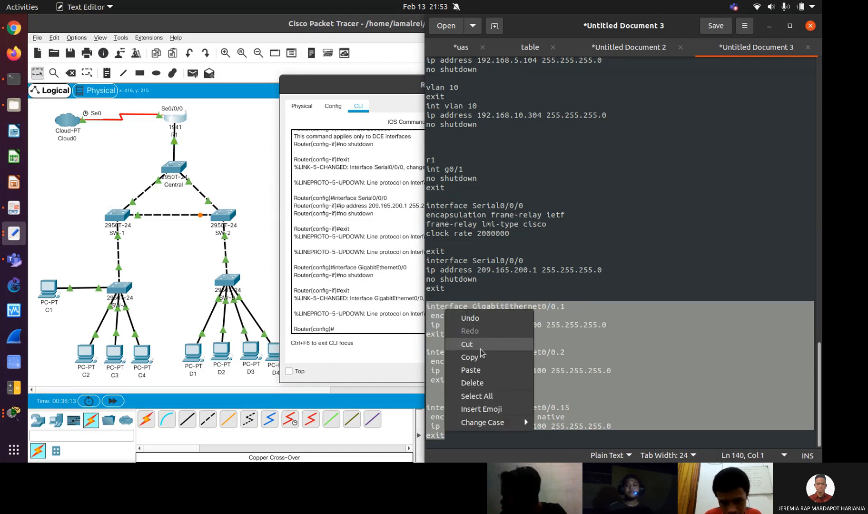
{"action": "left_click", "coordinate": [485, 362]}
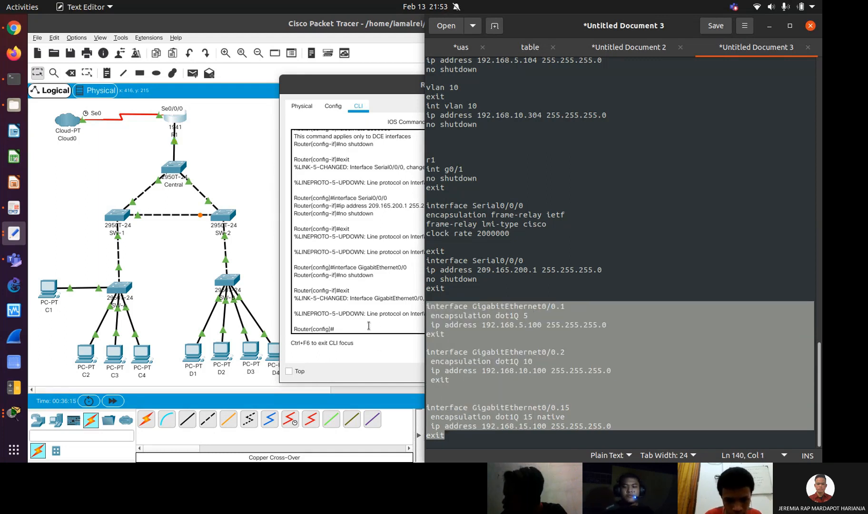
{"action": "left_click", "coordinate": [369, 325]}
{"action": "left_click", "coordinate": [524, 343]}
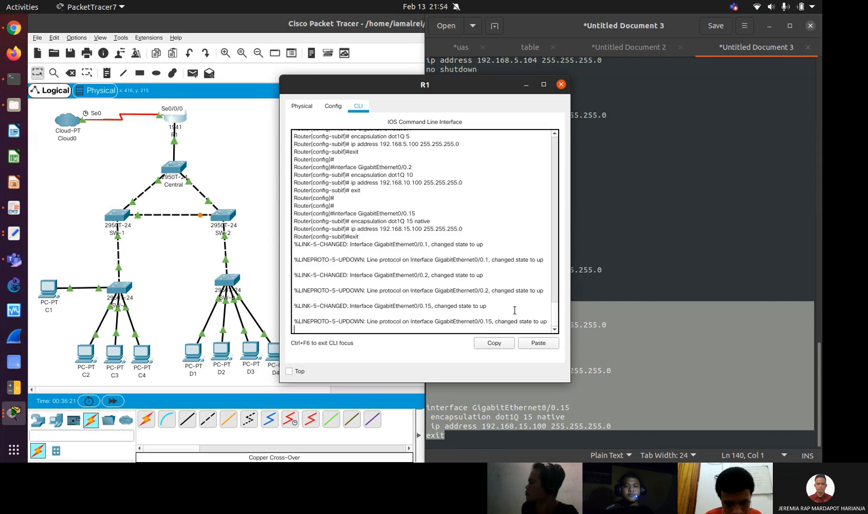
{"action": "left_click", "coordinate": [219, 151]}
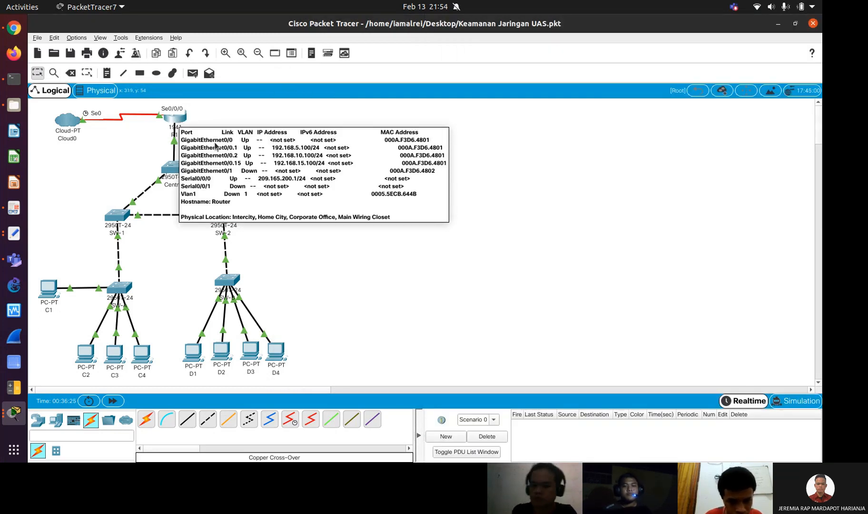
{"action": "mouse_move", "coordinate": [177, 120]}
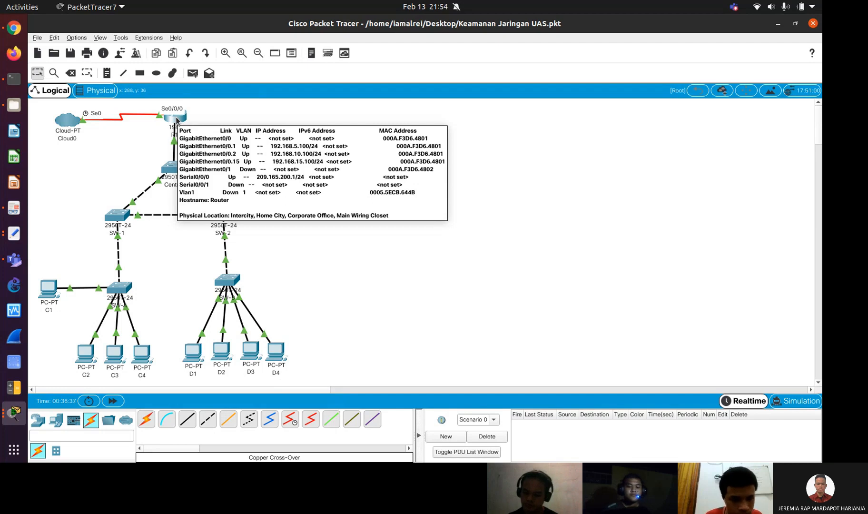
Open the CLI of switch Central and start its console session
{"action": "left_click", "coordinate": [174, 166]}
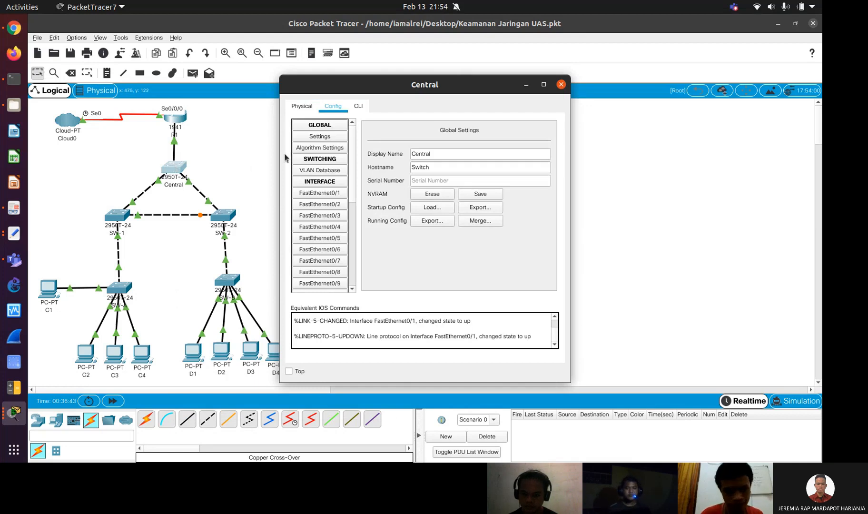
{"action": "left_click", "coordinate": [356, 109]}
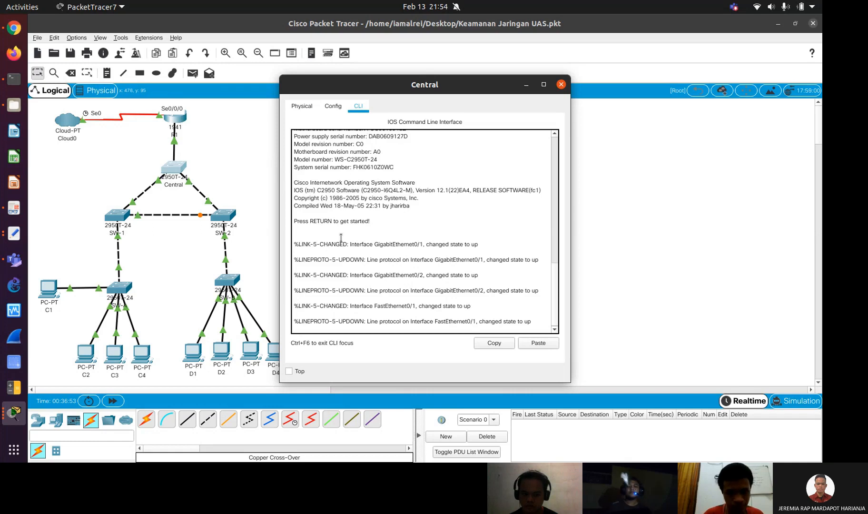
{"action": "key", "text": "Return"}
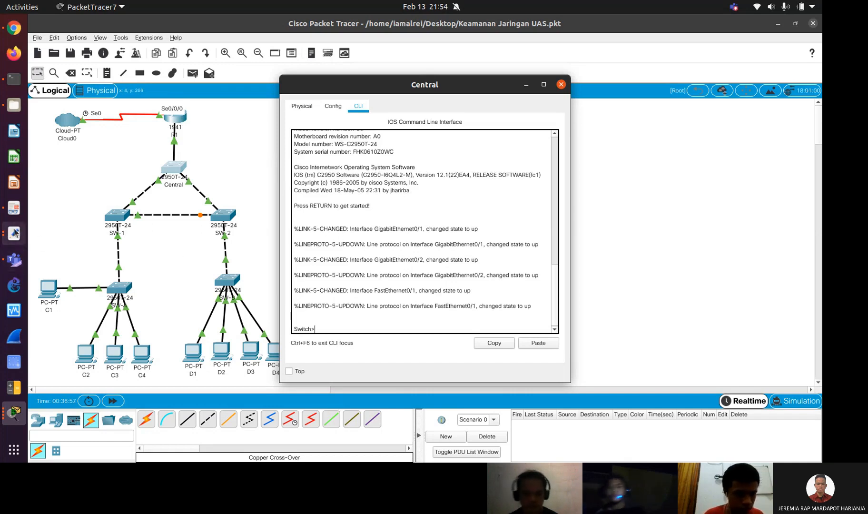
Copy the int f0/1 trunk block listed under central in Untitled Document 3
{"action": "left_click", "coordinate": [13, 233]}
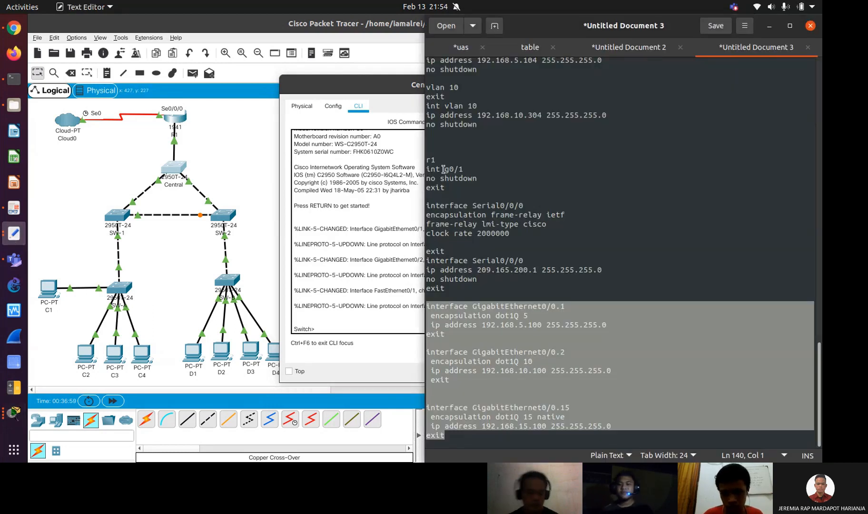
{"action": "left_click", "coordinate": [600, 145]}
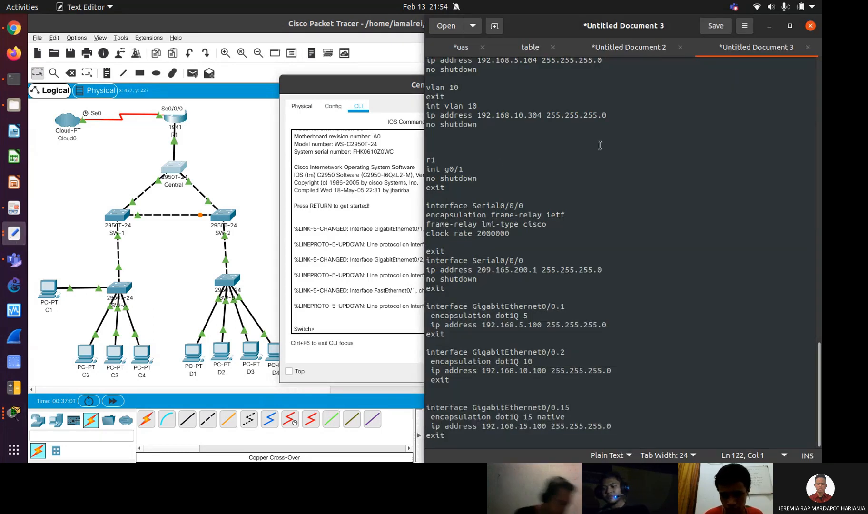
{"action": "key", "text": "Page_Up"}
{"action": "key", "text": "Page_Up"}
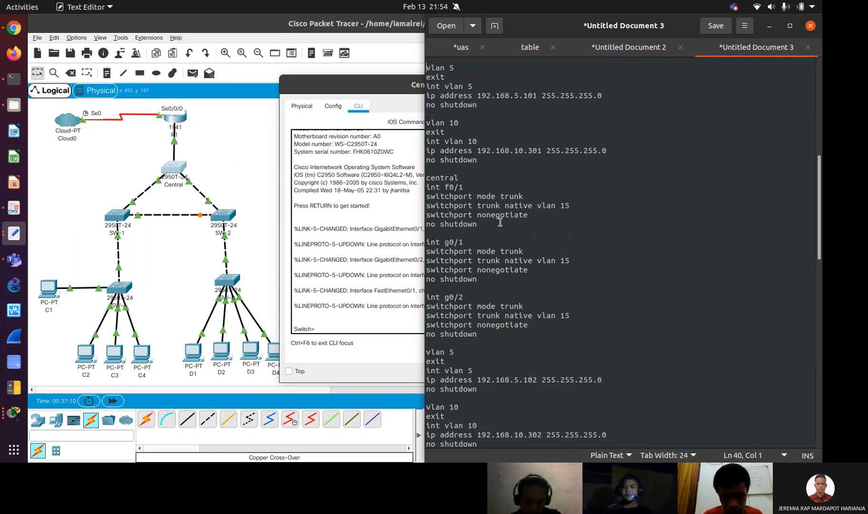
{"action": "left_click_drag", "start_coordinate": [490, 222], "coordinate": [423, 188]}
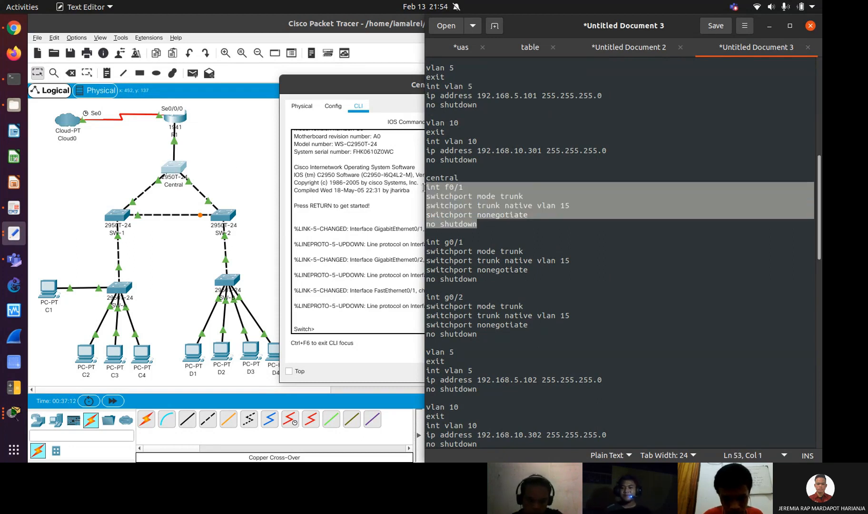
{"action": "right_click", "coordinate": [450, 191]}
{"action": "left_click", "coordinate": [476, 240]}
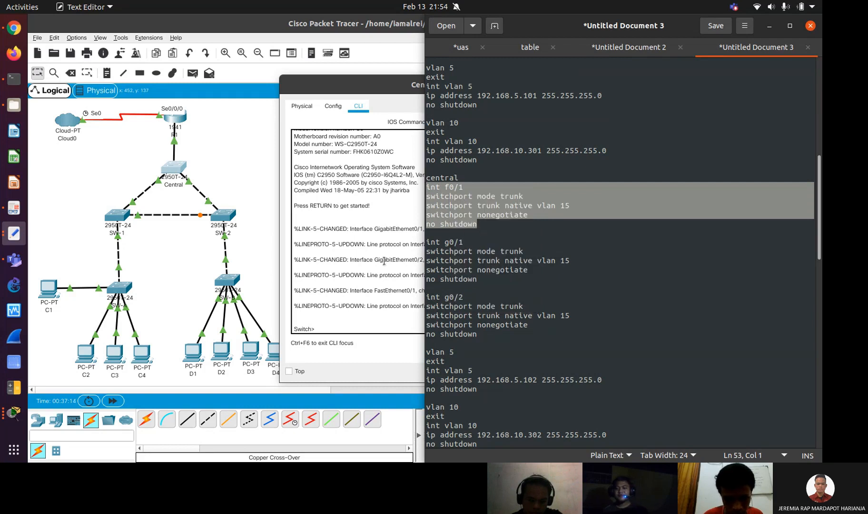
Enter ena and conf t on Central, and paste the f0/1 block: switchport mode trunk, native vlan 15, nonegotiate, no shutdown
{"action": "left_click", "coordinate": [359, 288]}
{"action": "type", "text": "e"}
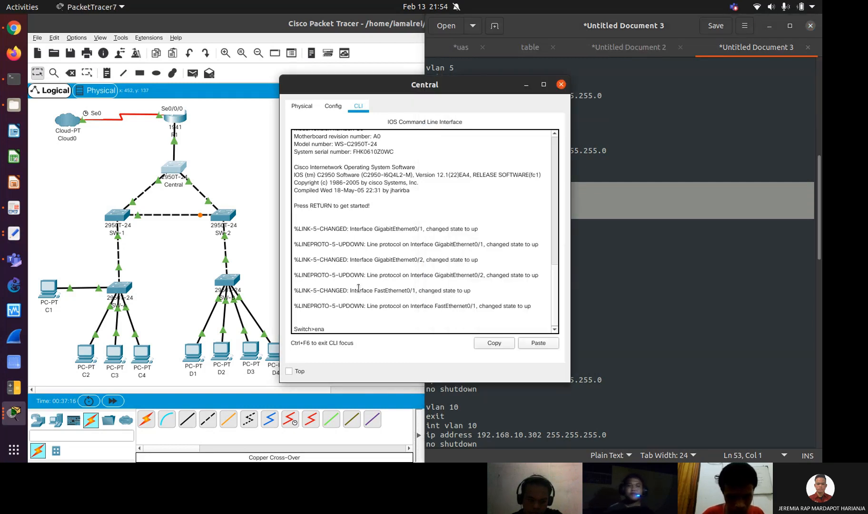
{"action": "type", "text": "na"}
{"action": "key", "text": "Return"}
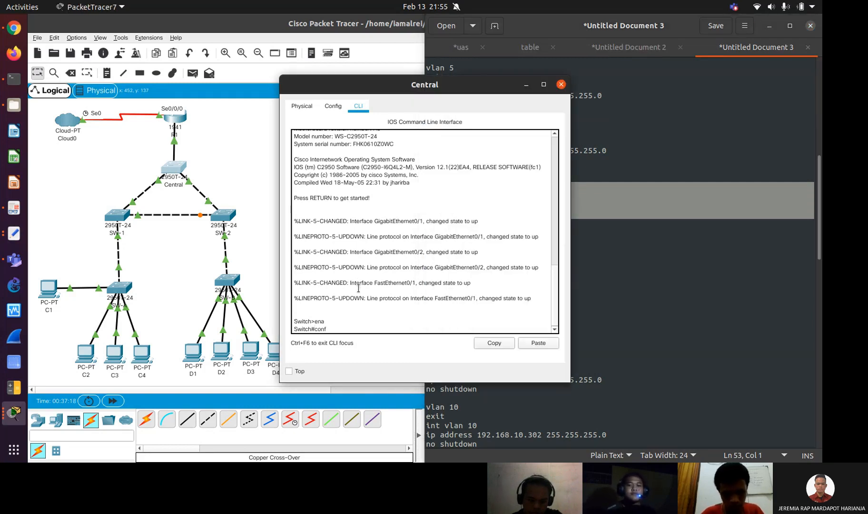
{"action": "type", "text": "conf t"}
{"action": "key", "text": "Return"}
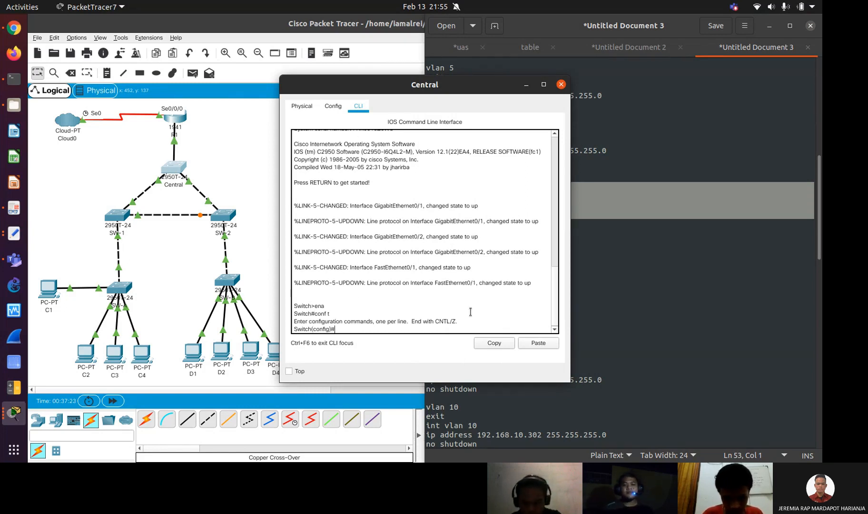
{"action": "left_click", "coordinate": [538, 344]}
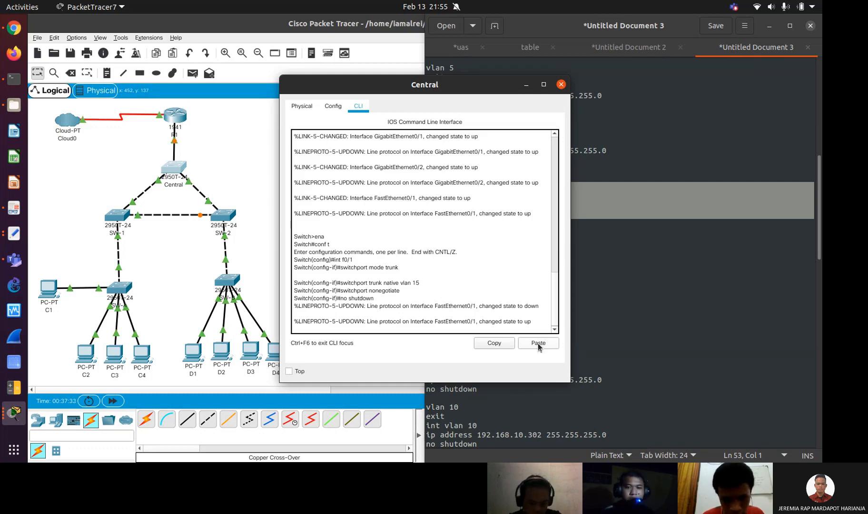
{"action": "key", "text": "Return"}
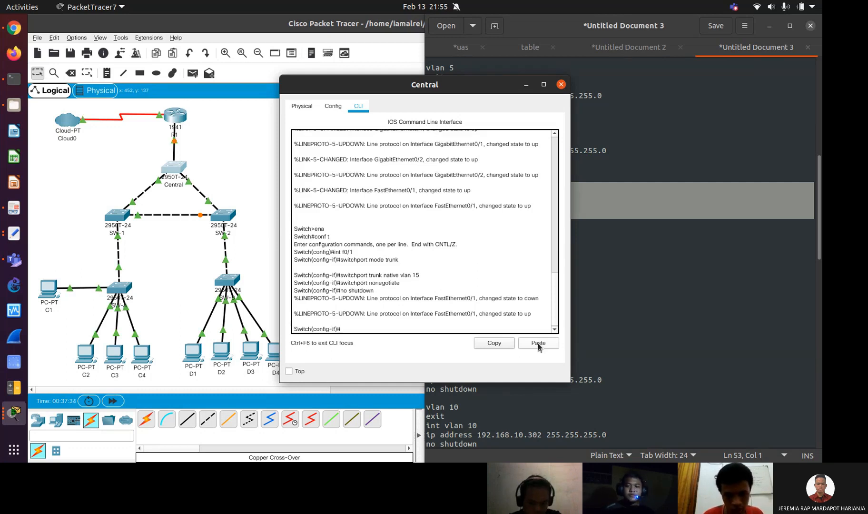
Copy central's int g0/1 trunk block (native vlan 15, nonegotiate, no shutdown) from Untitled Document 3 into Central's CLI, and exit interface configuration
{"action": "left_click", "coordinate": [682, 280]}
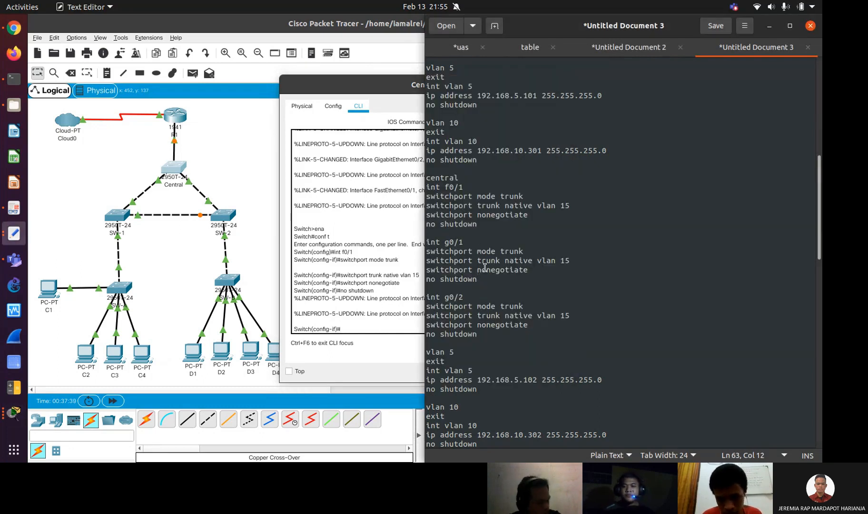
{"action": "left_click_drag", "start_coordinate": [478, 280], "coordinate": [427, 243]}
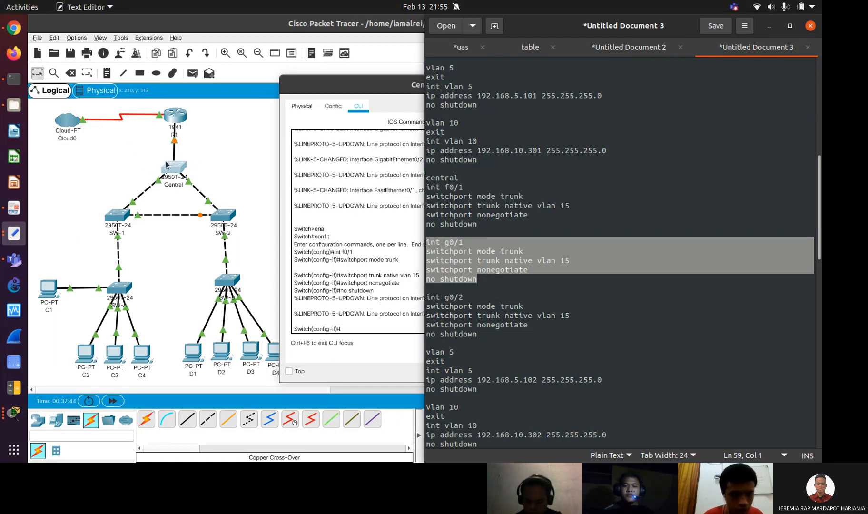
{"action": "right_click", "coordinate": [465, 260]}
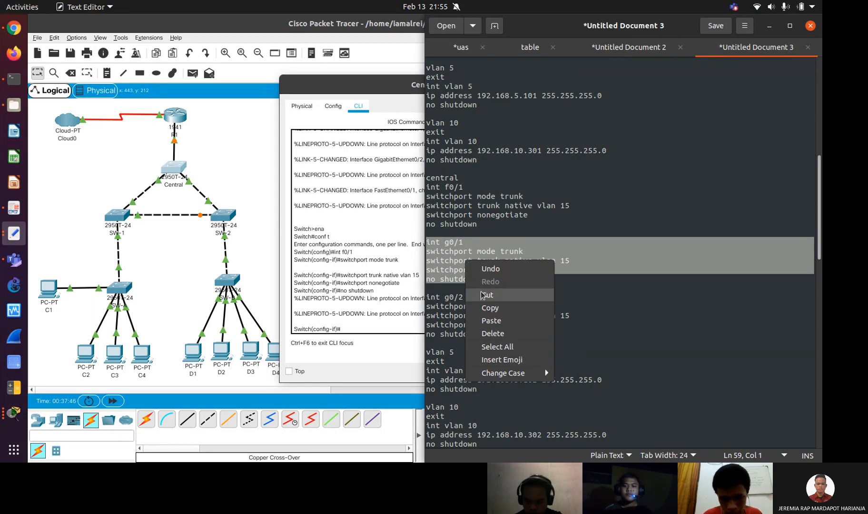
{"action": "left_click", "coordinate": [476, 307]}
{"action": "left_click", "coordinate": [364, 329]}
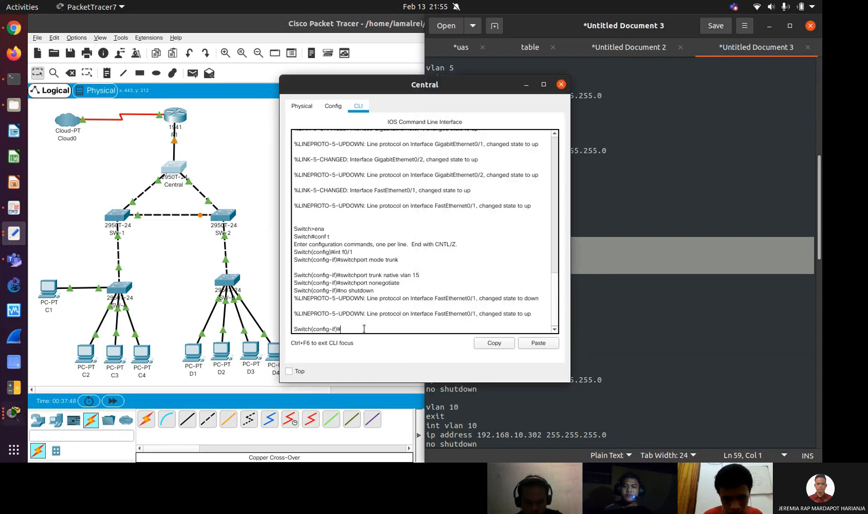
{"action": "left_click", "coordinate": [538, 344]}
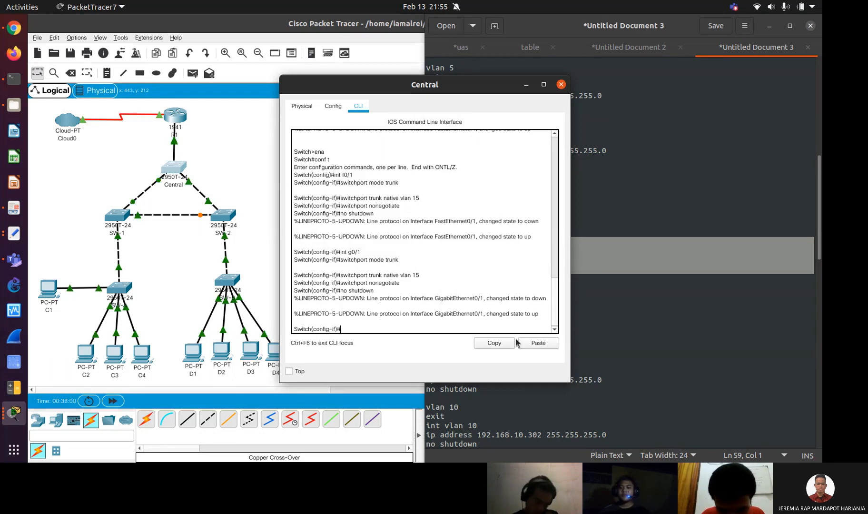
{"action": "type", "text": "exit"}
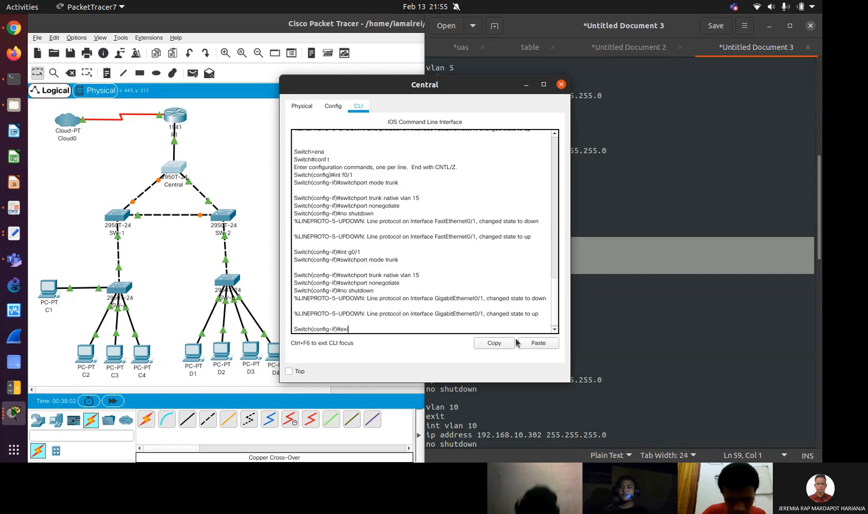
{"action": "key", "text": "Return"}
Copy the vlan 5 block with ip address 192.168.5.102 255.255.255.0 listed under central in Untitled Document 3
{"action": "left_click", "coordinate": [611, 334]}
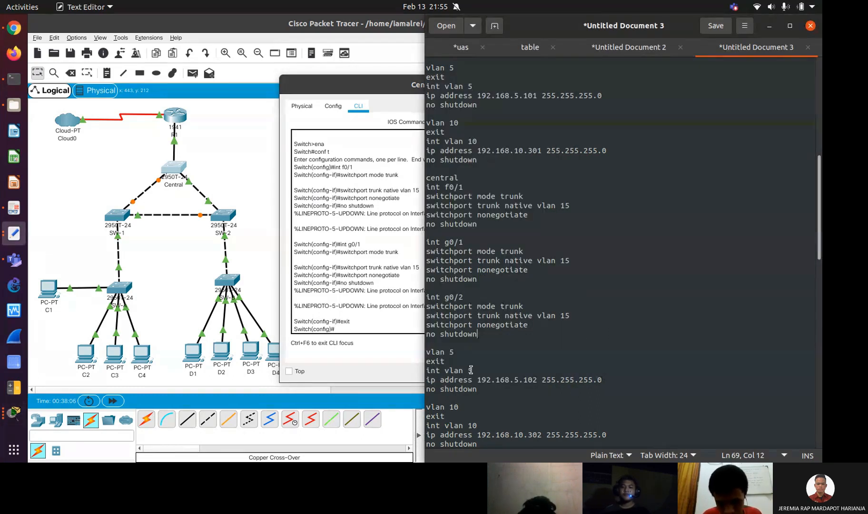
{"action": "key", "text": "Down"}
{"action": "key", "text": "Down"}
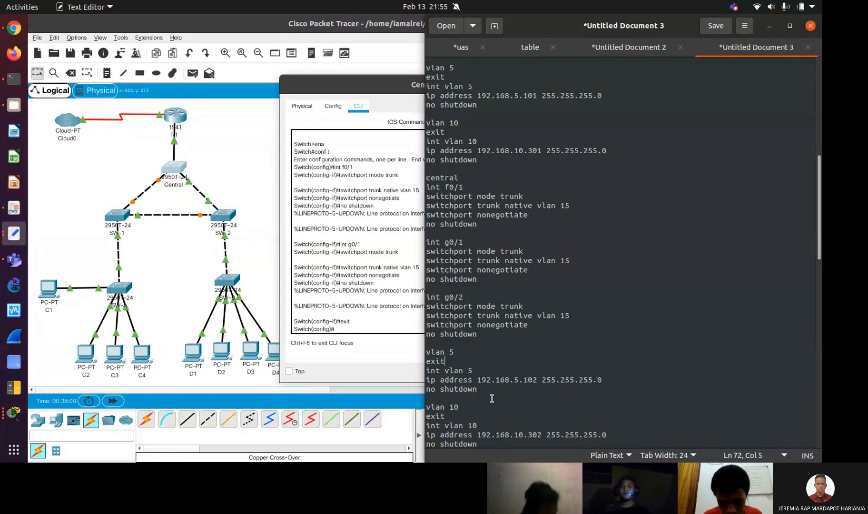
{"action": "key", "text": "Down"}
{"action": "key", "text": "Down"}
{"action": "key", "text": "Down"}
{"action": "key", "text": "Down"}
{"action": "key", "text": "Down"}
{"action": "key", "text": "Down"}
{"action": "key", "text": "Down"}
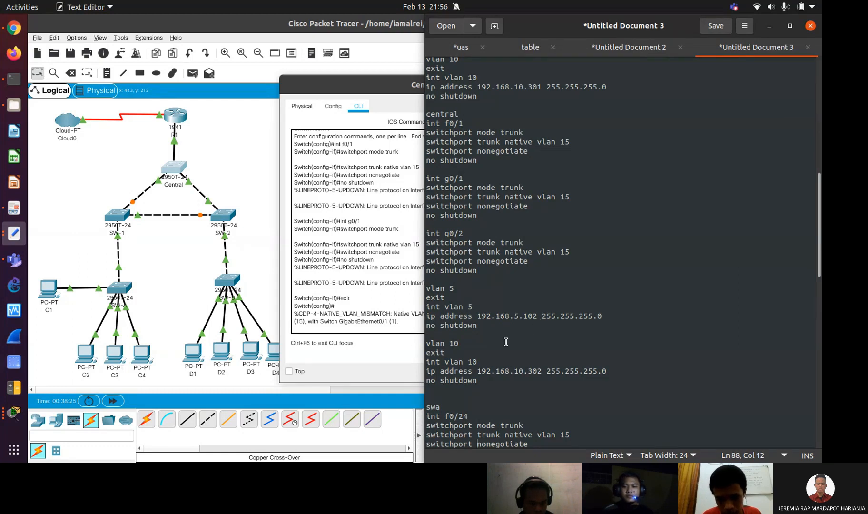
{"action": "left_click_drag", "start_coordinate": [491, 329], "coordinate": [419, 285]}
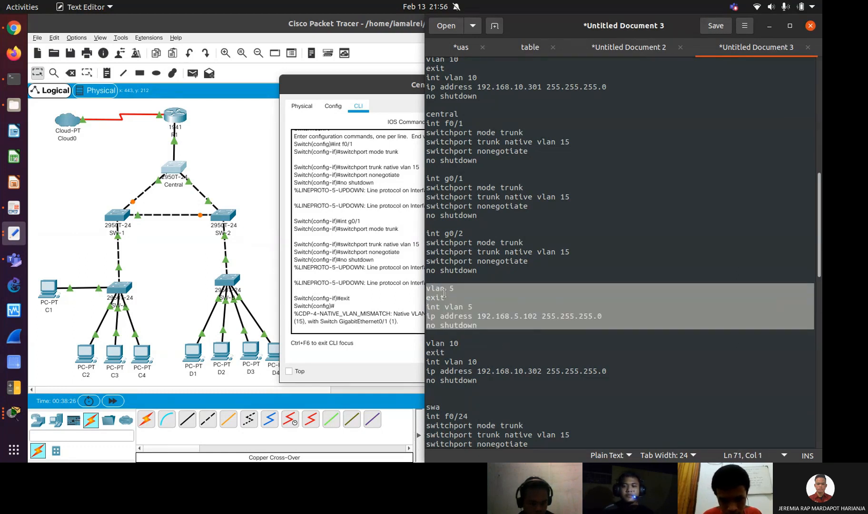
{"action": "right_click", "coordinate": [444, 292]}
{"action": "left_click", "coordinate": [459, 340]}
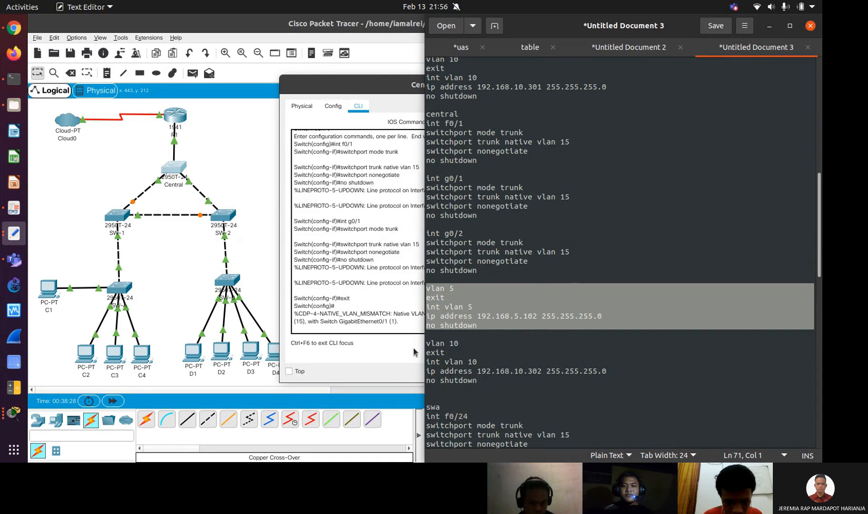
Paste the vlan 5 block into Central's CLI in Packet Tracer, and exit interface configuration
{"action": "left_click", "coordinate": [403, 351]}
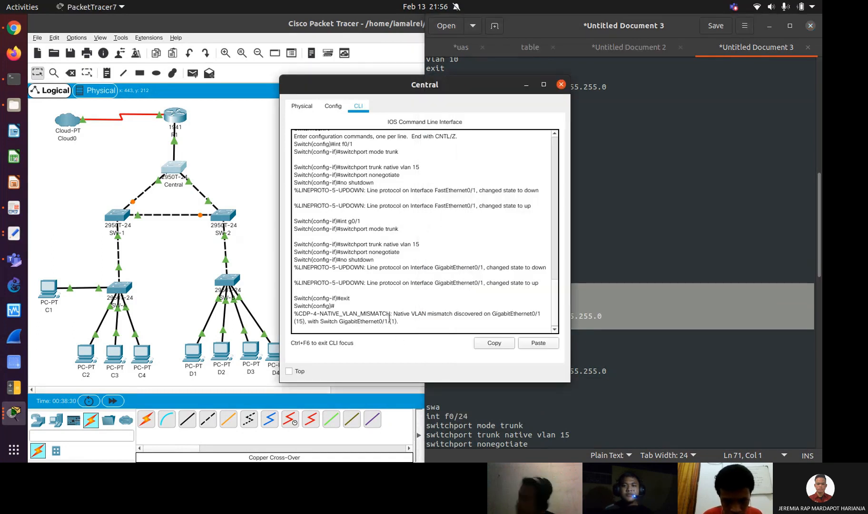
{"action": "key", "text": "Return"}
{"action": "right_click", "coordinate": [388, 320]}
{"action": "left_click", "coordinate": [404, 335]}
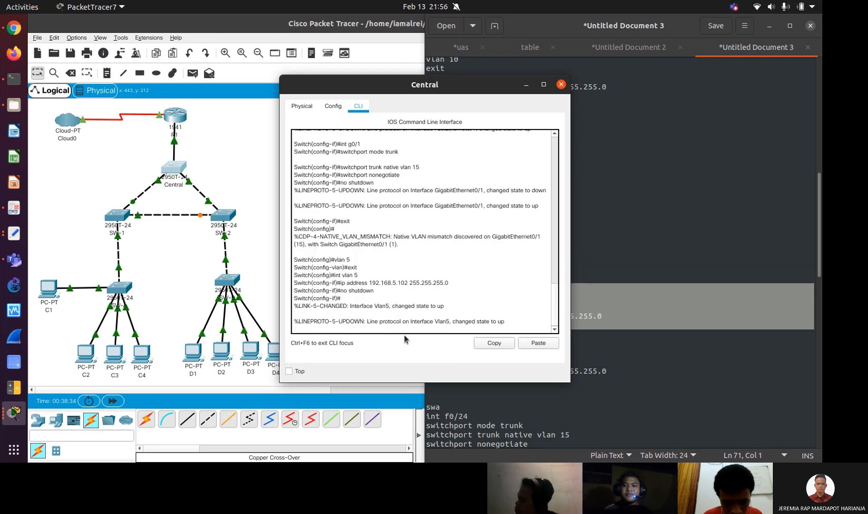
{"action": "key", "text": "Return"}
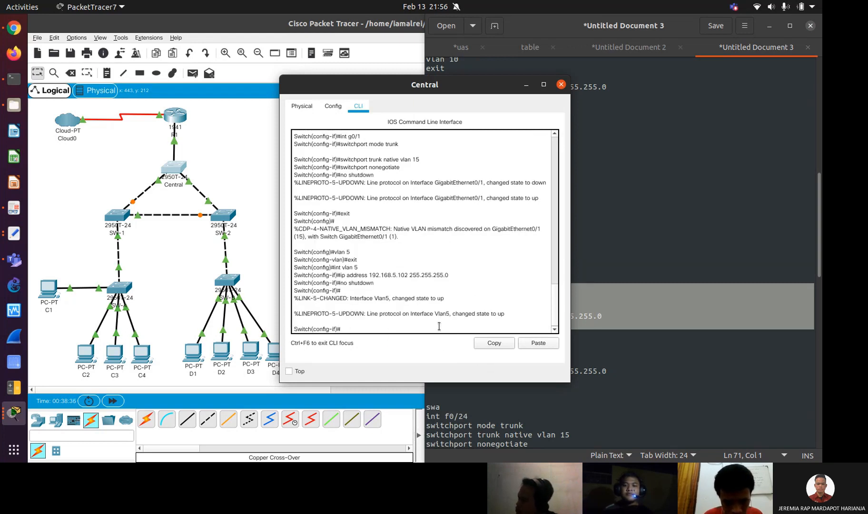
{"action": "type", "text": "exit"}
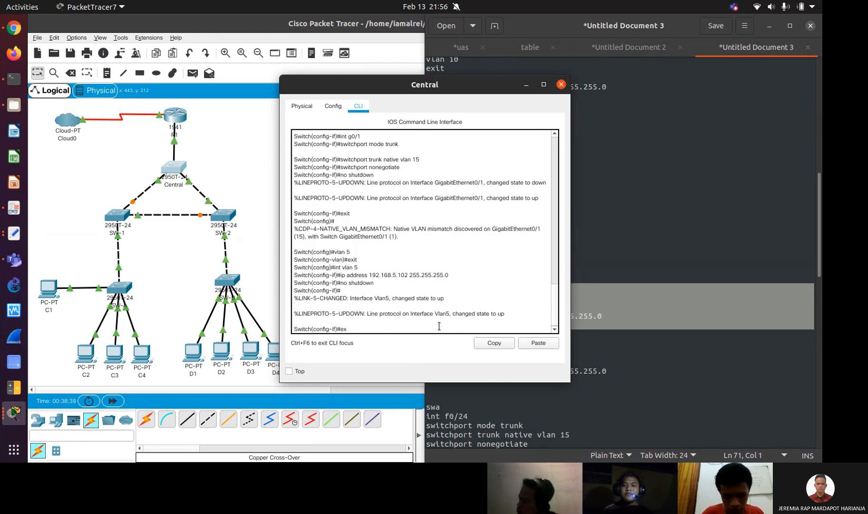
{"action": "key", "text": "Return"}
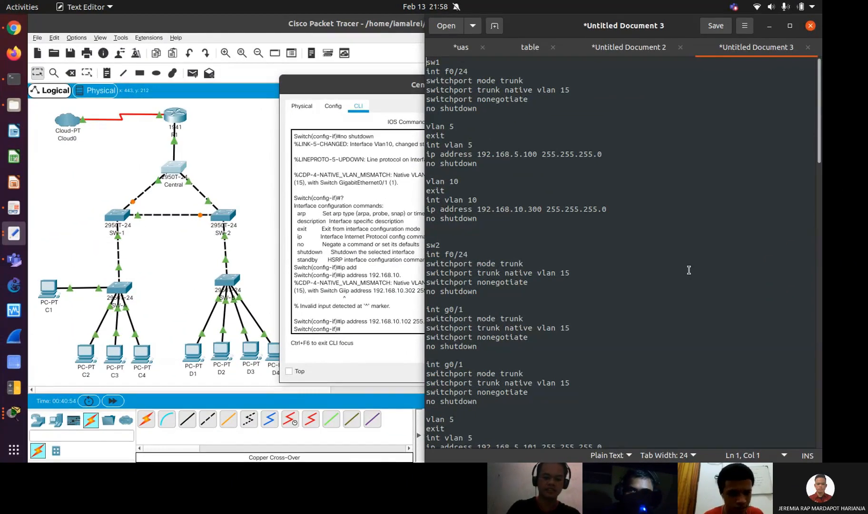
Change the vlan 10 ip address under sw1 in Untitled Document 3 to 192.168.10.100
{"action": "left_click", "coordinate": [532, 208]}
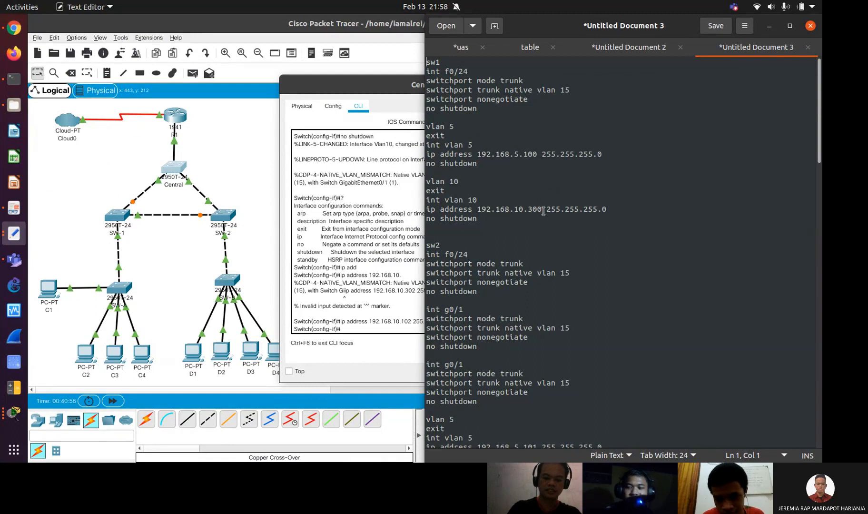
{"action": "key", "text": "BackSpace"}
{"action": "type", "text": "1"}
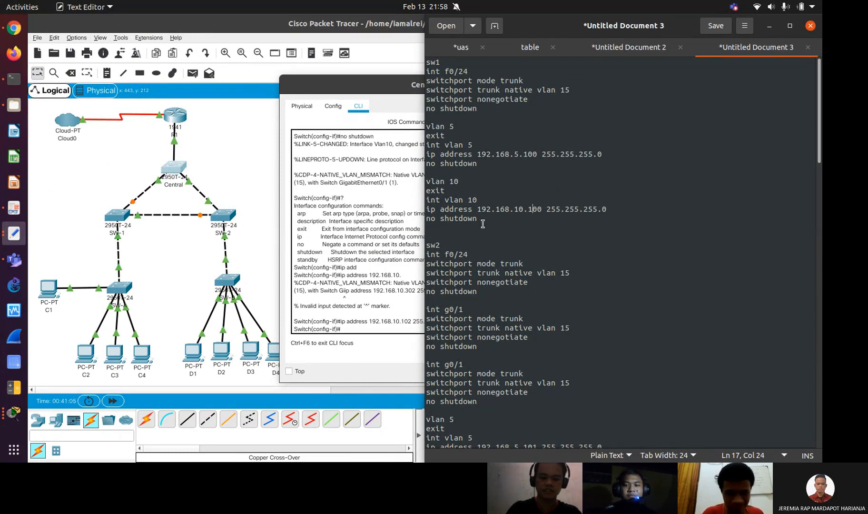
Open the CLI of switch SW-1 in Packet Tracer and start its console session
{"action": "left_click", "coordinate": [119, 219]}
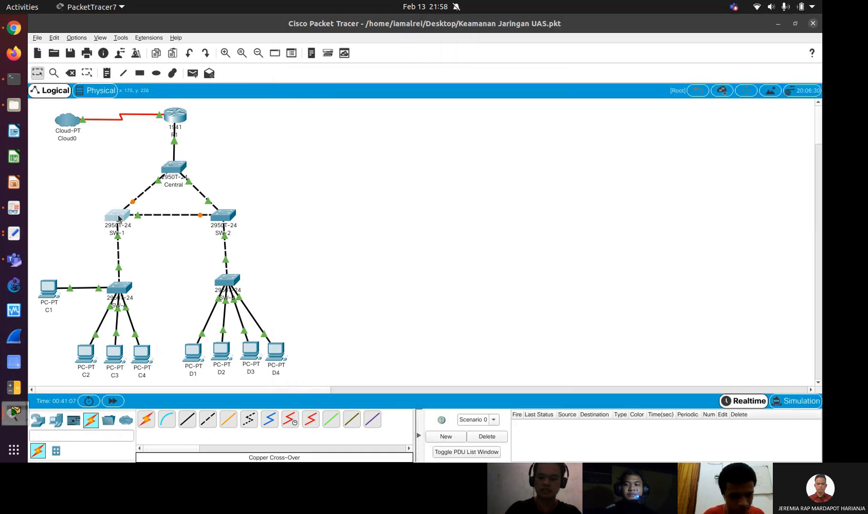
{"action": "left_click", "coordinate": [119, 218]}
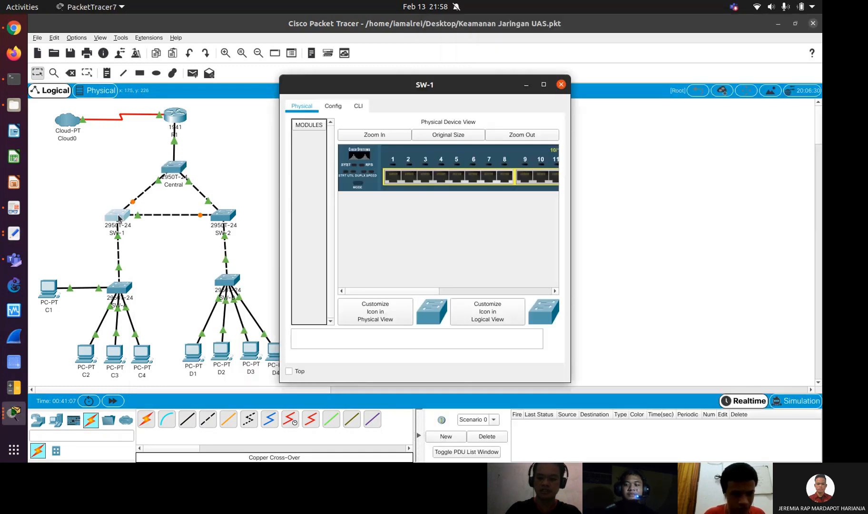
{"action": "left_click", "coordinate": [369, 107]}
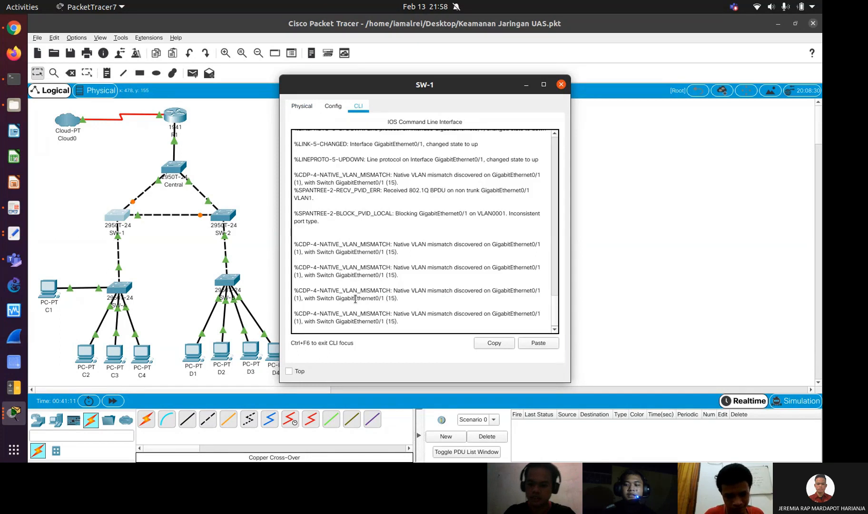
{"action": "key", "text": "Return"}
Enter privileged mode with ena and global configuration mode with conf t on SW-1
{"action": "type", "text": "ena"}
{"action": "key", "text": "Return"}
{"action": "type", "text": "co"}
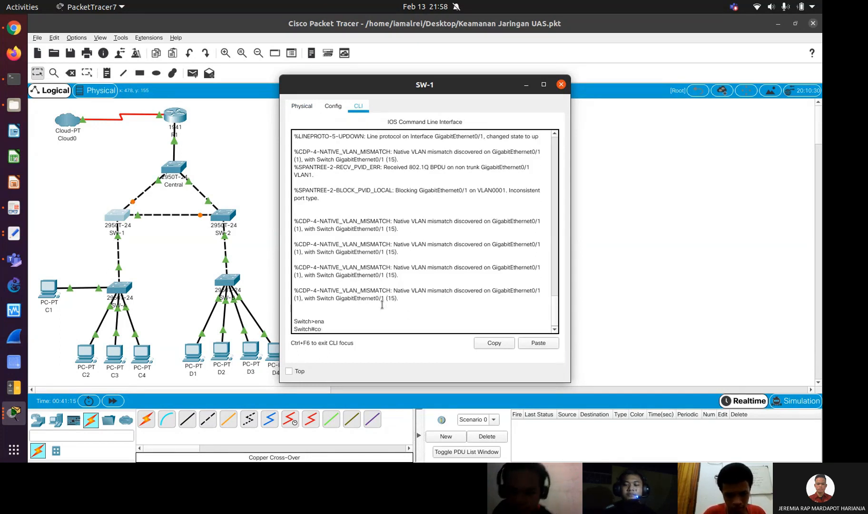
{"action": "type", "text": "n t"}
{"action": "key", "text": "Return"}
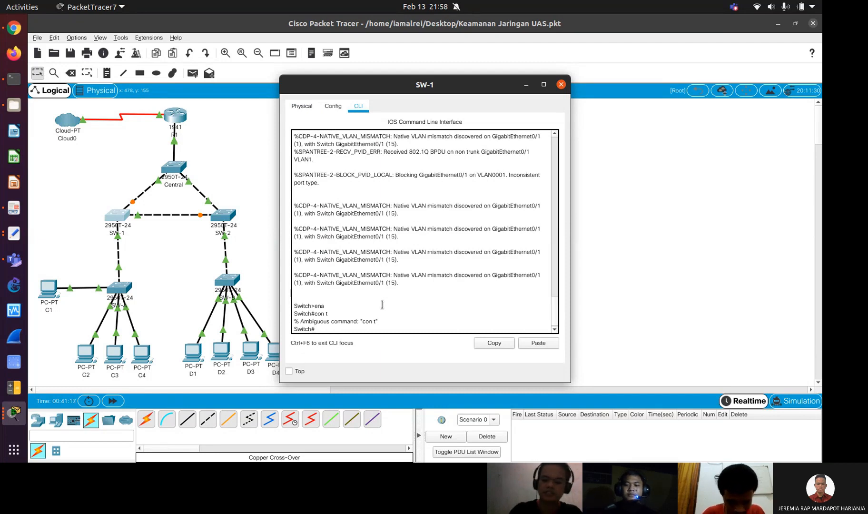
{"action": "type", "text": "conf t"}
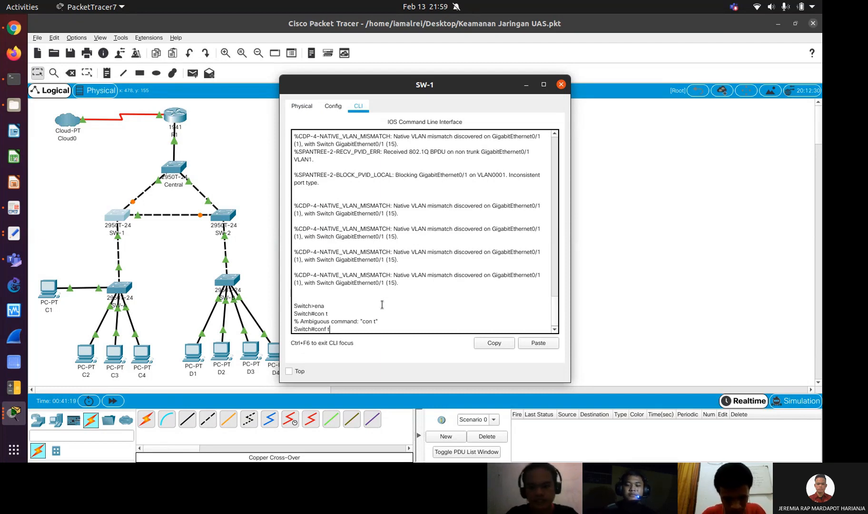
{"action": "key", "text": "Return"}
{"action": "key", "text": "Return"}
{"action": "key", "text": "Return"}
{"action": "key", "text": "Return"}
{"action": "key", "text": "Return"}
{"action": "key", "text": "Return"}
{"action": "key", "text": "Return"}
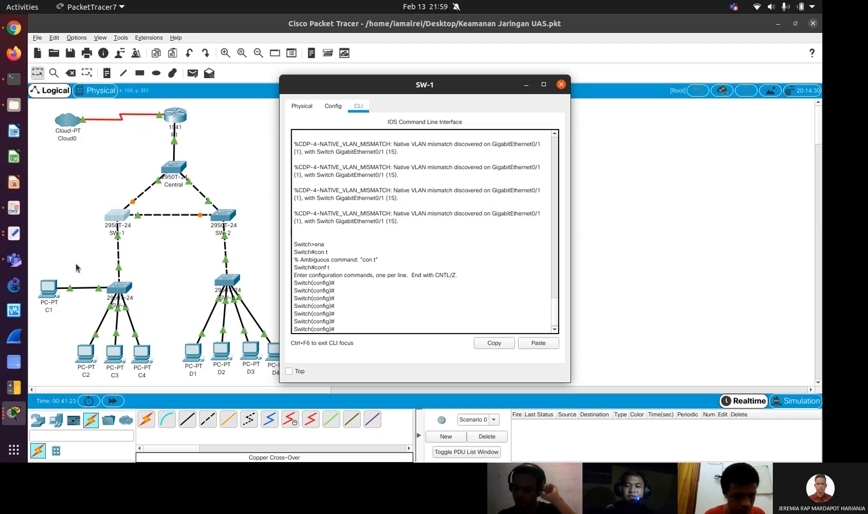
Copy sw1's int f0/24 block (switchport mode trunk, native vlan 15, nonegotiate, no shutdown) from Untitled Document 3 into SW-1's CLI
{"action": "left_click", "coordinate": [13, 233]}
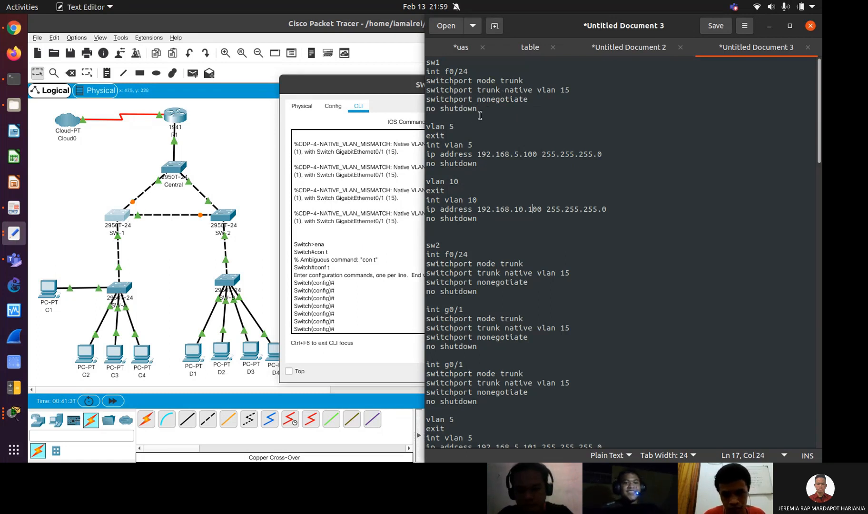
{"action": "left_click_drag", "start_coordinate": [480, 117], "coordinate": [430, 72]}
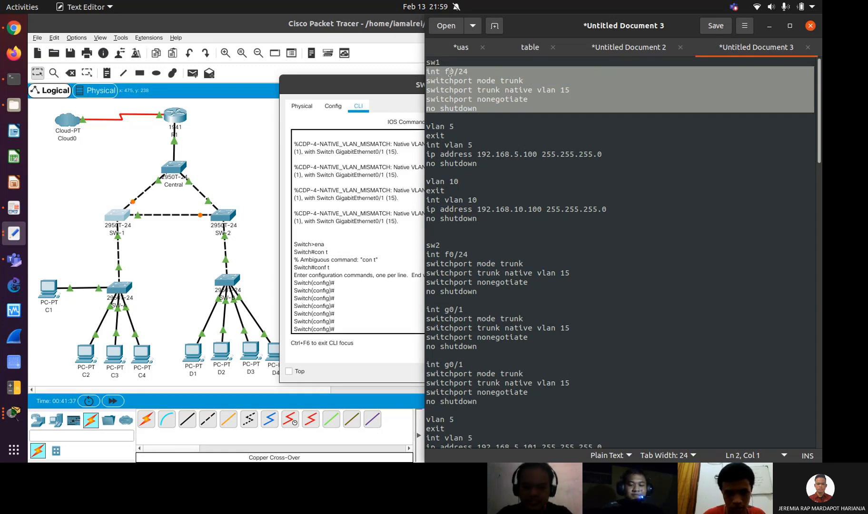
{"action": "right_click", "coordinate": [449, 72]}
{"action": "left_click", "coordinate": [491, 125]}
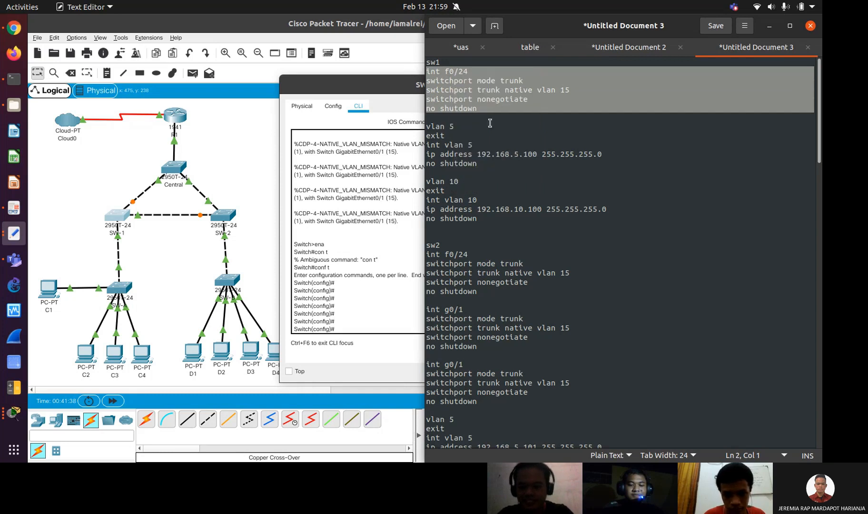
{"action": "left_click", "coordinate": [365, 309]}
{"action": "left_click", "coordinate": [538, 343]}
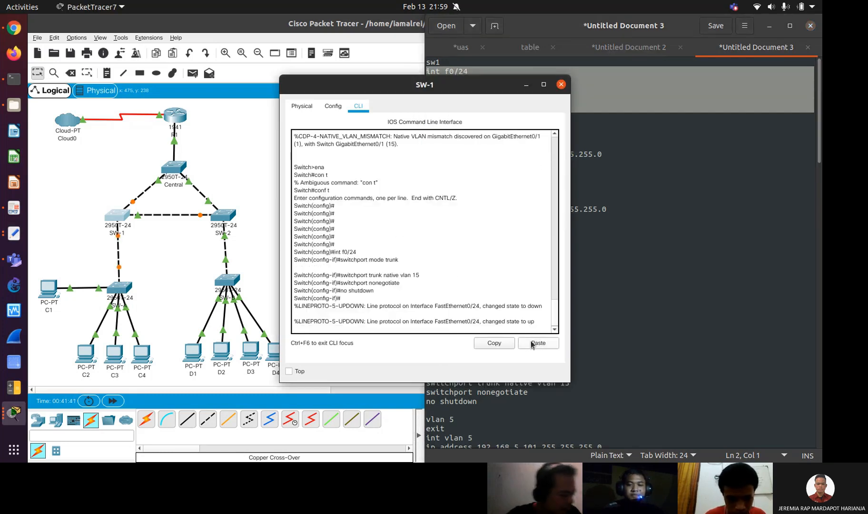
{"action": "key", "text": "Return"}
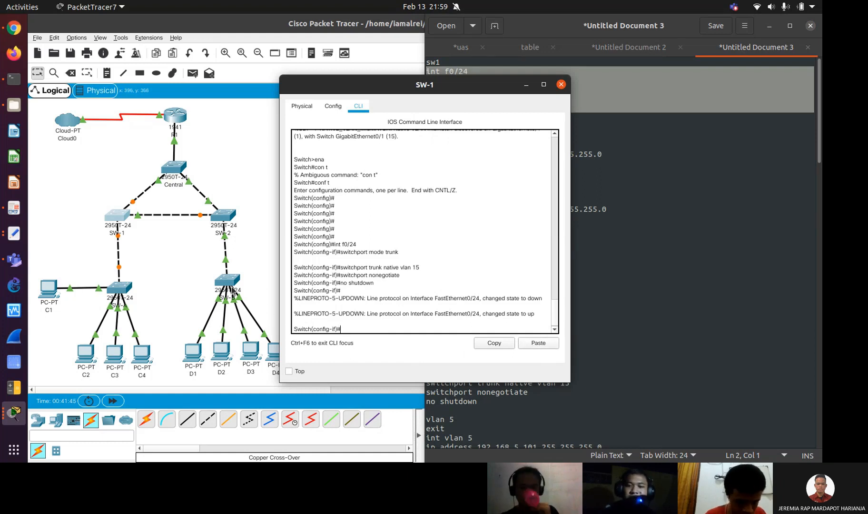
Leave SW-1's console and open the device window of switch SW-A in the topology
{"action": "left_click", "coordinate": [121, 218]}
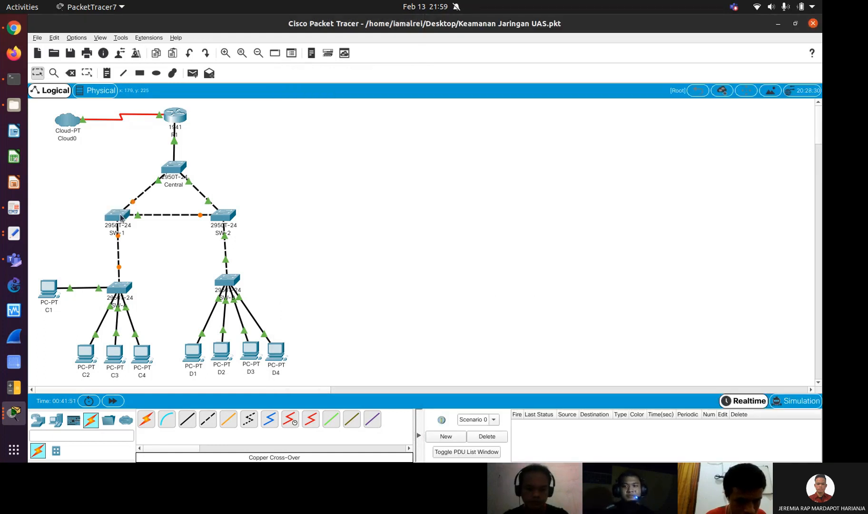
{"action": "mouse_move", "coordinate": [121, 217]}
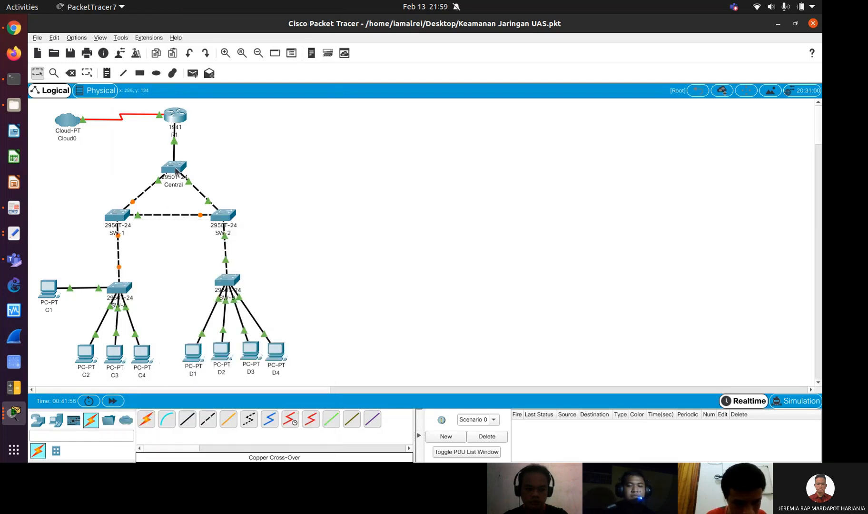
{"action": "left_click", "coordinate": [121, 290]}
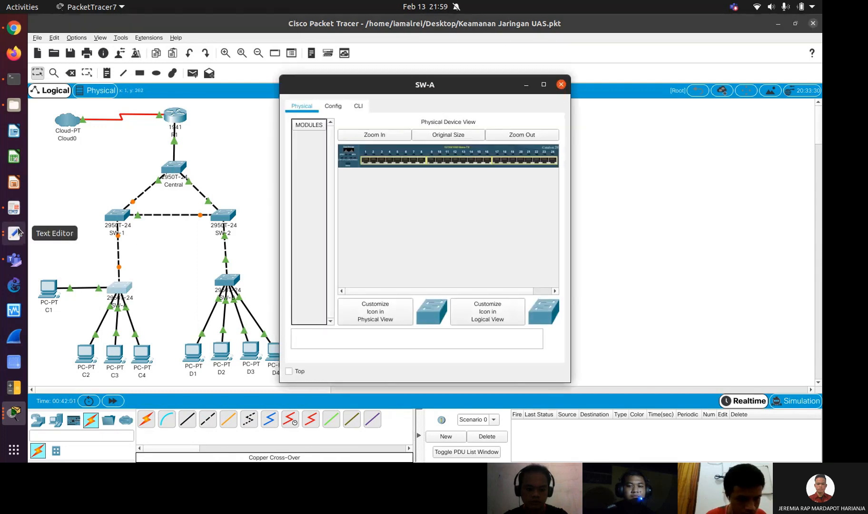
Add an exit line between sw1's vlan 5 and vlan 10 blocks in Untitled Document 3 and copy both blocks
{"action": "left_click", "coordinate": [13, 233]}
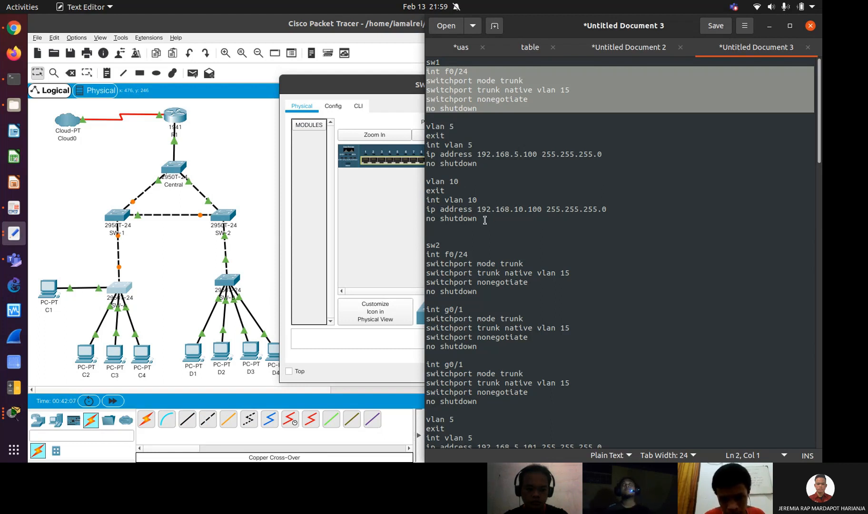
{"action": "left_click_drag", "start_coordinate": [485, 219], "coordinate": [436, 125]}
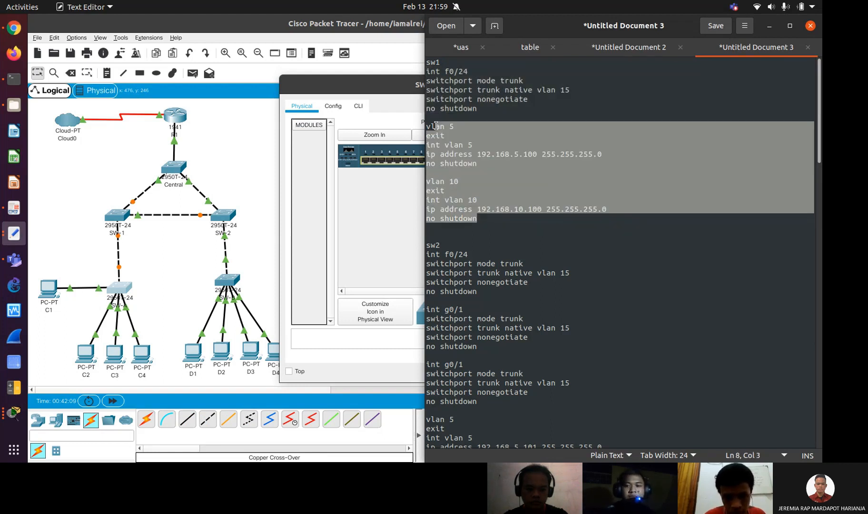
{"action": "right_click", "coordinate": [448, 136]}
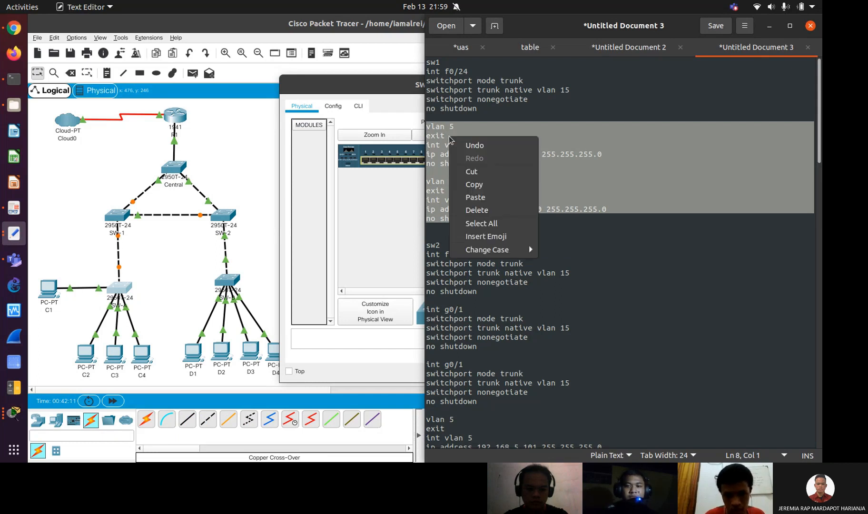
{"action": "left_click", "coordinate": [482, 186]}
{"action": "left_click", "coordinate": [465, 174]}
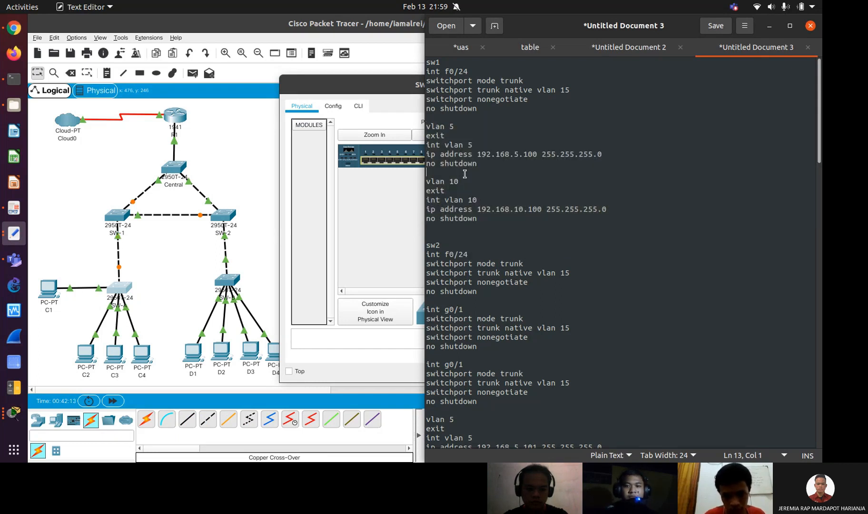
{"action": "type", "text": "exit"}
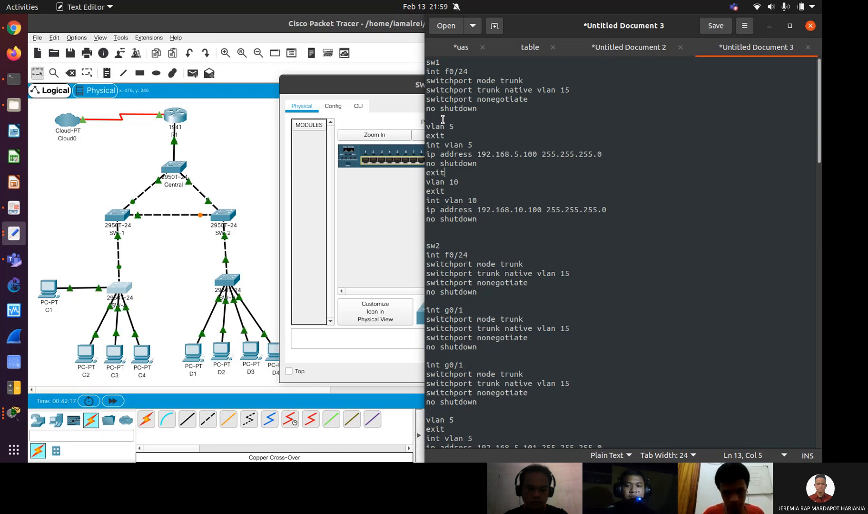
{"action": "left_click_drag", "start_coordinate": [486, 221], "coordinate": [421, 128]}
{"action": "right_click", "coordinate": [444, 145]}
{"action": "left_click", "coordinate": [468, 190]}
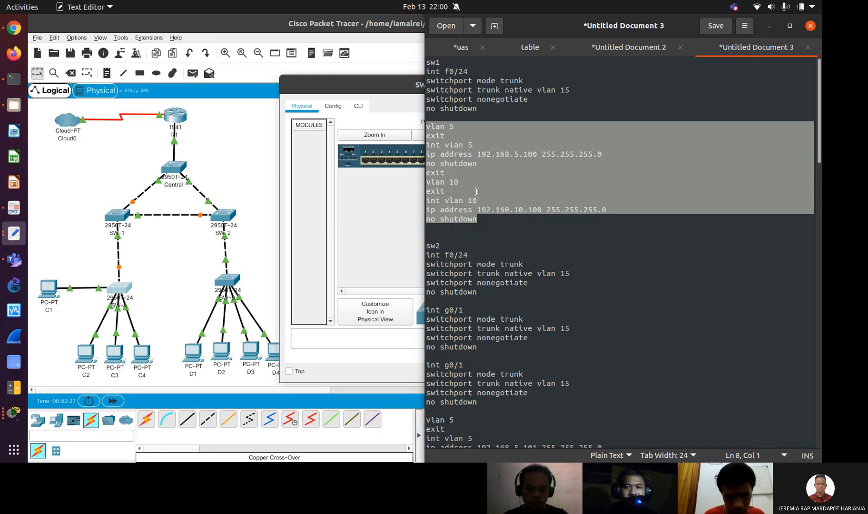
Return to Packet Tracer, open the CLI of switch SW-A and start its console session
{"action": "left_click", "coordinate": [391, 175]}
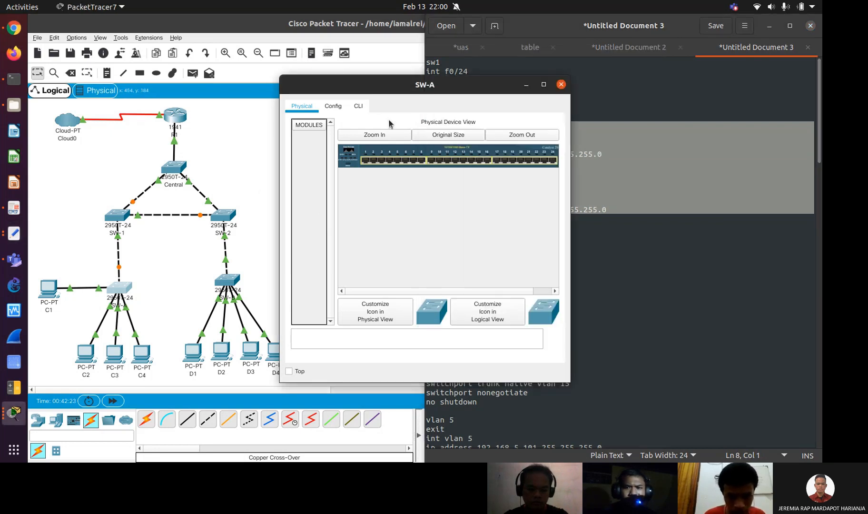
{"action": "left_click", "coordinate": [361, 108]}
{"action": "key", "text": "Return"}
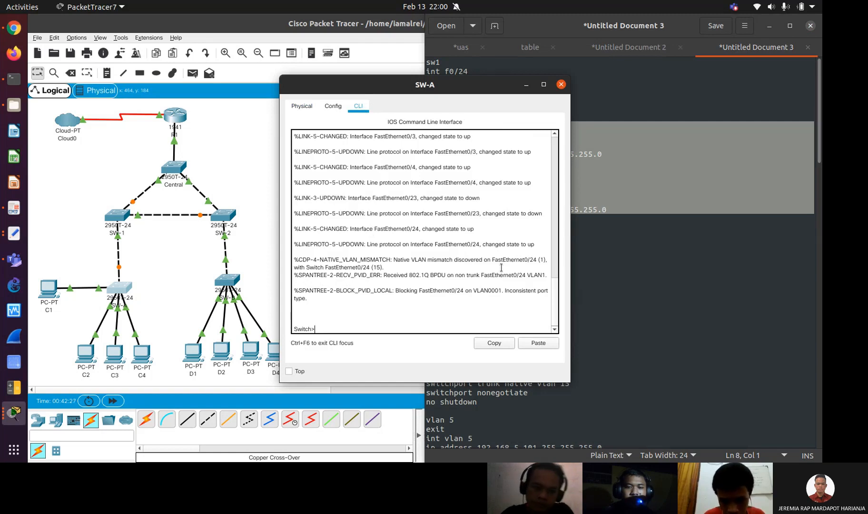
{"action": "scroll", "coordinate": [556, 226], "scroll_direction": "up", "scroll_amount": 10}
{"action": "left_click_drag", "start_coordinate": [556, 223], "coordinate": [555, 298]}
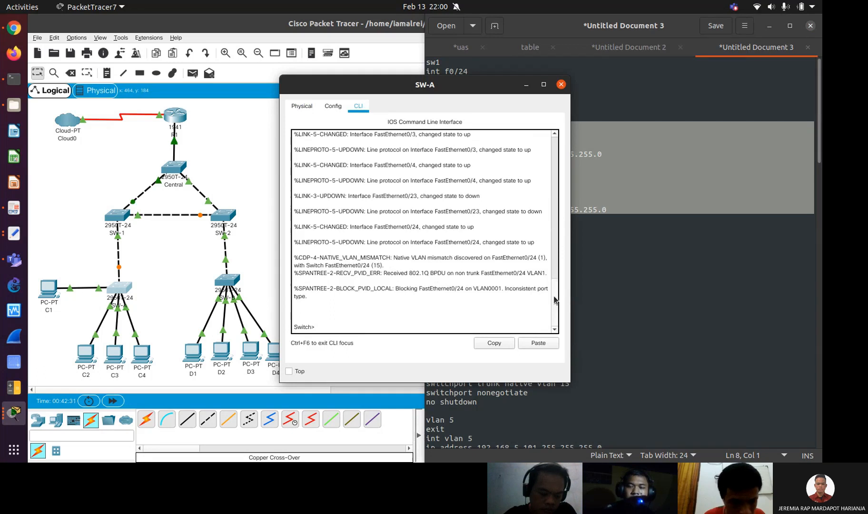
{"action": "left_click", "coordinate": [132, 243]}
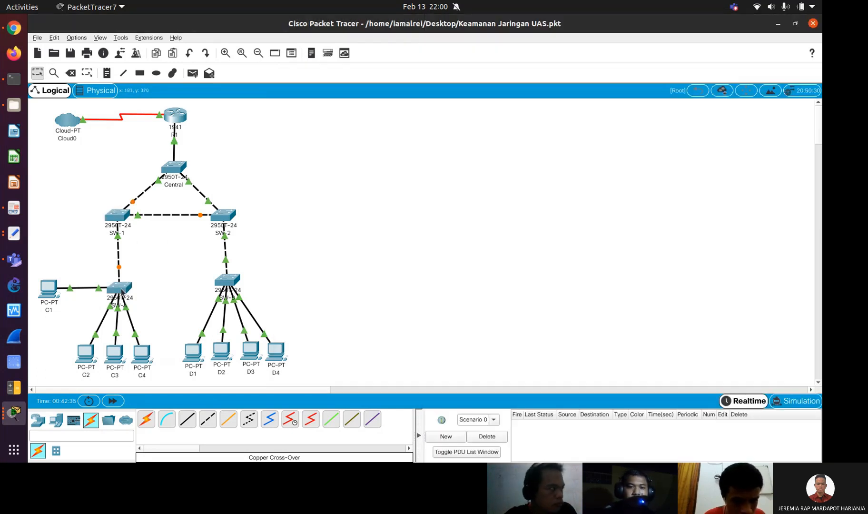
{"action": "mouse_move", "coordinate": [122, 292]}
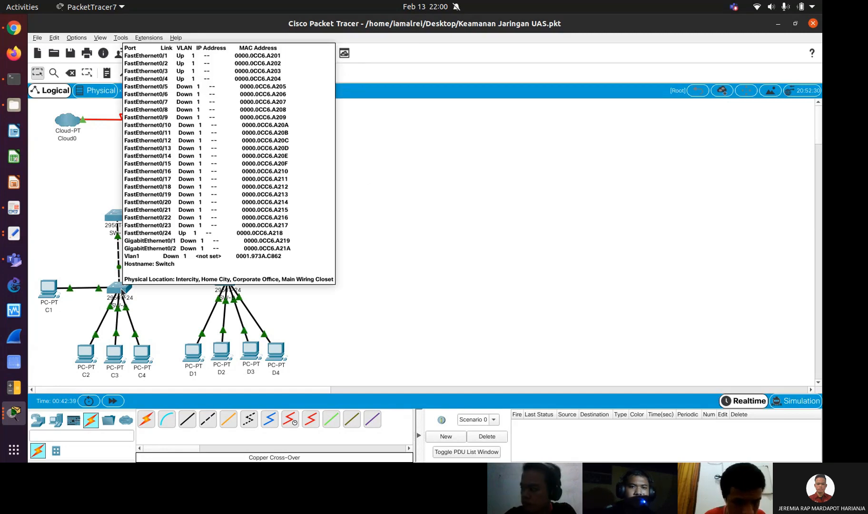
{"action": "left_click", "coordinate": [122, 291]}
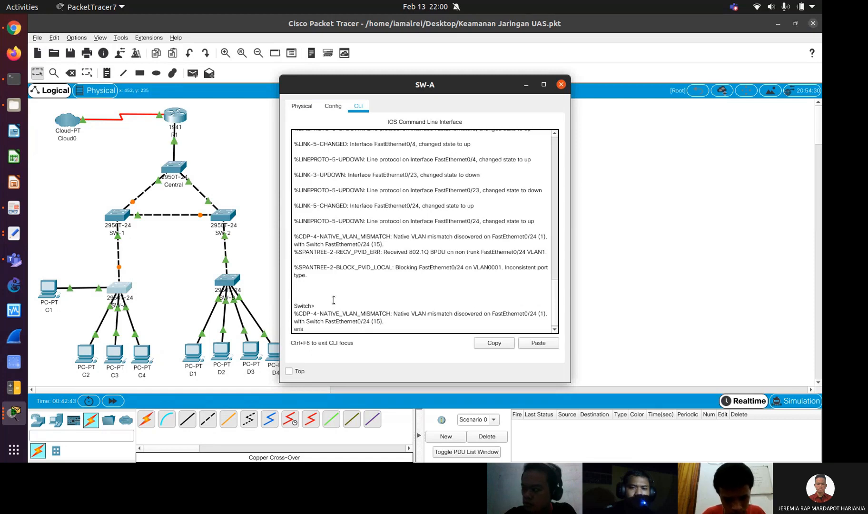
Enter configuration mode on SW-A with en and conf t, and paste the vlan 5 (192.168.5.100) and vlan 10 (192.168.10.100) blocks
{"action": "type", "text": "en"}
{"action": "key", "text": "Return"}
{"action": "key", "text": "Return"}
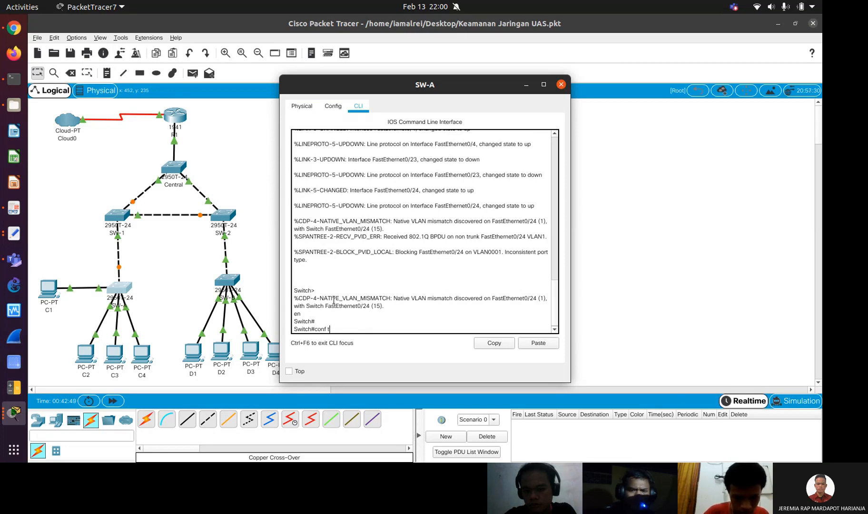
{"action": "key", "text": "Return"}
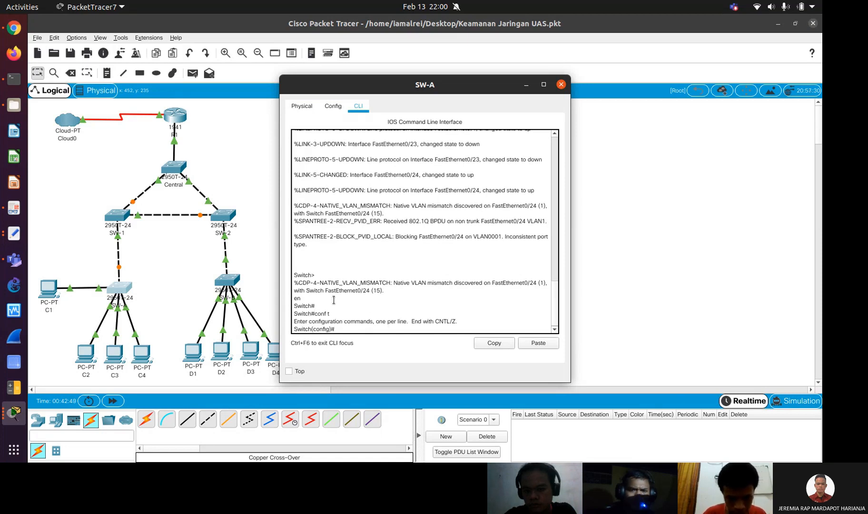
{"action": "left_click", "coordinate": [525, 343]}
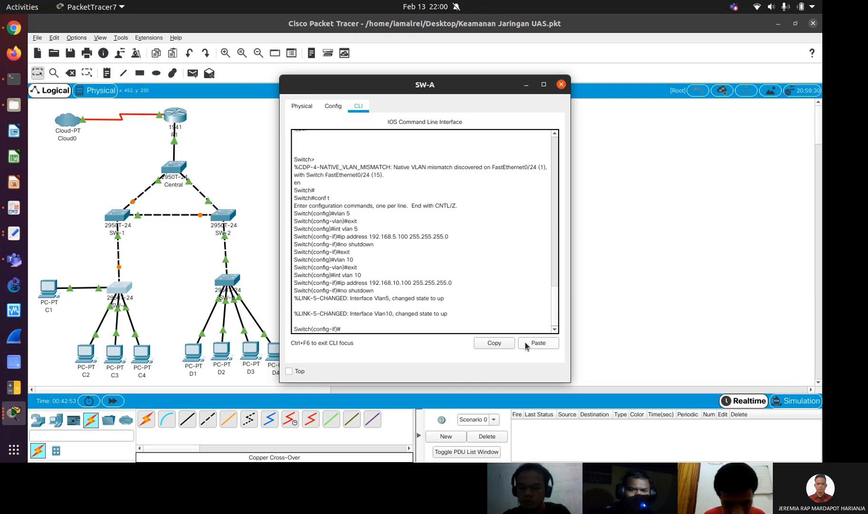
{"action": "left_click", "coordinate": [172, 285]}
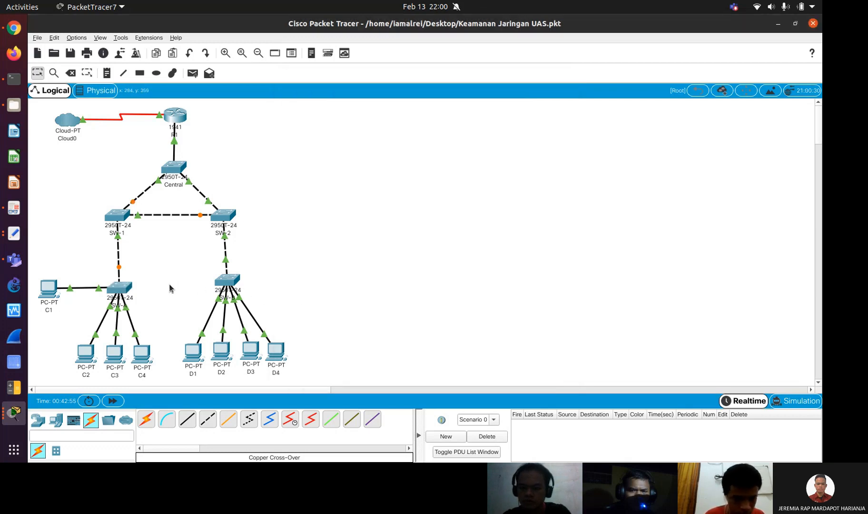
{"action": "mouse_move", "coordinate": [128, 290]}
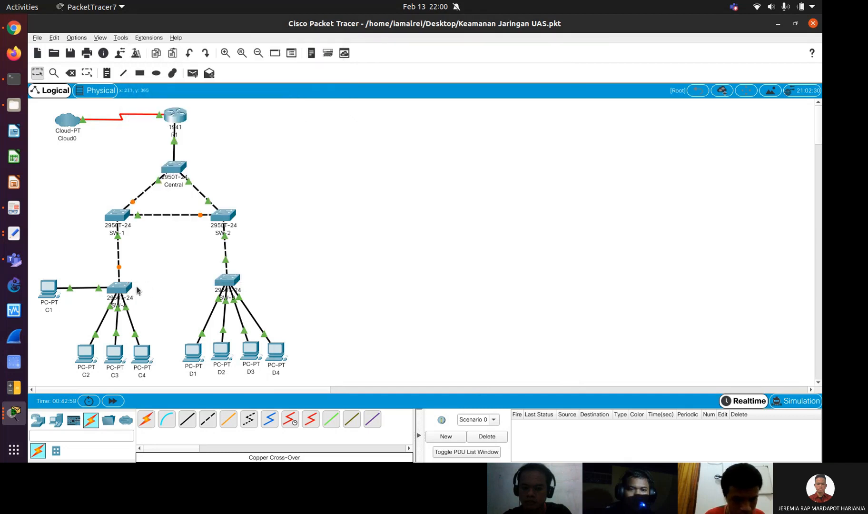
Open the CLI of switch SW-2 and enter global configuration mode with ena and conf t
{"action": "left_click", "coordinate": [222, 218]}
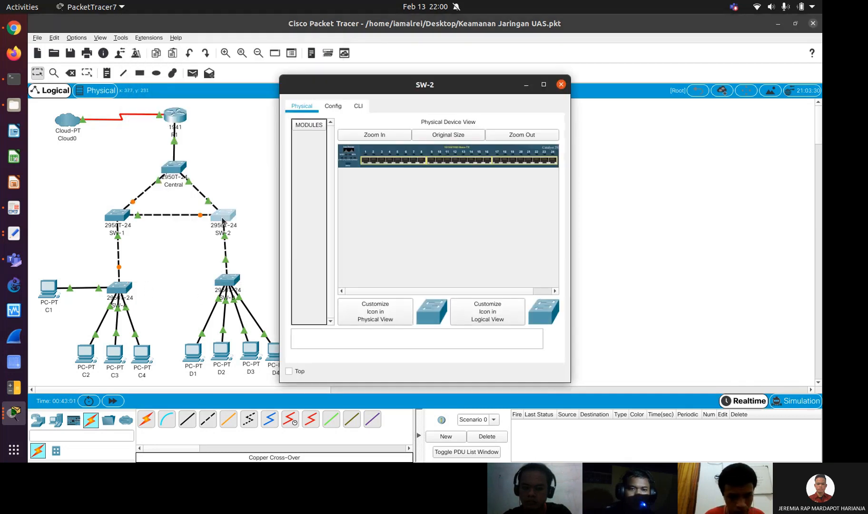
{"action": "left_click", "coordinate": [358, 106]}
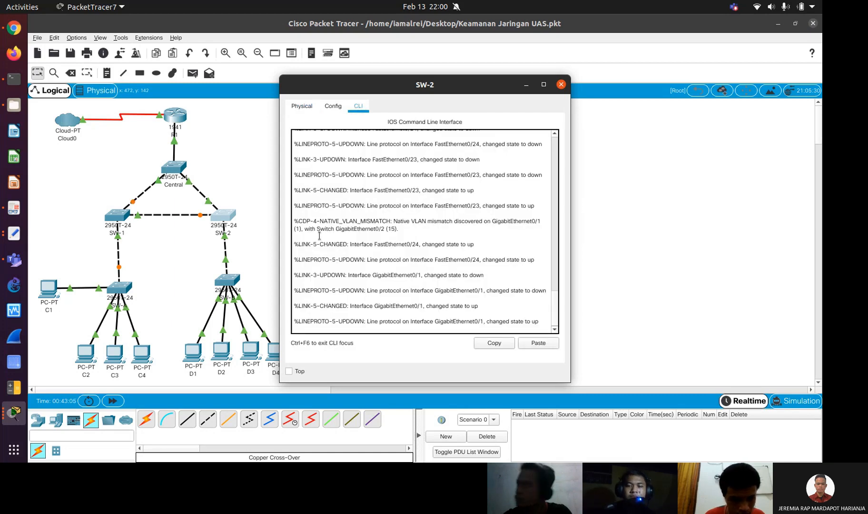
{"action": "key", "text": "Return"}
{"action": "type", "text": "ena"}
{"action": "key", "text": "Return"}
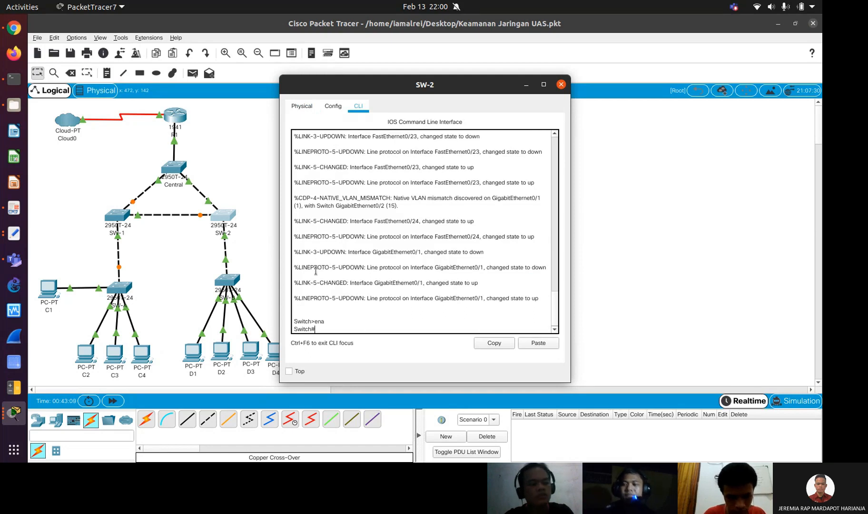
{"action": "type", "text": "conf t"}
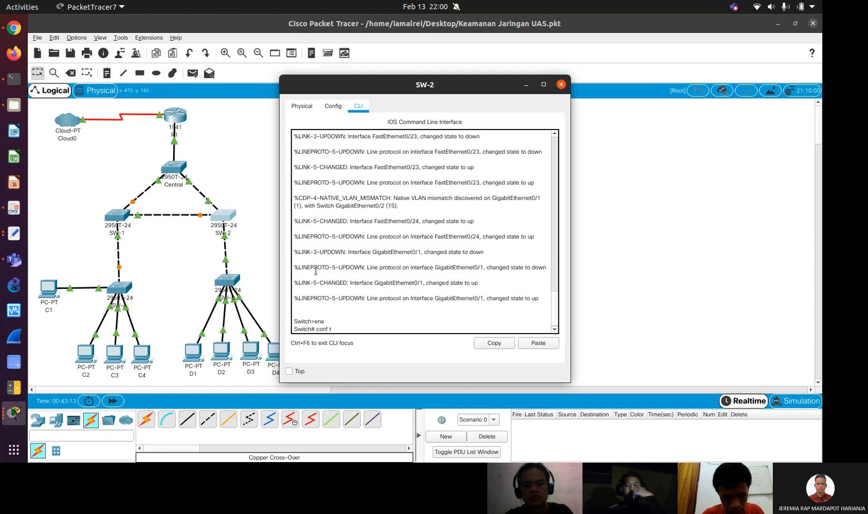
{"action": "key", "text": "Return"}
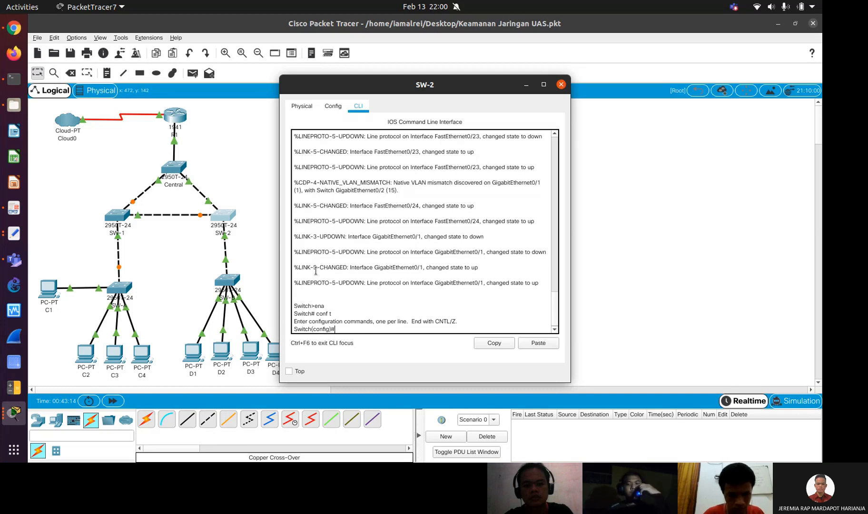
Review the sw2 trunk commands for f0/24 and g0/1 in Untitled Document 3
{"action": "left_click", "coordinate": [15, 233]}
{"action": "left_click", "coordinate": [449, 243]}
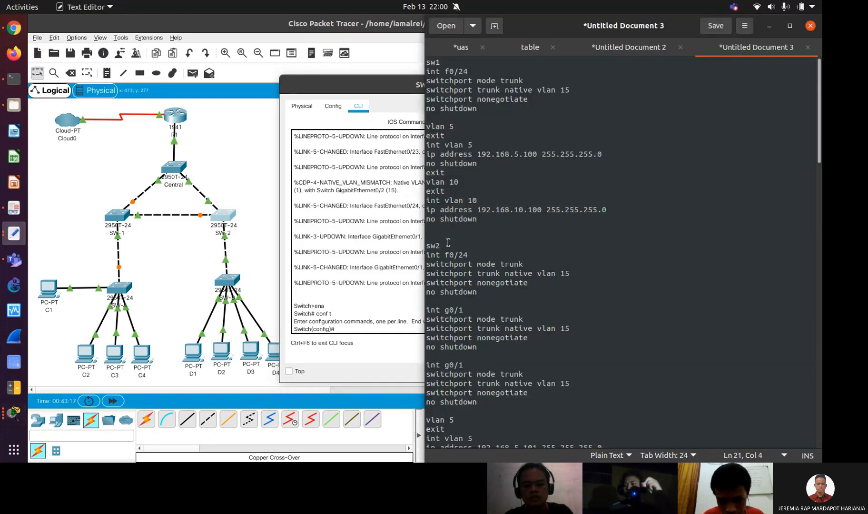
{"action": "key", "text": "Down"}
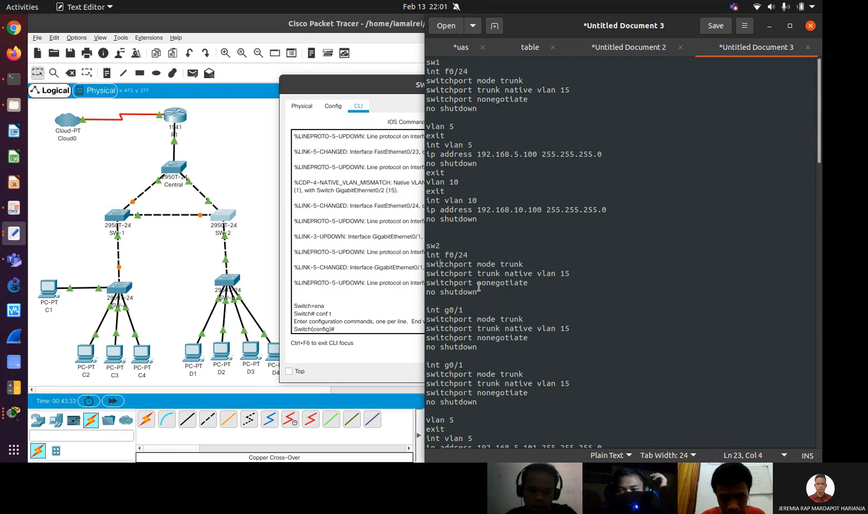
Examine SW-A's CLI output, then the port status and CLI messages of SW-1
{"action": "left_click", "coordinate": [125, 289]}
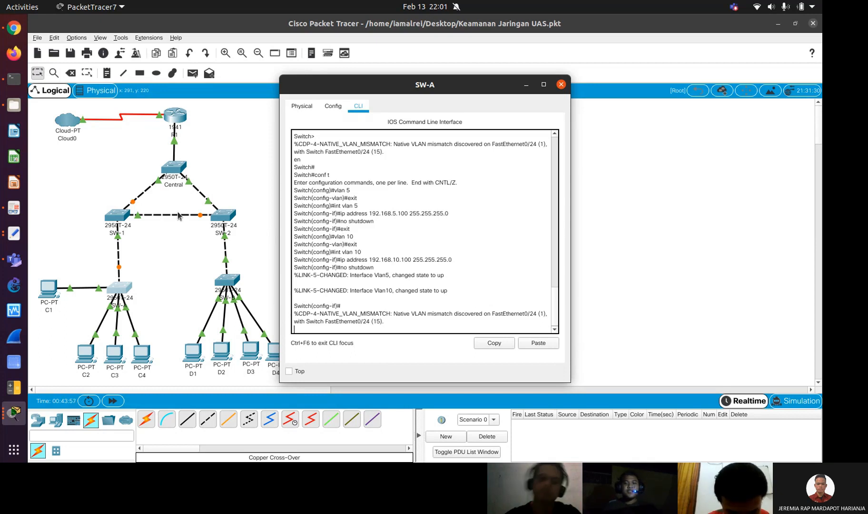
{"action": "left_click", "coordinate": [164, 252]}
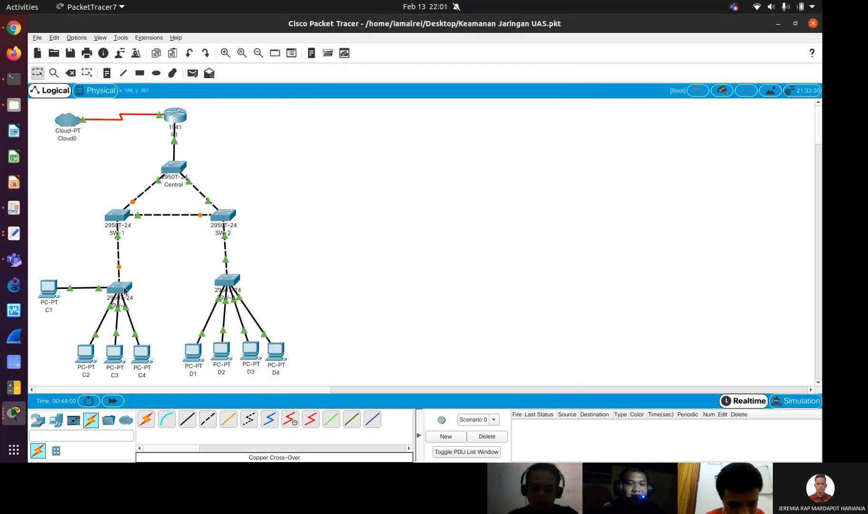
{"action": "mouse_move", "coordinate": [125, 290]}
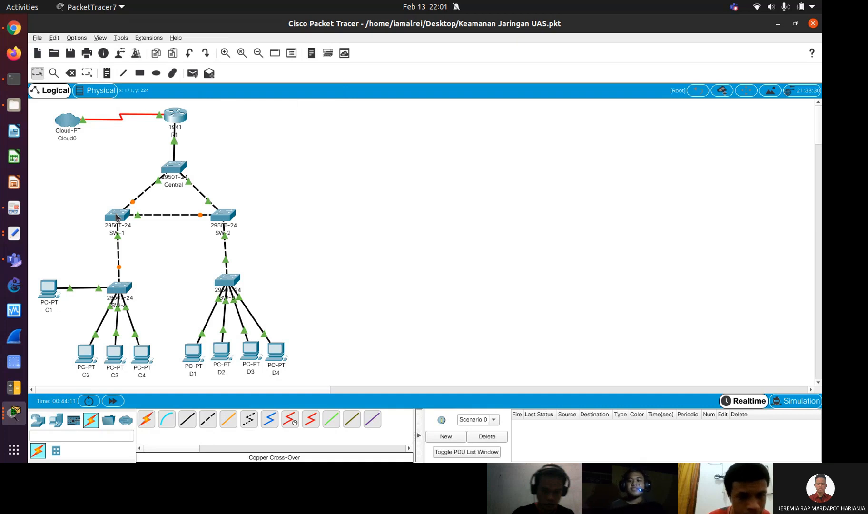
{"action": "mouse_move", "coordinate": [117, 217]}
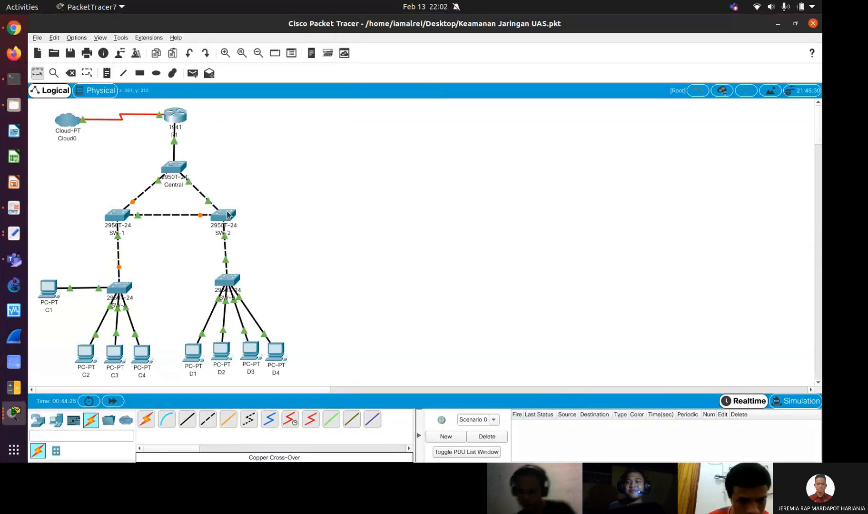
{"action": "mouse_move", "coordinate": [225, 217]}
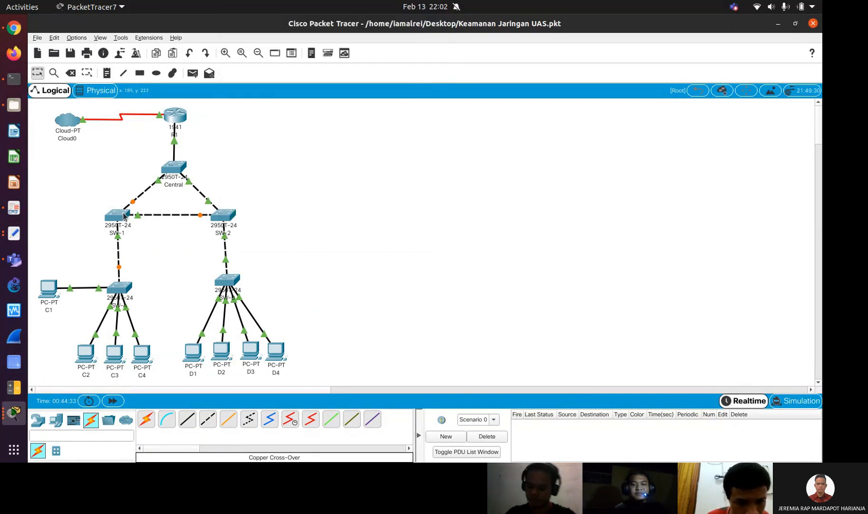
{"action": "mouse_move", "coordinate": [123, 217]}
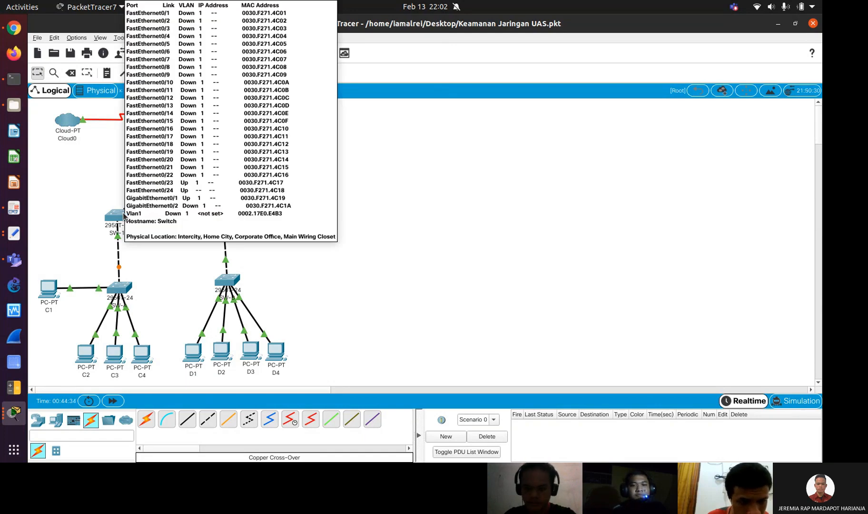
{"action": "left_click", "coordinate": [123, 217]}
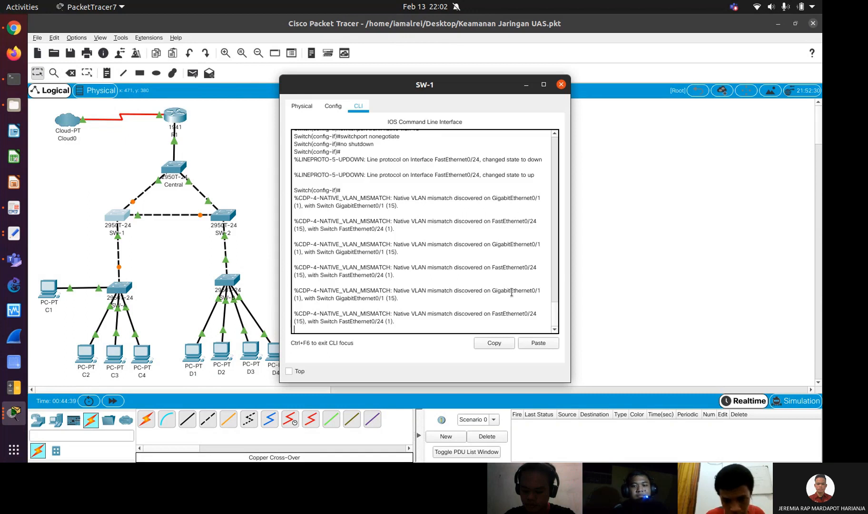
{"action": "mouse_move", "coordinate": [555, 303]}
{"action": "left_mouse_down"}
{"action": "mouse_move", "coordinate": [554, 275]}
{"action": "mouse_move", "coordinate": [566, 304]}
{"action": "left_mouse_up"}
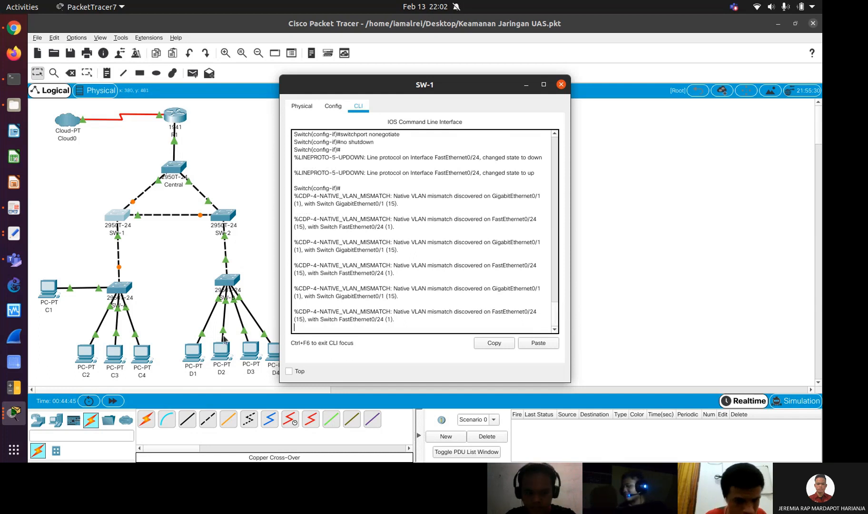
Copy the sw1 vlan 5 and vlan 10 block from Untitled Document 3, exit SW-1's interface mode and paste the block into its CLI
{"action": "left_click", "coordinate": [14, 233]}
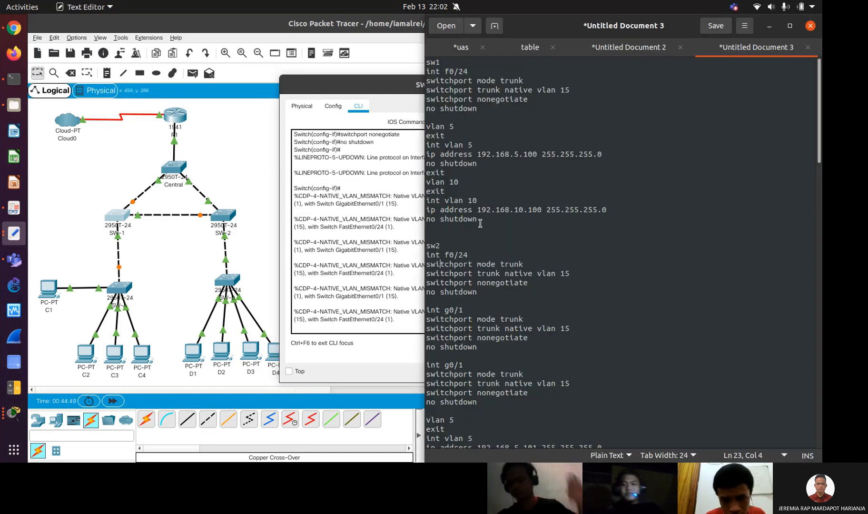
{"action": "left_click_drag", "start_coordinate": [480, 223], "coordinate": [432, 134]}
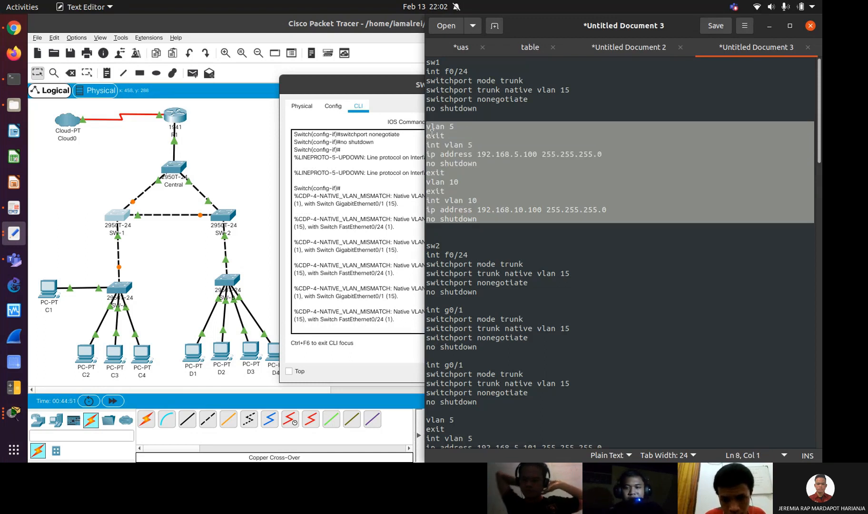
{"action": "right_click", "coordinate": [435, 135]}
{"action": "left_click", "coordinate": [454, 184]}
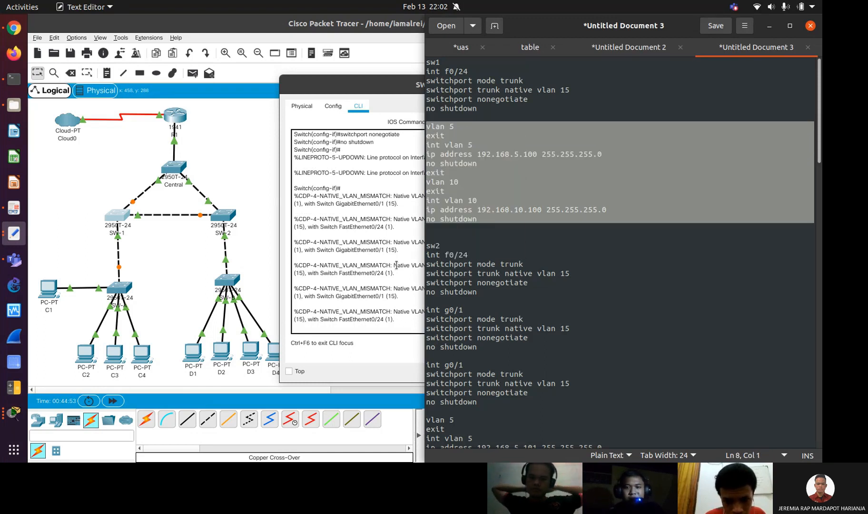
{"action": "left_click", "coordinate": [383, 292]}
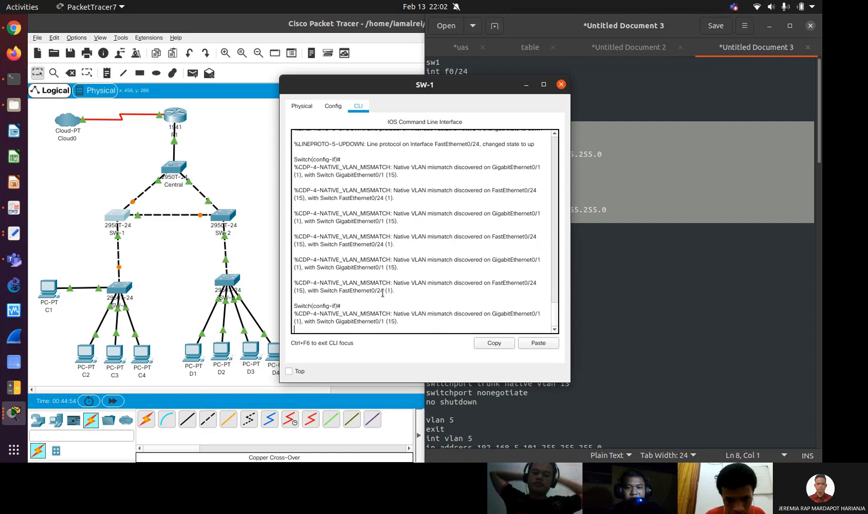
{"action": "type", "text": "e"}
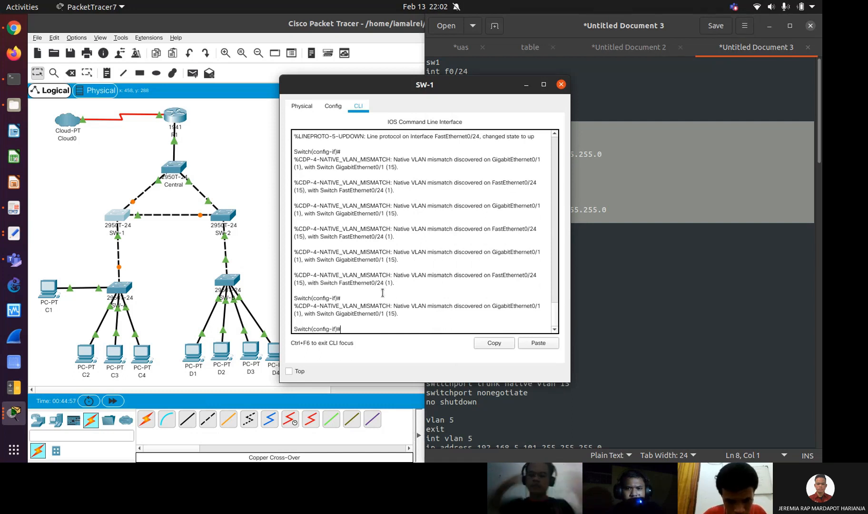
{"action": "type", "text": "xit"}
{"action": "key", "text": "Return"}
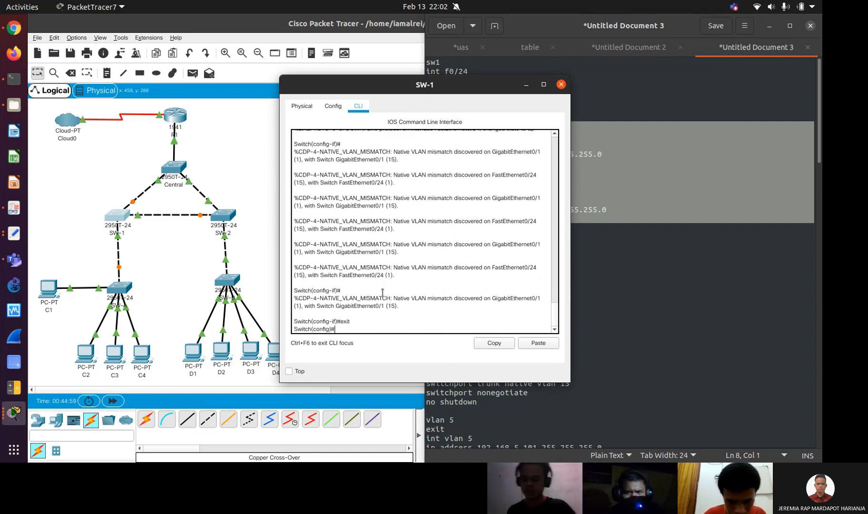
{"action": "left_click", "coordinate": [533, 342]}
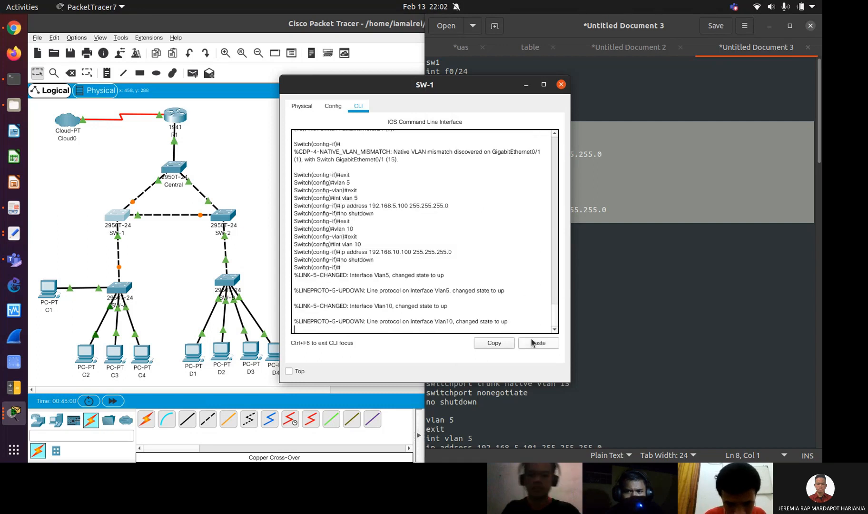
Open SW-2's CLI and paste the vlan 5 (192.168.5.100) and vlan 10 (192.168.10.100) block in global configuration mode
{"action": "left_click", "coordinate": [176, 339]}
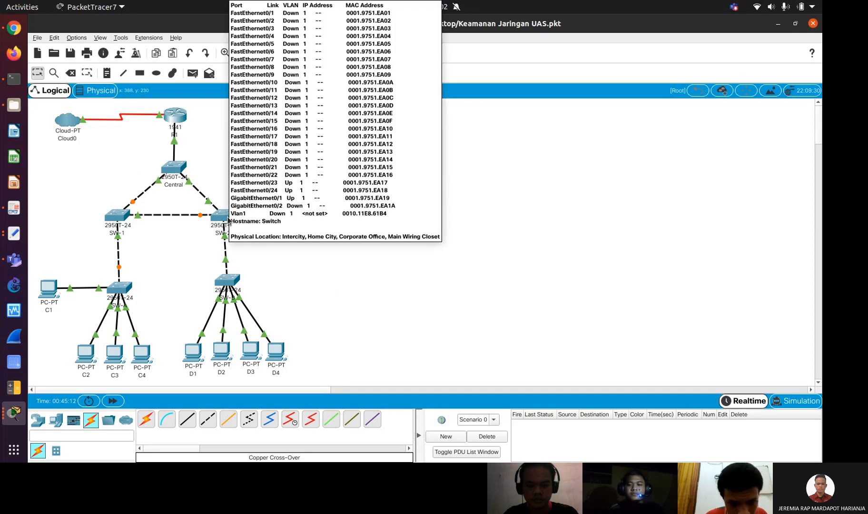
{"action": "left_click", "coordinate": [228, 220]}
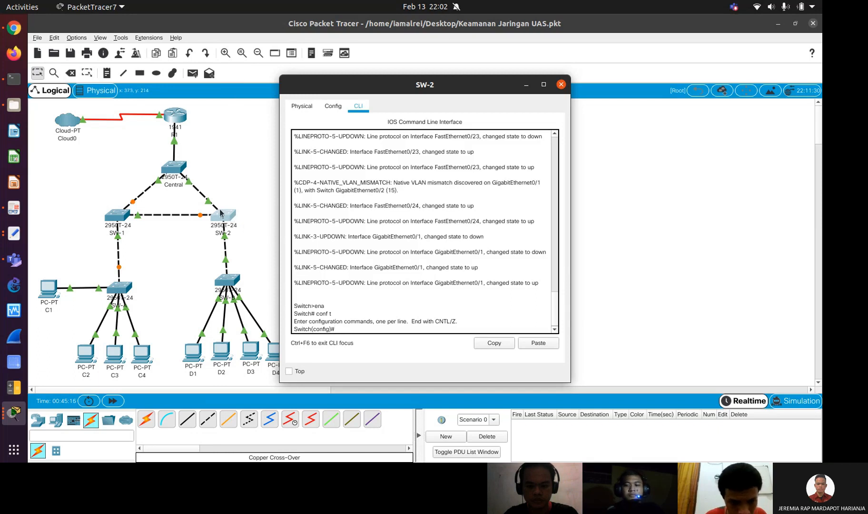
{"action": "left_click", "coordinate": [221, 216]}
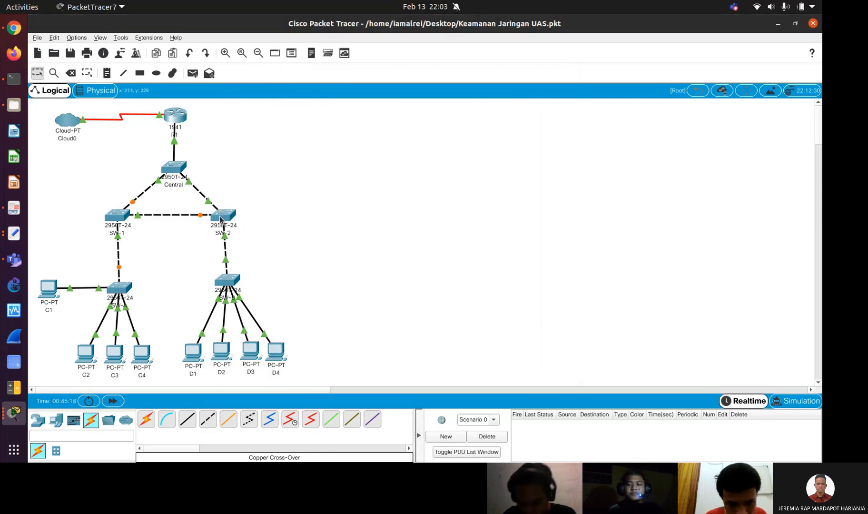
{"action": "mouse_move", "coordinate": [221, 219]}
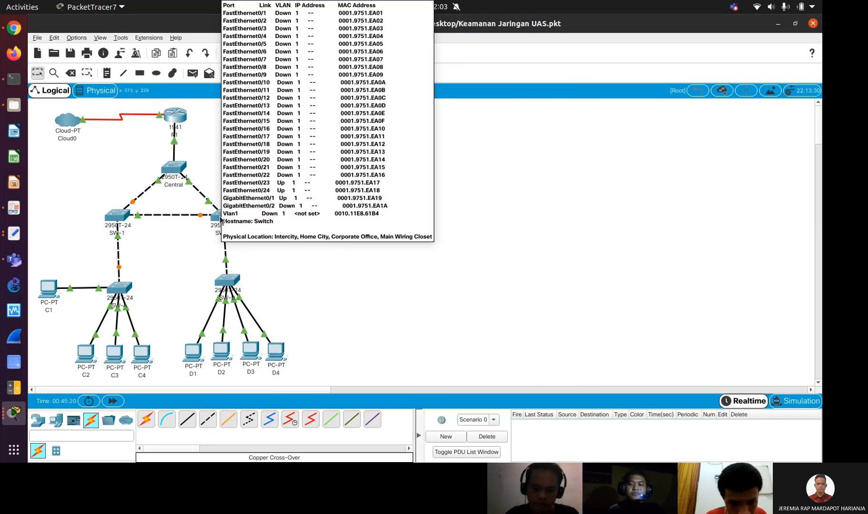
{"action": "left_click", "coordinate": [221, 219]}
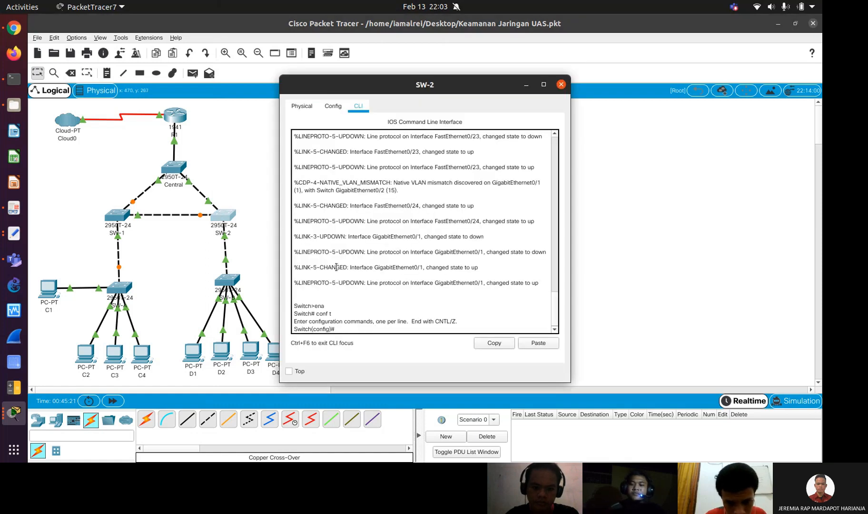
{"action": "left_click", "coordinate": [529, 343]}
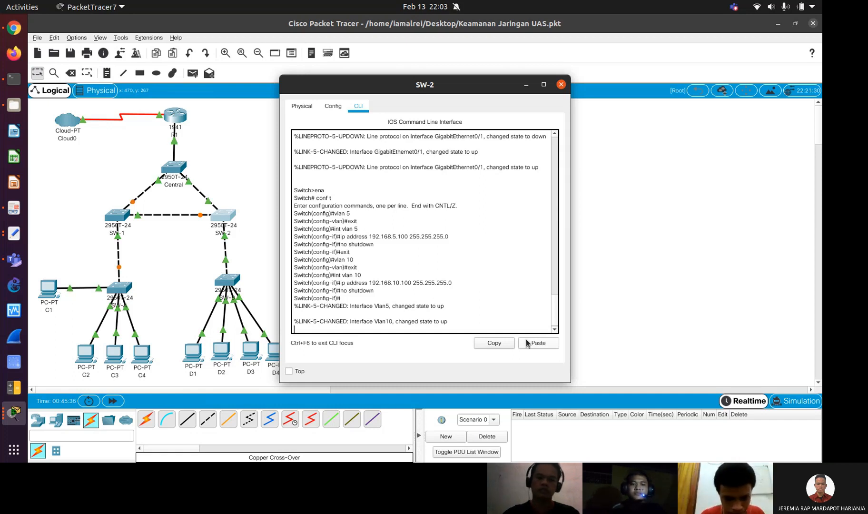
Run ip address 192.168.10.100 255.255.255.0 again on SW-2's vlan 10 interface
{"action": "left_click", "coordinate": [527, 343]}
{"action": "key", "text": "Up"}
{"action": "key", "text": "Up"}
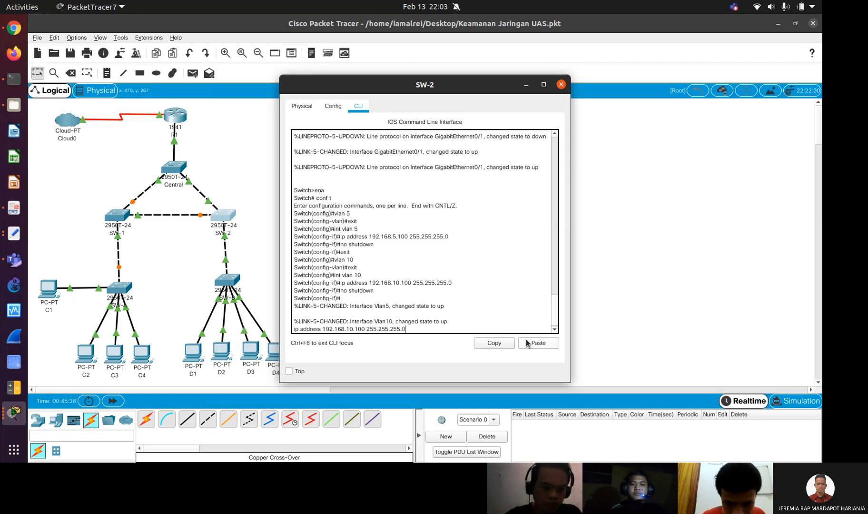
{"action": "key", "text": "Return"}
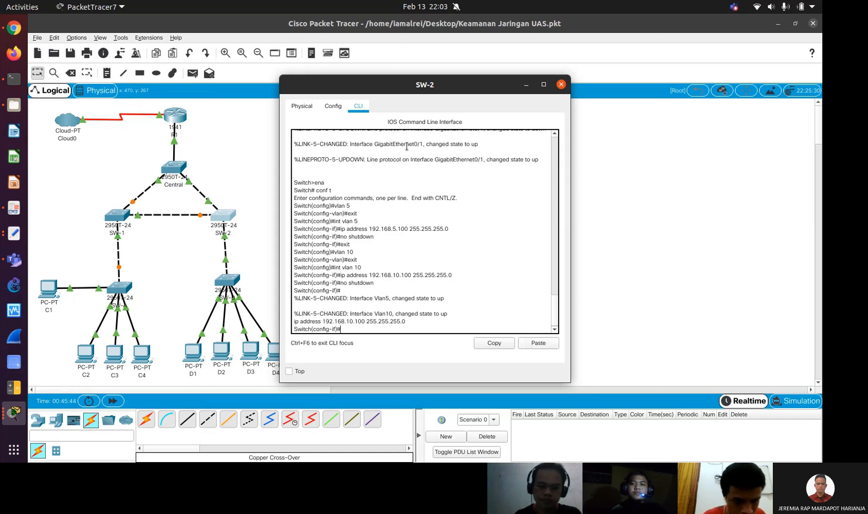
Check the port status of SW-1, Central and SW-2 in the topology
{"action": "left_click", "coordinate": [116, 222]}
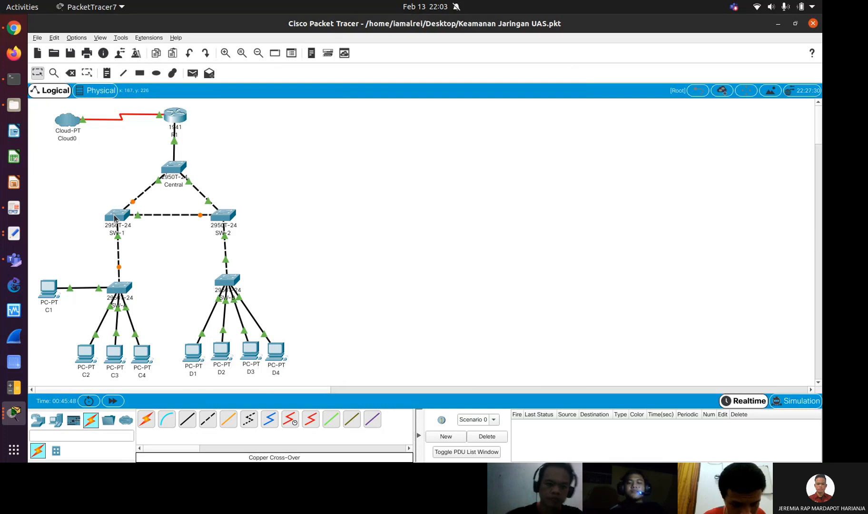
{"action": "mouse_move", "coordinate": [115, 218]}
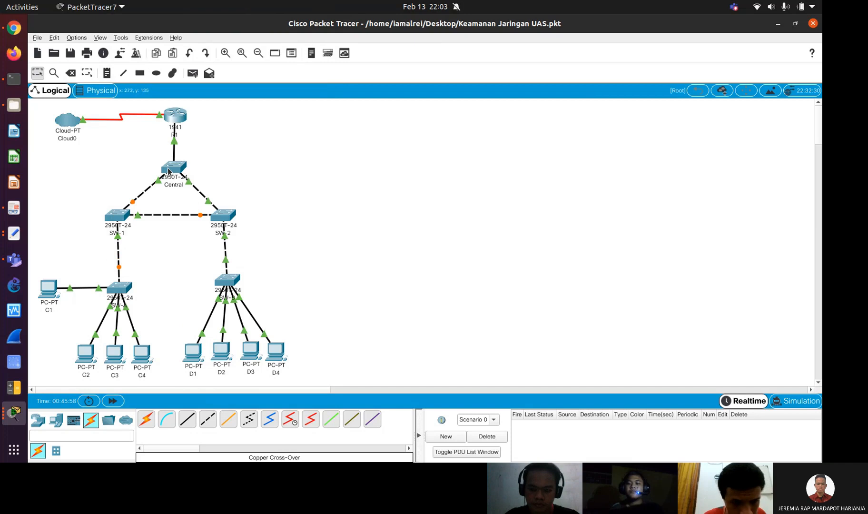
{"action": "mouse_move", "coordinate": [168, 172]}
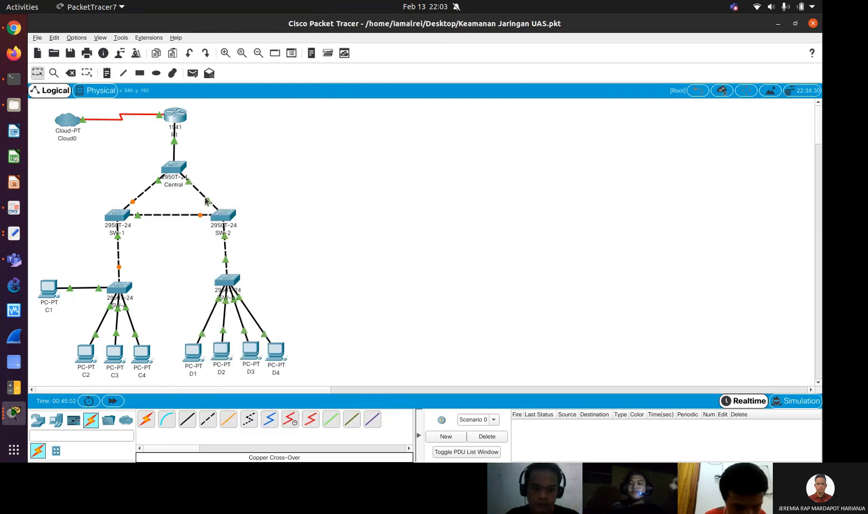
{"action": "mouse_move", "coordinate": [222, 216]}
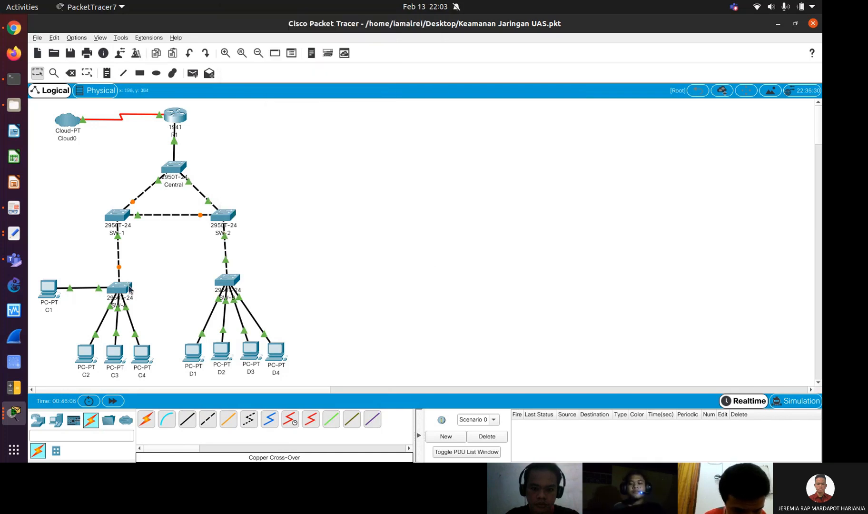
Open SW-A's CLI, run no shutdown on the current interface and exit to global configuration mode
{"action": "mouse_move", "coordinate": [129, 288]}
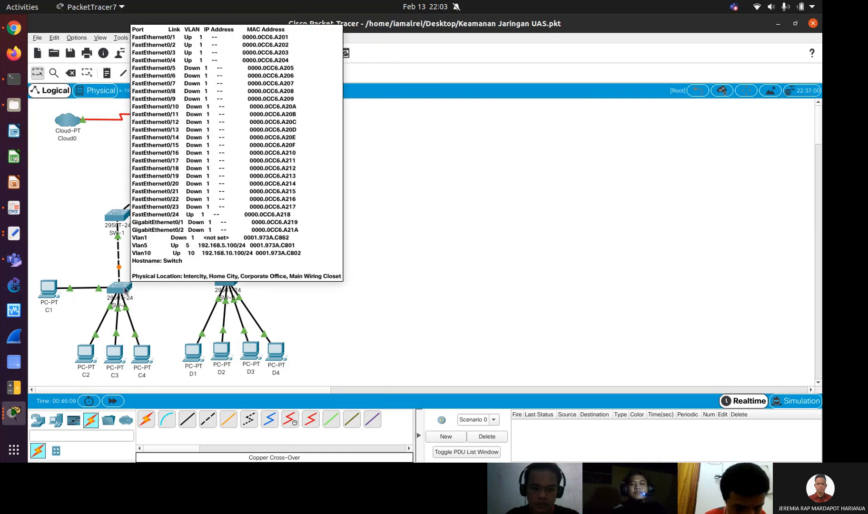
{"action": "left_click", "coordinate": [129, 288]}
{"action": "type", "text": "no shutdown"}
{"action": "key", "text": "Return"}
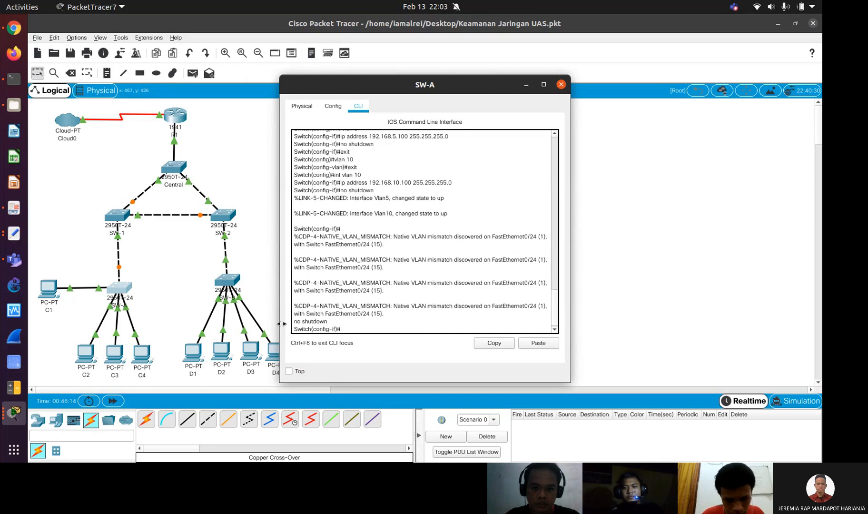
{"action": "type", "text": "exit"}
{"action": "key", "text": "Return"}
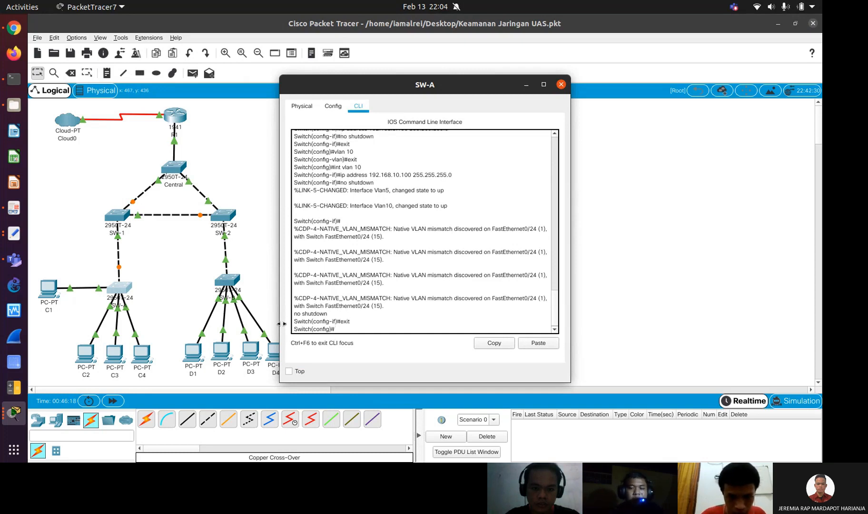
Enter int vlan 5 on SW-A and run no ip address 192.168.10.100 255.255.255.0
{"action": "type", "text": "int v"}
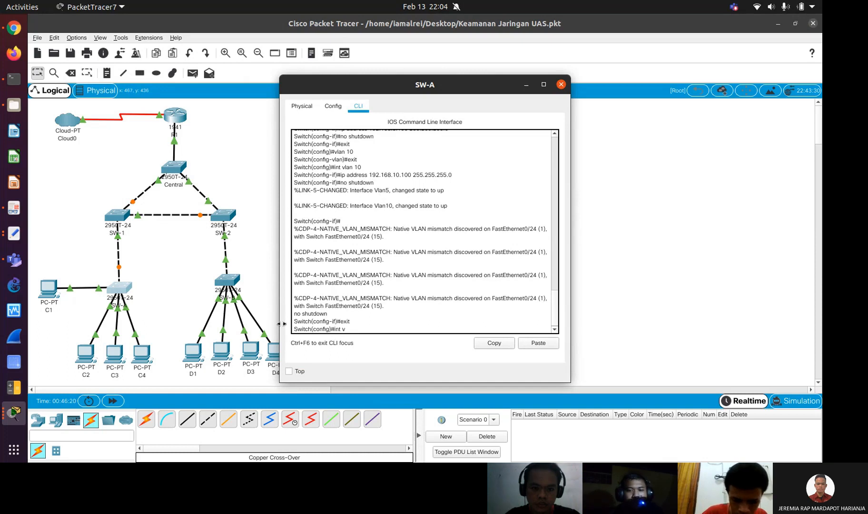
{"action": "type", "text": "lan 5"}
{"action": "key", "text": "Return"}
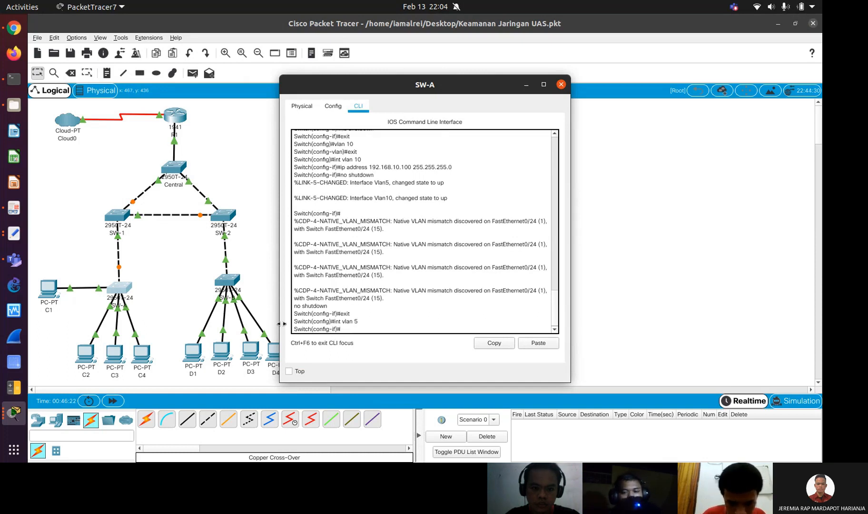
{"action": "key", "text": "Up"}
{"action": "key", "text": "Up"}
{"action": "key", "text": "Up"}
{"action": "key", "text": "Up"}
{"action": "key", "text": "Up"}
{"action": "key", "text": "Down"}
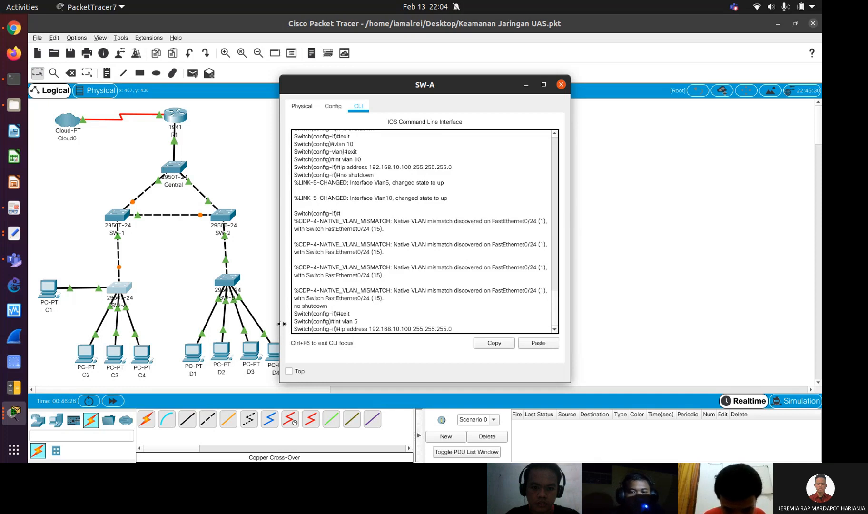
{"action": "key", "text": "Left"}
{"action": "key", "text": "Left"}
{"action": "type", "text": "no"}
{"action": "key", "text": "Return"}
Assign ip address 192.168.10.101 255.255.255.0 to SW-A's vlan 5 interface
{"action": "key", "text": "Up"}
{"action": "key", "text": "Up"}
{"action": "key", "text": "Down"}
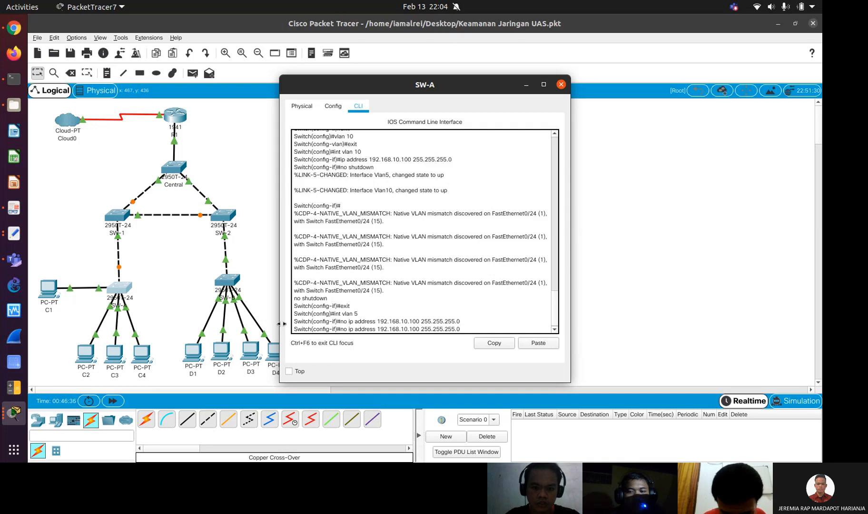
{"action": "key", "text": "BackSpace"}
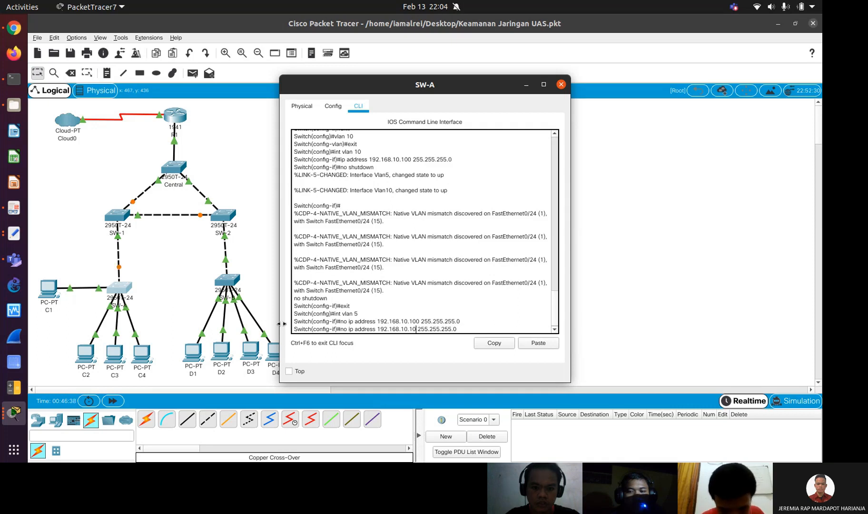
{"action": "key", "text": "Up"}
{"action": "key", "text": "Down"}
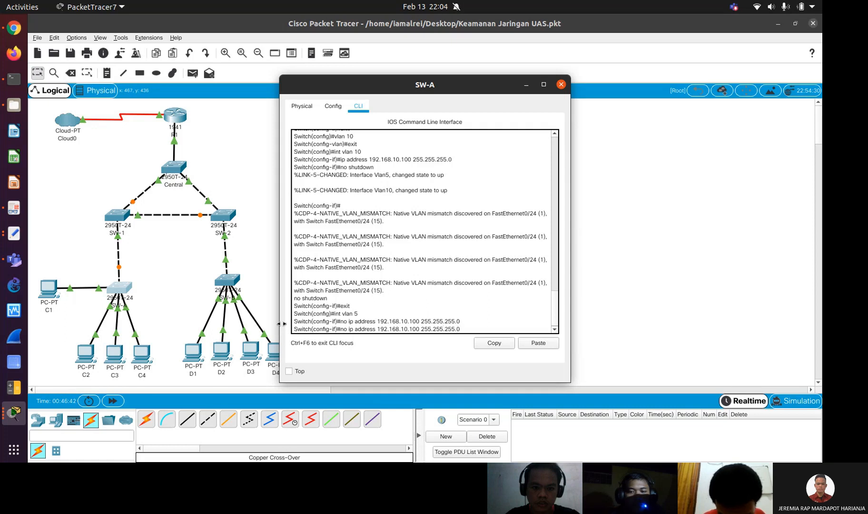
{"action": "key", "text": "BackSpace"}
{"action": "type", "text": "1"}
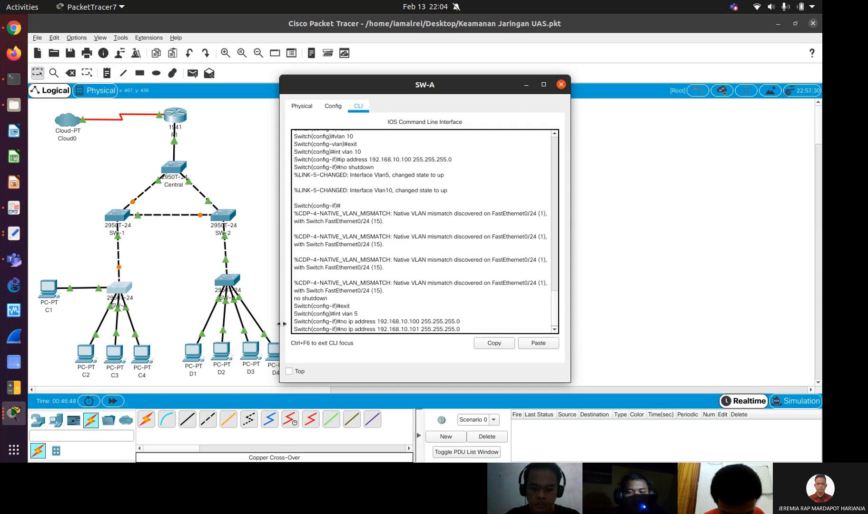
{"action": "key", "text": "Left"}
{"action": "key", "text": "Left"}
{"action": "key", "text": "BackSpace"}
{"action": "key", "text": "BackSpace"}
{"action": "key", "text": "BackSpace"}
{"action": "key", "text": "Return"}
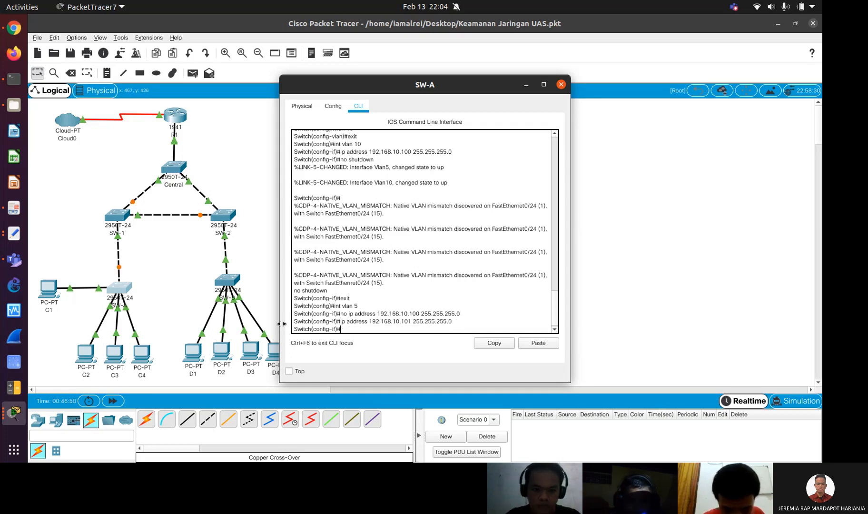
Enter int vlan 10 on SW-A and run no ip address 192.168.10.100 255.255.255.0
{"action": "type", "text": "int"}
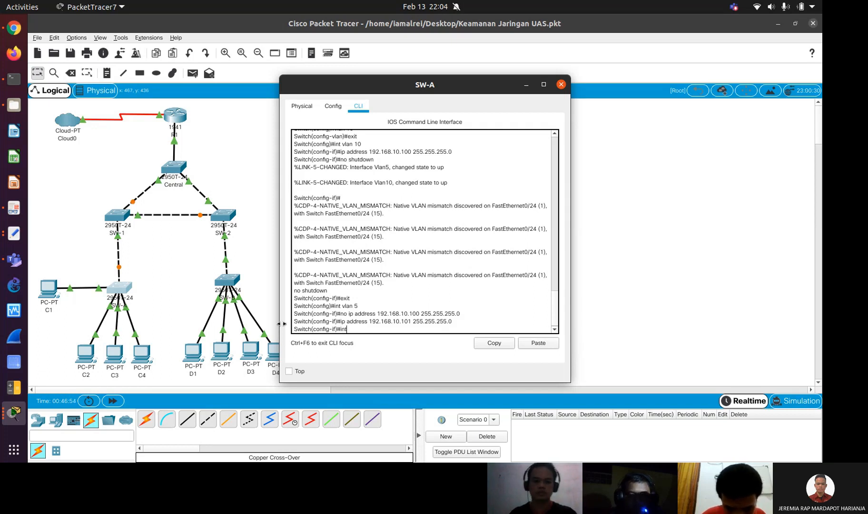
{"action": "type", "text": " vlan"}
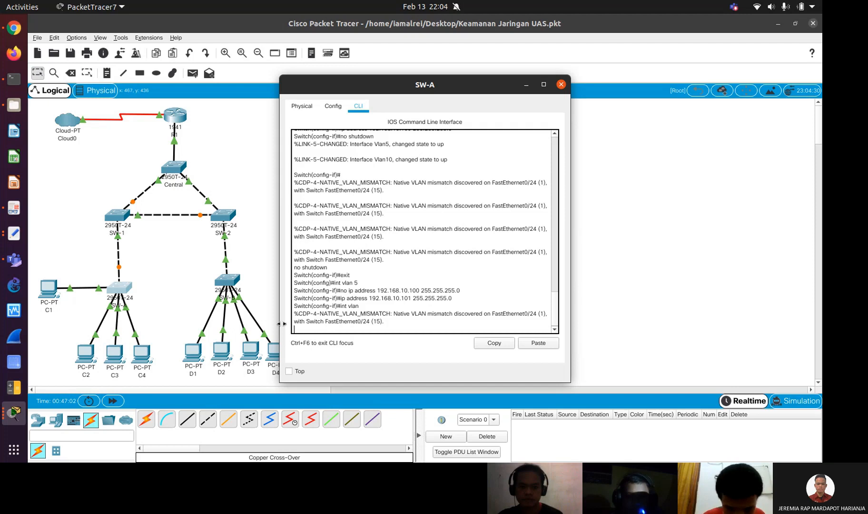
{"action": "key", "text": "Return"}
{"action": "key", "text": "Up"}
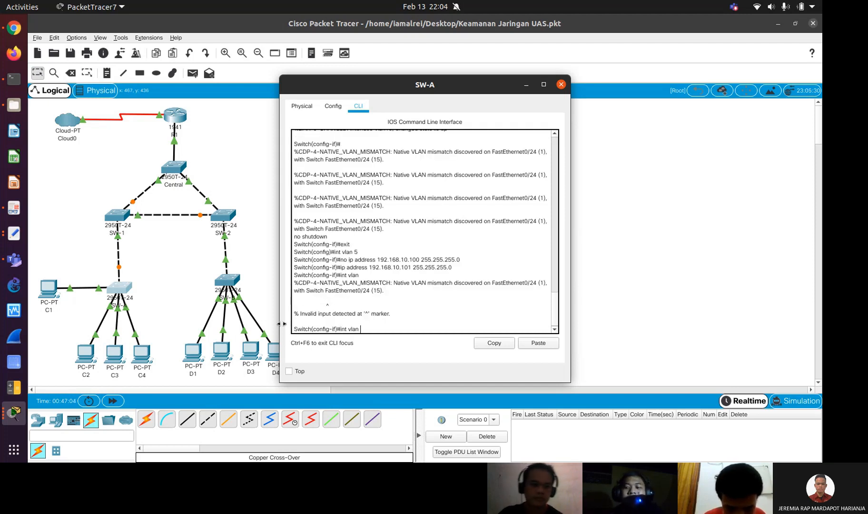
{"action": "type", "text": "10"}
{"action": "key", "text": "Return"}
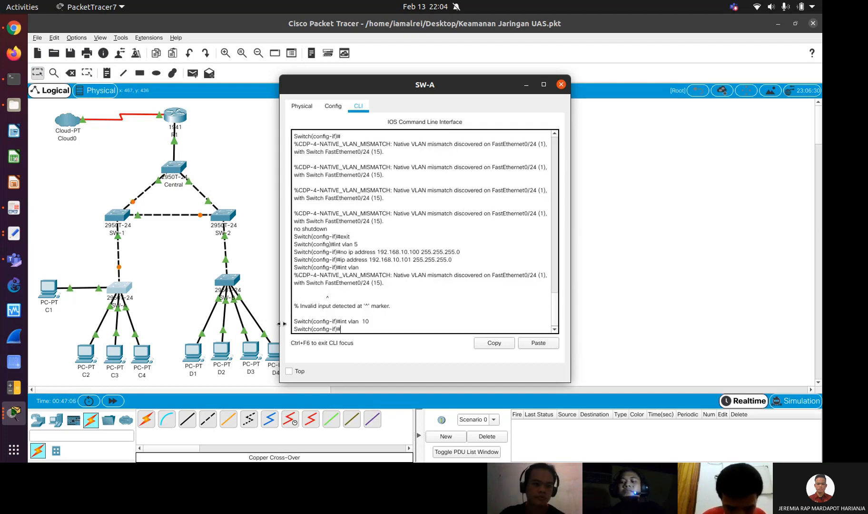
{"action": "key", "text": "Up"}
{"action": "key", "text": "Up"}
{"action": "key", "text": "Up"}
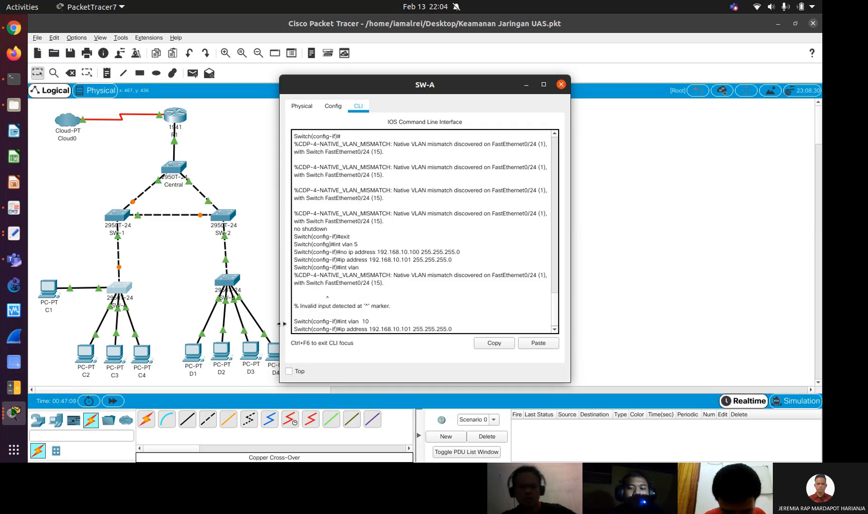
{"action": "key", "text": "Up"}
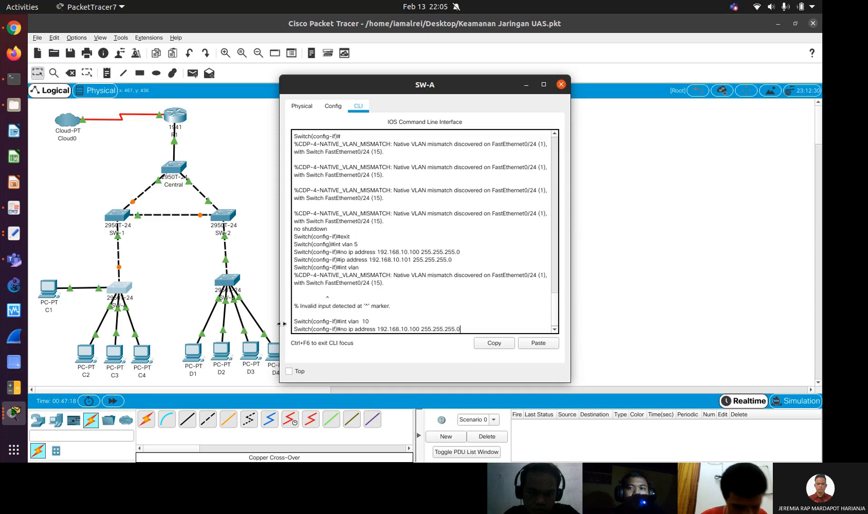
{"action": "key", "text": "Return"}
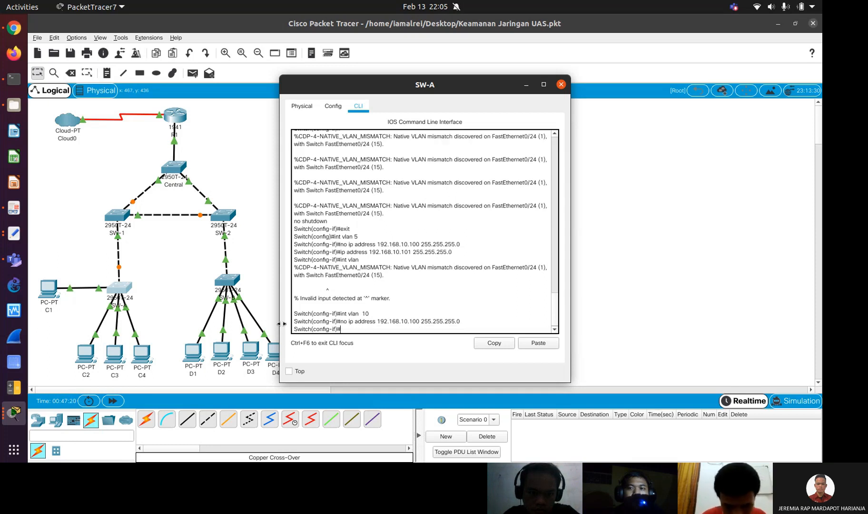
Assign ip address 192.168.10.101 255.255.255.0 to SW-A's vlan 10 interface and exit to global configuration mode
{"action": "key", "text": "Up"}
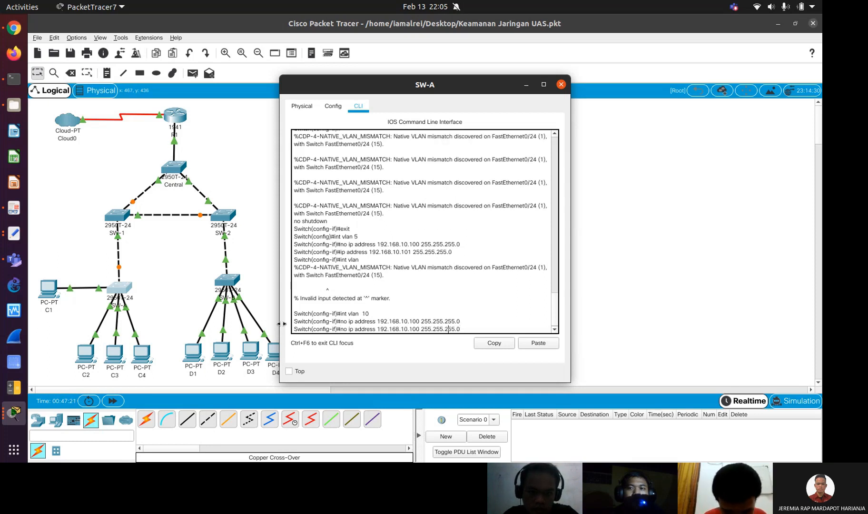
{"action": "key", "text": "Home"}
{"action": "key", "text": "Delete"}
{"action": "key", "text": "Delete"}
{"action": "key", "text": "Delete"}
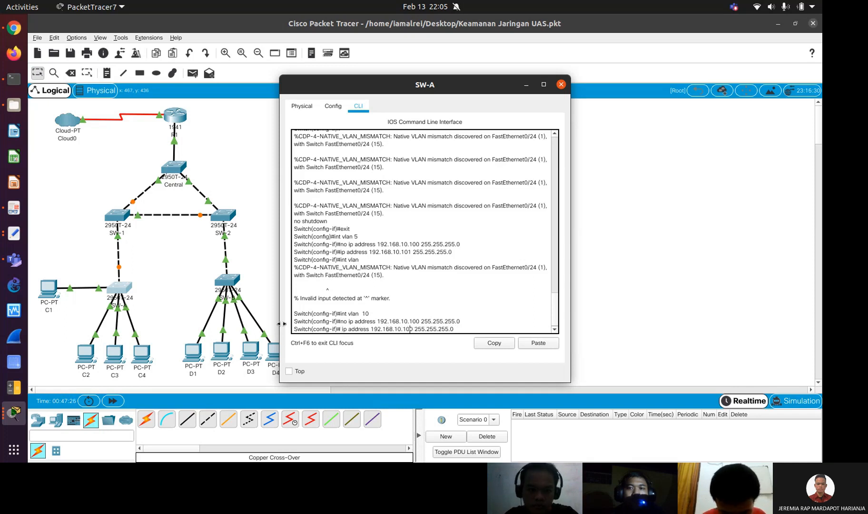
{"action": "key", "text": "Delete"}
{"action": "type", "text": "1"}
{"action": "key", "text": "Return"}
{"action": "key", "text": "Up"}
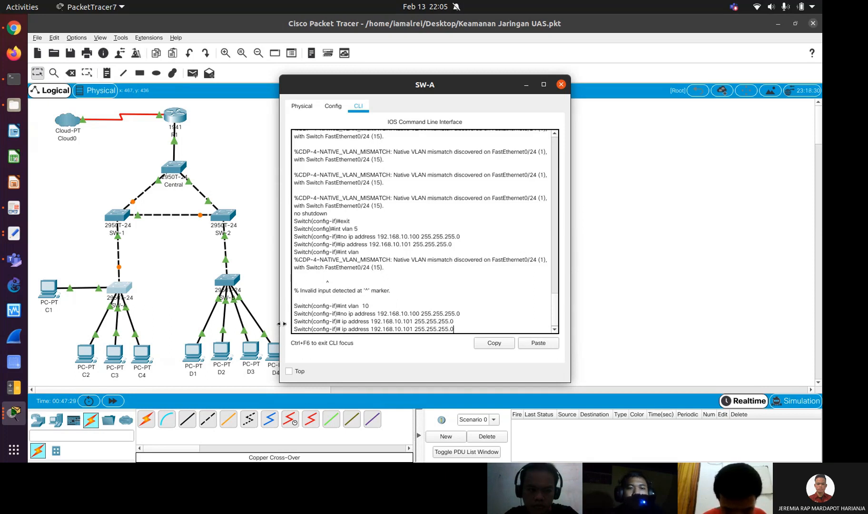
{"action": "key", "text": "Down"}
{"action": "type", "text": "e"}
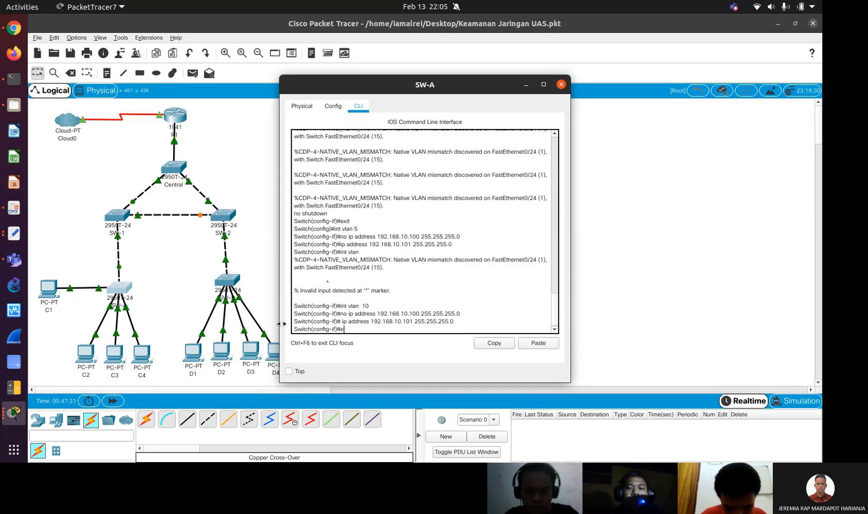
{"action": "type", "text": "xit"}
{"action": "key", "text": "Return"}
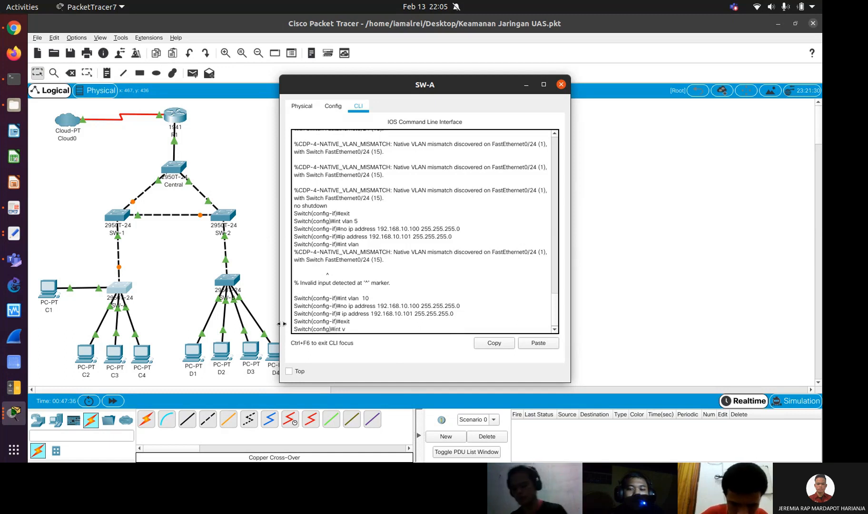
Enter int vlan 5 on SW-A and run no ip address 192.168.5.100 255.255.255.0
{"action": "type", "text": "int vlan 5"}
{"action": "key", "text": "Return"}
{"action": "type", "text": "exit"}
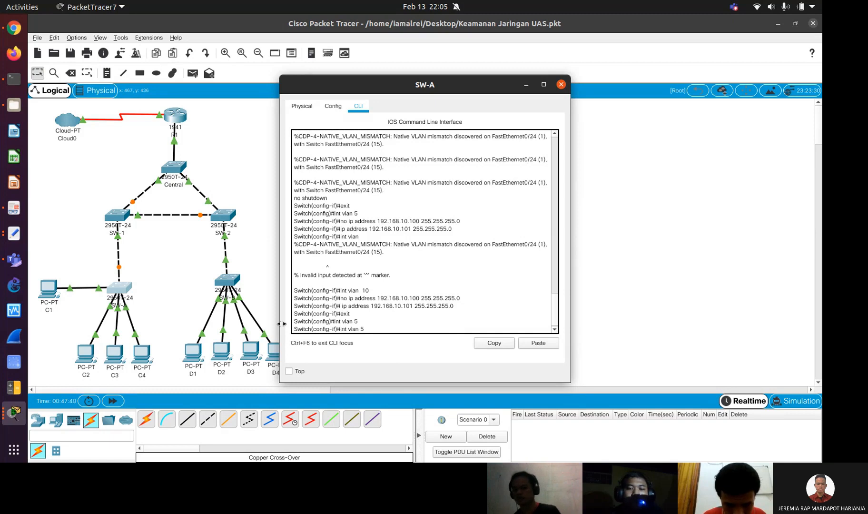
{"action": "key", "text": "Up"}
{"action": "key", "text": "Up"}
{"action": "key", "text": "Up"}
{"action": "key", "text": "Up"}
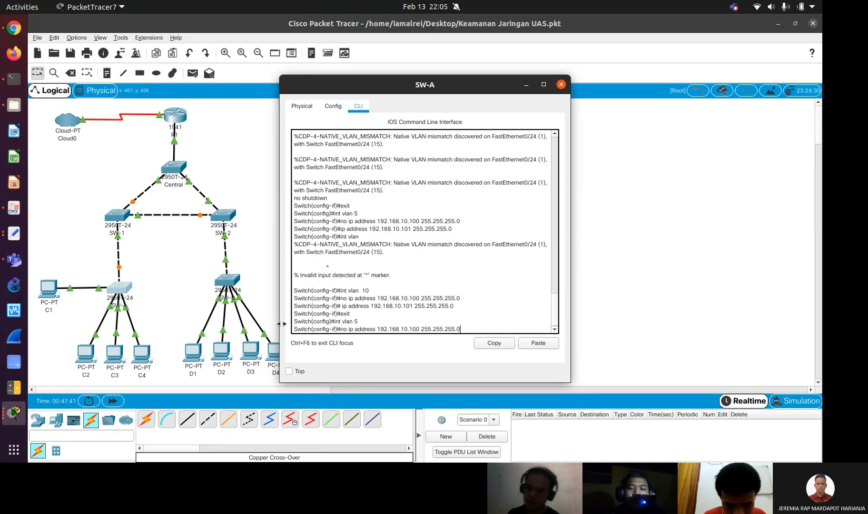
{"action": "key", "text": "BackSpace"}
{"action": "key", "text": "BackSpace"}
{"action": "type", "text": "5"}
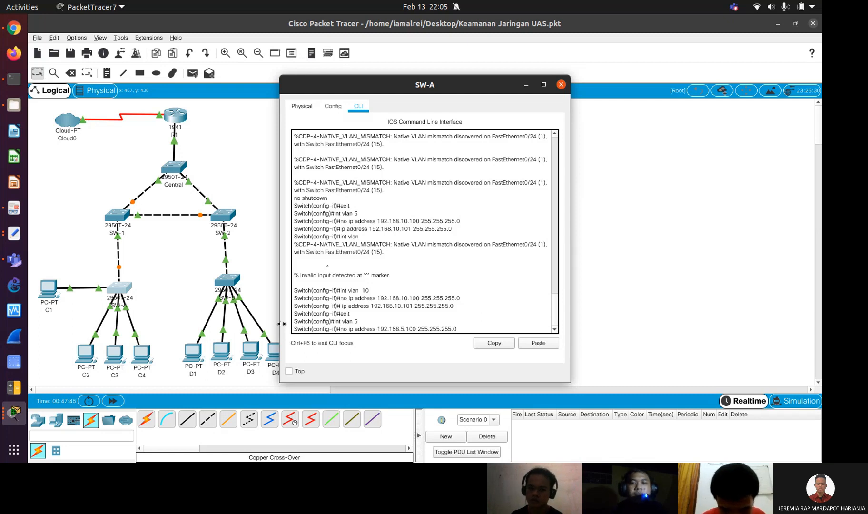
{"action": "key", "text": "Return"}
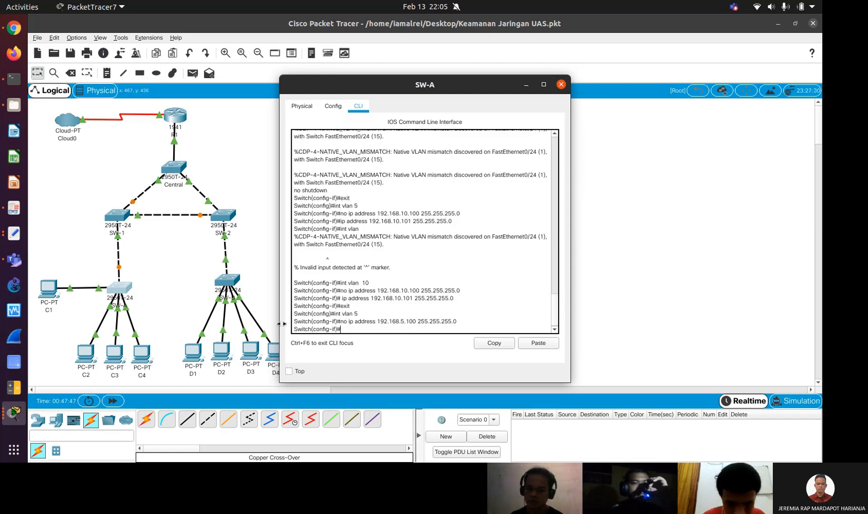
Return to SW-A's command line and run no ip address 192.168.5.100 255.255.255.0 again on the VLAN 5 interface
{"action": "left_click", "coordinate": [151, 256]}
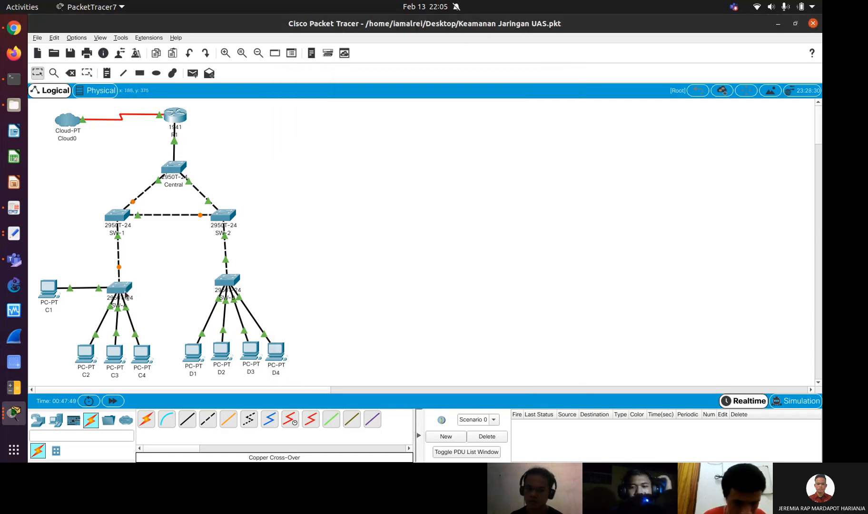
{"action": "mouse_move", "coordinate": [120, 295]}
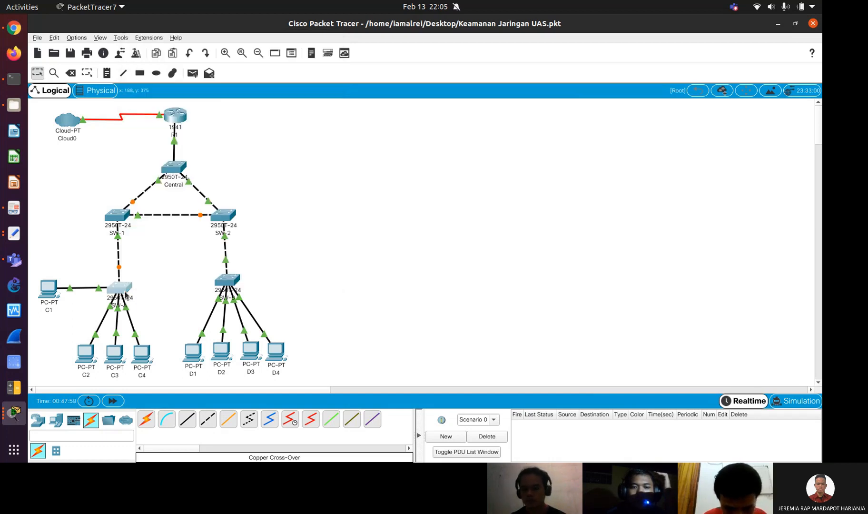
{"action": "left_click", "coordinate": [125, 296]}
{"action": "key", "text": "Return"}
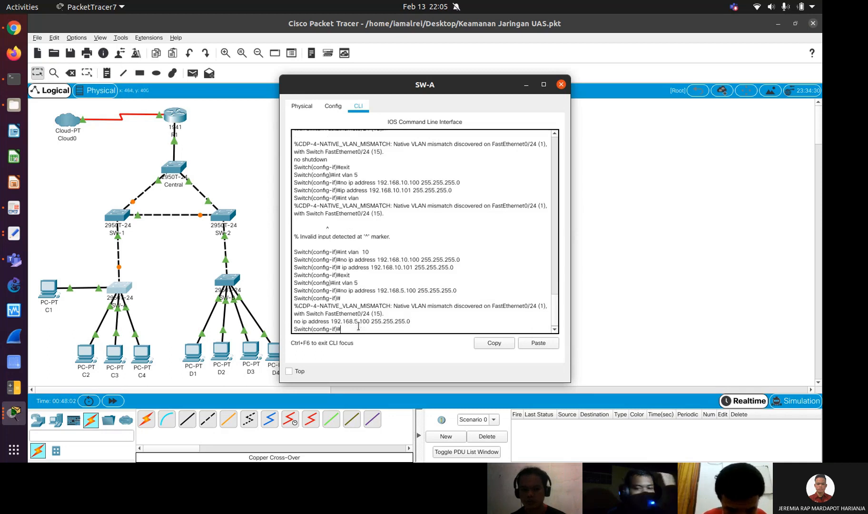
Assign IP address 192.168.5.101 255.255.255.0 to SW-A's VLAN 5 interface and close the switch window
{"action": "key", "text": "Up"}
{"action": "key", "text": "Up"}
{"action": "key", "text": "Up"}
{"action": "key", "text": "Up"}
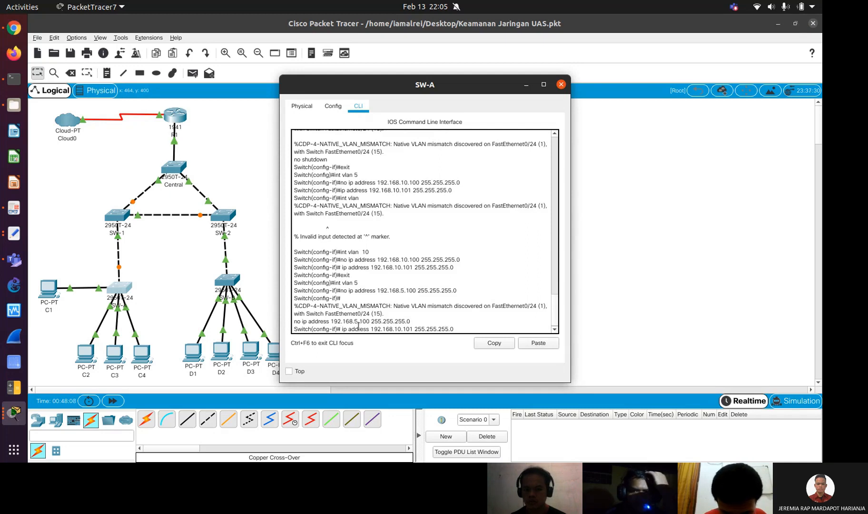
{"action": "key", "text": "BackSpace"}
{"action": "key", "text": "BackSpace"}
{"action": "key", "text": "BackSpace"}
{"action": "type", "text": "5."}
{"action": "key", "text": "Return"}
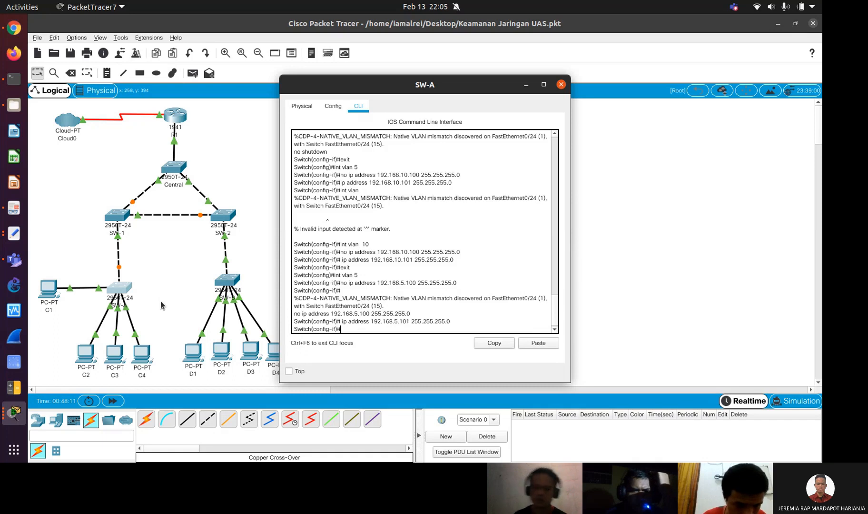
{"action": "key", "text": "alt+F4"}
{"action": "mouse_move", "coordinate": [125, 290]}
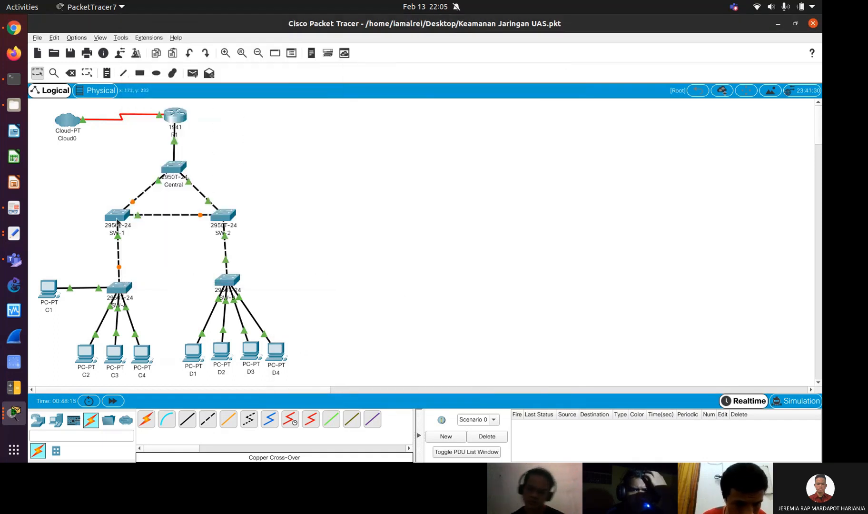
{"action": "mouse_move", "coordinate": [117, 220]}
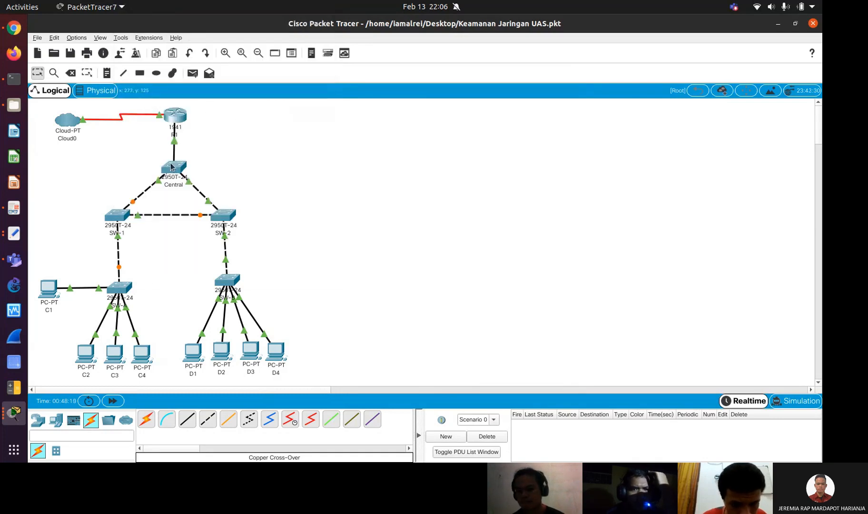
On SW-2, enter the VLAN 5 interface configuration and remove the IP address 192.168.5.100 255.255.255.0
{"action": "left_click", "coordinate": [223, 219]}
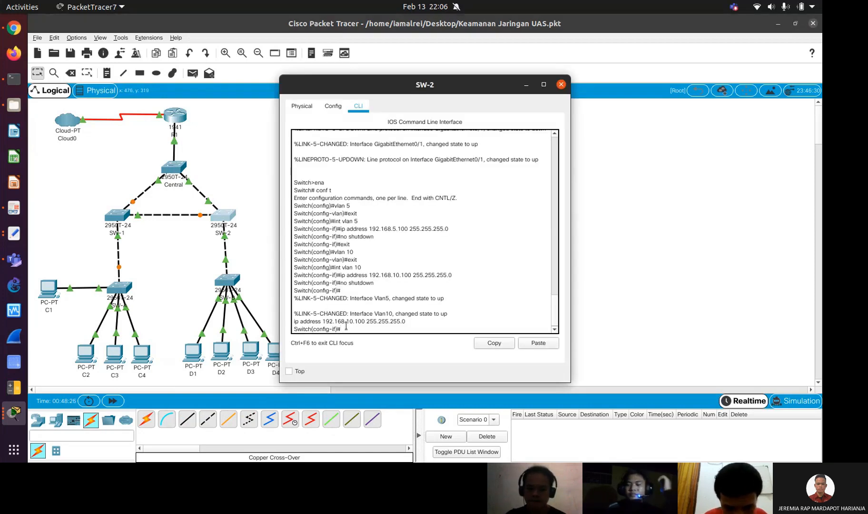
{"action": "key", "text": "Return"}
{"action": "type", "text": "exit"}
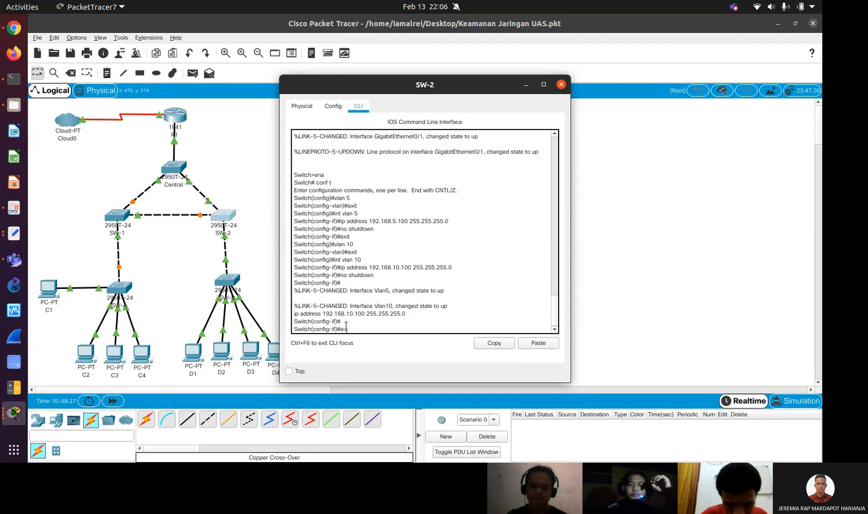
{"action": "key", "text": "Return"}
{"action": "type", "text": "in"}
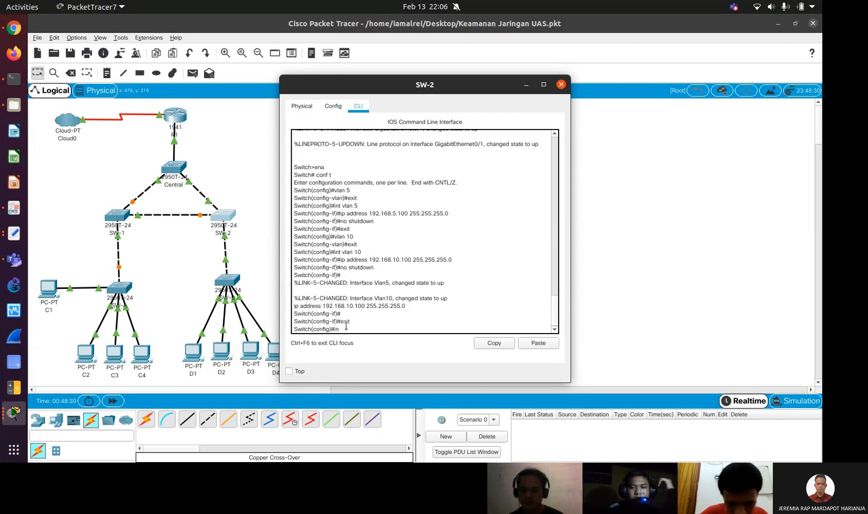
{"action": "type", "text": "t vlan 5"}
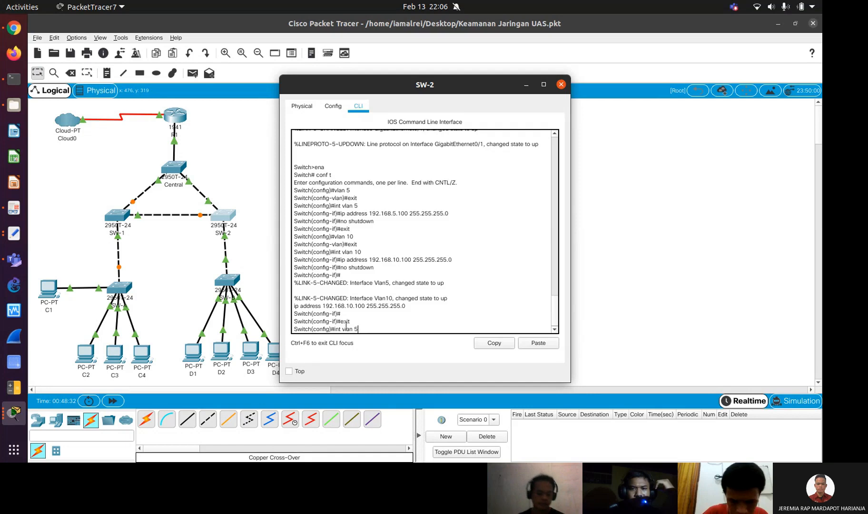
{"action": "key", "text": "Return"}
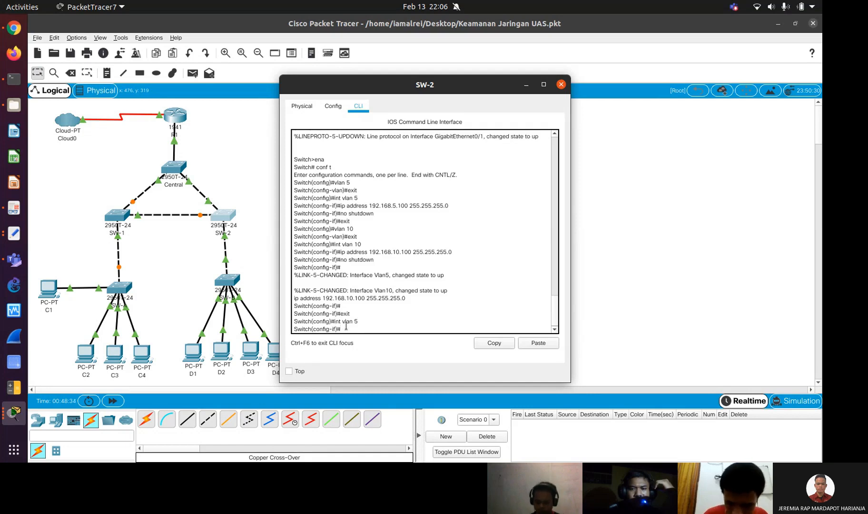
{"action": "key", "text": "Up"}
{"action": "key", "text": "Up"}
{"action": "key", "text": "Up"}
{"action": "key", "text": "Left"}
{"action": "key", "text": "Left"}
{"action": "key", "text": "Left"}
{"action": "key", "text": "Left"}
{"action": "key", "text": "Left"}
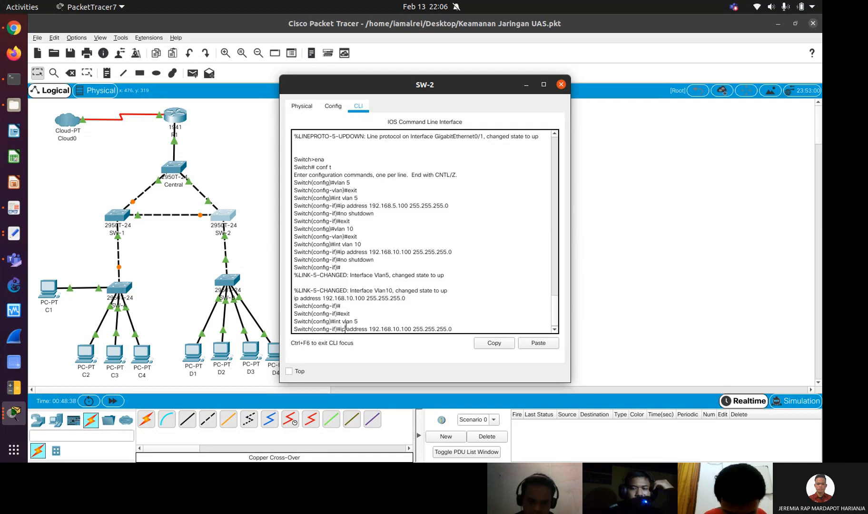
{"action": "key", "text": "BackSpace"}
{"action": "key", "text": "BackSpace"}
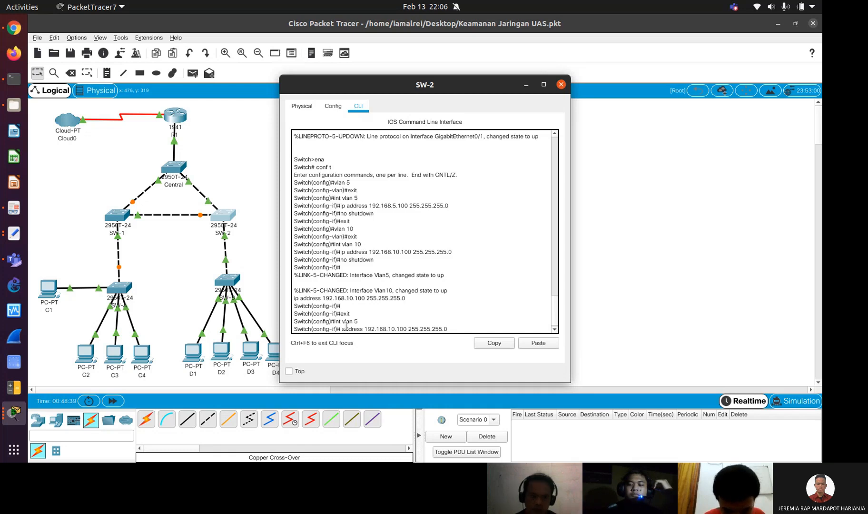
{"action": "type", "text": "no ip"}
{"action": "key", "text": "Right"}
{"action": "key", "text": "Right"}
{"action": "key", "text": "Right"}
{"action": "key", "text": "Right"}
{"action": "key", "text": "Right"}
{"action": "key", "text": "Right"}
{"action": "key", "text": "Right"}
{"action": "key", "text": "Right"}
{"action": "key", "text": "Right"}
{"action": "key", "text": "Right"}
{"action": "key", "text": "Right"}
{"action": "key", "text": "Right"}
{"action": "key", "text": "Right"}
{"action": "key", "text": "Right"}
{"action": "key", "text": "Right"}
{"action": "key", "text": "Right"}
{"action": "key", "text": "Right"}
{"action": "key", "text": "Right"}
{"action": "key", "text": "Right"}
{"action": "key", "text": "BackSpace"}
{"action": "key", "text": "BackSpace"}
{"action": "type", "text": "5"}
{"action": "key", "text": "Return"}
Assign IP address 192.168.5.103 255.255.255.0 to SW-2's VLAN 5 interface
{"action": "key", "text": "Up"}
{"action": "key", "text": "Left"}
{"action": "key", "text": "Left"}
{"action": "key", "text": "Left"}
{"action": "key", "text": "Left"}
{"action": "key", "text": "Left"}
{"action": "key", "text": "Left"}
{"action": "key", "text": "Left"}
{"action": "key", "text": "Left"}
{"action": "key", "text": "Left"}
{"action": "key", "text": "Left"}
{"action": "key", "text": "Left"}
{"action": "key", "text": "Left"}
{"action": "key", "text": "Left"}
{"action": "key", "text": "Left"}
{"action": "key", "text": "BackSpace"}
{"action": "type", "text": "3"}
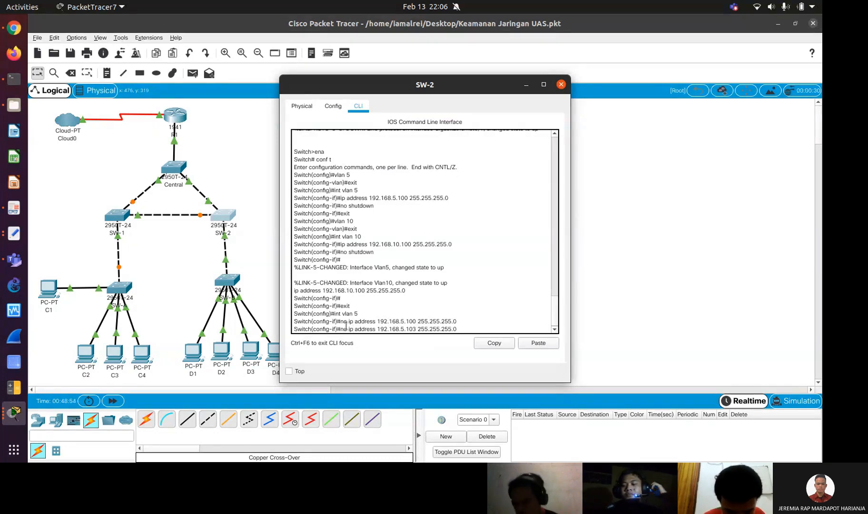
{"action": "key", "text": "BackSpace"}
{"action": "key", "text": "BackSpace"}
{"action": "key", "text": "BackSpace"}
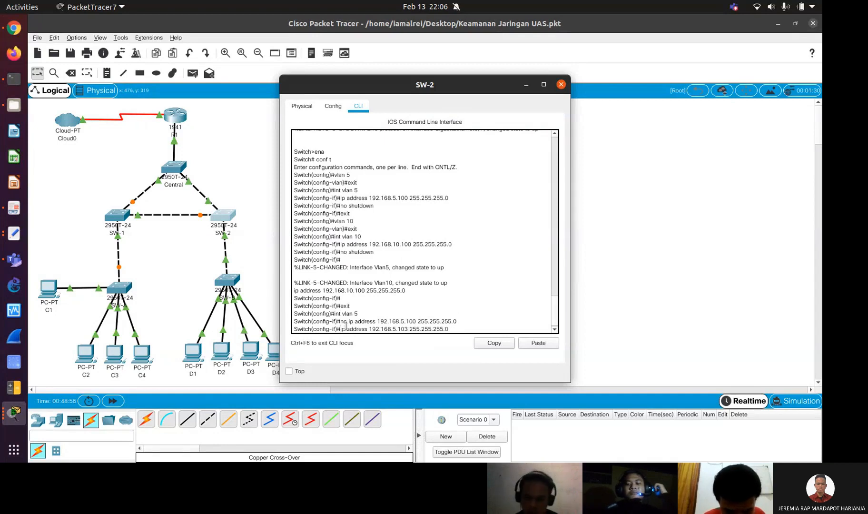
{"action": "key", "text": "Return"}
Enter SW-2's VLAN 10 interface configuration and assign IP address 192.168.10.103 255.255.255.0
{"action": "type", "text": "e"}
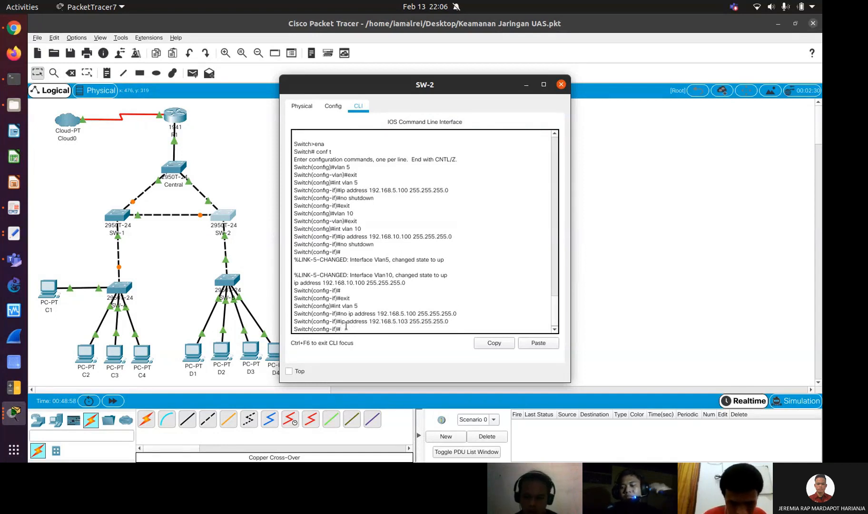
{"action": "type", "text": "xit"}
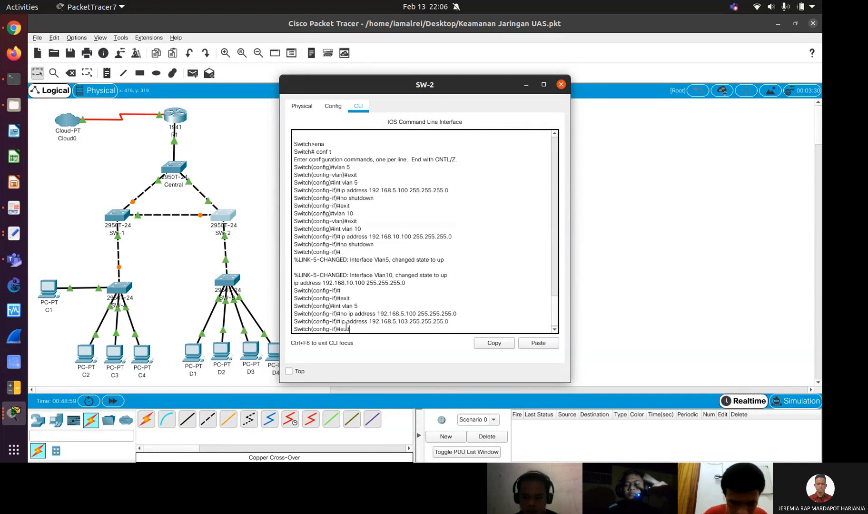
{"action": "key", "text": "Return"}
{"action": "type", "text": "int vlan 10"}
{"action": "key", "text": "Return"}
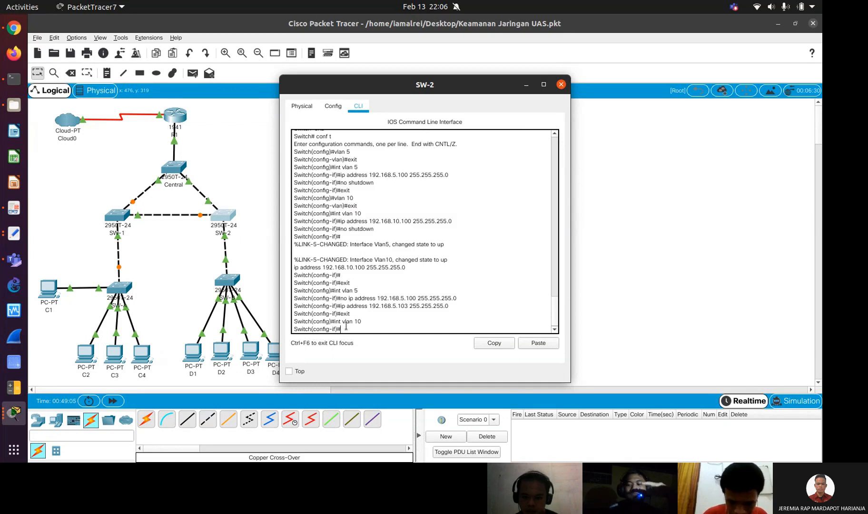
{"action": "key", "text": "Up"}
{"action": "key", "text": "Up"}
{"action": "key", "text": "Up"}
{"action": "key", "text": "Up"}
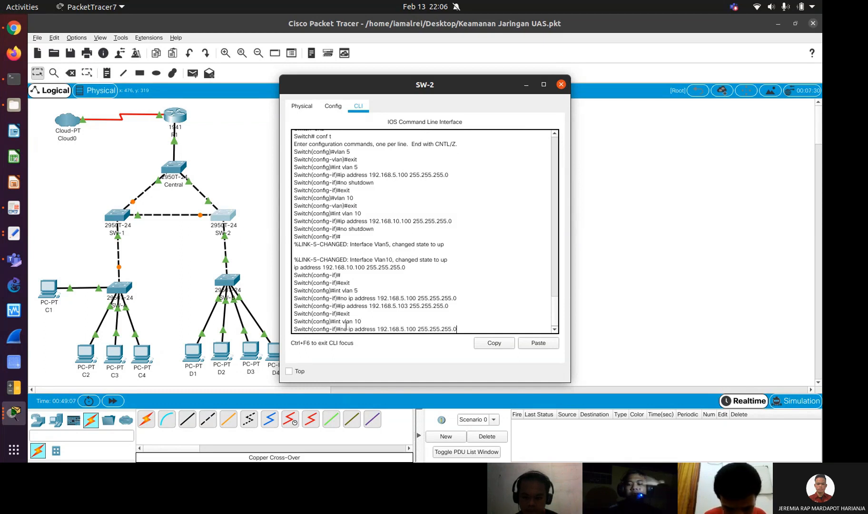
{"action": "key", "text": "Down"}
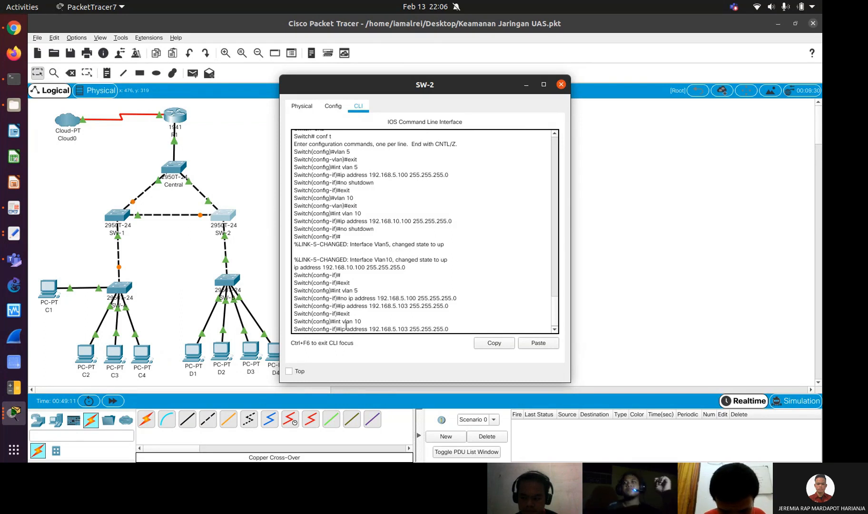
{"action": "key", "text": "BackSpace"}
{"action": "type", "text": "10"}
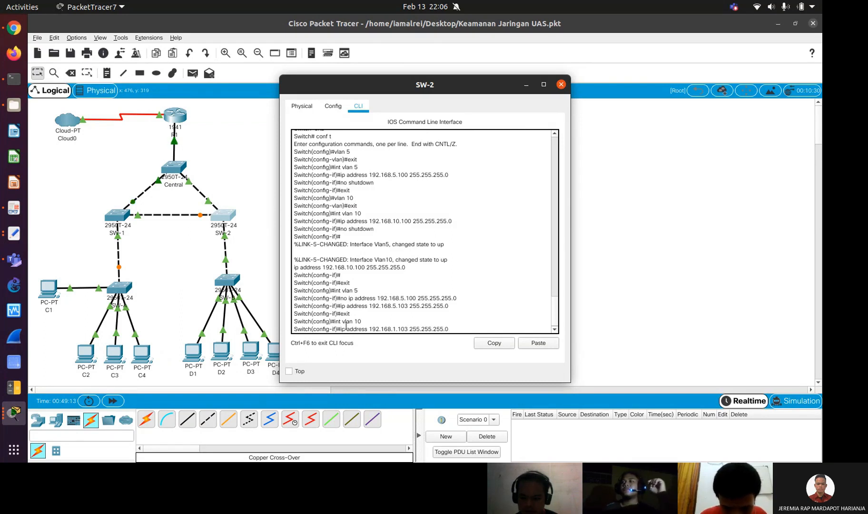
{"action": "key", "text": "Return"}
Run no ip address 192.168.10.100 255.255.255.0 on SW-2's VLAN 10 interface and check the switch's port summary
{"action": "key", "text": "Up"}
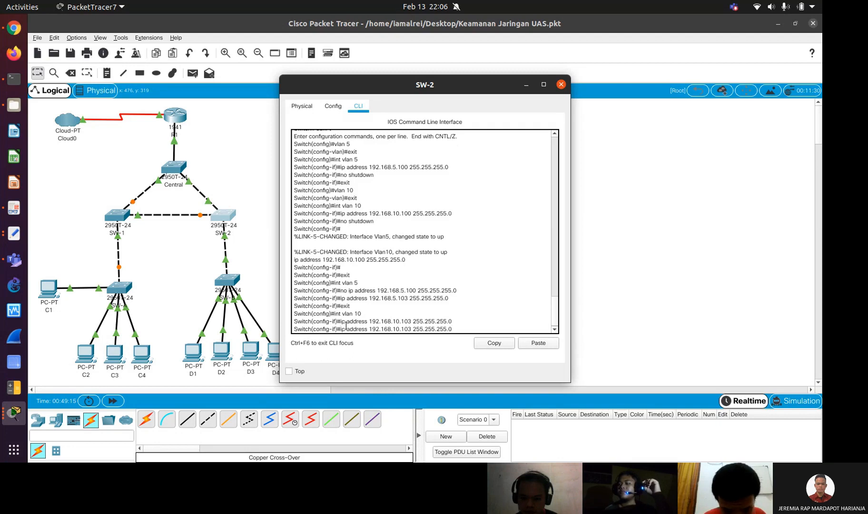
{"action": "key", "text": "Left"}
{"action": "key", "text": "Left"}
{"action": "key", "text": "Left"}
{"action": "key", "text": "Left"}
{"action": "key", "text": "Left"}
{"action": "key", "text": "Left"}
{"action": "key", "text": "Left"}
{"action": "key", "text": "Left"}
{"action": "key", "text": "Left"}
{"action": "key", "text": "Left"}
{"action": "key", "text": "Left"}
{"action": "key", "text": "Left"}
{"action": "key", "text": "Left"}
{"action": "key", "text": "Left"}
{"action": "key", "text": "BackSpace"}
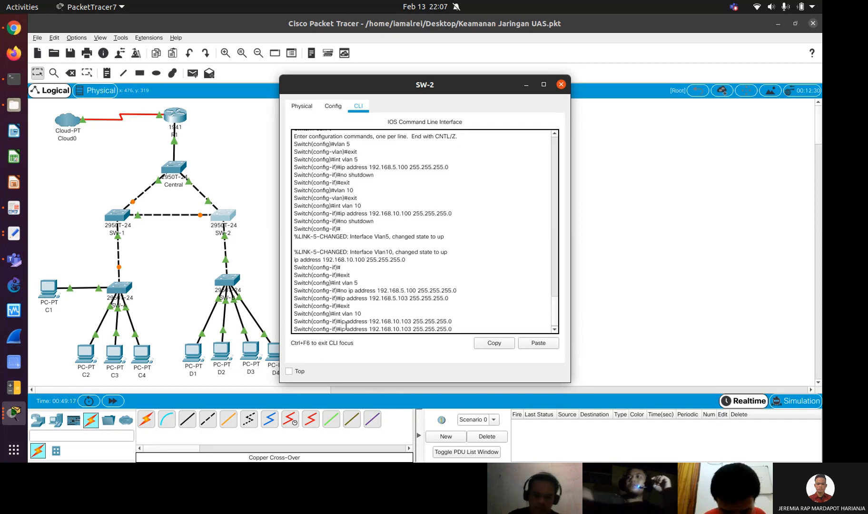
{"action": "type", "text": "0"}
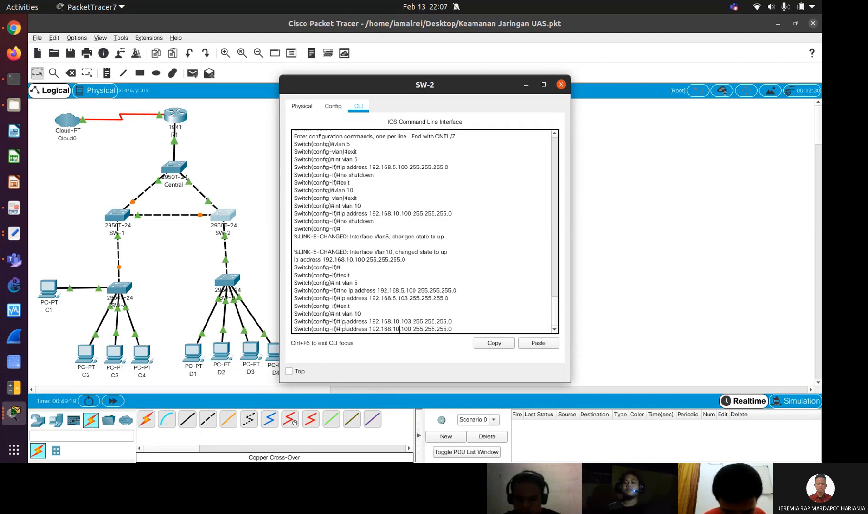
{"action": "type", "text": "no"}
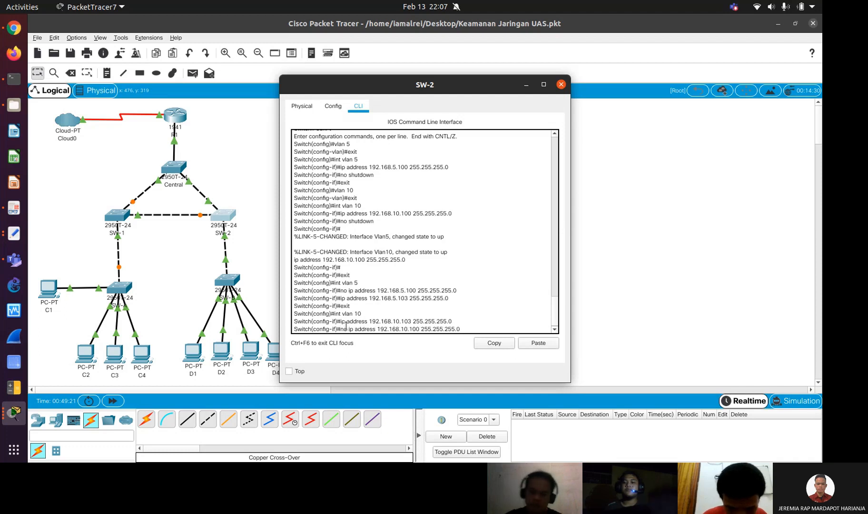
{"action": "key", "text": "Return"}
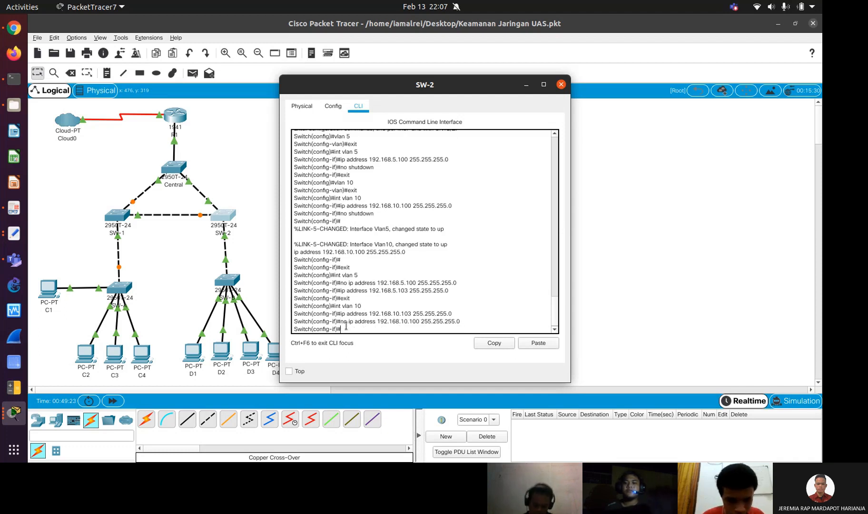
{"action": "left_click", "coordinate": [227, 224]}
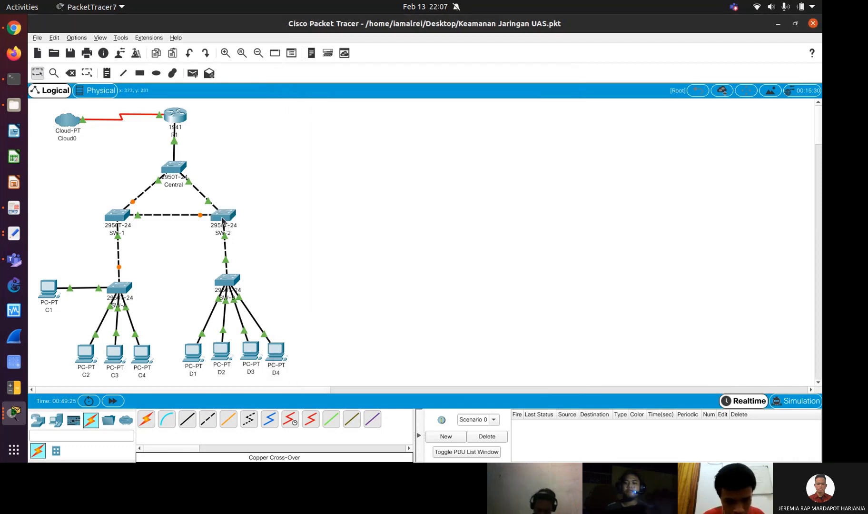
{"action": "mouse_move", "coordinate": [223, 220]}
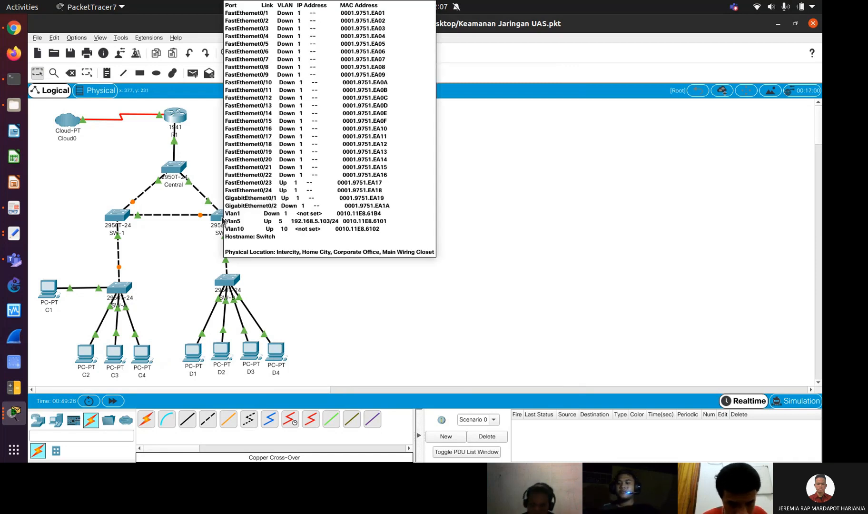
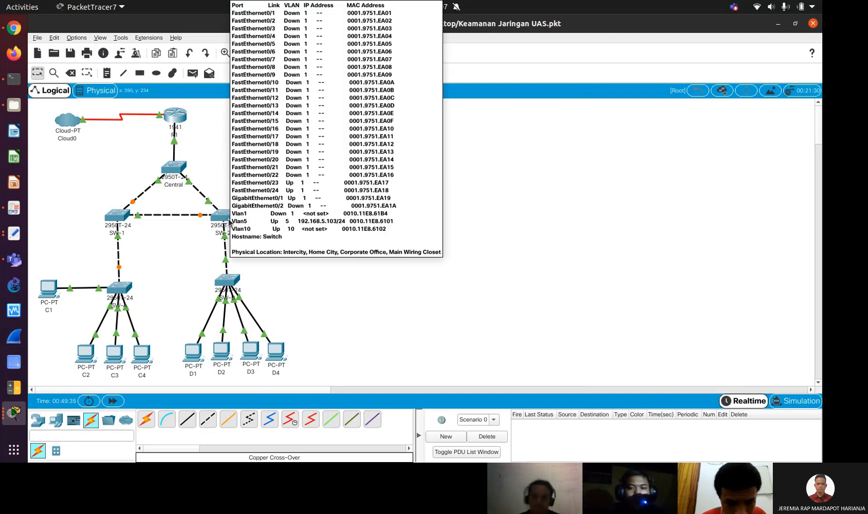
Switch to the text editor and examine the VLAN interface addresses in the configuration notes for sw1, sw2 and central
{"action": "left_click", "coordinate": [13, 240]}
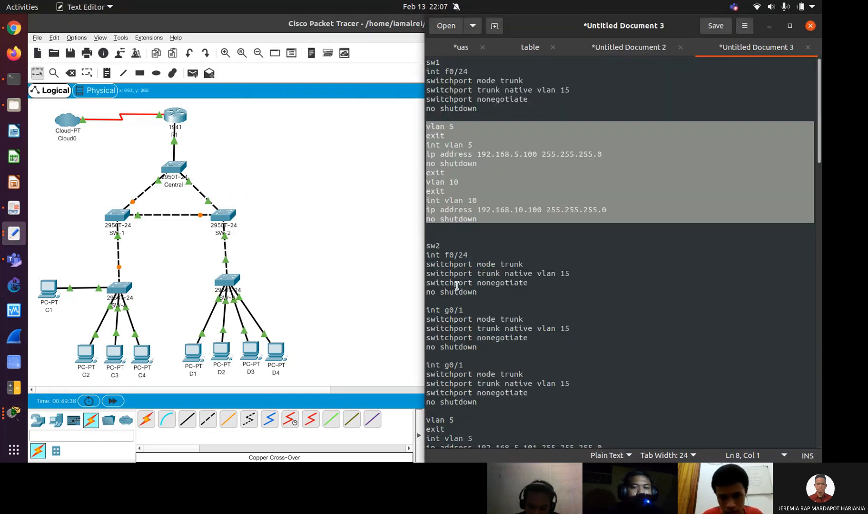
{"action": "left_click", "coordinate": [516, 282]}
{"action": "key", "text": "Down"}
{"action": "key", "text": "Down"}
{"action": "key", "text": "Down"}
{"action": "key", "text": "Down"}
{"action": "key", "text": "Down"}
{"action": "key", "text": "Down"}
{"action": "key", "text": "Down"}
{"action": "key", "text": "Down"}
{"action": "key", "text": "Down"}
{"action": "key", "text": "Down"}
{"action": "key", "text": "Down"}
{"action": "key", "text": "Down"}
{"action": "key", "text": "Down"}
{"action": "key", "text": "Down"}
{"action": "key", "text": "Down"}
{"action": "key", "text": "Down"}
{"action": "key", "text": "Down"}
{"action": "key", "text": "Down"}
{"action": "key", "text": "Down"}
{"action": "key", "text": "Down"}
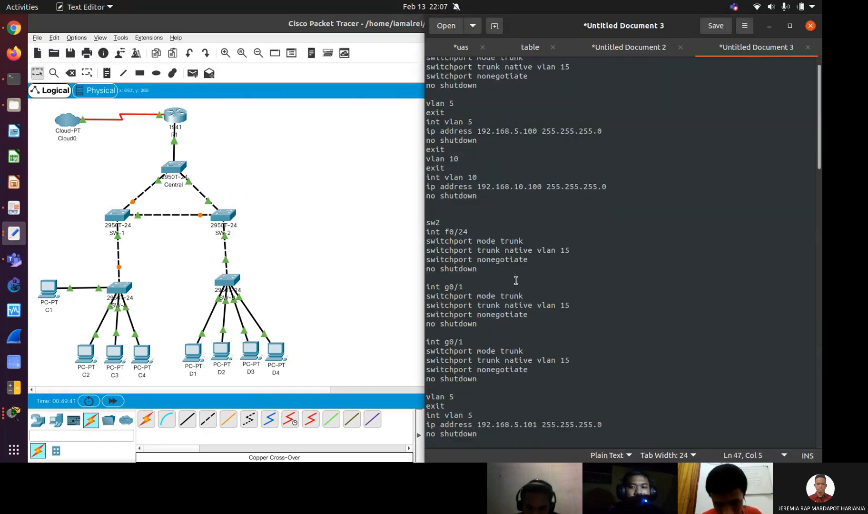
{"action": "key", "text": "Down"}
{"action": "key", "text": "Down"}
{"action": "key", "text": "Down"}
{"action": "key", "text": "Down"}
{"action": "key", "text": "Down"}
{"action": "key", "text": "Down"}
{"action": "key", "text": "Down"}
{"action": "key", "text": "Down"}
{"action": "key", "text": "Down"}
{"action": "key", "text": "Down"}
{"action": "key", "text": "Down"}
{"action": "key", "text": "Down"}
{"action": "key", "text": "Down"}
{"action": "key", "text": "Down"}
{"action": "key", "text": "Down"}
{"action": "key", "text": "Down"}
{"action": "key", "text": "Down"}
{"action": "key", "text": "Down"}
{"action": "key", "text": "Down"}
{"action": "key", "text": "Down"}
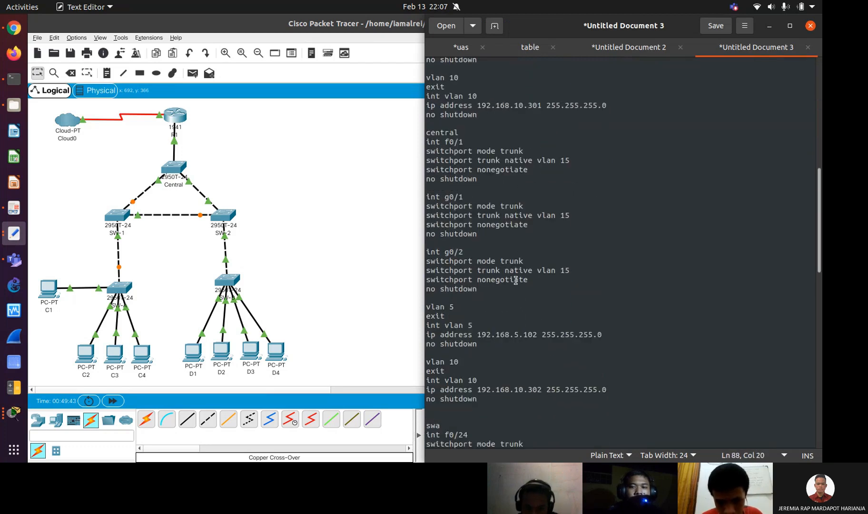
Examine the swa and swb command blocks in the configuration notes, including their VLAN 5 and VLAN 10 addresses
{"action": "key", "text": "Down"}
{"action": "key", "text": "Down"}
{"action": "key", "text": "Down"}
{"action": "key", "text": "Down"}
{"action": "key", "text": "Down"}
{"action": "key", "text": "Down"}
{"action": "key", "text": "Down"}
{"action": "key", "text": "Down"}
{"action": "key", "text": "Down"}
{"action": "key", "text": "Down"}
{"action": "key", "text": "Down"}
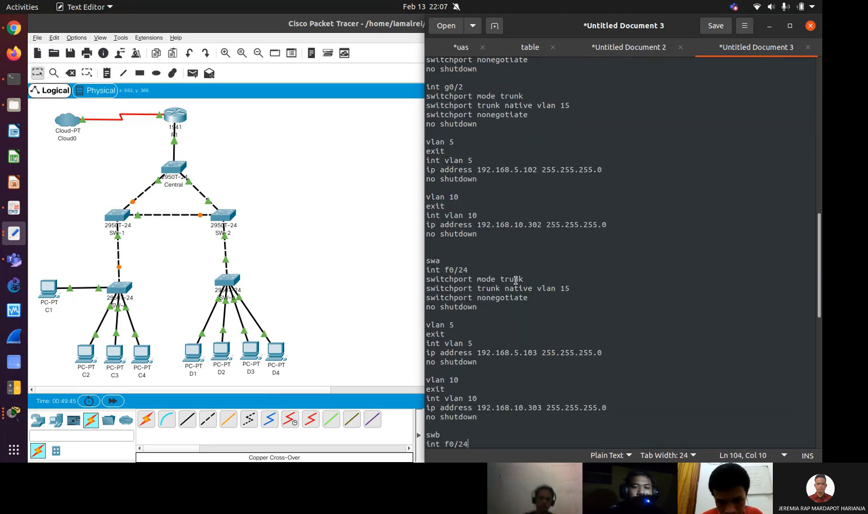
{"action": "key", "text": "Down"}
{"action": "key", "text": "Down"}
{"action": "key", "text": "Down"}
{"action": "key", "text": "Down"}
{"action": "key", "text": "Down"}
{"action": "key", "text": "Down"}
{"action": "key", "text": "Down"}
{"action": "key", "text": "Down"}
{"action": "key", "text": "Down"}
{"action": "key", "text": "Down"}
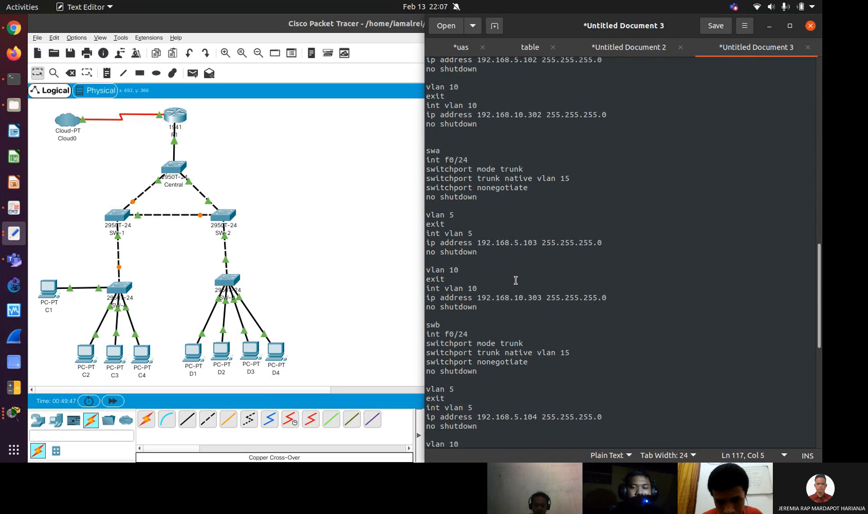
{"action": "key", "text": "Down"}
{"action": "key", "text": "Down"}
{"action": "key", "text": "Down"}
{"action": "key", "text": "Down"}
{"action": "key", "text": "Down"}
{"action": "key", "text": "Down"}
{"action": "key", "text": "Down"}
{"action": "key", "text": "Down"}
{"action": "key", "text": "Down"}
{"action": "key", "text": "Down"}
{"action": "key", "text": "Down"}
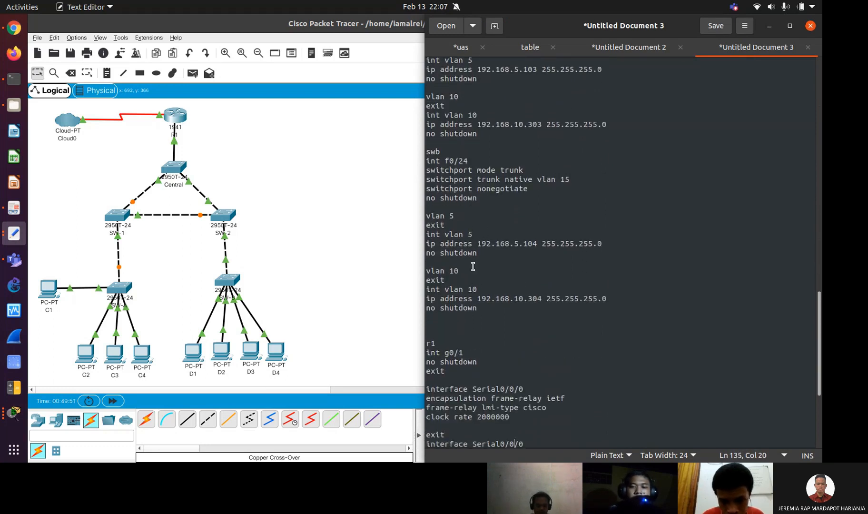
Copy the swb f0/24 trunk commands from the notes, switch to Packet Tracer and open SW-B's command line
{"action": "left_click_drag", "start_coordinate": [480, 197], "coordinate": [426, 156]}
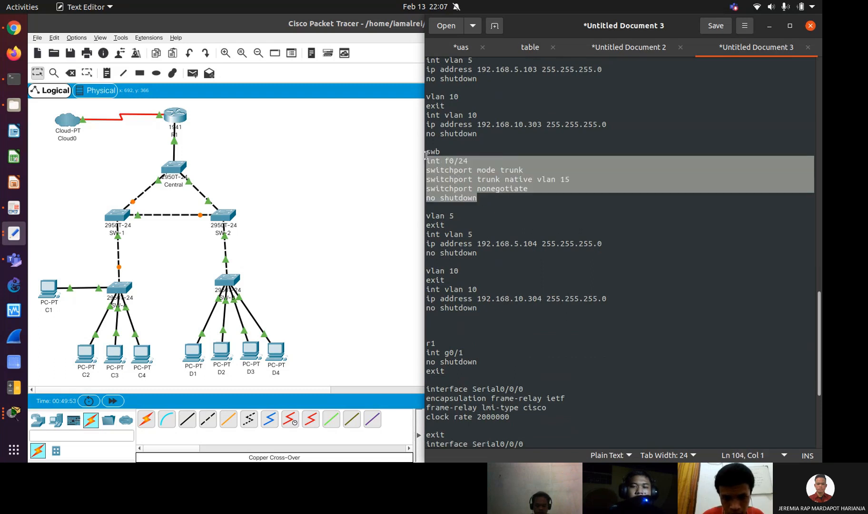
{"action": "right_click", "coordinate": [440, 168]}
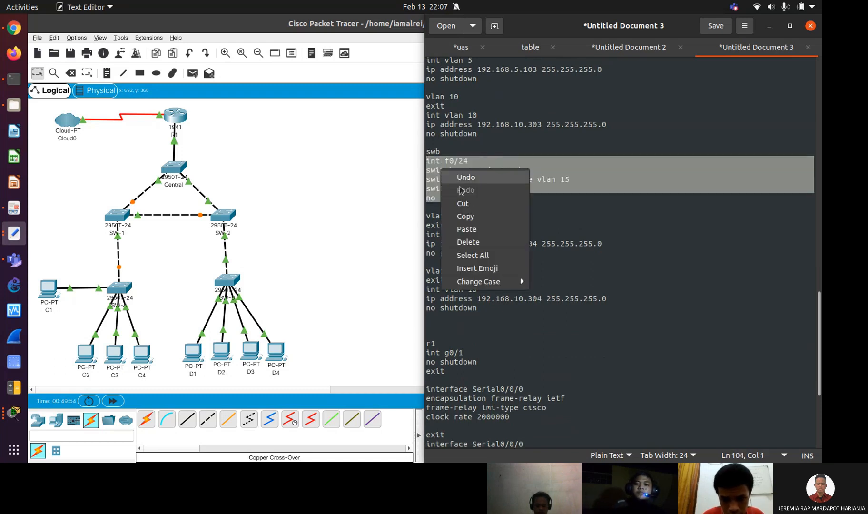
{"action": "left_click", "coordinate": [485, 217]}
{"action": "left_click", "coordinate": [219, 219]}
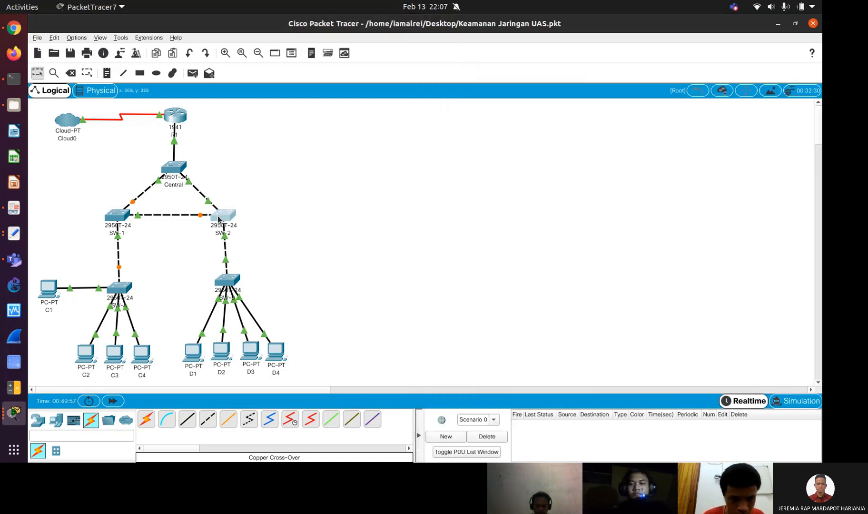
{"action": "left_click", "coordinate": [219, 219]}
{"action": "left_click", "coordinate": [227, 282]}
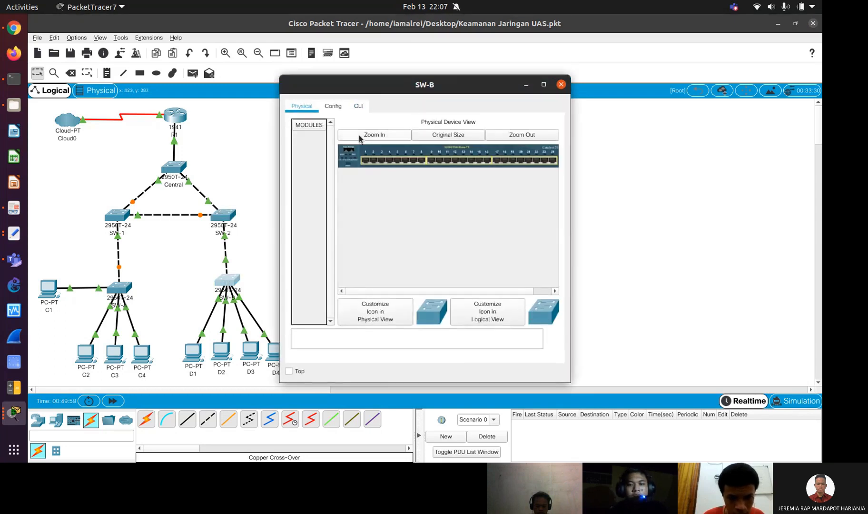
{"action": "left_click", "coordinate": [357, 107]}
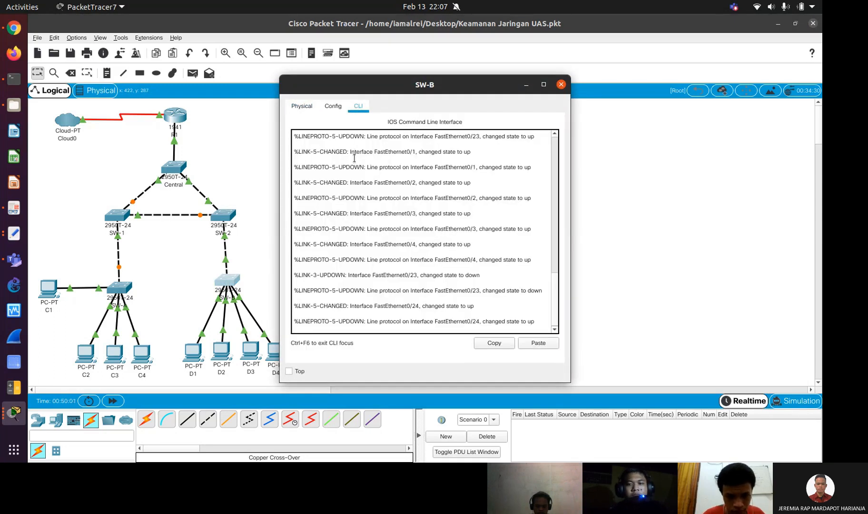
Enter SW-B's global configuration mode and paste the f0/24 commands for trunk mode, native VLAN 15, nonegotiate and no shutdown
{"action": "key", "text": "Return"}
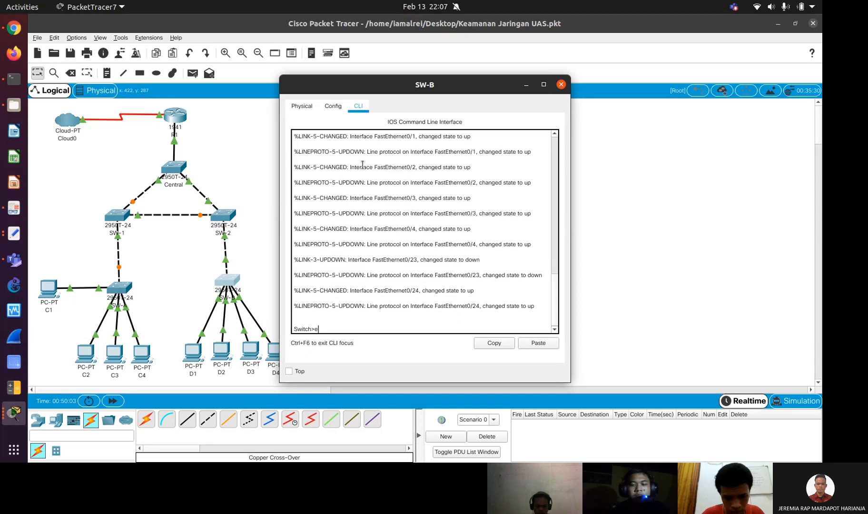
{"action": "type", "text": "ena"}
{"action": "key", "text": "Return"}
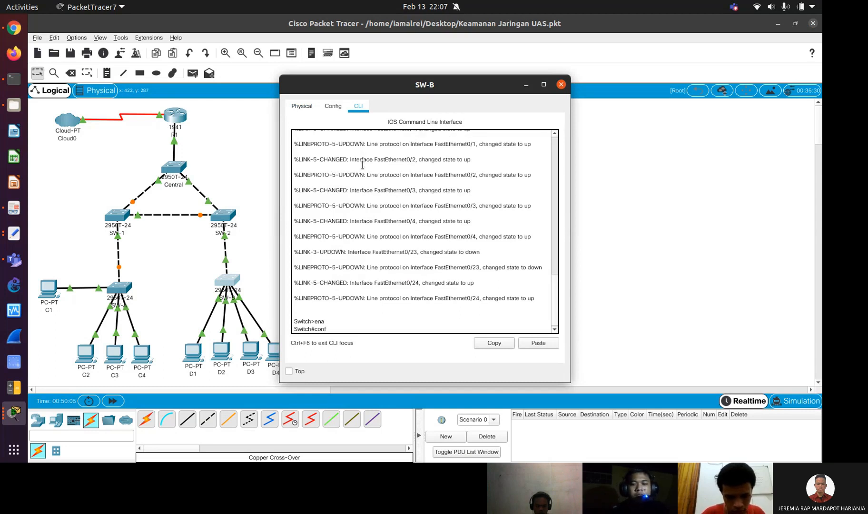
{"action": "type", "text": "conf t"}
{"action": "key", "text": "Return"}
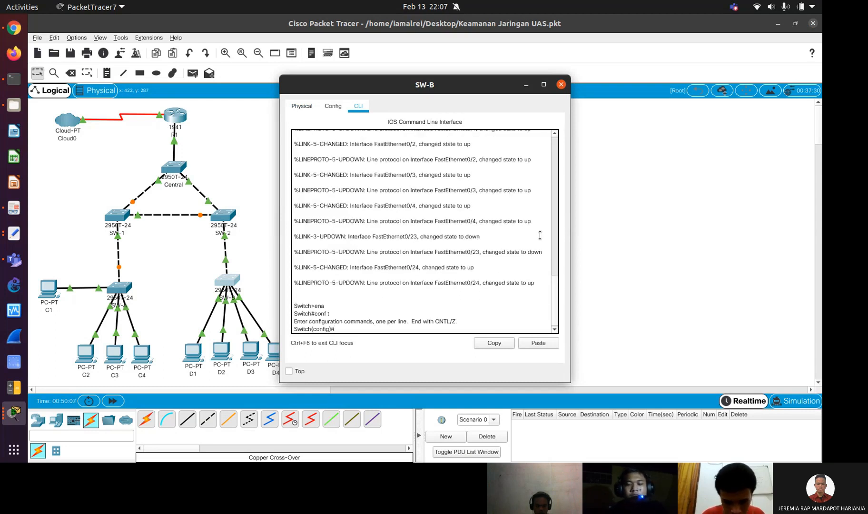
{"action": "left_click", "coordinate": [549, 346]}
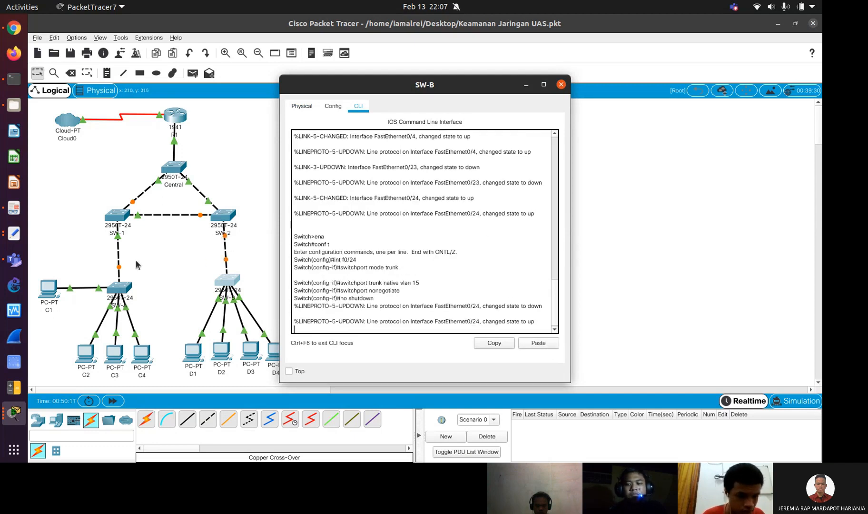
Place SW-B's window beside the notes and add an exit line between swb's VLAN 5 and VLAN 10 blocks
{"action": "left_click", "coordinate": [14, 233]}
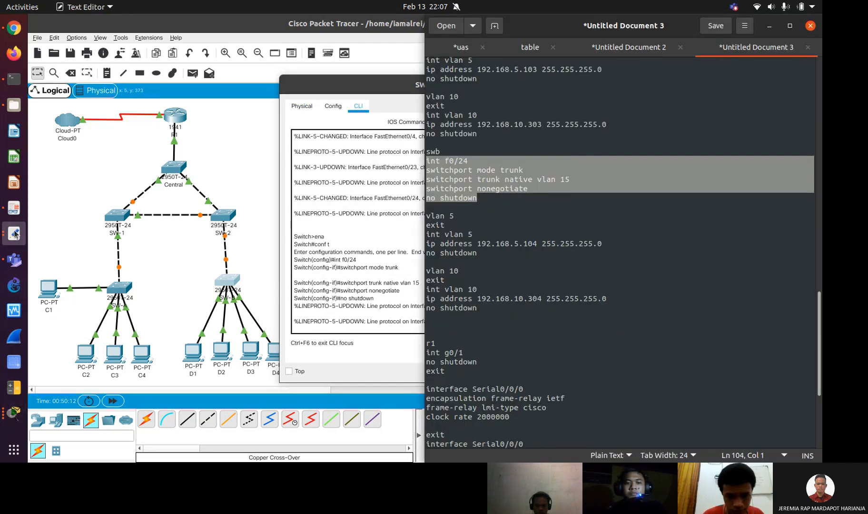
{"action": "left_click", "coordinate": [323, 245]}
{"action": "key", "text": "super+Left"}
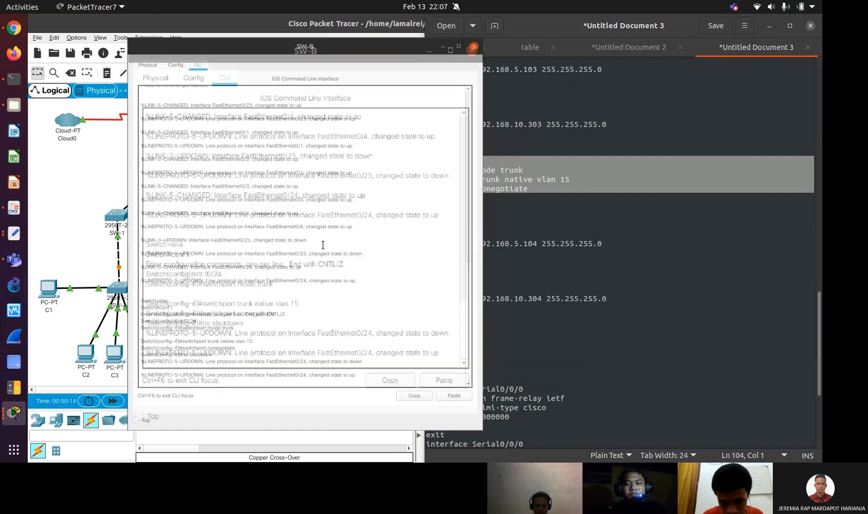
{"action": "left_click", "coordinate": [464, 298]}
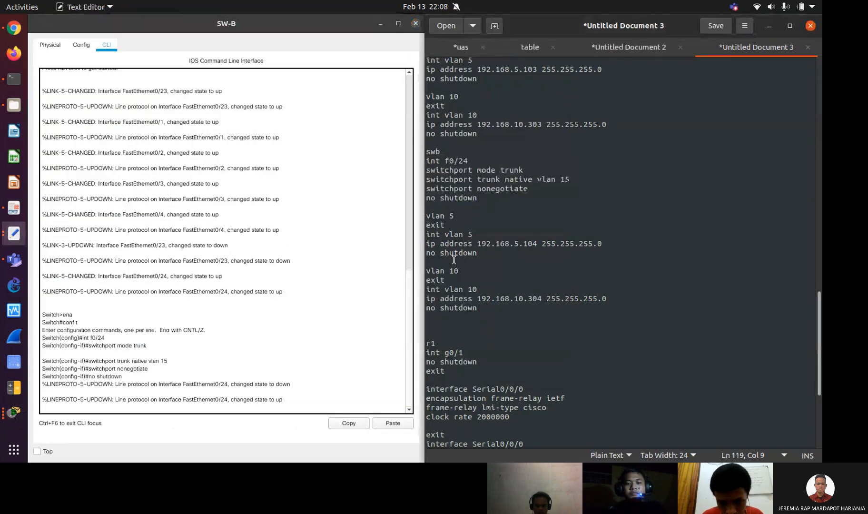
{"action": "type", "text": "exit"}
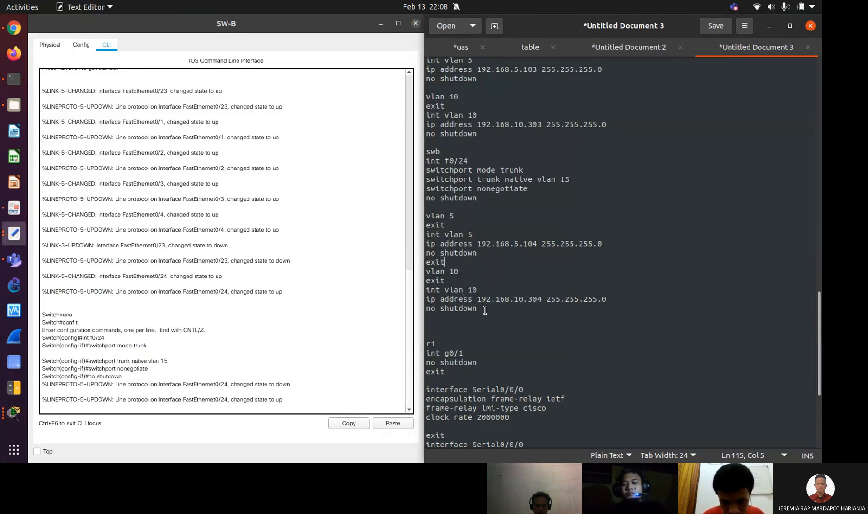
Copy swb's complete VLAN 5 and VLAN 10 command block from the notes
{"action": "left_click_drag", "start_coordinate": [481, 314], "coordinate": [424, 213]}
{"action": "left_click", "coordinate": [499, 232]}
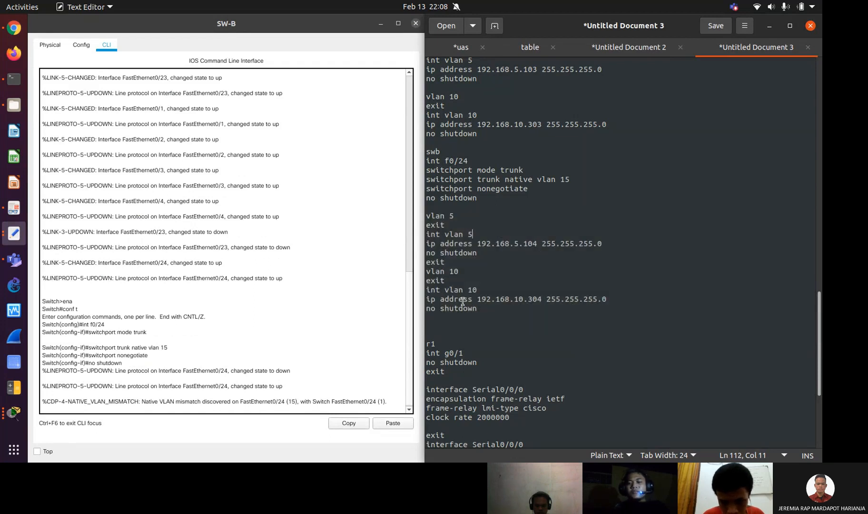
{"action": "left_click_drag", "start_coordinate": [478, 310], "coordinate": [426, 215]}
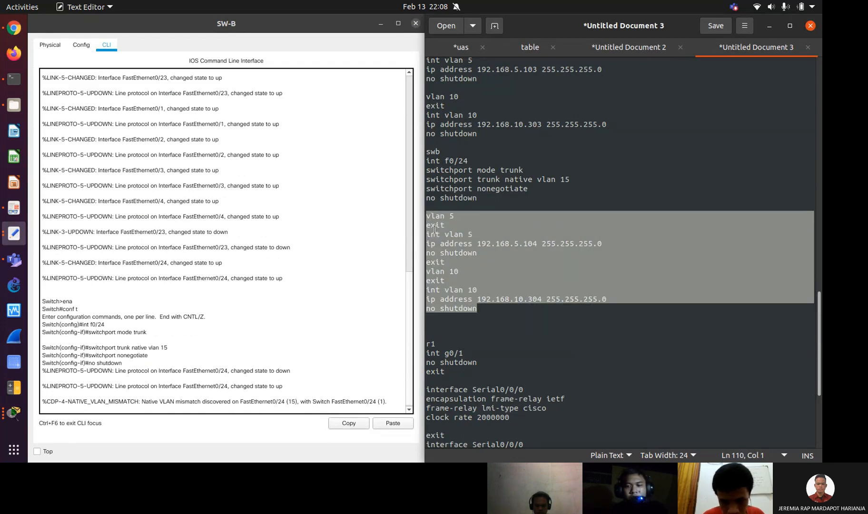
{"action": "right_click", "coordinate": [434, 230]}
{"action": "left_click", "coordinate": [460, 278]}
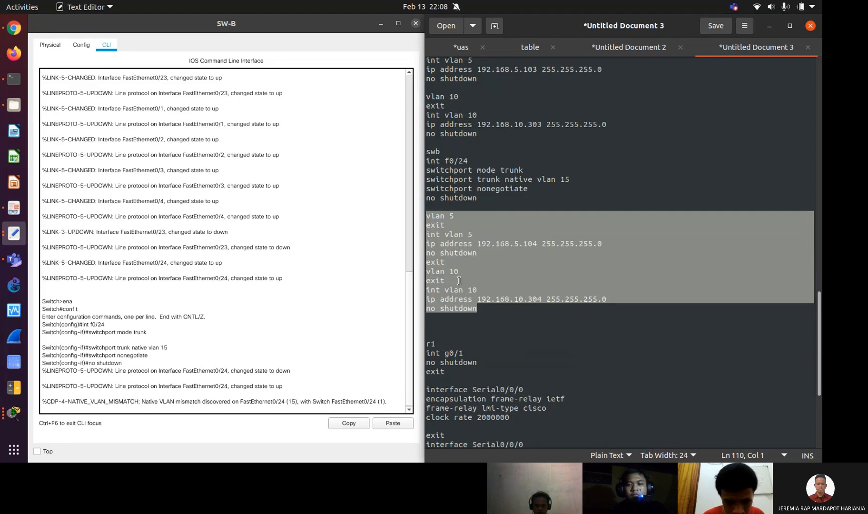
Exit SW-B's f0/24 interface configuration and paste the VLAN commands, assigning 192.168.5.104 255.255.255.0 to VLAN 5
{"action": "left_click", "coordinate": [289, 326]}
{"action": "key", "text": "Return"}
{"action": "type", "text": "exit"}
{"action": "key", "text": "Return"}
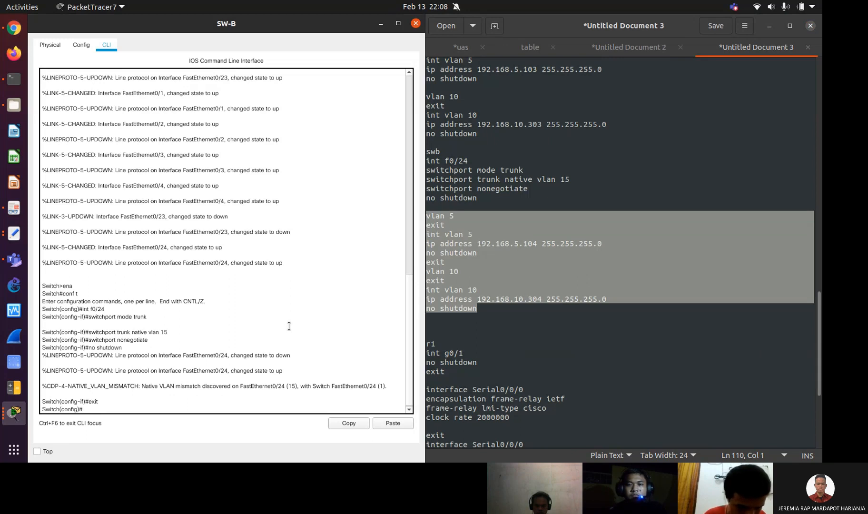
{"action": "left_click", "coordinate": [392, 423]}
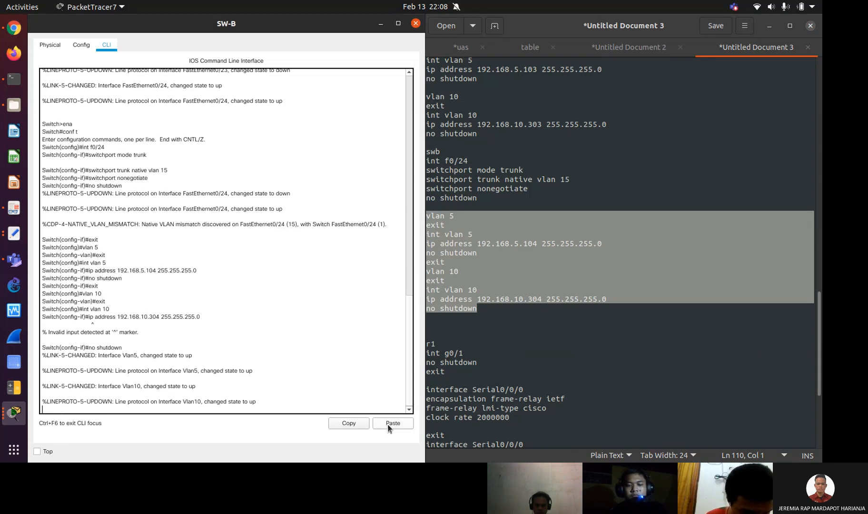
Re-enter SW-B's VLAN 10 interface configuration and assign IP address 192.168.10.104 255.255.255.0
{"action": "key", "text": "Up"}
{"action": "key", "text": "Up"}
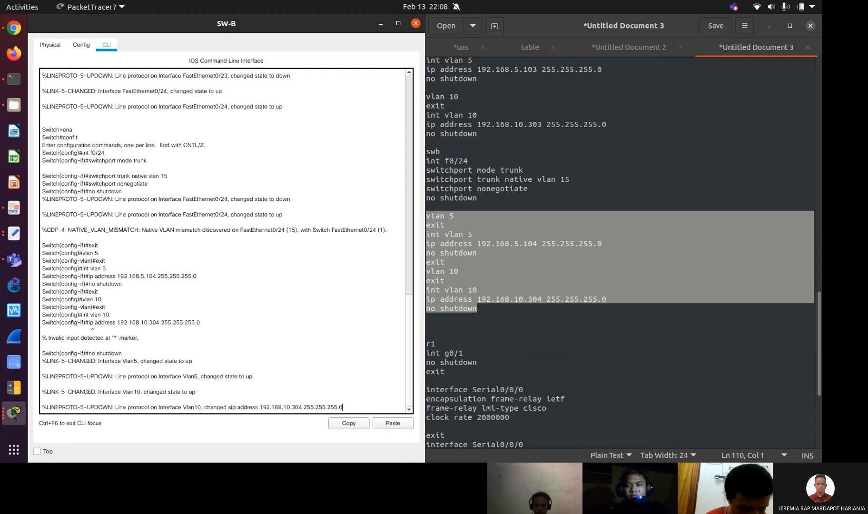
{"action": "key", "text": "Up"}
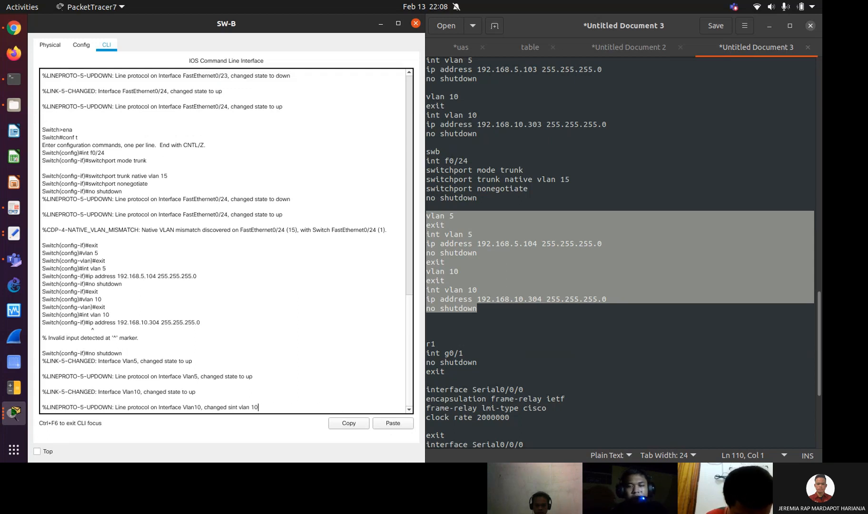
{"action": "key", "text": "Return"}
{"action": "key", "text": "Up"}
{"action": "key", "text": "Up"}
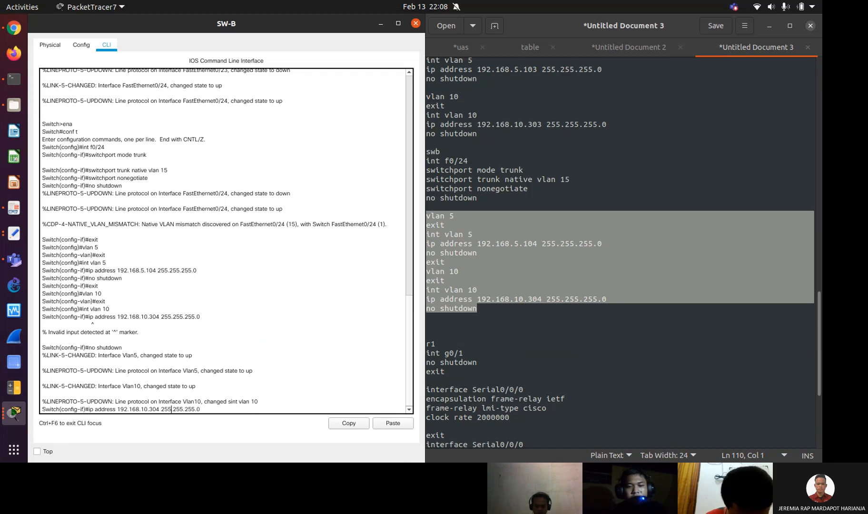
{"action": "key", "text": "BackSpace"}
{"action": "type", "text": "1"}
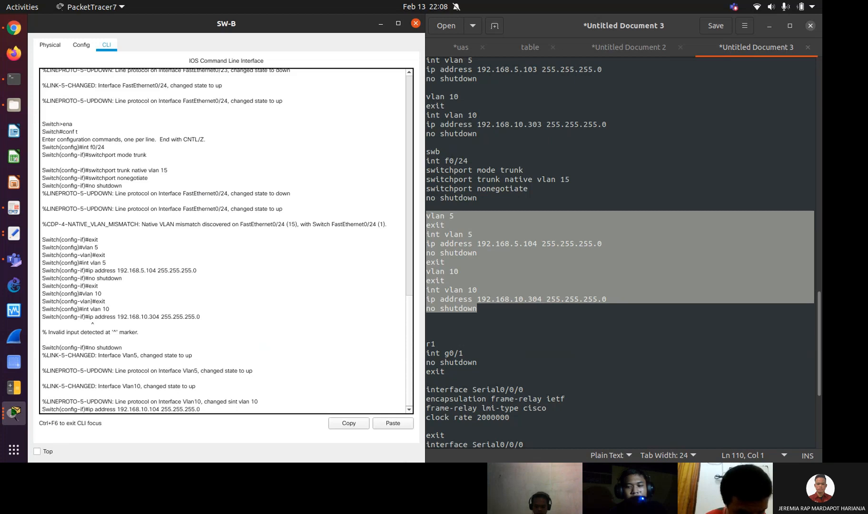
{"action": "key", "text": "Return"}
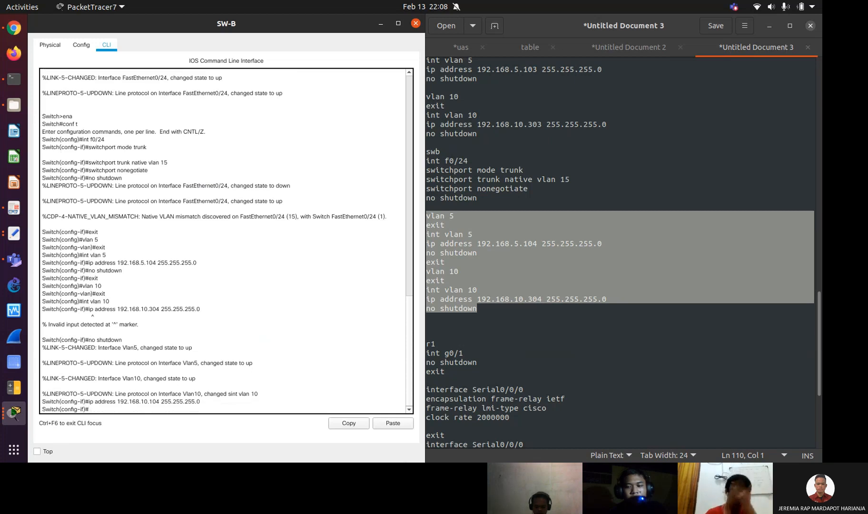
Examine the r1 subinterface commands at the end of the notes and the VLAN addresses in the switch blocks above
{"action": "left_click", "coordinate": [533, 369]}
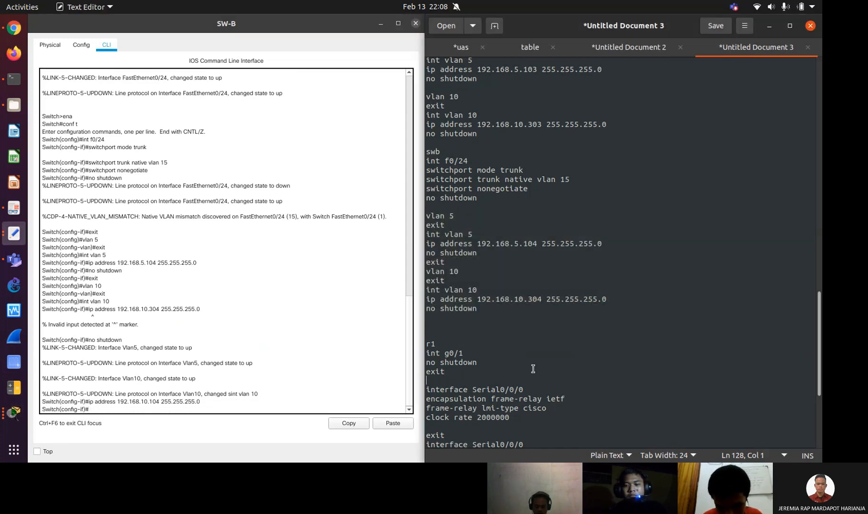
{"action": "key", "text": "ctrl+End"}
{"action": "key", "text": "Up"}
{"action": "key", "text": "Up"}
{"action": "key", "text": "Up"}
{"action": "key", "text": "Up"}
{"action": "key", "text": "Up"}
{"action": "key", "text": "Up"}
{"action": "key", "text": "Up"}
{"action": "key", "text": "Up"}
{"action": "key", "text": "Up"}
{"action": "key", "text": "Up"}
{"action": "key", "text": "Up"}
{"action": "key", "text": "Up"}
{"action": "key", "text": "Up"}
{"action": "key", "text": "Up"}
{"action": "key", "text": "Up"}
{"action": "key", "text": "Up"}
{"action": "key", "text": "Up"}
{"action": "key", "text": "Up"}
{"action": "key", "text": "Up"}
{"action": "key", "text": "Up"}
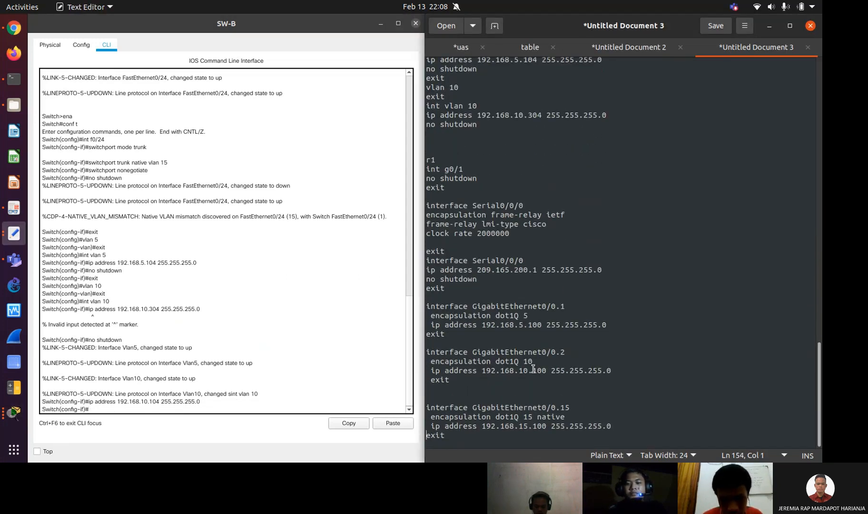
{"action": "key", "text": "Up"}
{"action": "key", "text": "Up"}
{"action": "key", "text": "Up"}
{"action": "key", "text": "Up"}
{"action": "key", "text": "Up"}
{"action": "key", "text": "Up"}
{"action": "key", "text": "Up"}
{"action": "key", "text": "Up"}
{"action": "key", "text": "Up"}
{"action": "key", "text": "Up"}
{"action": "key", "text": "Up"}
{"action": "key", "text": "Up"}
{"action": "key", "text": "Up"}
{"action": "key", "text": "Up"}
{"action": "key", "text": "Up"}
{"action": "key", "text": "Up"}
{"action": "key", "text": "Up"}
{"action": "key", "text": "Up"}
{"action": "key", "text": "Up"}
{"action": "key", "text": "Up"}
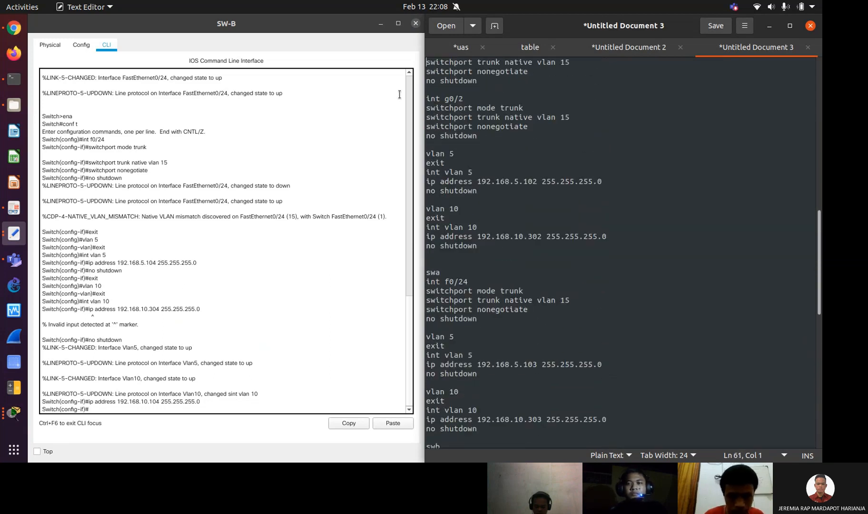
Minimize SW-B's window and fast-forward the network simulation time
{"action": "left_click", "coordinate": [380, 24]}
{"action": "left_click", "coordinate": [116, 401]}
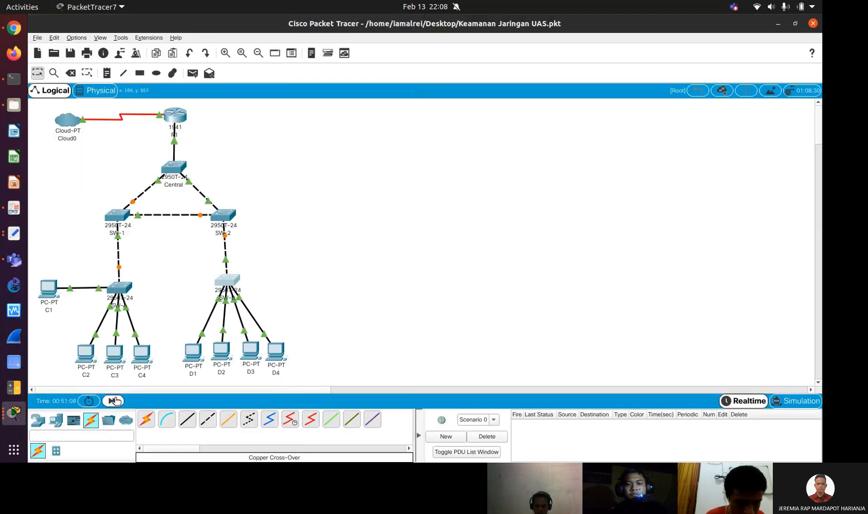
{"action": "left_click", "coordinate": [116, 401]}
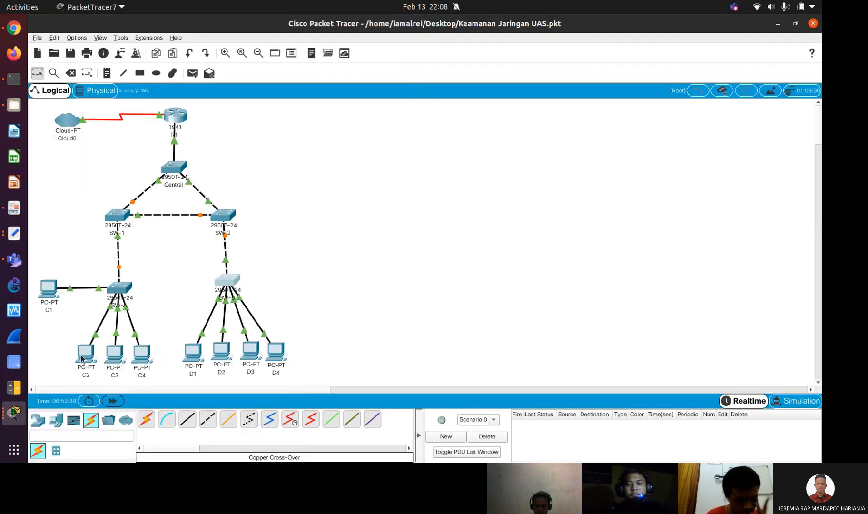
Check PC C2's IP configuration, including its IPv4 address and default gateway, and close the settings
{"action": "mouse_move", "coordinate": [81, 358]}
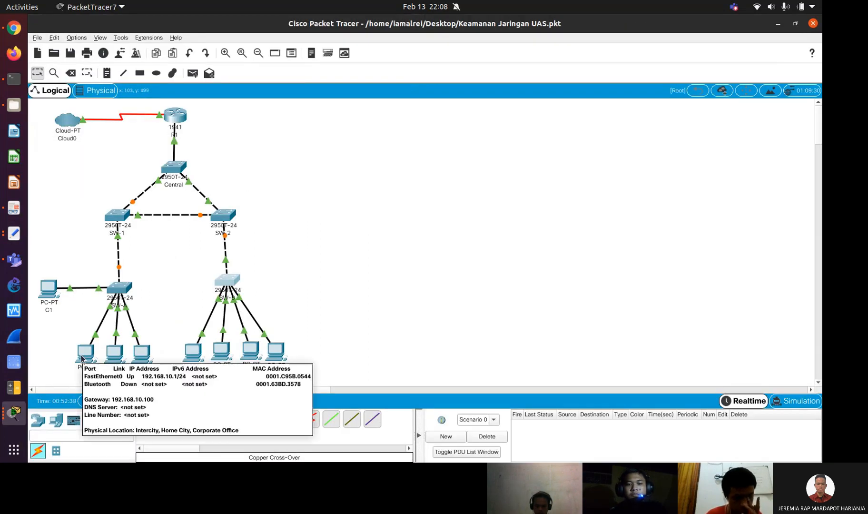
{"action": "left_click", "coordinate": [81, 358]}
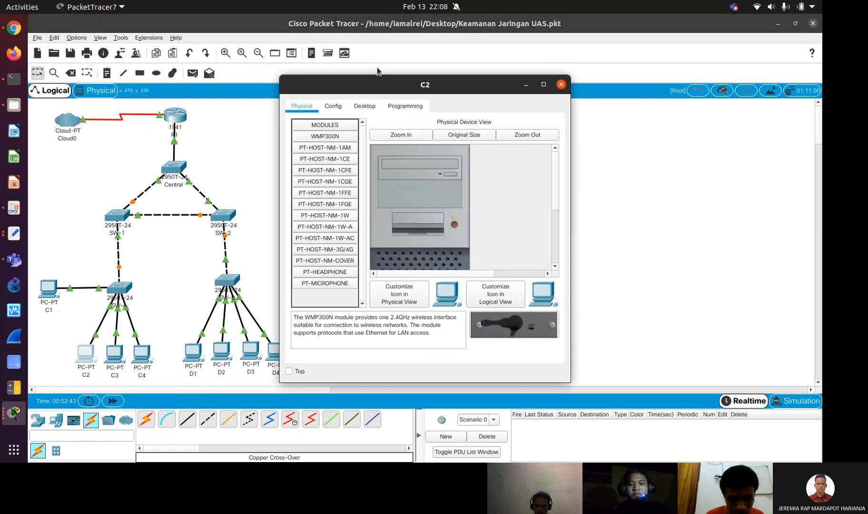
{"action": "left_click", "coordinate": [365, 106]}
{"action": "left_click", "coordinate": [321, 148]}
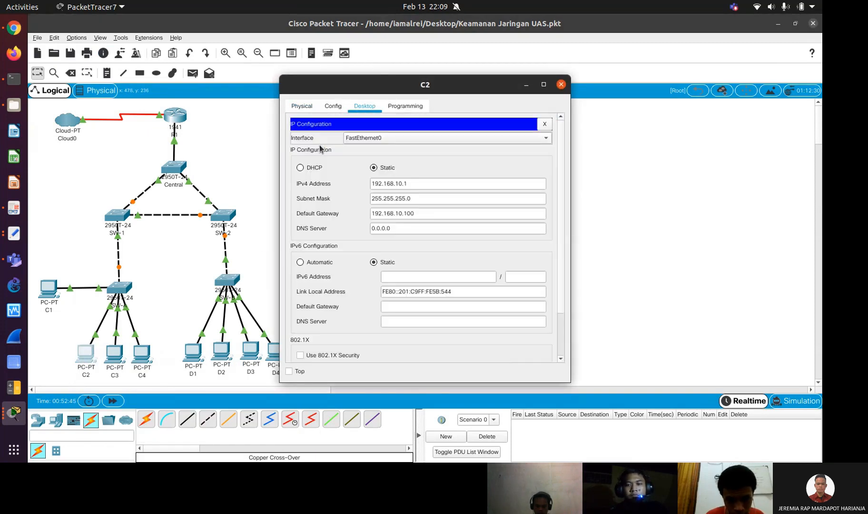
{"action": "left_click", "coordinate": [545, 125]}
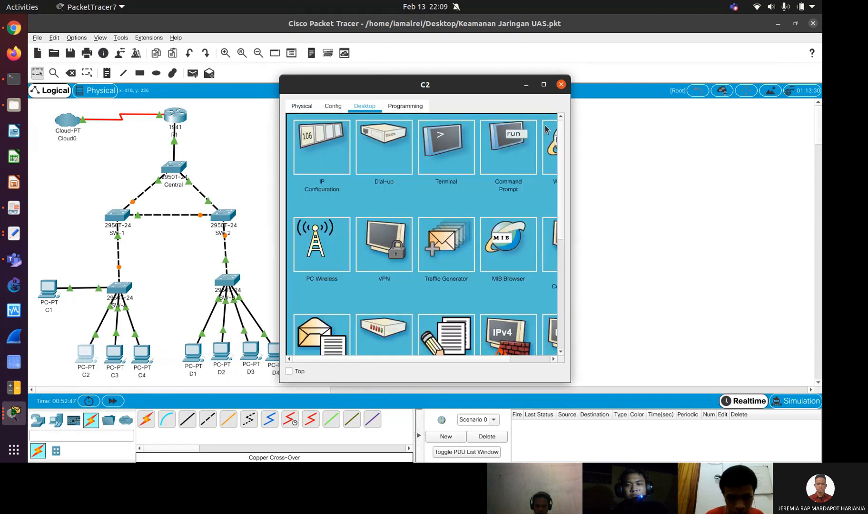
Ping 192.168.10.2 from PC C2's command prompt and put C2's window away
{"action": "left_click", "coordinate": [517, 154]}
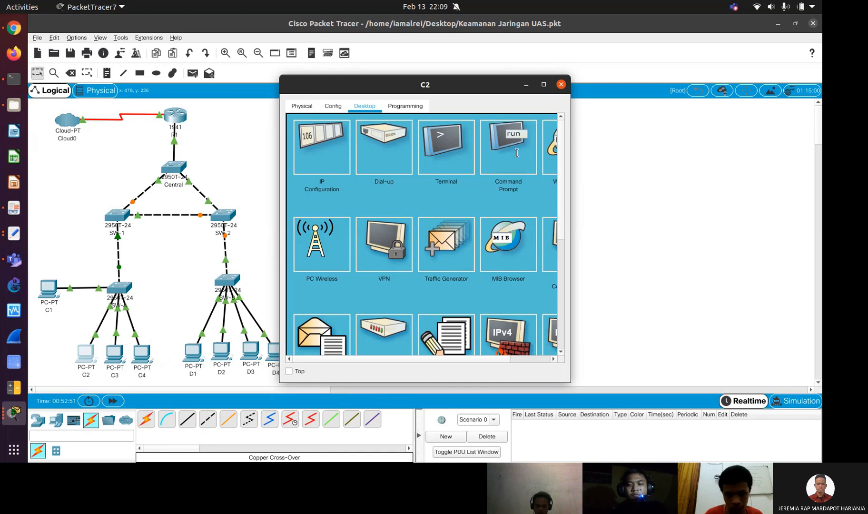
{"action": "type", "text": "ping"}
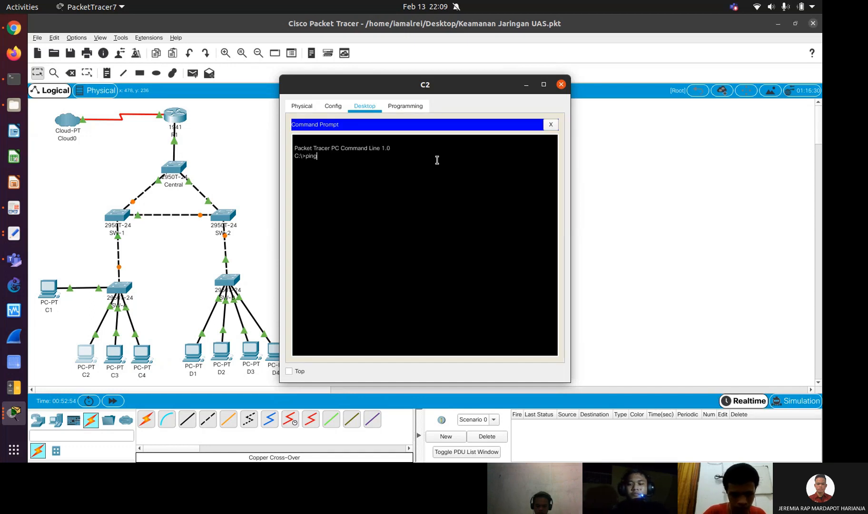
{"action": "type", "text": " 102"}
{"action": "key", "text": "BackSpace"}
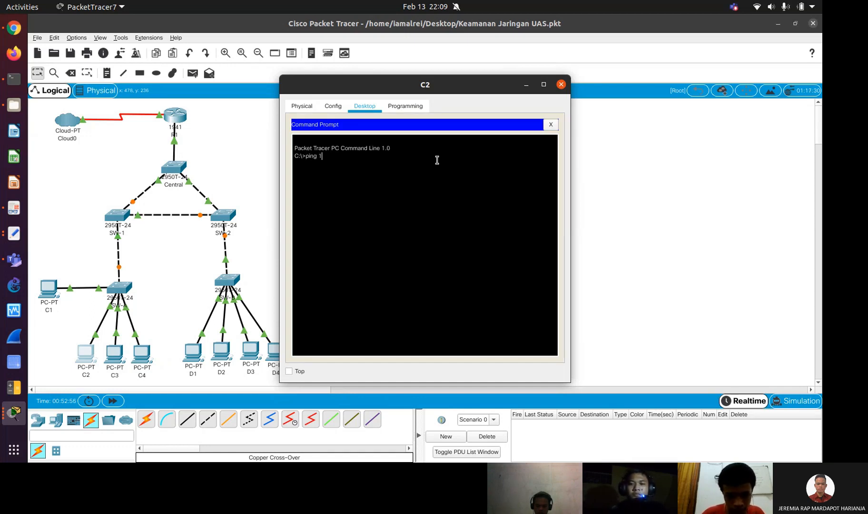
{"action": "key", "text": "BackSpace"}
{"action": "type", "text": "92.168"}
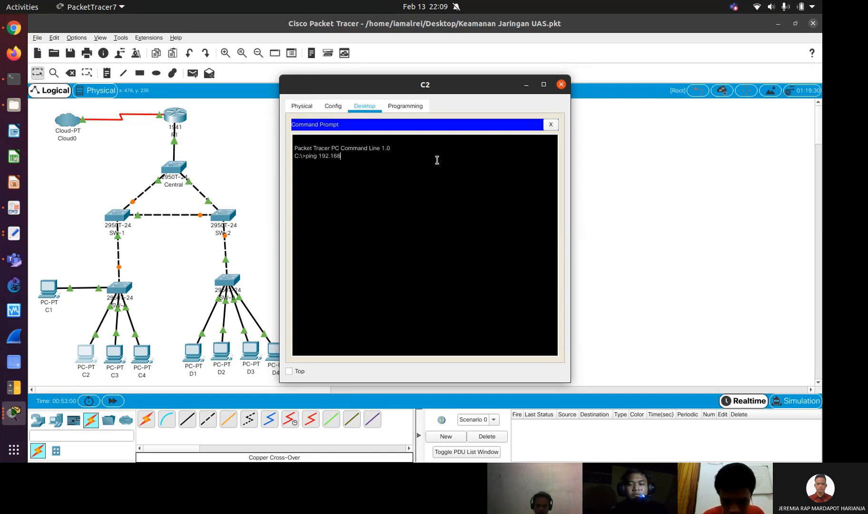
{"action": "type", "text": ".10.2"}
{"action": "key", "text": "Return"}
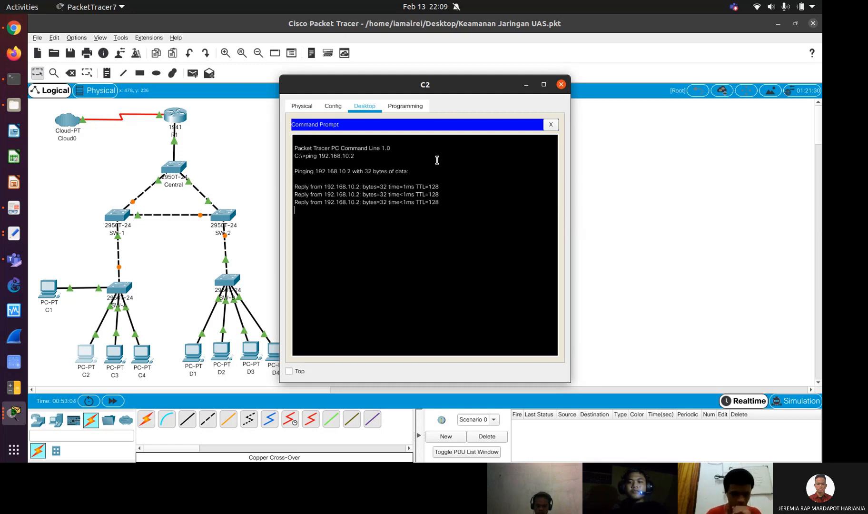
{"action": "left_click", "coordinate": [189, 297]}
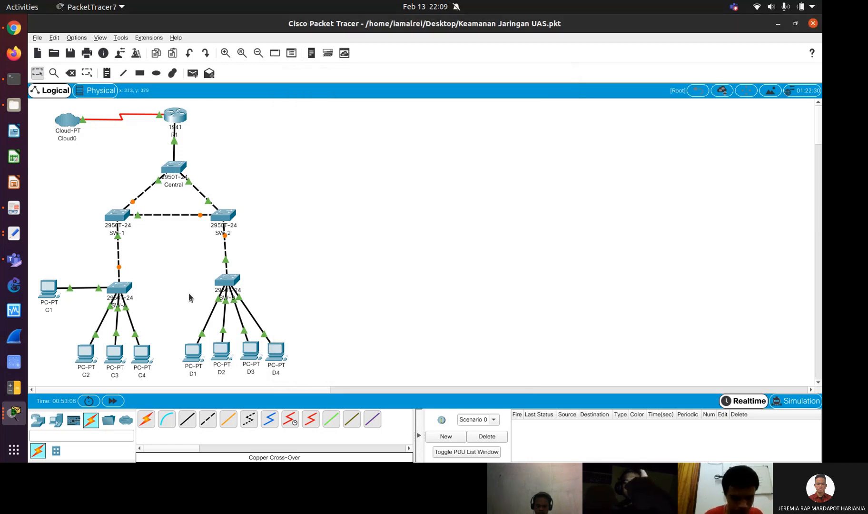
Ping 192.168.5.4 from PC D1's command prompt and close D1's window
{"action": "left_click", "coordinate": [193, 355]}
{"action": "left_click", "coordinate": [365, 106]}
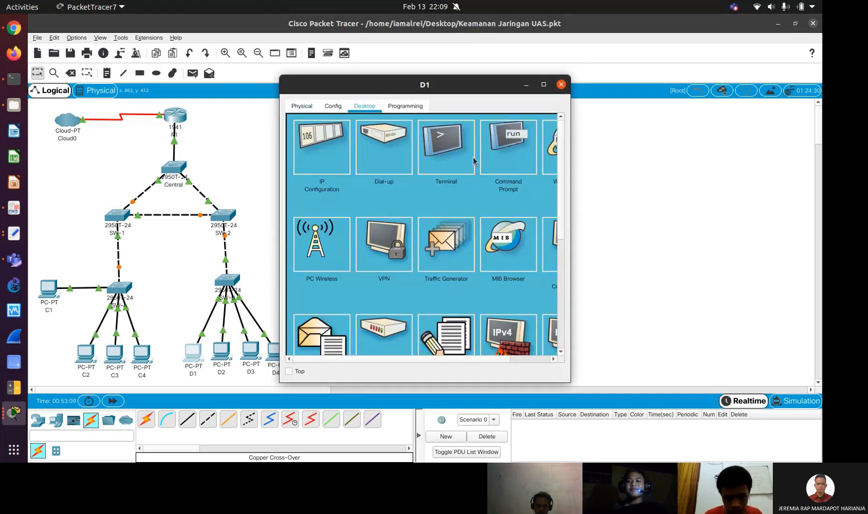
{"action": "left_click", "coordinate": [509, 155]}
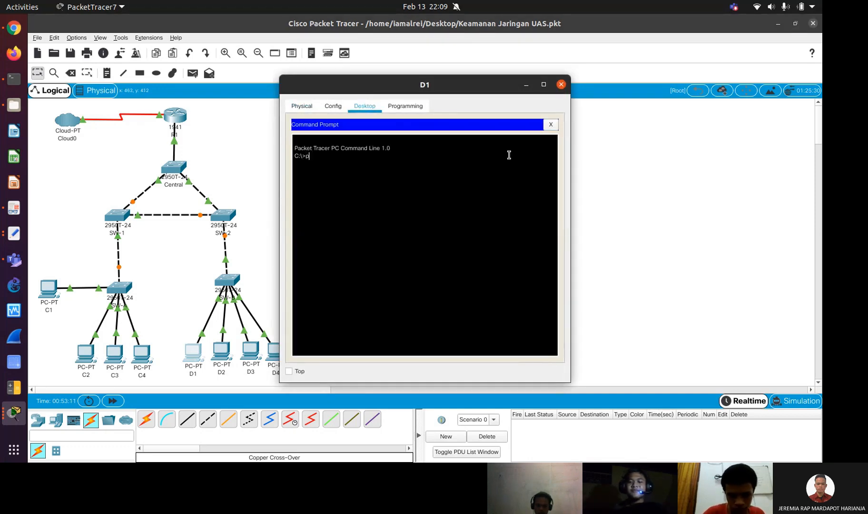
{"action": "type", "text": "ping 192.168"}
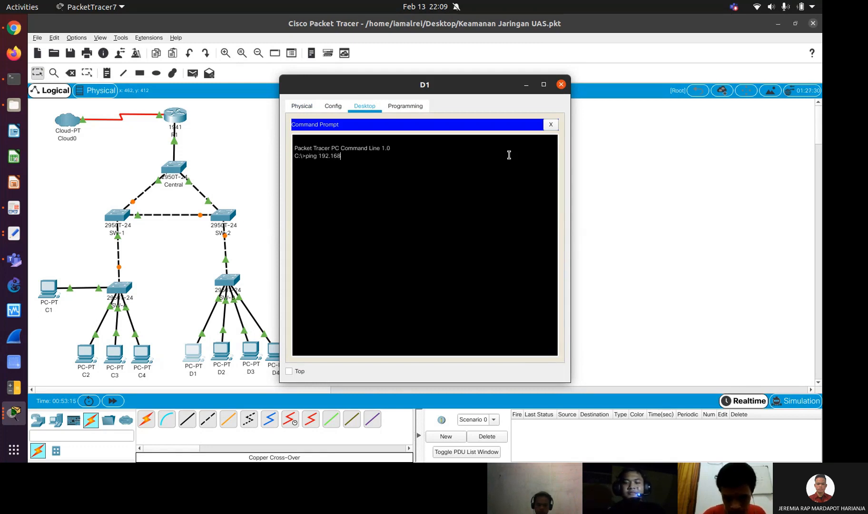
{"action": "type", "text": ".5.4"}
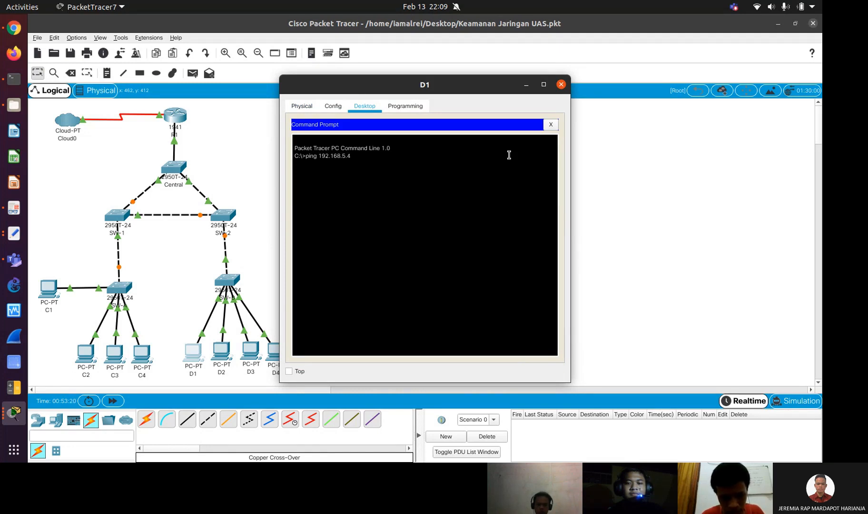
{"action": "key", "text": "Return"}
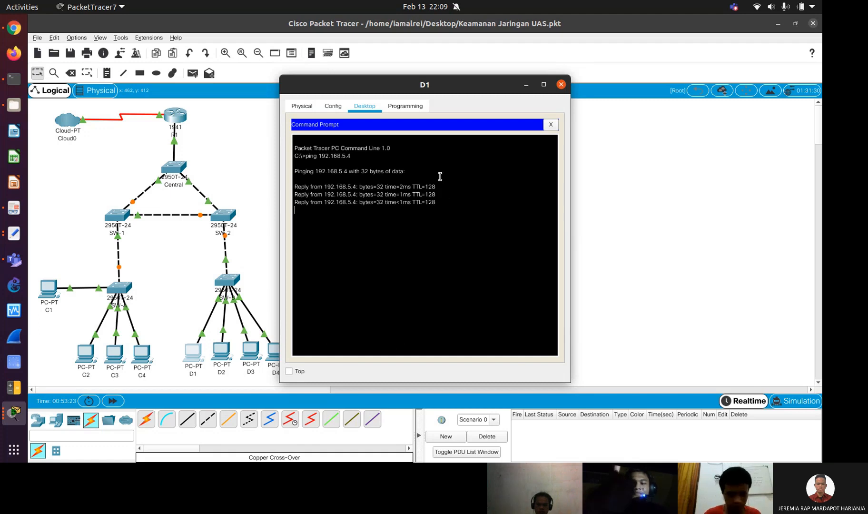
{"action": "left_click", "coordinate": [562, 84]}
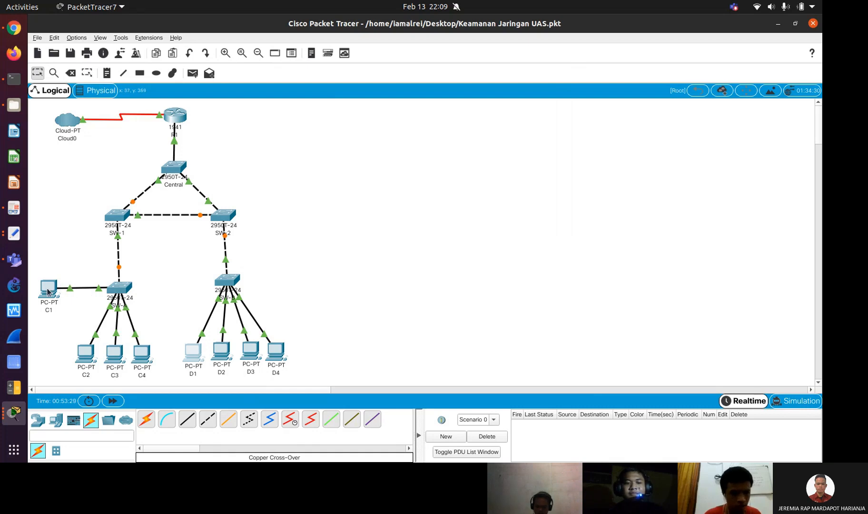
{"action": "left_click_drag", "start_coordinate": [47, 292], "coordinate": [47, 289]}
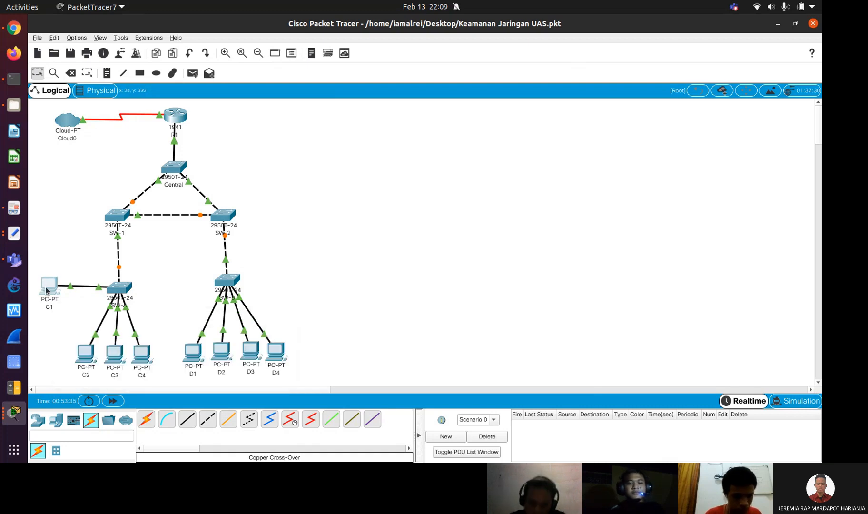
{"action": "left_click_drag", "start_coordinate": [48, 290], "coordinate": [50, 293]}
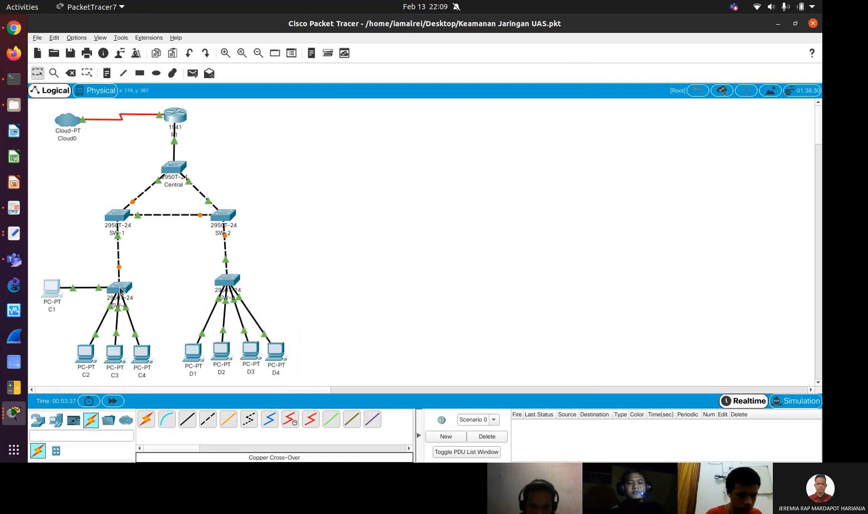
Open SW-A's command line and copy the swa VLAN 20 block, from vlan20 through no shutdown, out of the Untitled Document 2 notes
{"action": "left_click", "coordinate": [121, 291]}
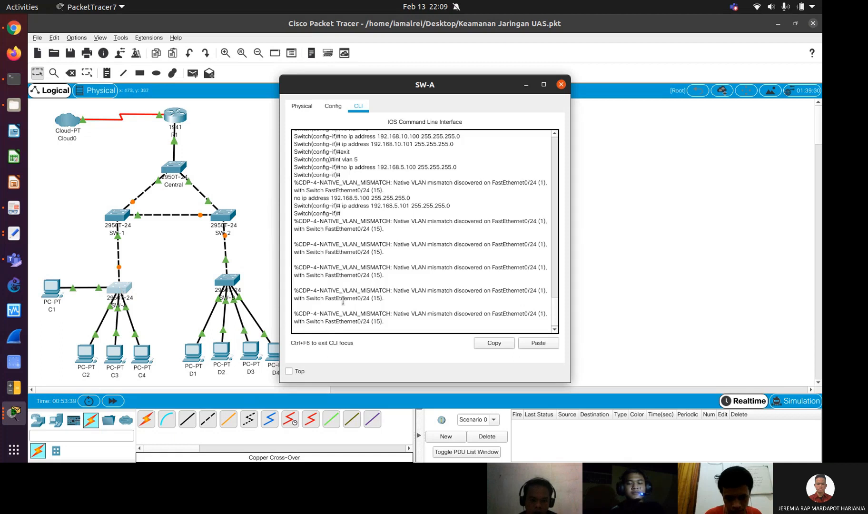
{"action": "key", "text": "Return"}
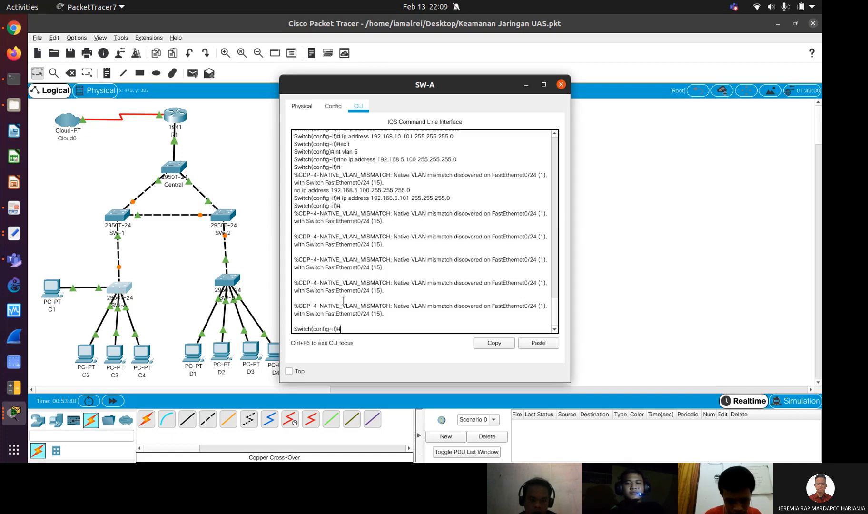
{"action": "left_click", "coordinate": [20, 244]}
{"action": "left_click", "coordinate": [21, 245]}
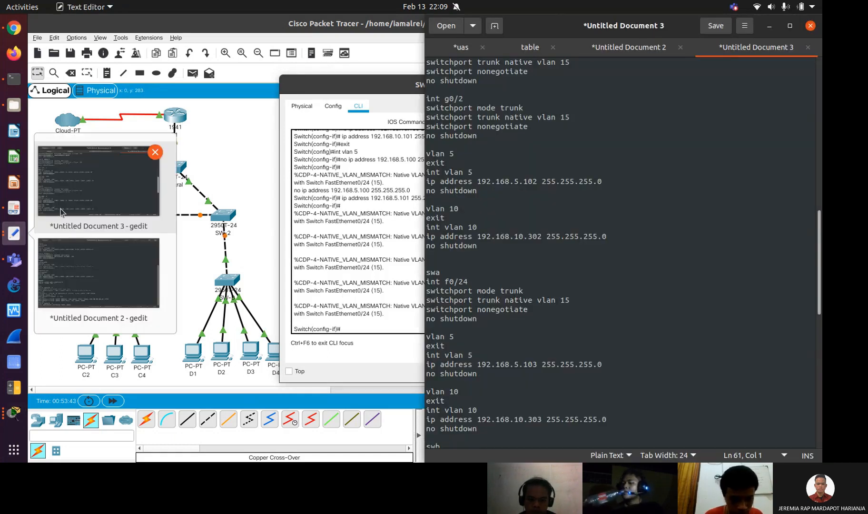
{"action": "left_click", "coordinate": [100, 260]}
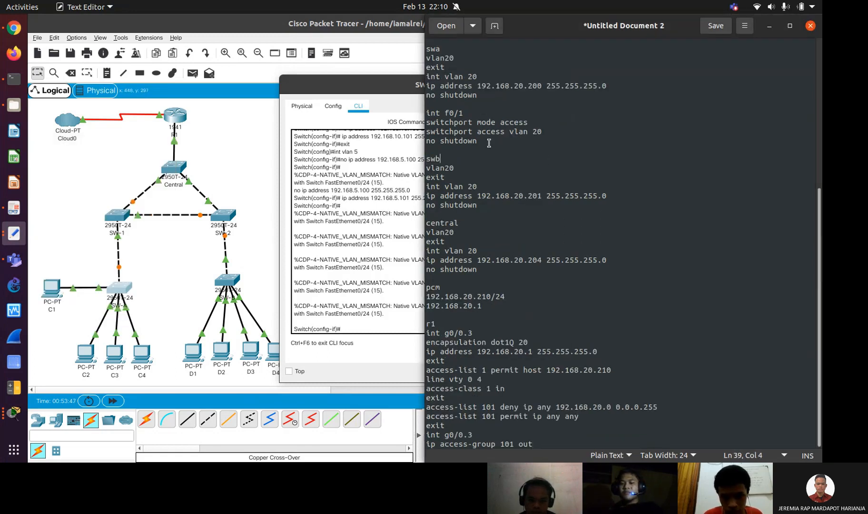
{"action": "left_click_drag", "start_coordinate": [427, 97], "coordinate": [425, 58]}
{"action": "right_click", "coordinate": [434, 64]}
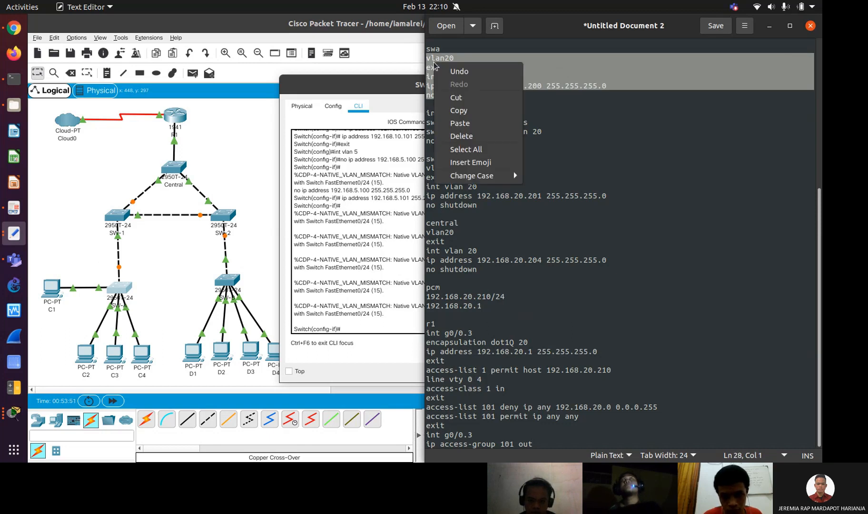
{"action": "left_click", "coordinate": [459, 110]}
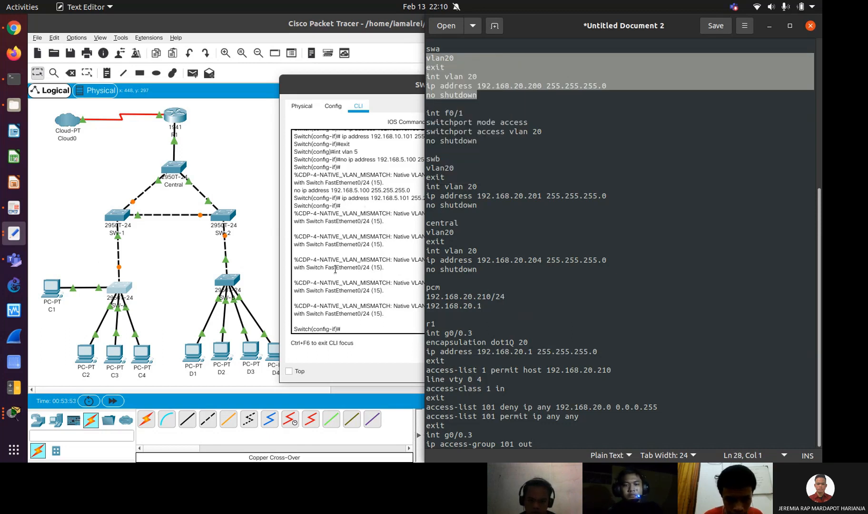
Exit SW-A's interface configuration, tile its window beside the notes and try to apply the copied VLAN 20 block
{"action": "left_click", "coordinate": [348, 315]}
{"action": "type", "text": "exit"}
{"action": "key", "text": "Return"}
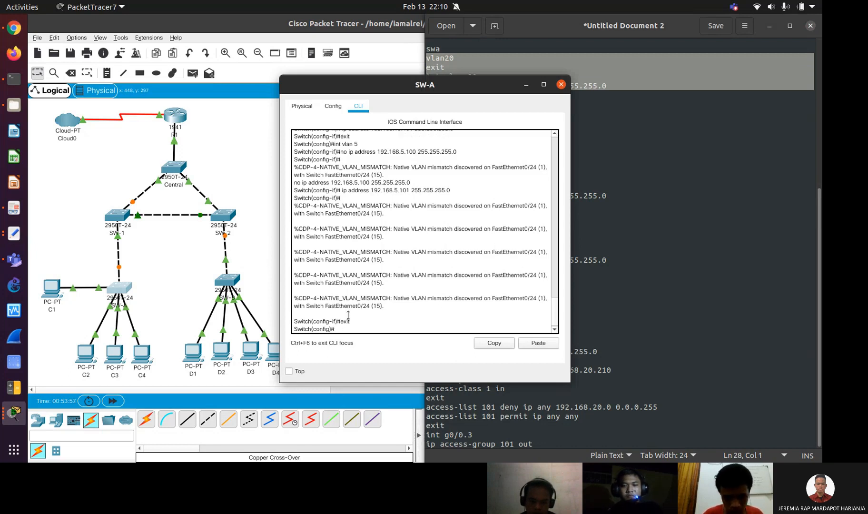
{"action": "key", "text": "super+Left"}
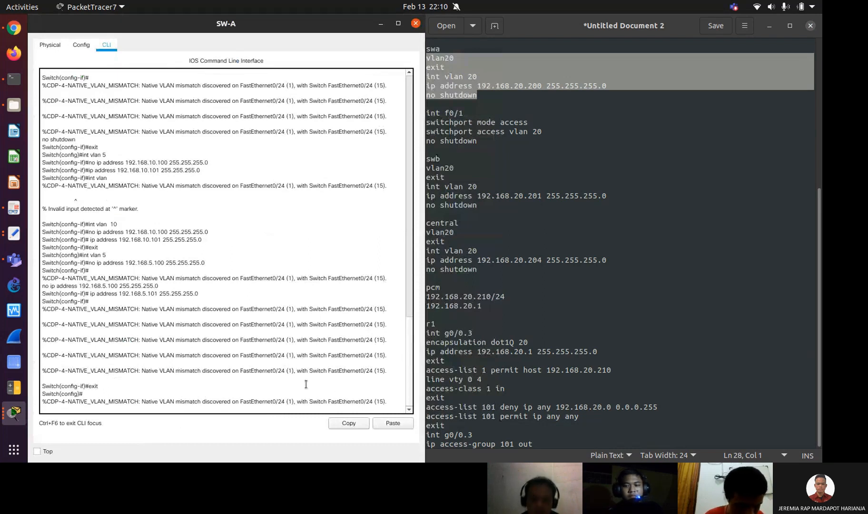
{"action": "left_click", "coordinate": [397, 423]}
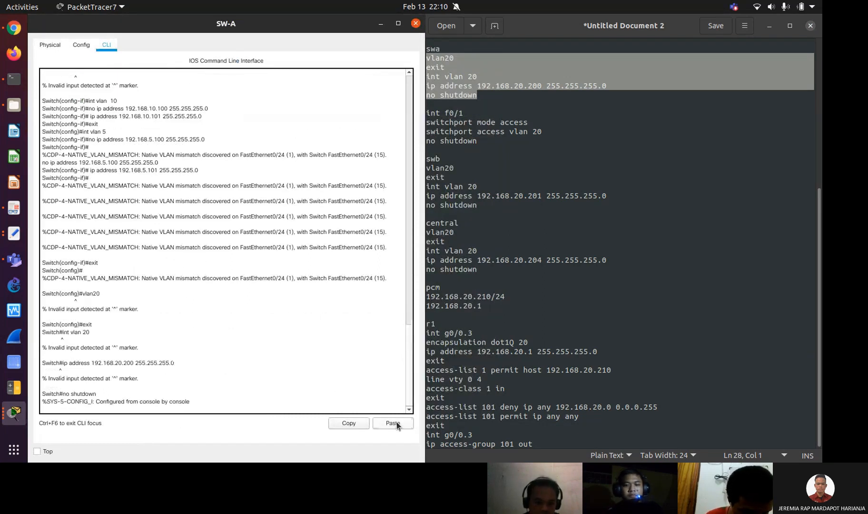
Re-enter SW-A's global configuration mode, create VLAN 20 and exit the VLAN configuration
{"action": "key", "text": "Up"}
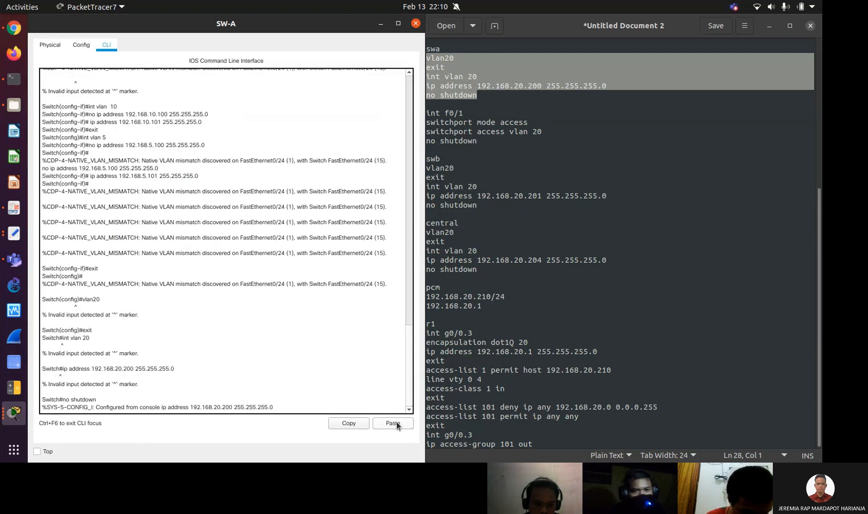
{"action": "key", "text": "Up"}
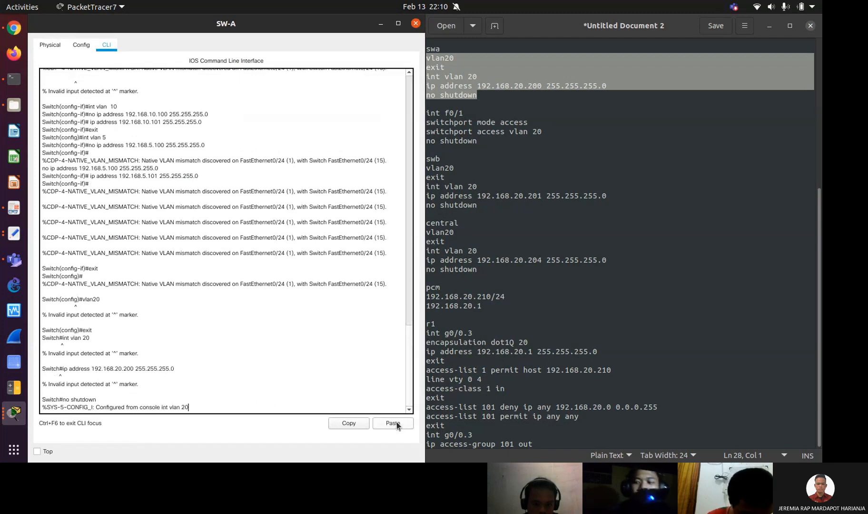
{"action": "key", "text": "Up"}
{"action": "key", "text": "Return"}
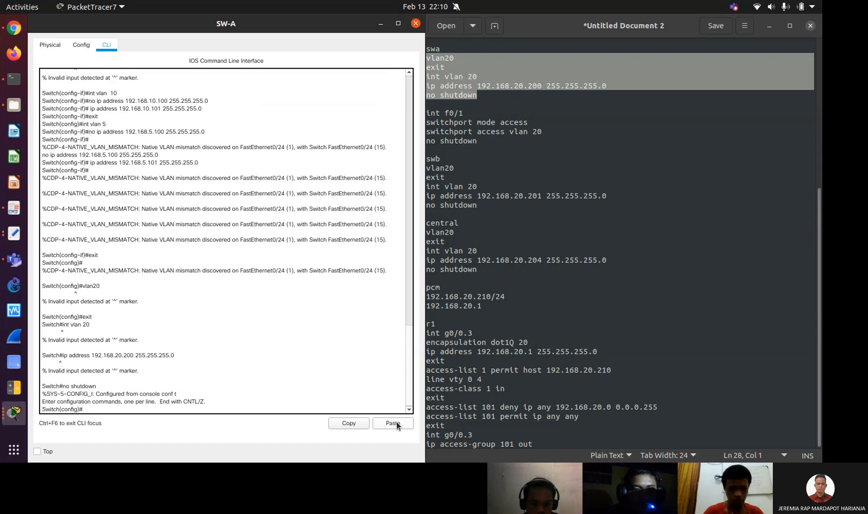
{"action": "type", "text": "vlan"}
{"action": "key", "text": "Return"}
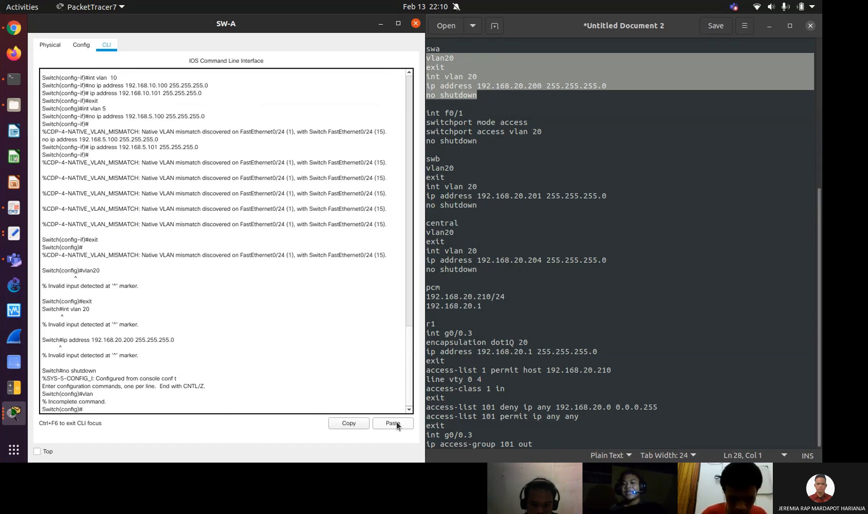
{"action": "type", "text": "vlan 20"}
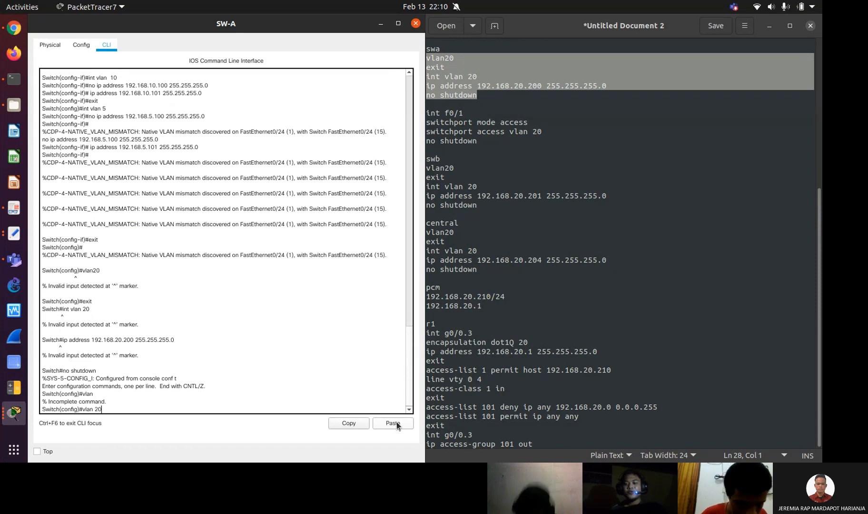
{"action": "key", "text": "Return"}
{"action": "type", "text": "exit"}
{"action": "key", "text": "Return"}
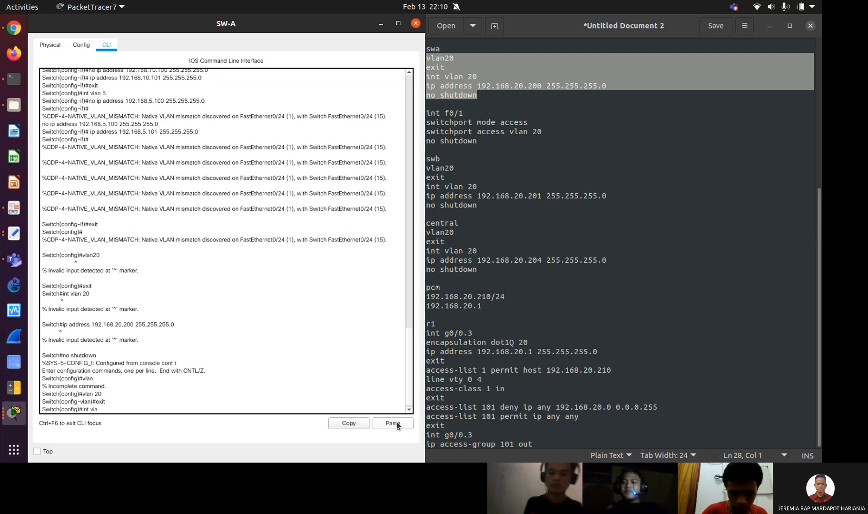
Enter SW-A's VLAN 20 interface configuration and assign IP address 192.168.20.200 255.255.255.0, copied from the notes
{"action": "type", "text": "int vlan 20"}
{"action": "key", "text": "Return"}
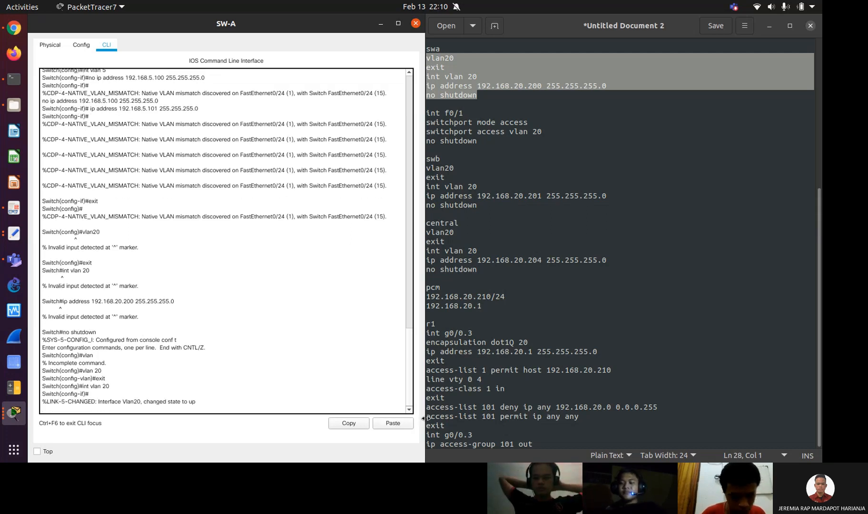
{"action": "key", "text": "Return"}
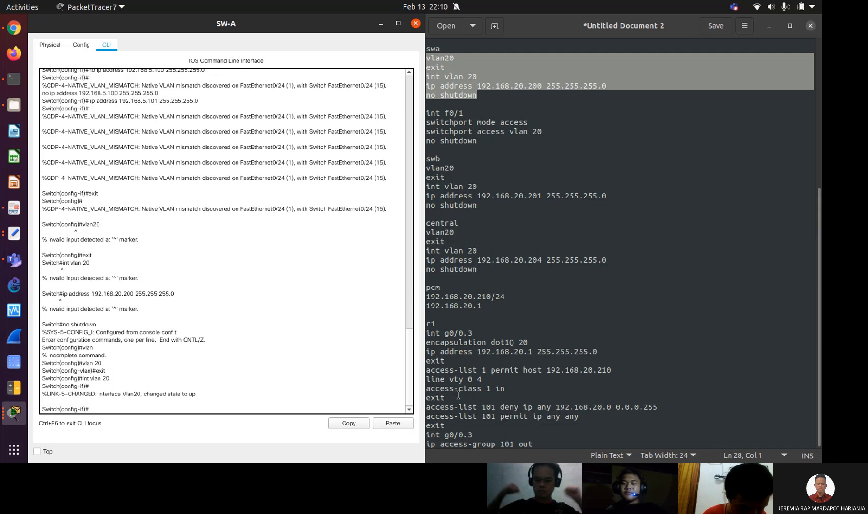
{"action": "triple_click", "coordinate": [522, 89]}
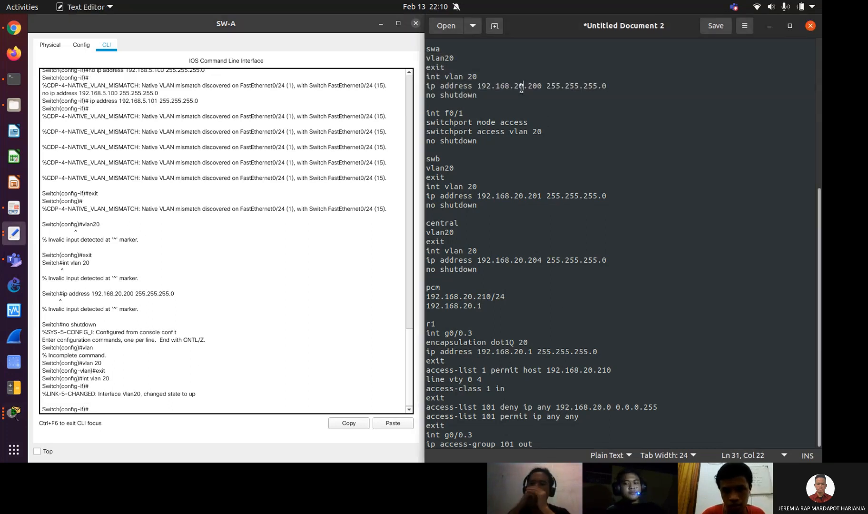
{"action": "right_click", "coordinate": [521, 89]}
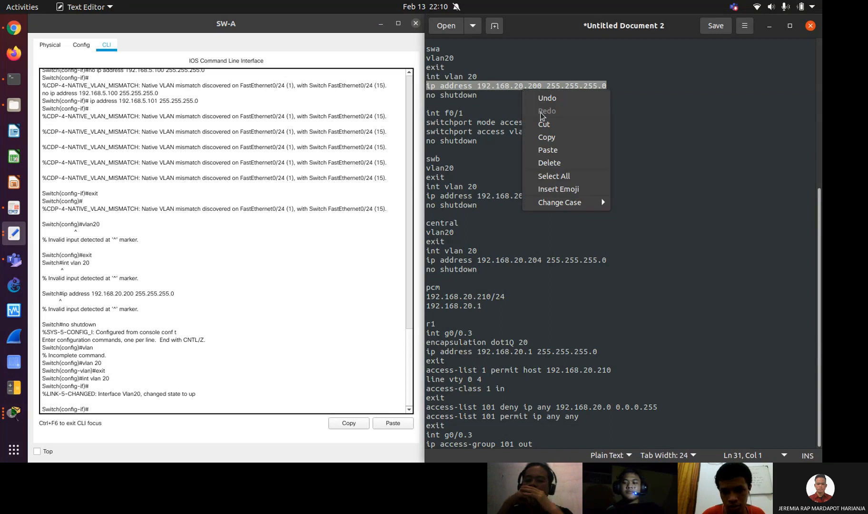
{"action": "left_click", "coordinate": [552, 138]}
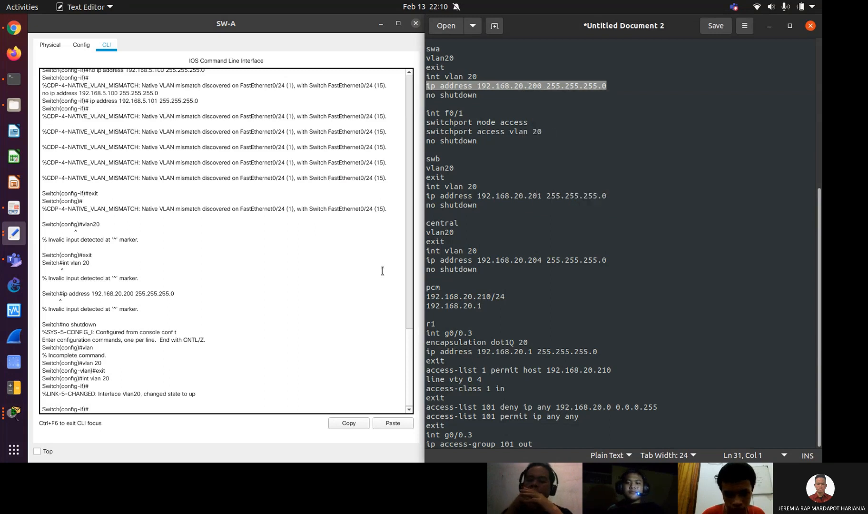
{"action": "left_click", "coordinate": [290, 388]}
{"action": "left_click", "coordinate": [391, 423]}
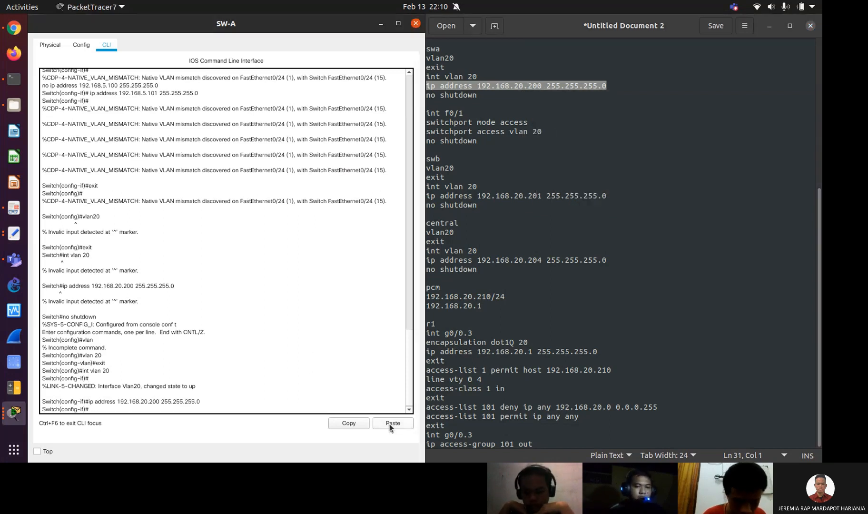
Enable SW-A's VLAN 20 interface with no shutdown and close the SW-A window
{"action": "type", "text": "no"}
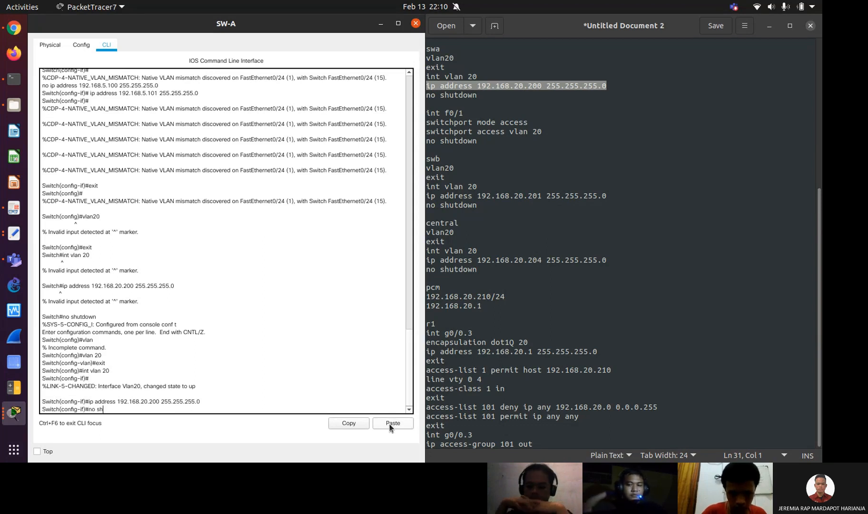
{"action": "type", "text": " sh"}
{"action": "key", "text": "Return"}
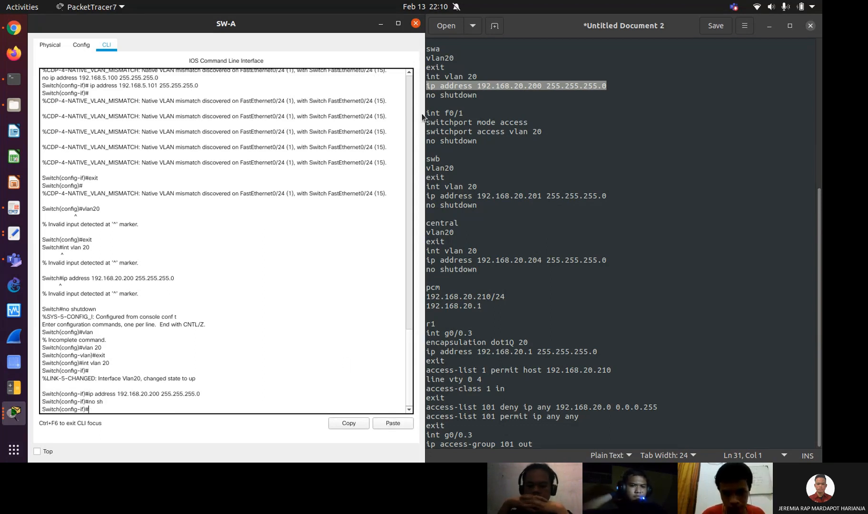
{"action": "left_click", "coordinate": [415, 23]}
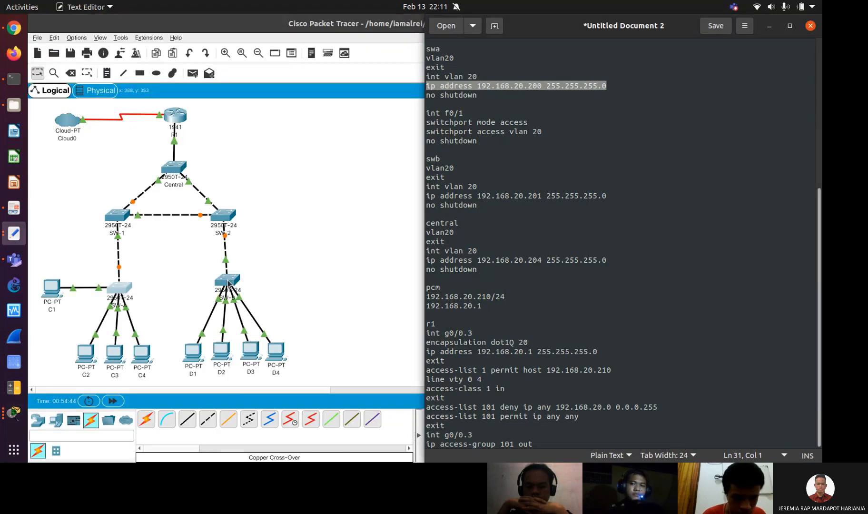
Open SW-B's command line beside the notes and remove the 192.168.20.200 address line from the swa block
{"action": "left_click", "coordinate": [227, 283]}
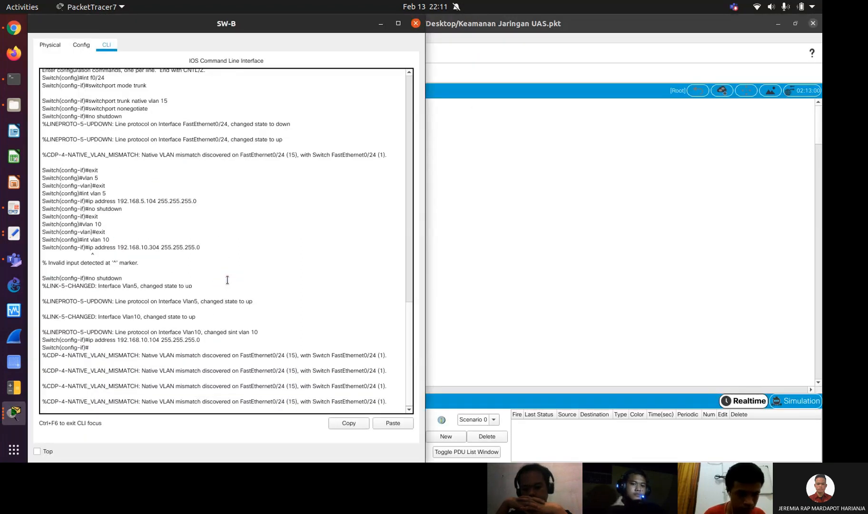
{"action": "left_click", "coordinate": [11, 236]}
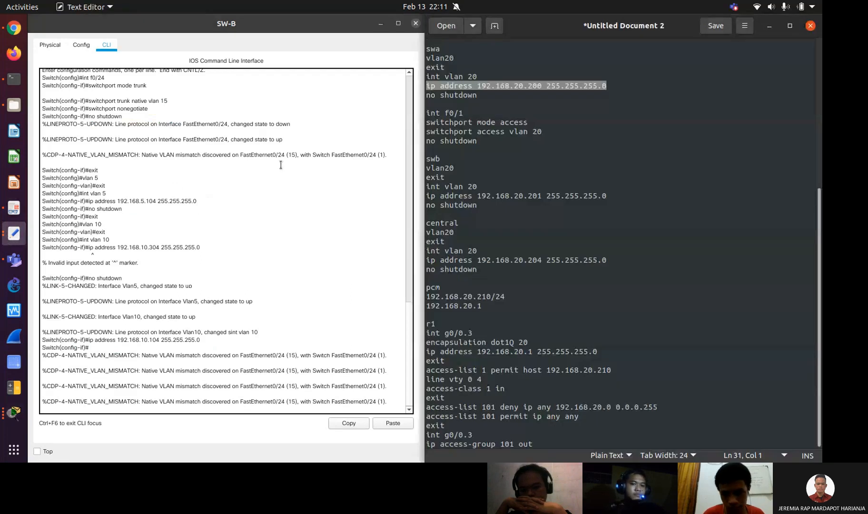
{"action": "key", "text": "Return"}
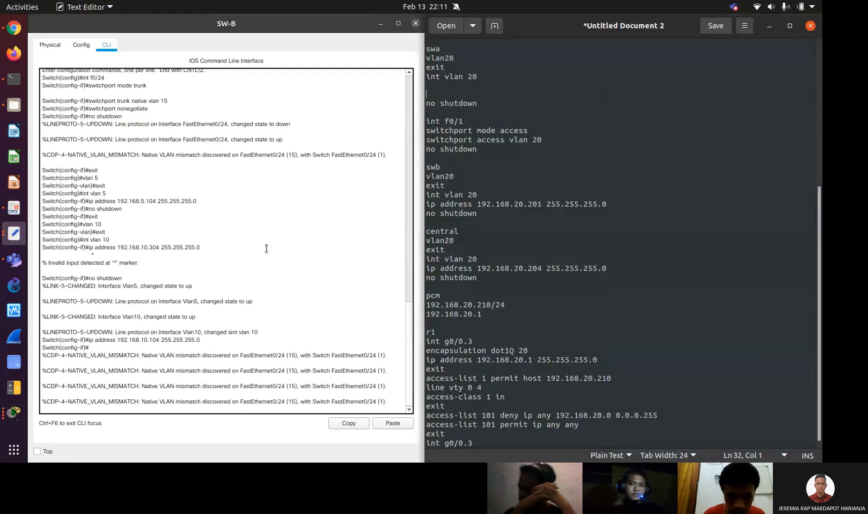
{"action": "key", "text": "BackSpace"}
{"action": "key", "text": "BackSpace"}
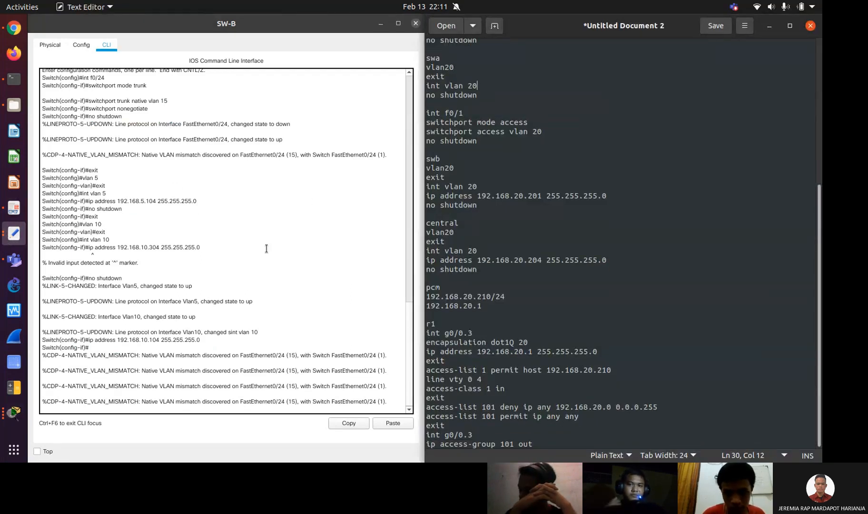
Leave SW-B's interface configuration, create VLAN 20 and exit the VLAN configuration
{"action": "left_click", "coordinate": [221, 235]}
{"action": "key", "text": "Return"}
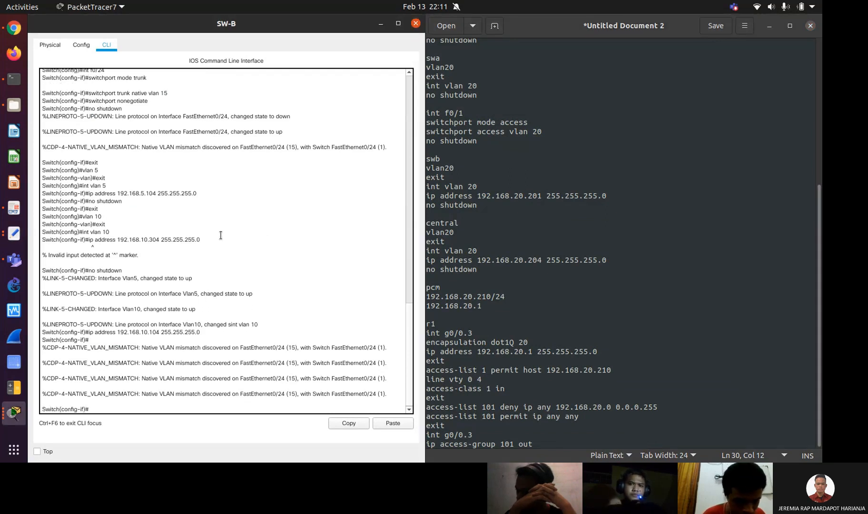
{"action": "type", "text": "exit"}
{"action": "key", "text": "Return"}
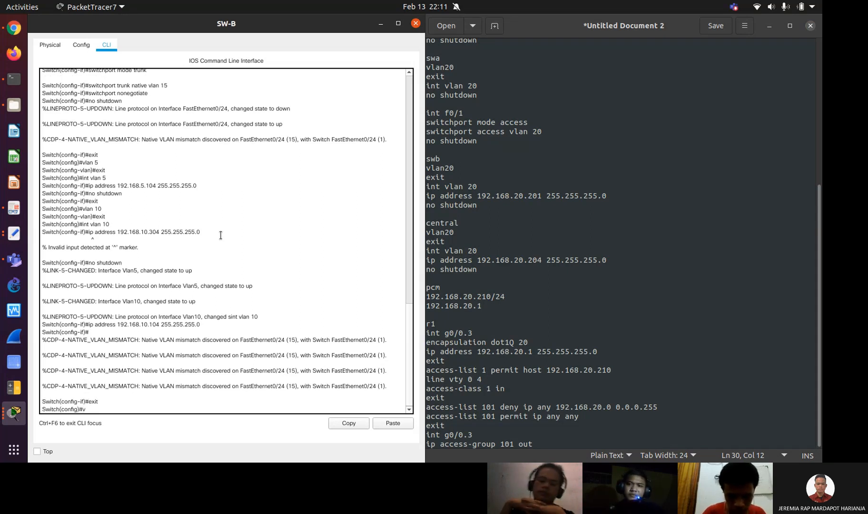
{"action": "type", "text": "vlan 20"}
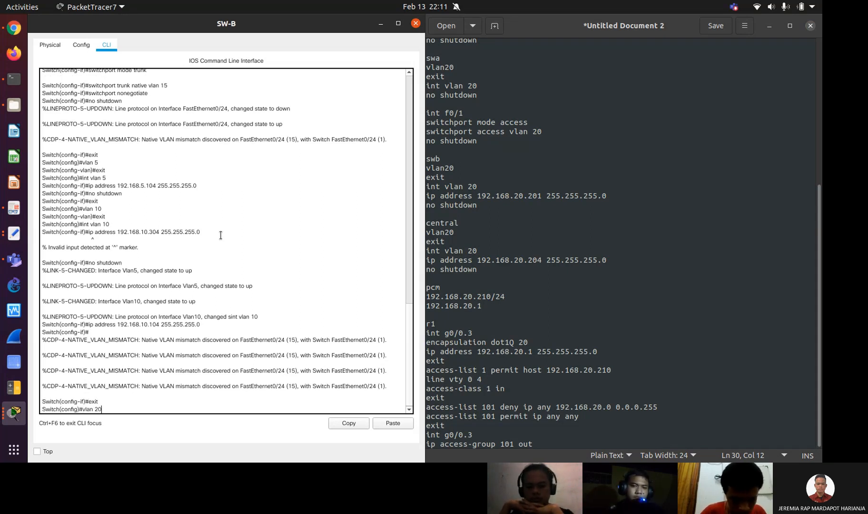
{"action": "key", "text": "Return"}
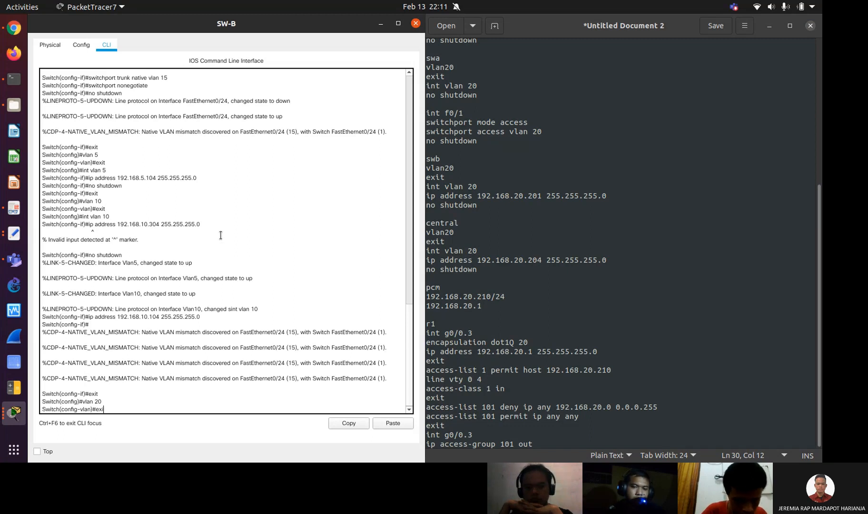
{"action": "type", "text": "exit"}
{"action": "key", "text": "Return"}
Enter SW-B's VLAN 20 interface configuration and assign IP address 192.168.20.201 255.255.255.0, copied from the swb block of the notes
{"action": "type", "text": "int"}
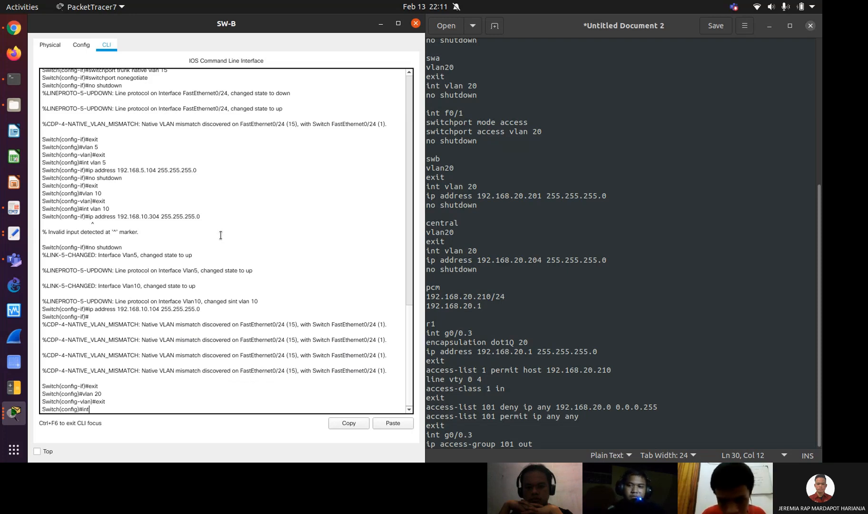
{"action": "type", "text": "vlan 2"}
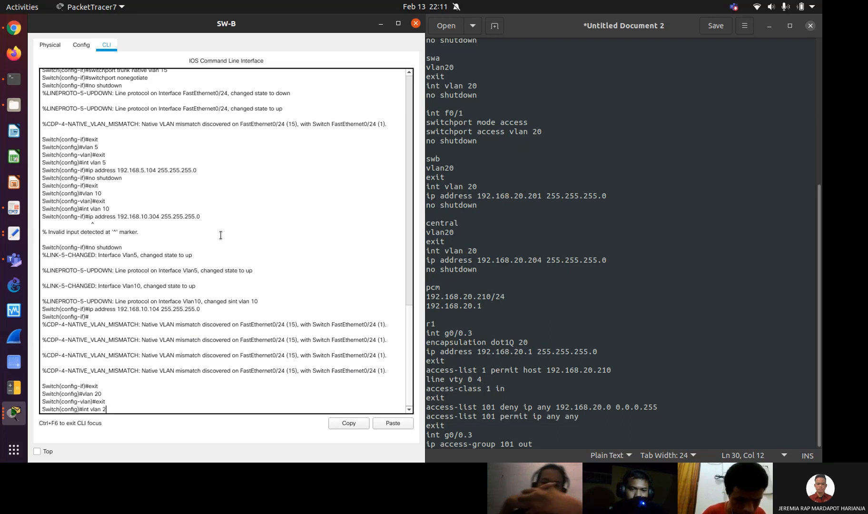
{"action": "type", "text": "0"}
{"action": "key", "text": "Return"}
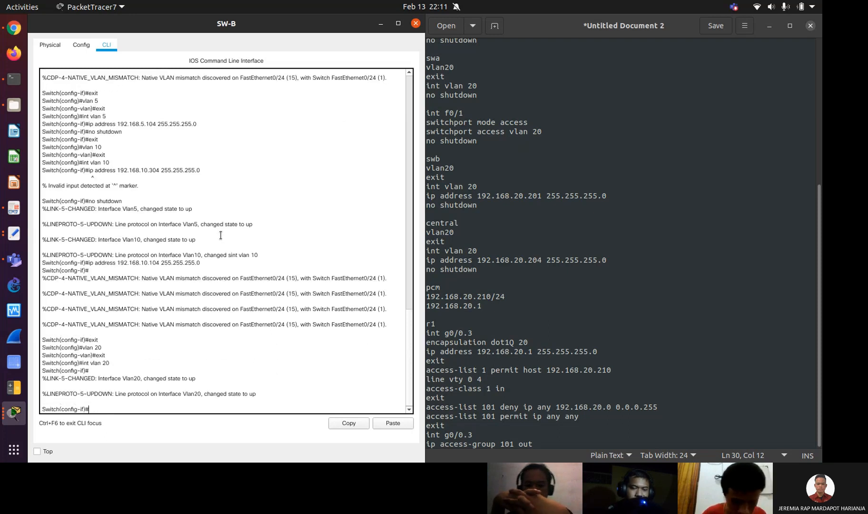
{"action": "triple_click", "coordinate": [467, 194]}
{"action": "right_click", "coordinate": [468, 194]}
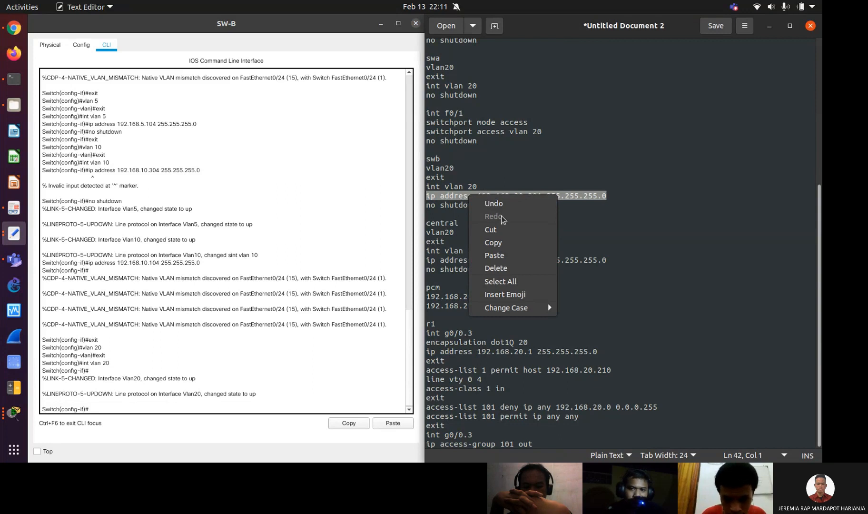
{"action": "left_click", "coordinate": [508, 243]}
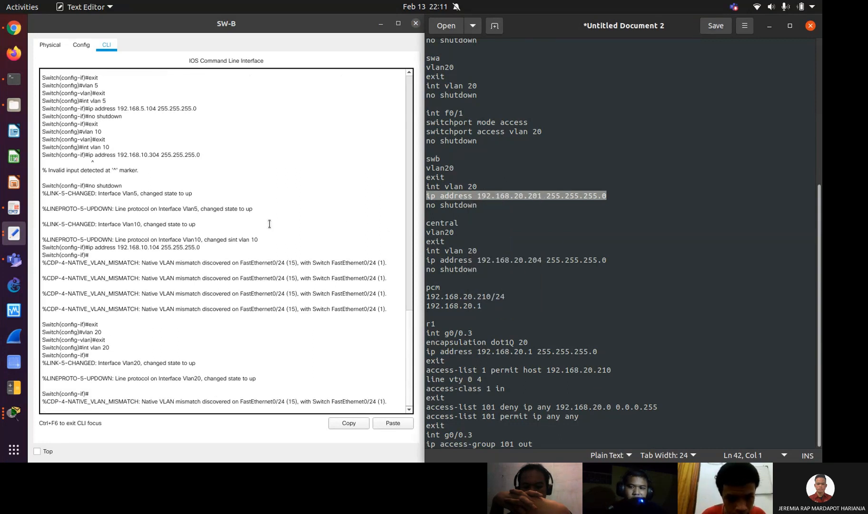
{"action": "left_click", "coordinate": [133, 406]}
{"action": "key", "text": "Return"}
{"action": "right_click", "coordinate": [133, 409]}
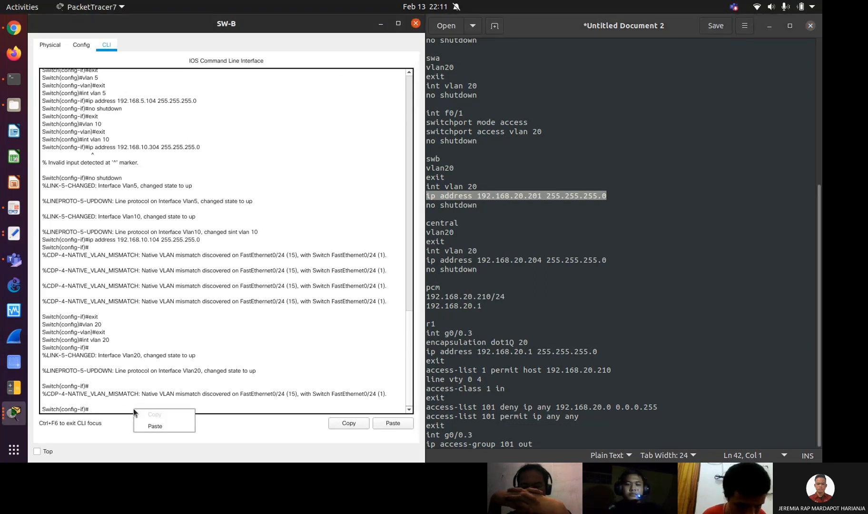
{"action": "left_click", "coordinate": [152, 425]}
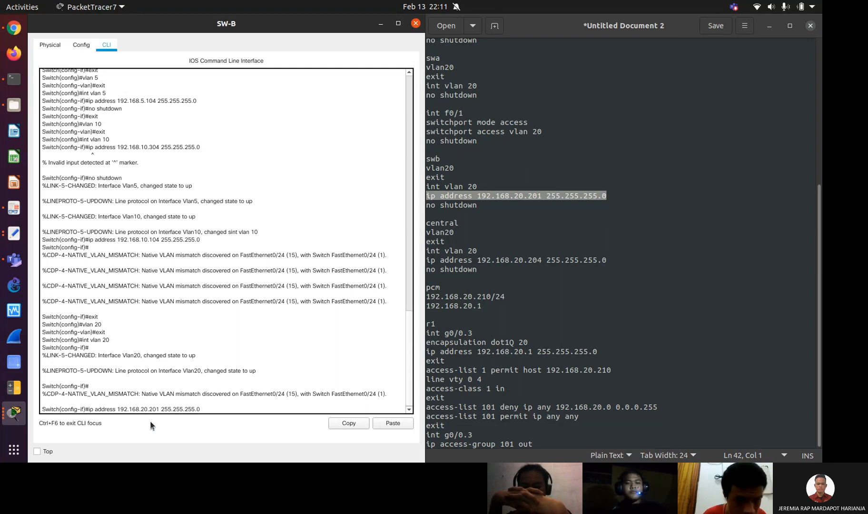
{"action": "key", "text": "Return"}
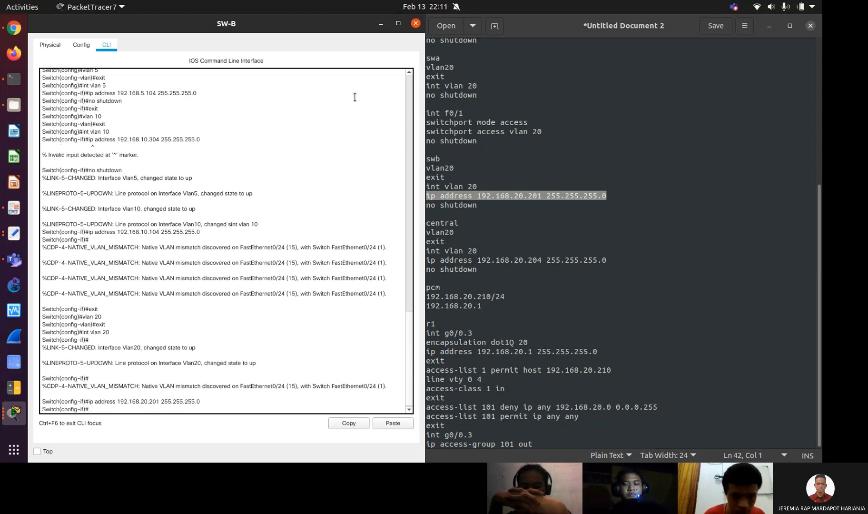
Minimise SW-B's window and check the port and VLAN address summaries of SW-A and SW-B in the topology
{"action": "left_click", "coordinate": [381, 24]}
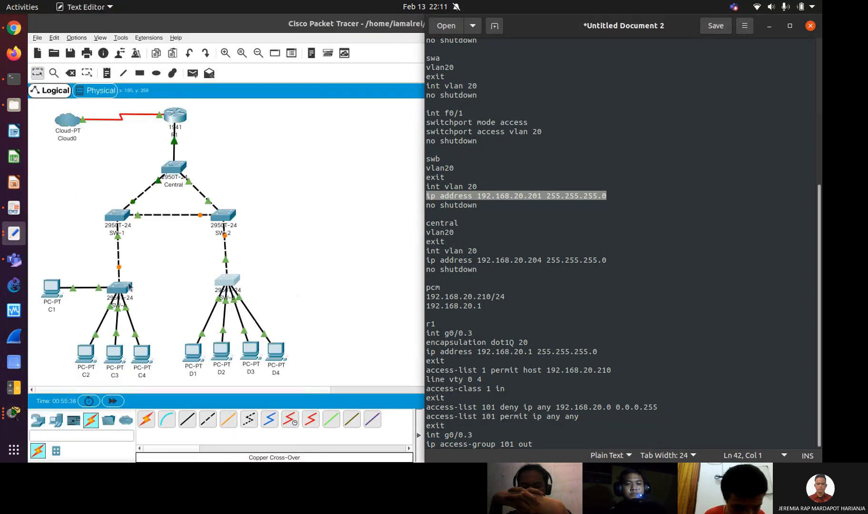
{"action": "left_click", "coordinate": [153, 274]}
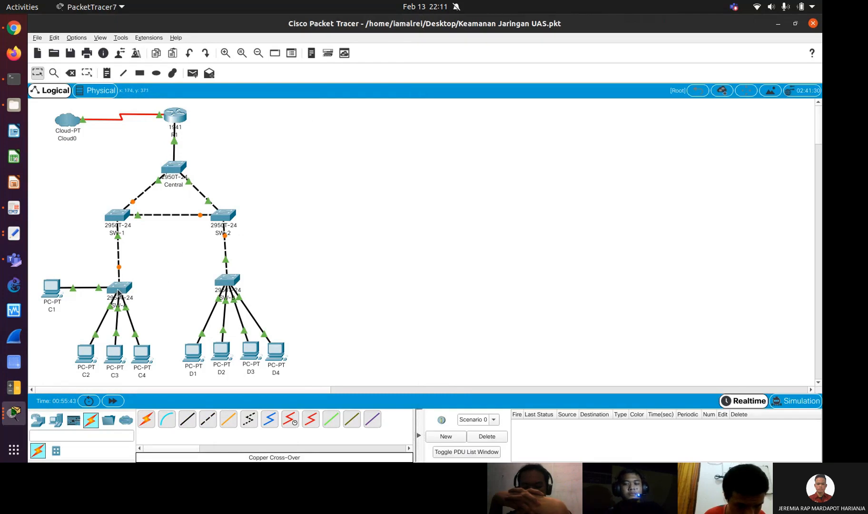
{"action": "mouse_move", "coordinate": [118, 292]}
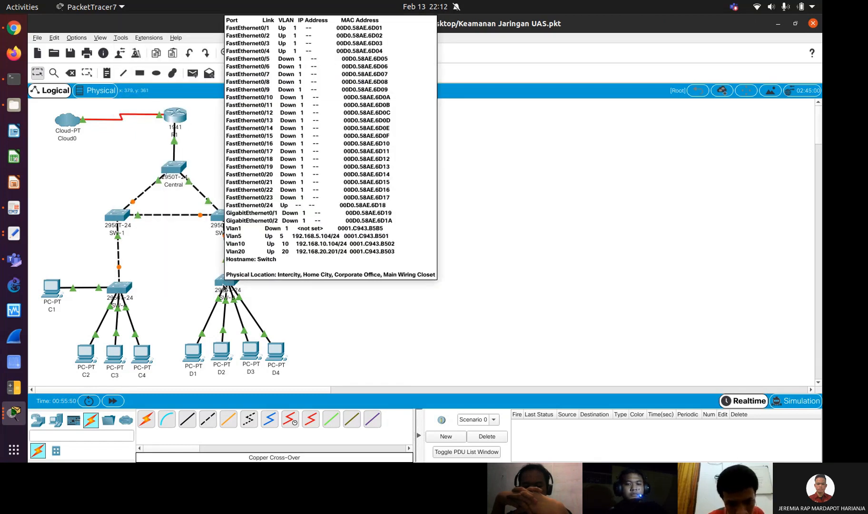
Open SW-1's command line, tile its window to half the screen and enter global configuration mode
{"action": "left_click", "coordinate": [117, 218]}
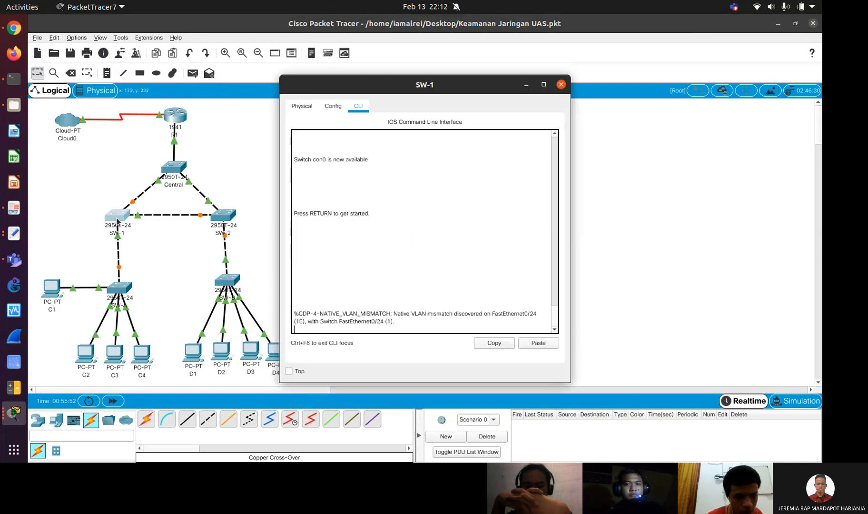
{"action": "key", "text": "super+Left"}
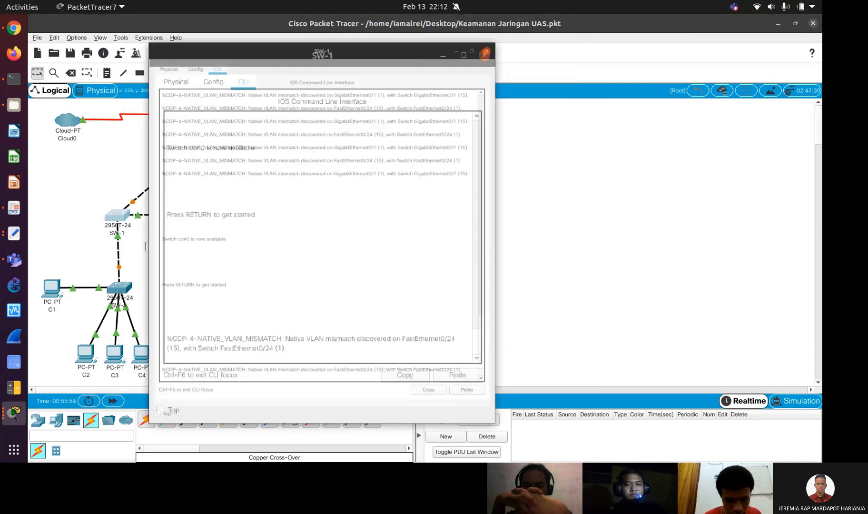
{"action": "key", "text": "Return"}
{"action": "type", "text": "en"}
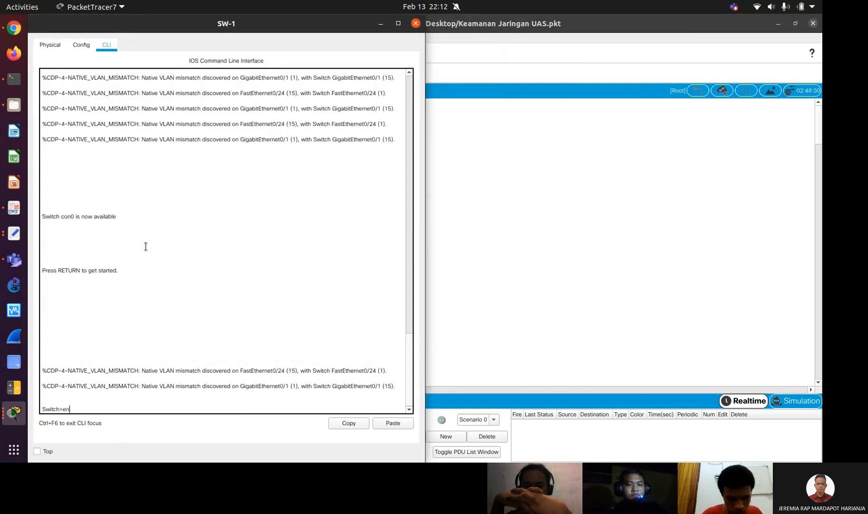
{"action": "type", "text": "a"}
{"action": "key", "text": "Return"}
{"action": "type", "text": "conf "}
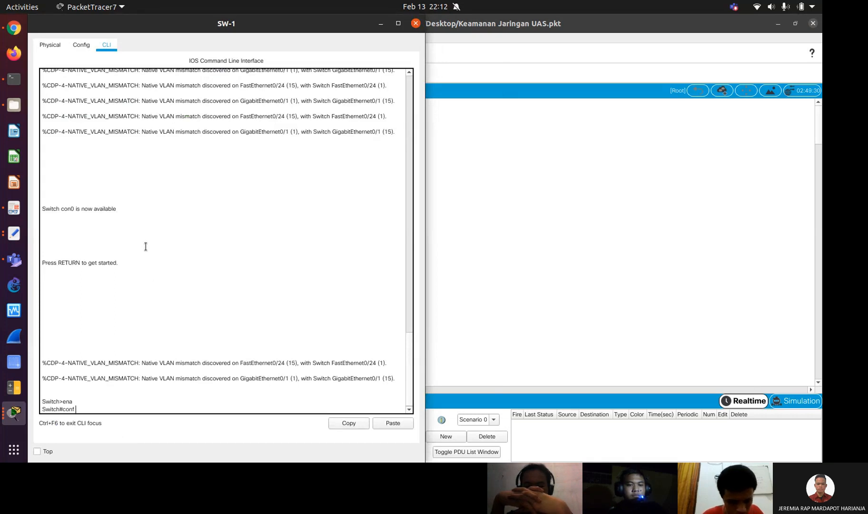
{"action": "type", "text": "t"}
{"action": "key", "text": "Return"}
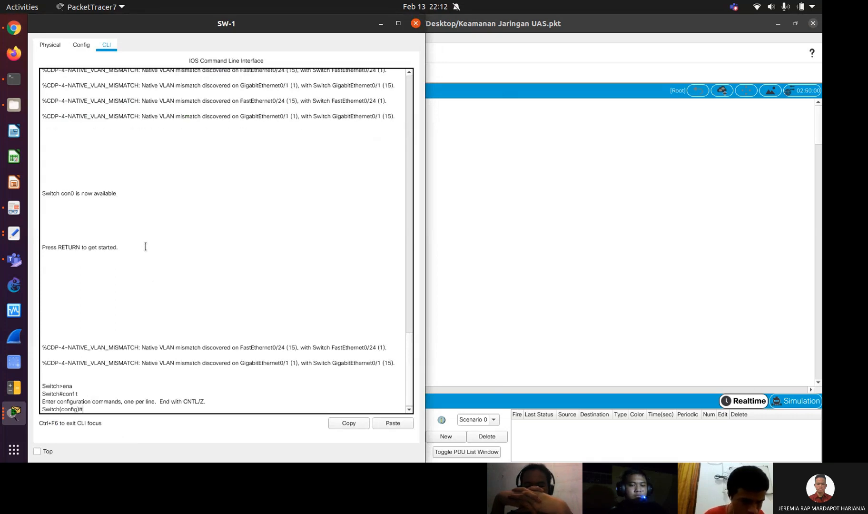
Show the notes beside SW-1's command line, create VLAN 20 on SW-1 and enter the VLAN 20 interface configuration
{"action": "left_click", "coordinate": [14, 233]}
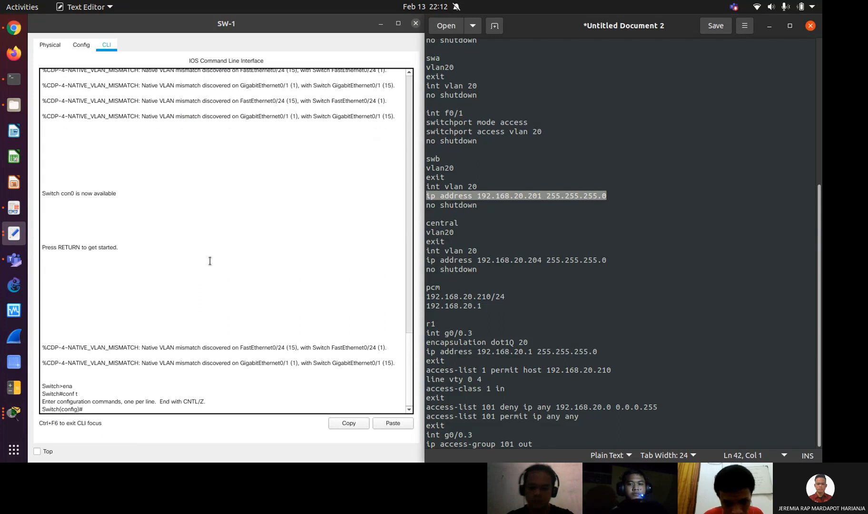
{"action": "type", "text": "vla"}
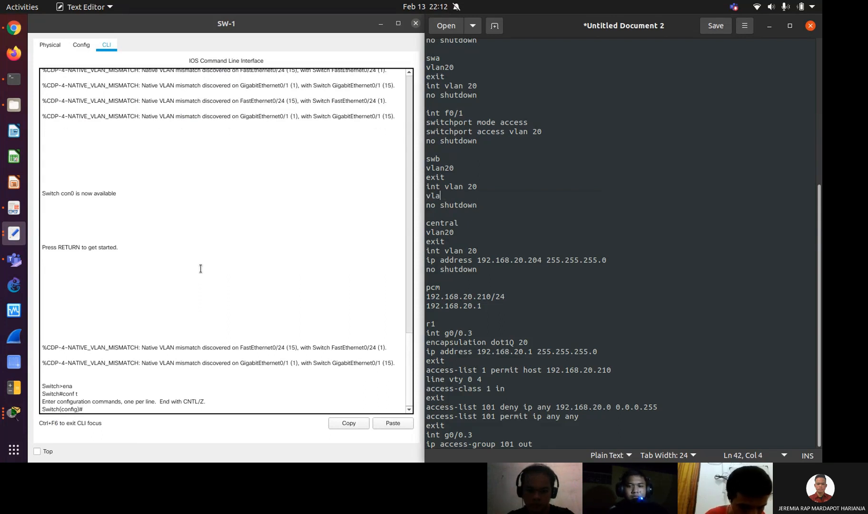
{"action": "left_click", "coordinate": [200, 269]}
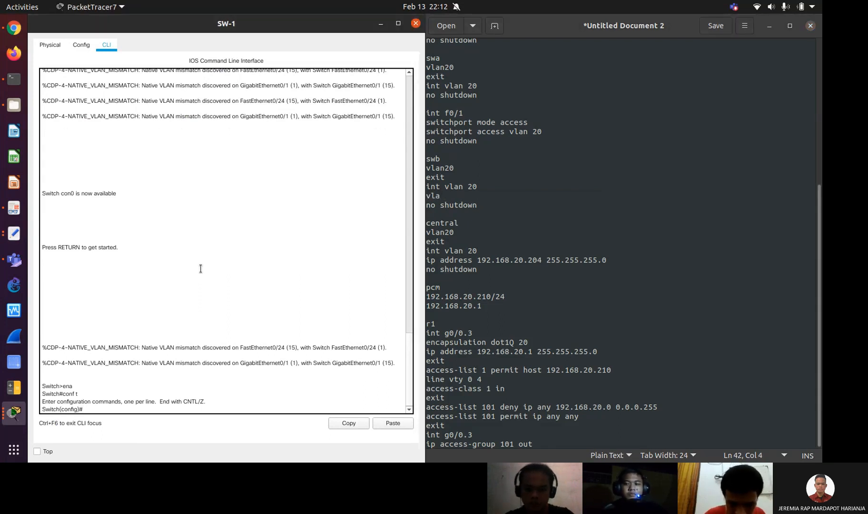
{"action": "type", "text": "vlan"}
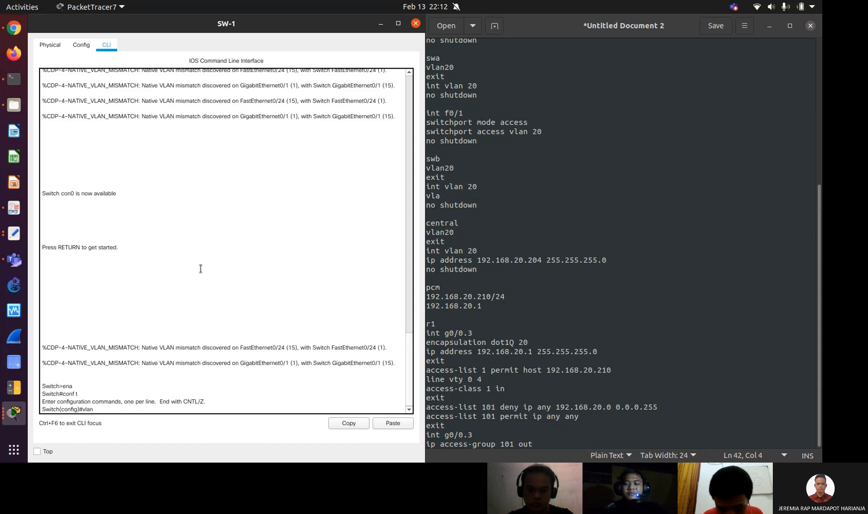
{"action": "type", "text": " 20"}
{"action": "key", "text": "Return"}
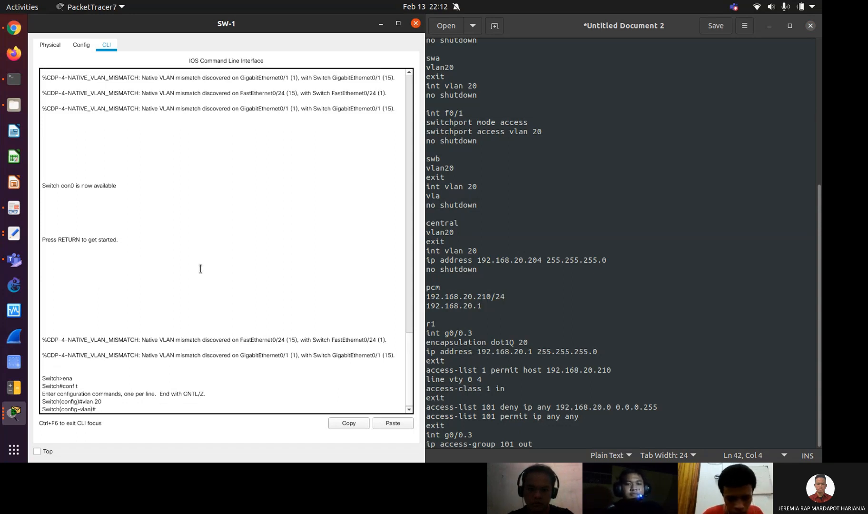
{"action": "type", "text": "exit"}
{"action": "key", "text": "Return"}
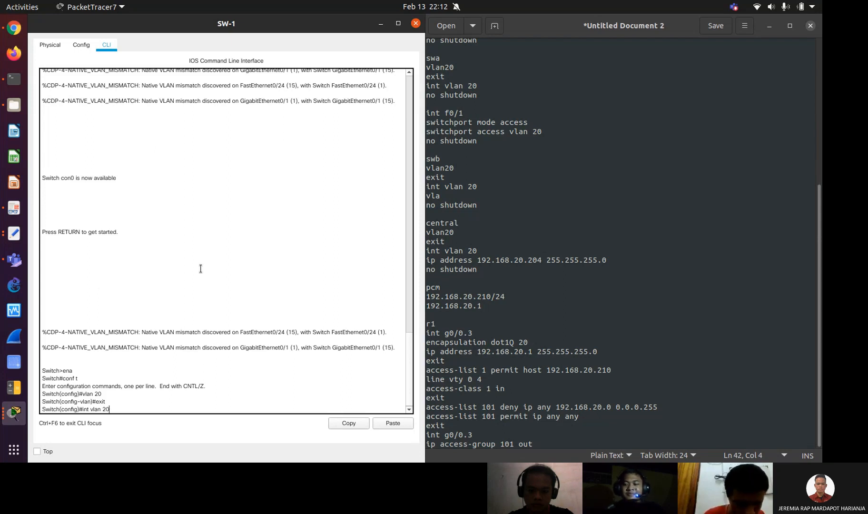
{"action": "key", "text": "Return"}
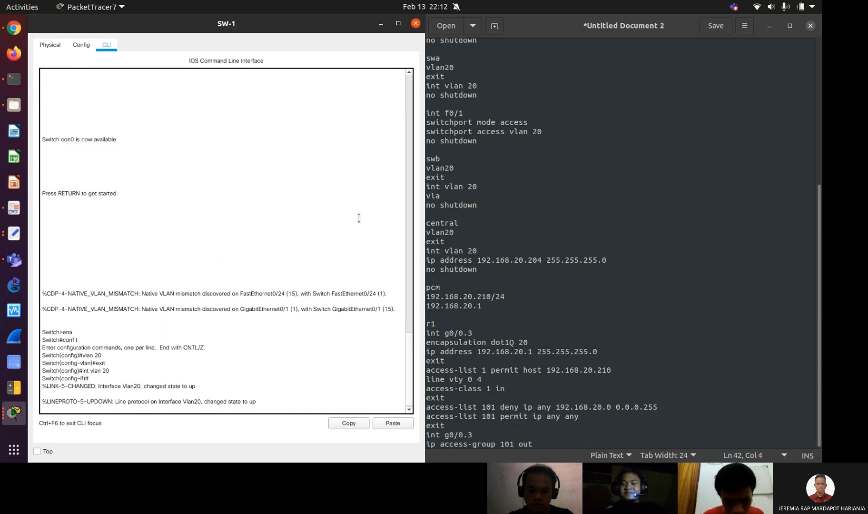
{"action": "left_click", "coordinate": [495, 250]}
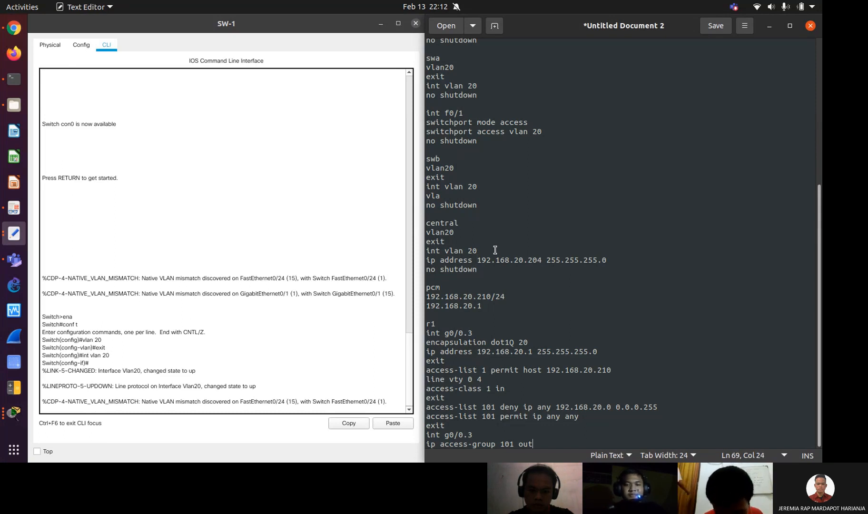
Select the ip address 192.168.20.202 255.255.255.0 line in the sw1 block of the notes
{"action": "key", "text": "Page_Up"}
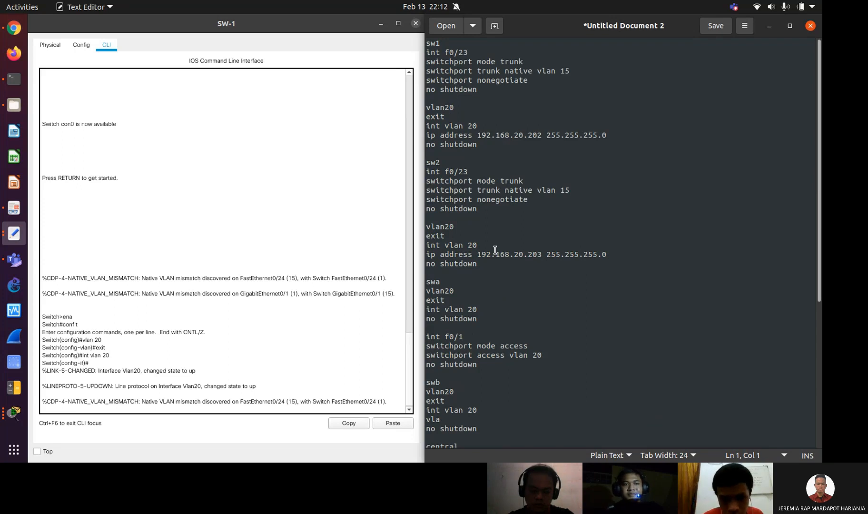
{"action": "triple_click", "coordinate": [499, 135]}
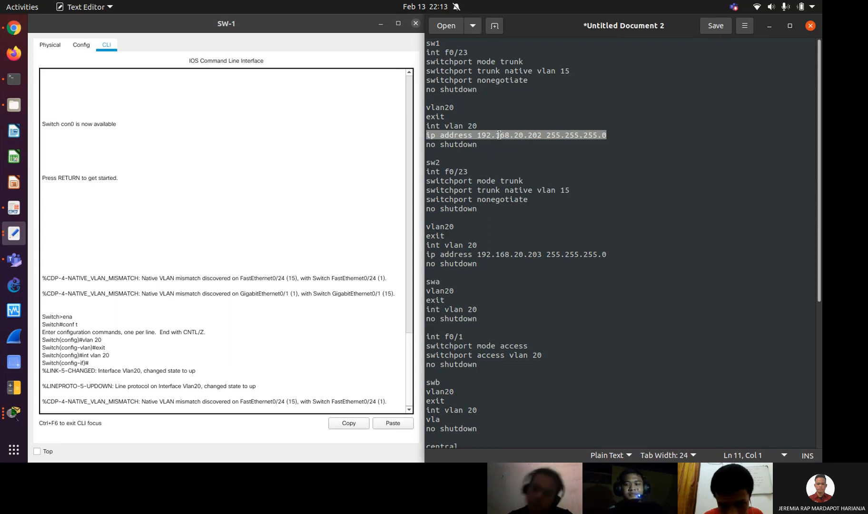
{"action": "right_click", "coordinate": [500, 137]}
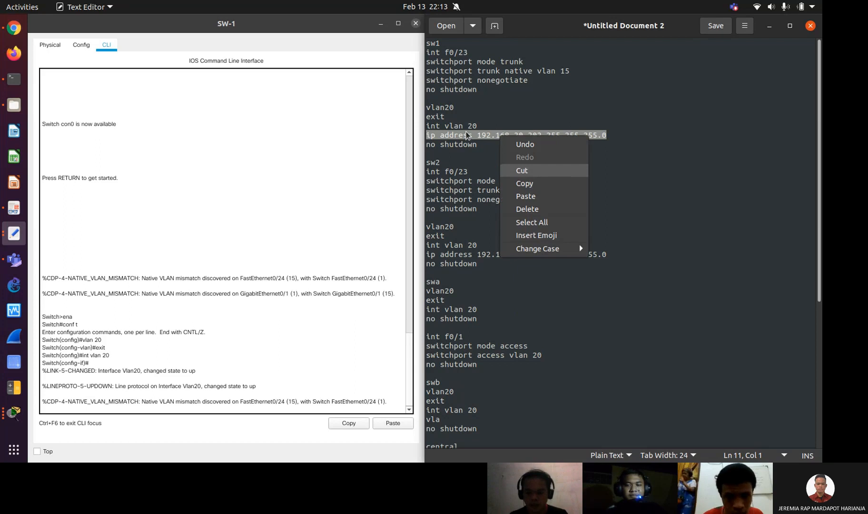
{"action": "left_click", "coordinate": [381, 25]}
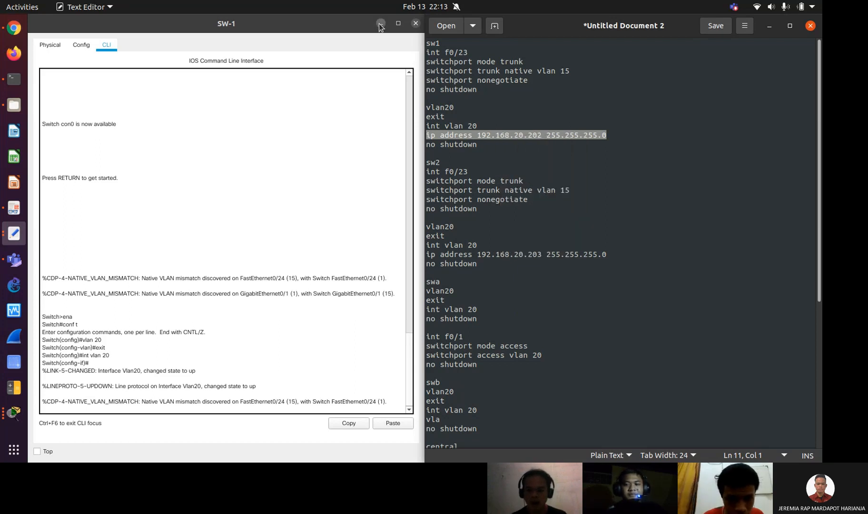
{"action": "left_click", "coordinate": [381, 24]}
{"action": "left_click", "coordinate": [380, 25]}
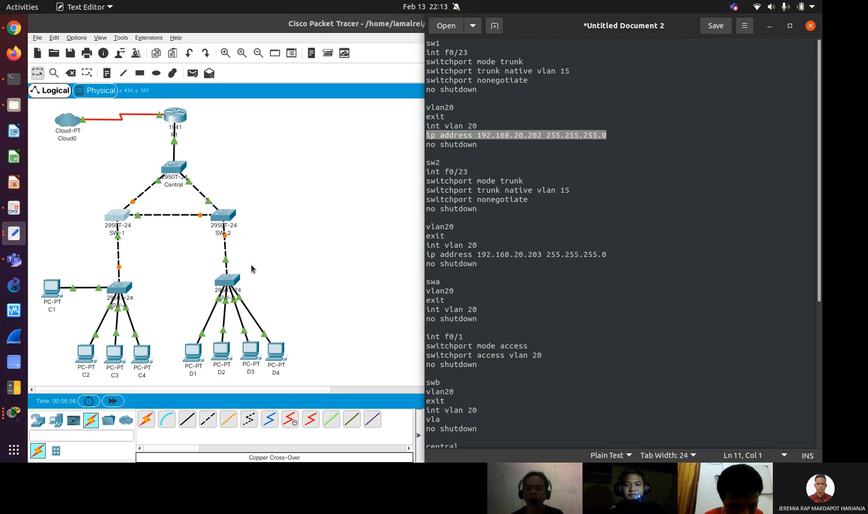
{"action": "left_click", "coordinate": [120, 221]}
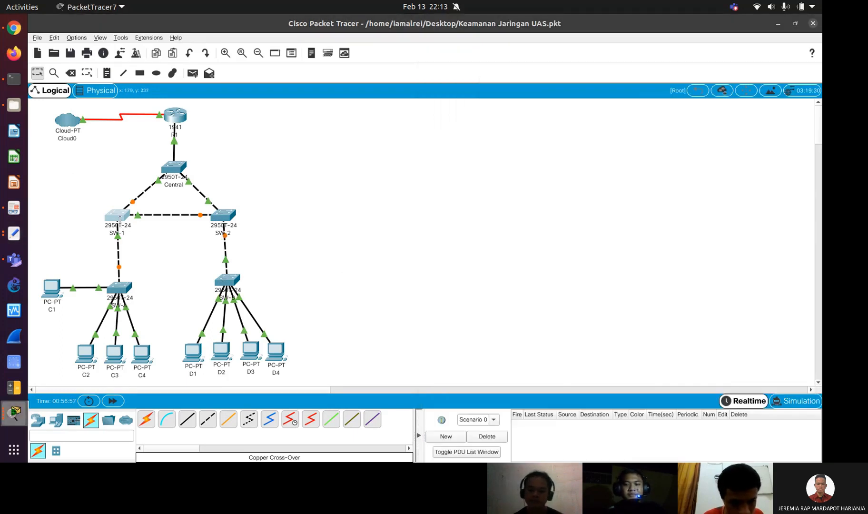
{"action": "left_click", "coordinate": [120, 219]}
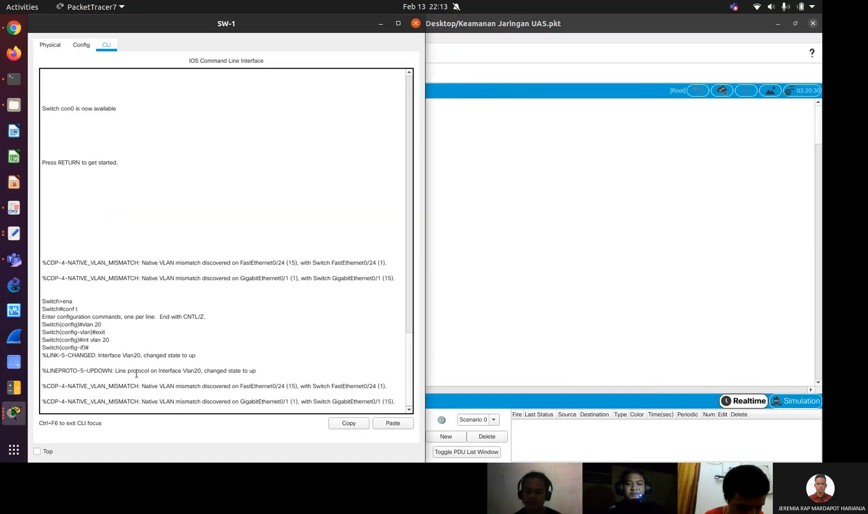
Assign 192.168.20.202 255.255.255.0, copied from the sw1 notes, to SW-1's VLAN 20 interface and enable the interface
{"action": "key", "text": "Return"}
{"action": "key", "text": "Return"}
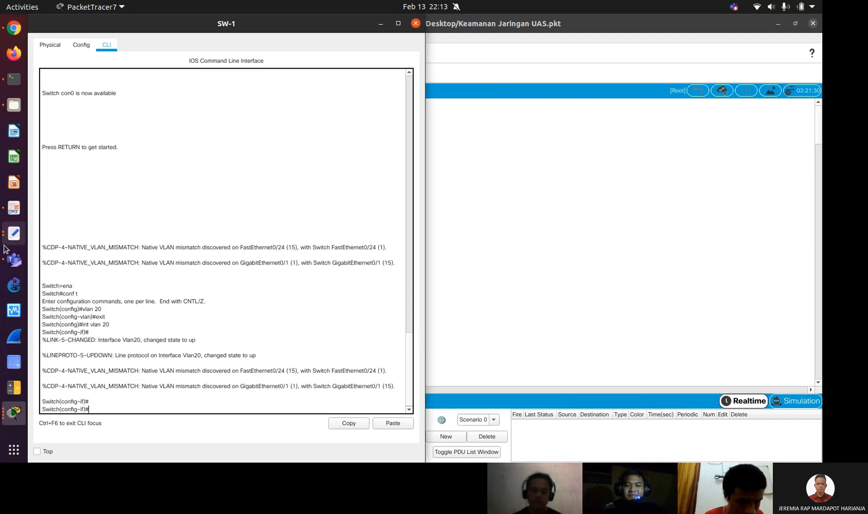
{"action": "left_click", "coordinate": [14, 233]}
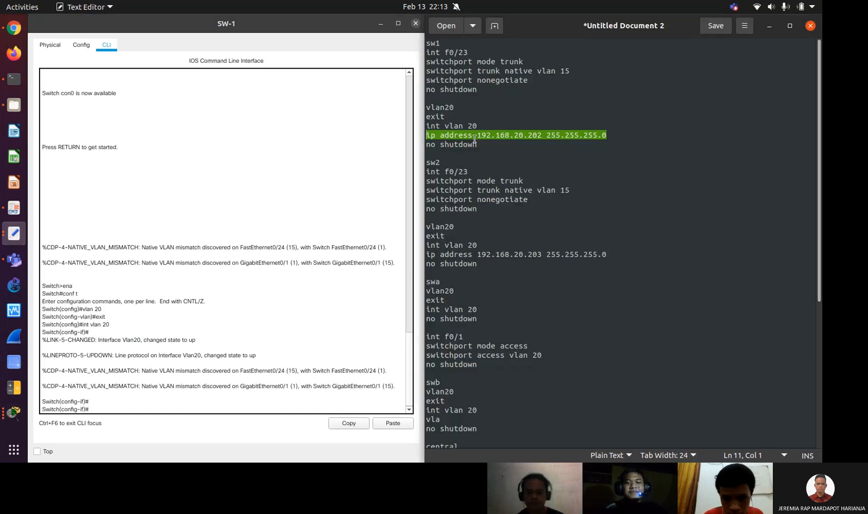
{"action": "right_click", "coordinate": [473, 141]}
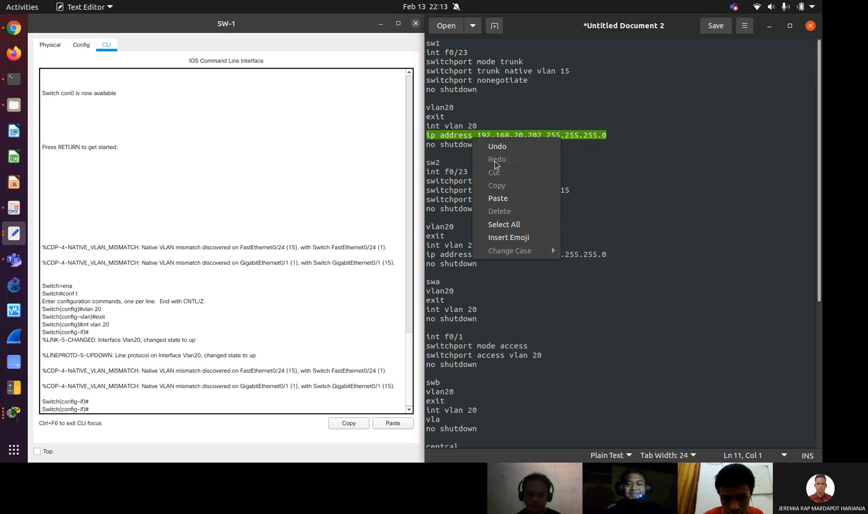
{"action": "key", "text": "Escape"}
{"action": "right_click", "coordinate": [477, 137]}
{"action": "left_click", "coordinate": [508, 186]}
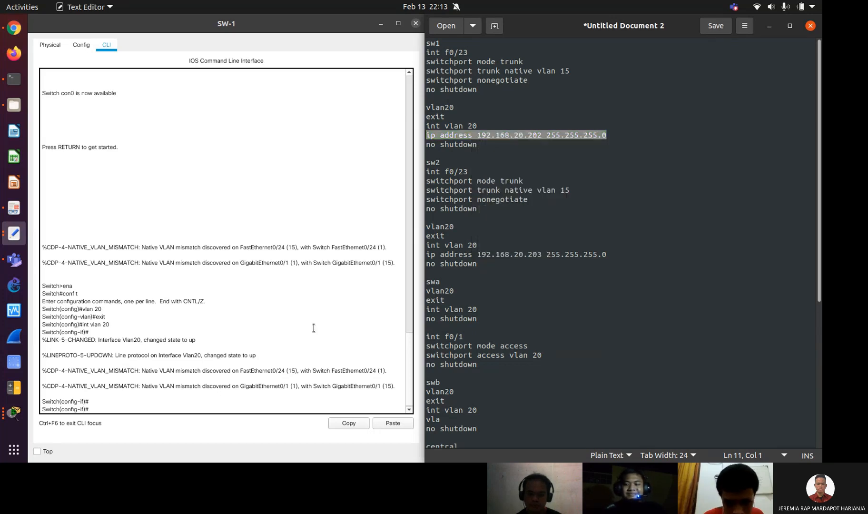
{"action": "left_click", "coordinate": [385, 424]}
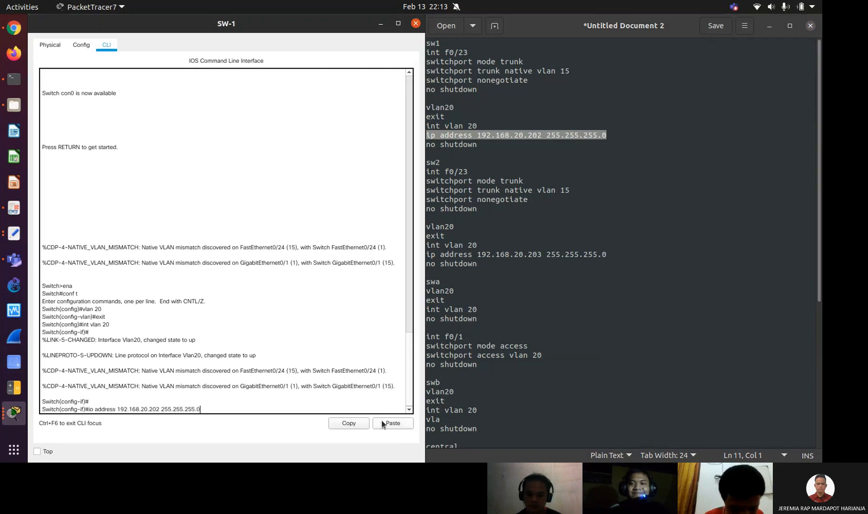
{"action": "type", "text": "no sh"}
{"action": "key", "text": "Return"}
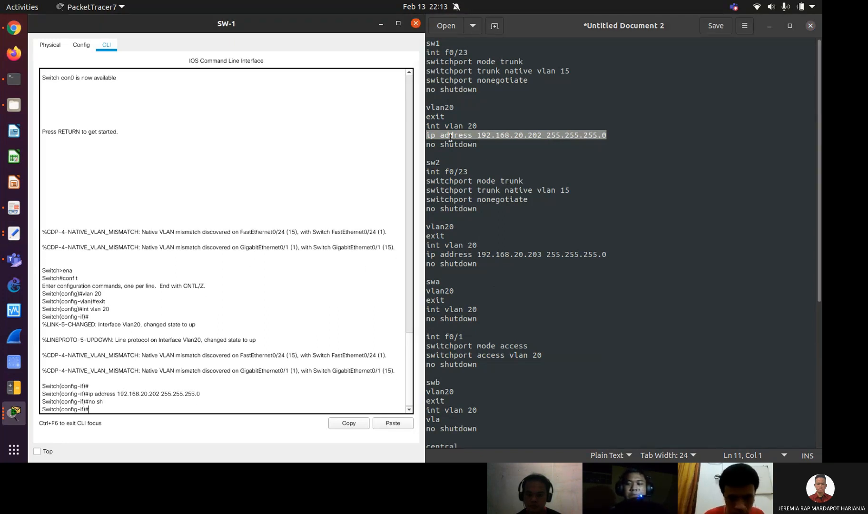
Minimise SW-1's window, then open SW-2's command line and leave interface configuration for global configuration mode
{"action": "left_click", "coordinate": [381, 23]}
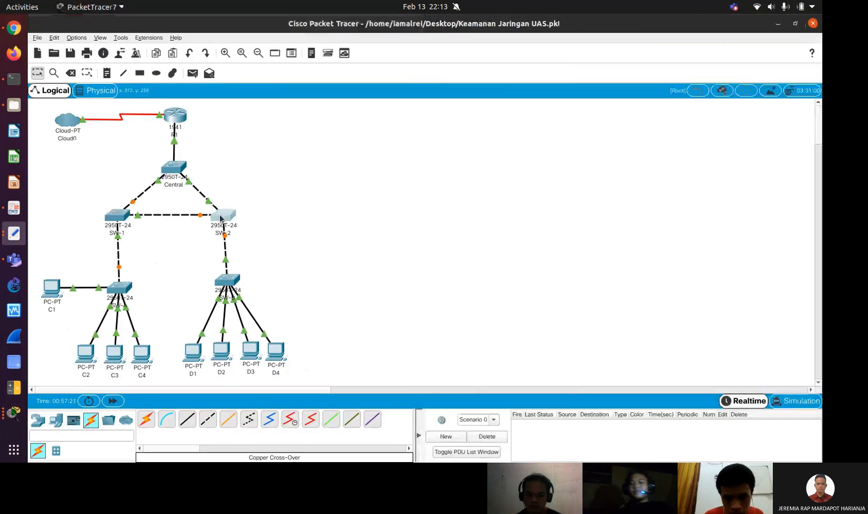
{"action": "left_click", "coordinate": [220, 219]}
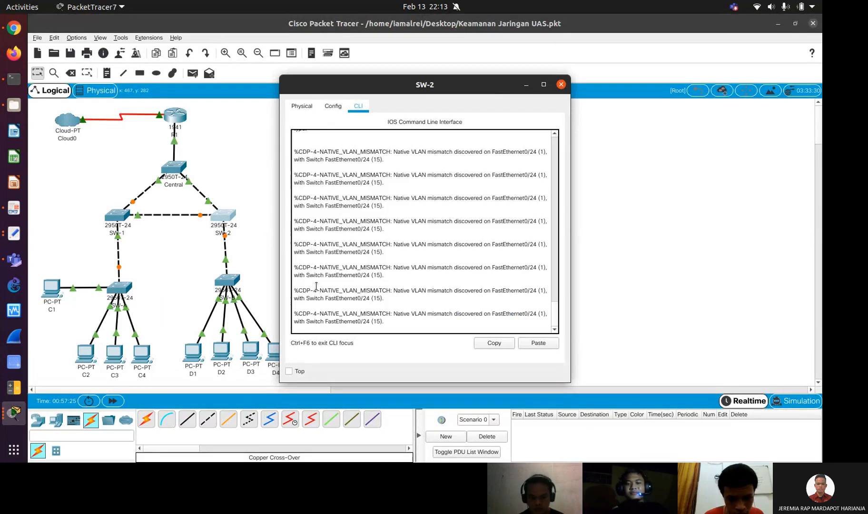
{"action": "type", "text": "\\"}
{"action": "key", "text": "Return"}
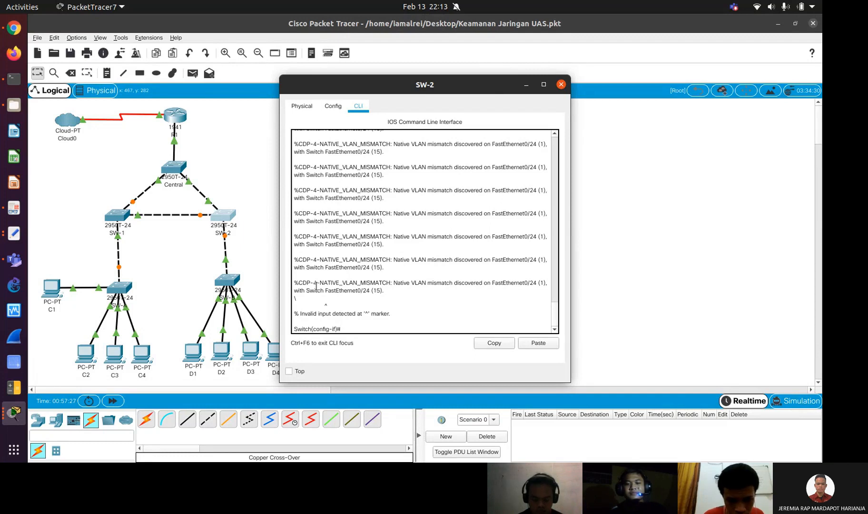
{"action": "type", "text": "exit"}
{"action": "key", "text": "Return"}
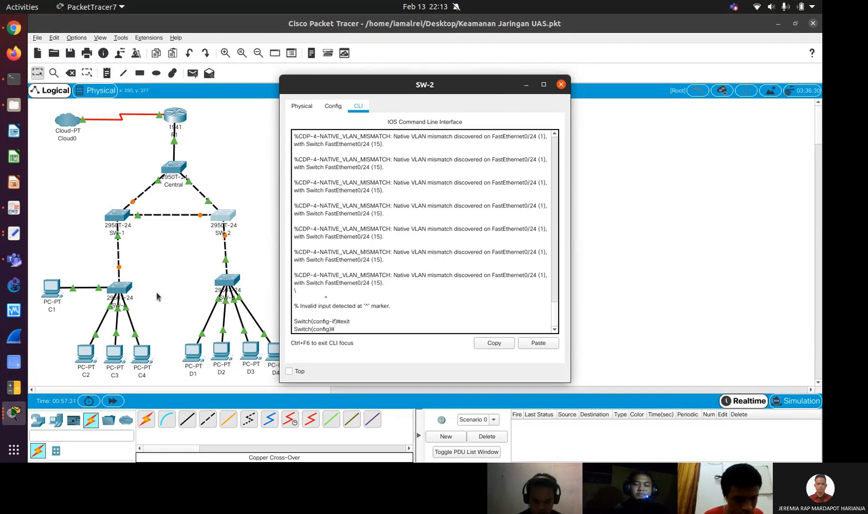
Show the notes and delete the ip address line from the sw1 block
{"action": "left_click", "coordinate": [15, 233]}
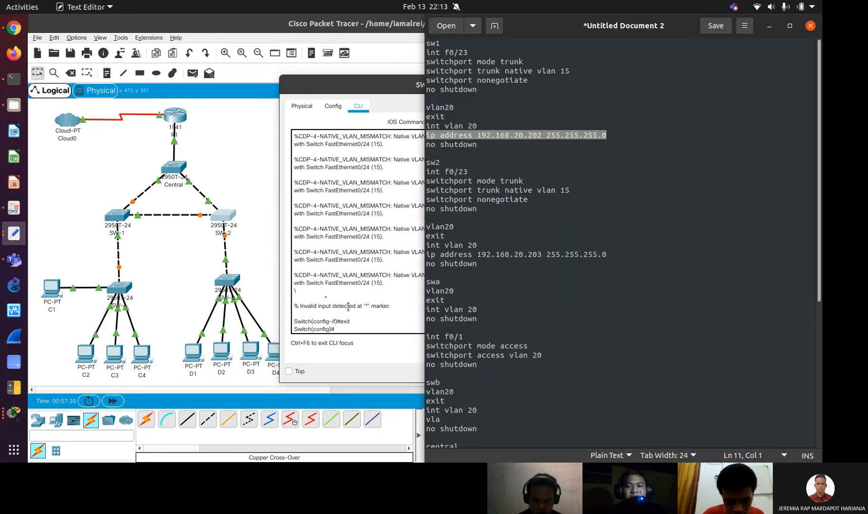
{"action": "type", "text": "v"}
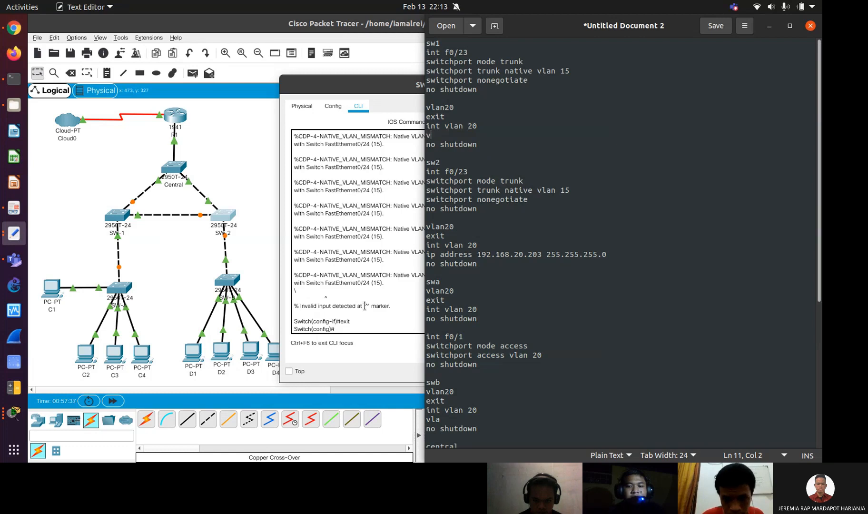
{"action": "key", "text": "BackSpace"}
{"action": "key", "text": "BackSpace"}
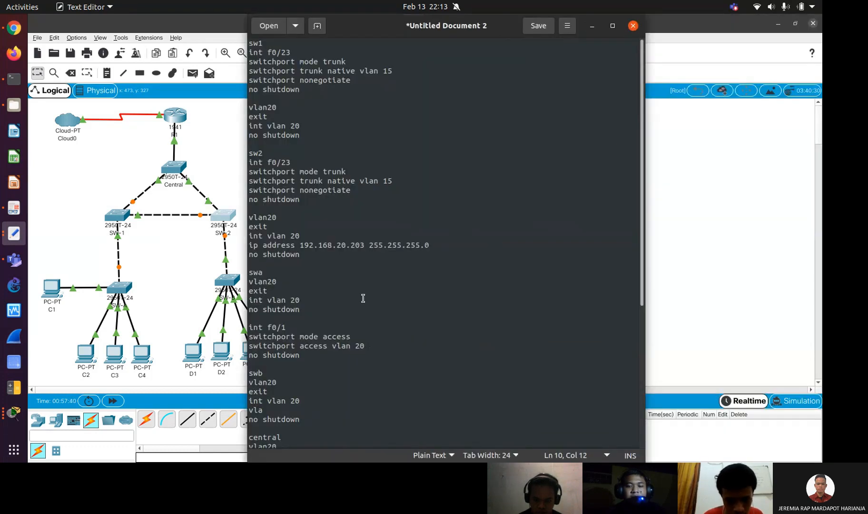
Tile the notes and SW-2's command line side by side, each filling half the screen
{"action": "key", "text": "super+Left"}
{"action": "left_click", "coordinate": [467, 277]}
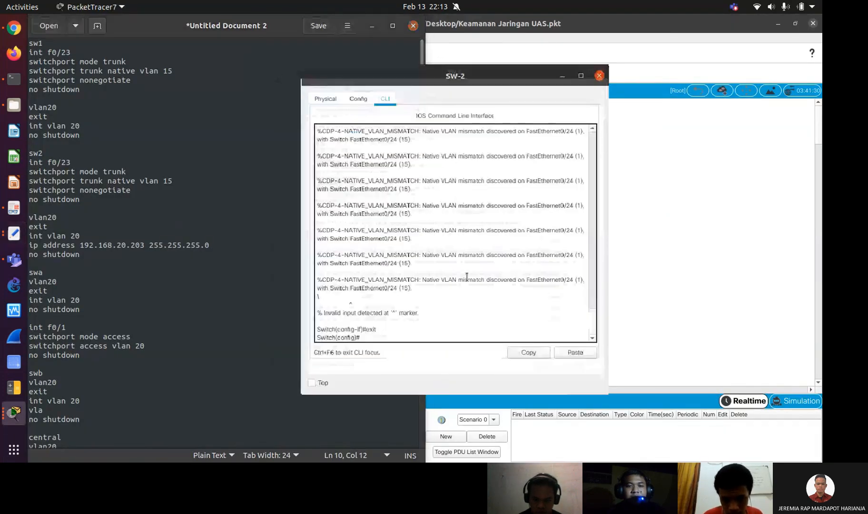
{"action": "key", "text": "super+Right"}
Create VLAN 20 on SW-2 and enter the VLAN 20 interface configuration
{"action": "type", "text": "vlan 20"}
{"action": "key", "text": "Return"}
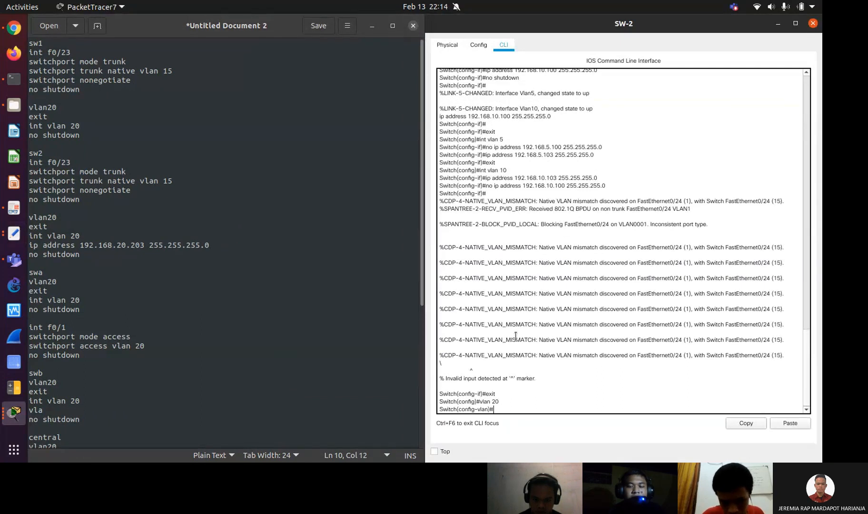
{"action": "type", "text": "exit"}
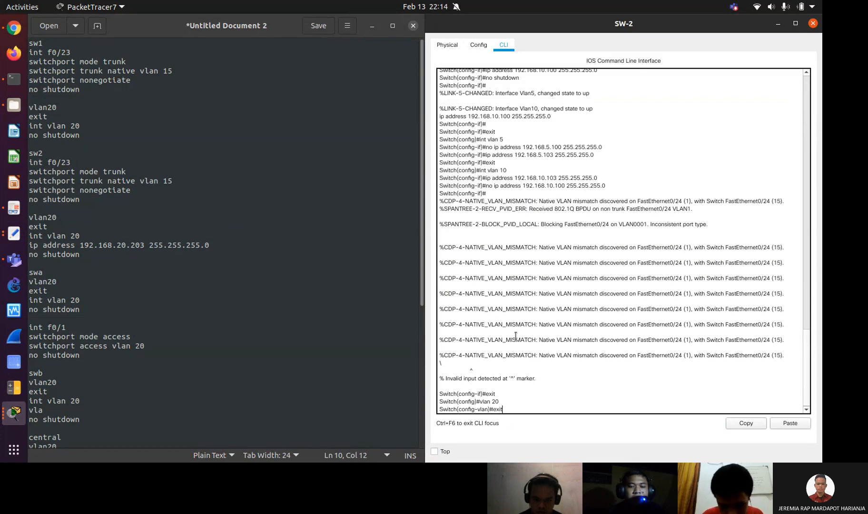
{"action": "key", "text": "Return"}
{"action": "type", "text": "int vlan"}
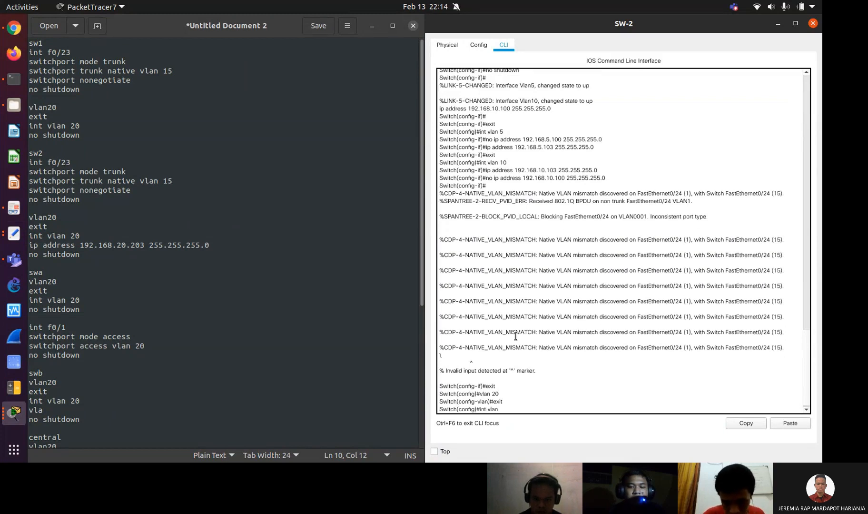
{"action": "type", "text": " 20"}
{"action": "key", "text": "Return"}
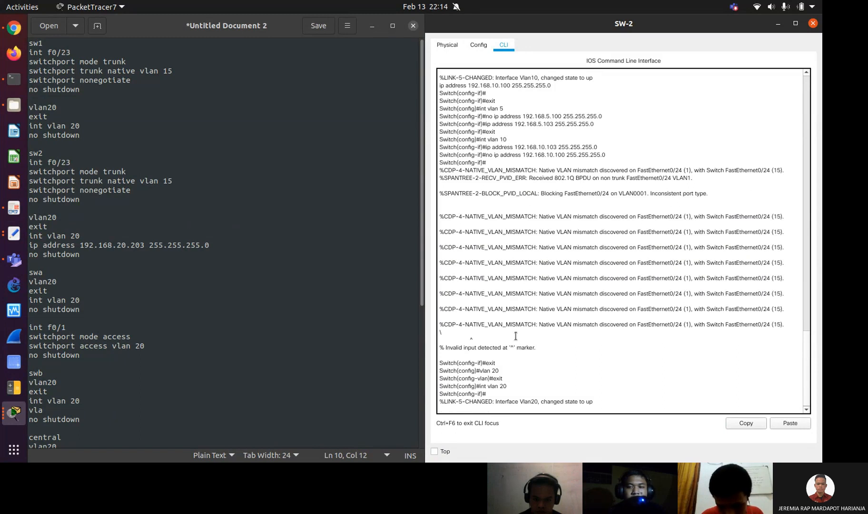
{"action": "key", "text": "Return"}
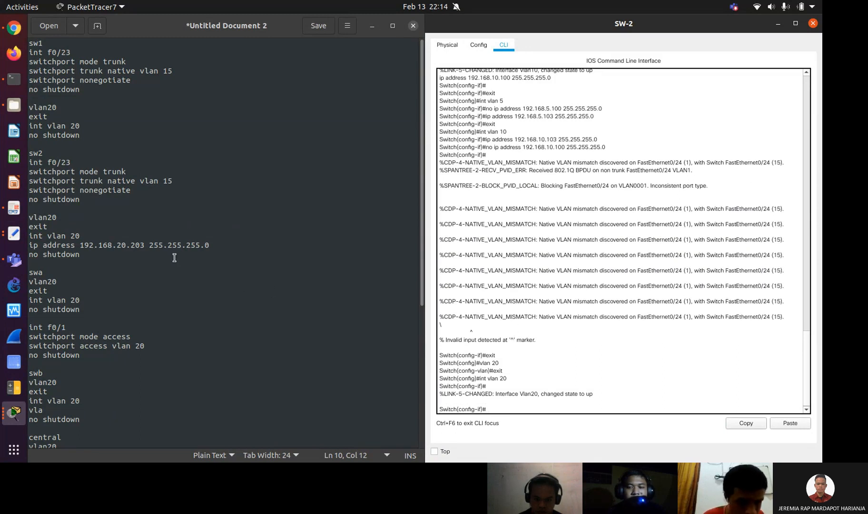
Assign 192.168.20.203 255.255.255.0, copied from the sw2 notes, to SW-2's VLAN 20 interface and enable the interface
{"action": "triple_click", "coordinate": [106, 247]}
{"action": "right_click", "coordinate": [105, 247]}
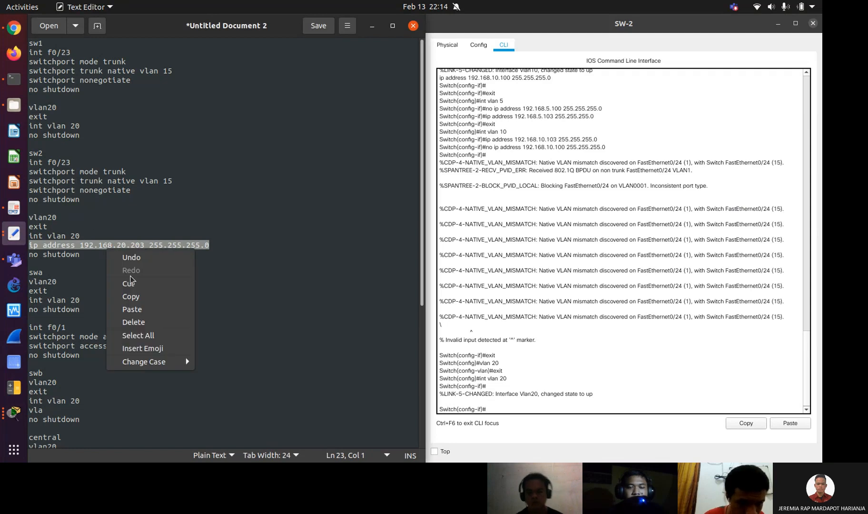
{"action": "left_click", "coordinate": [140, 296]}
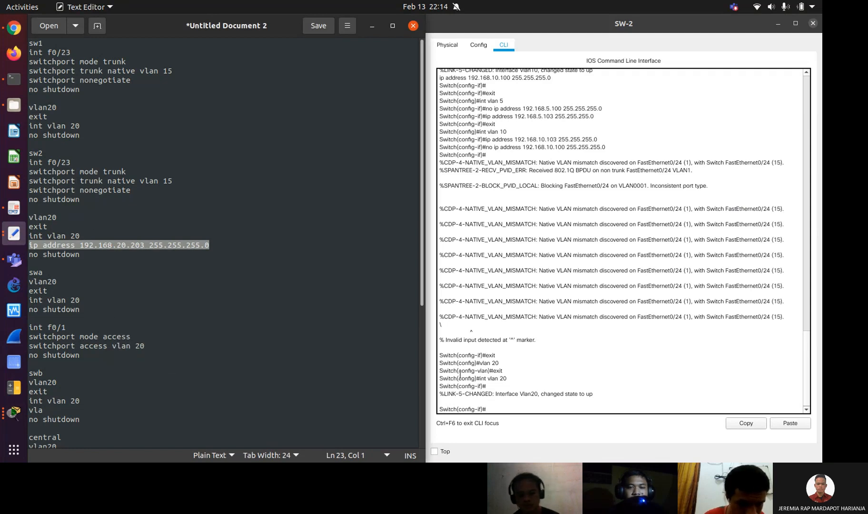
{"action": "left_click", "coordinate": [518, 408]}
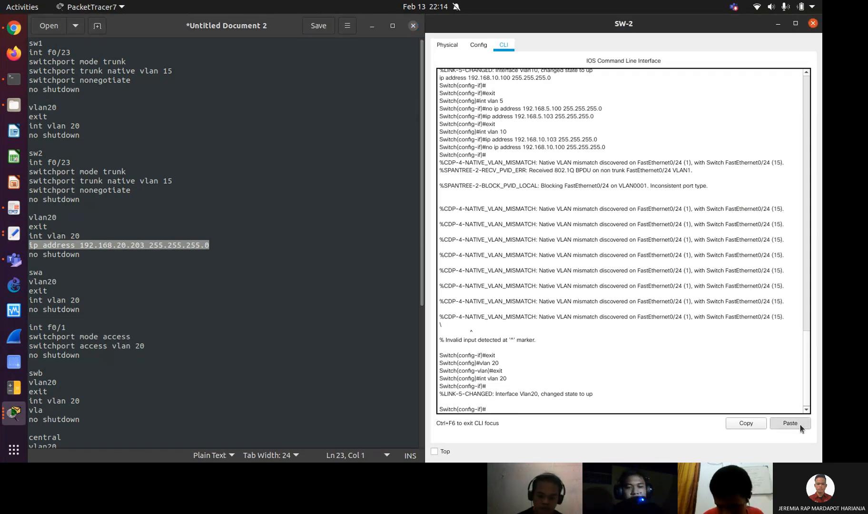
{"action": "left_click", "coordinate": [800, 428]}
{"action": "type", "text": "no sh"}
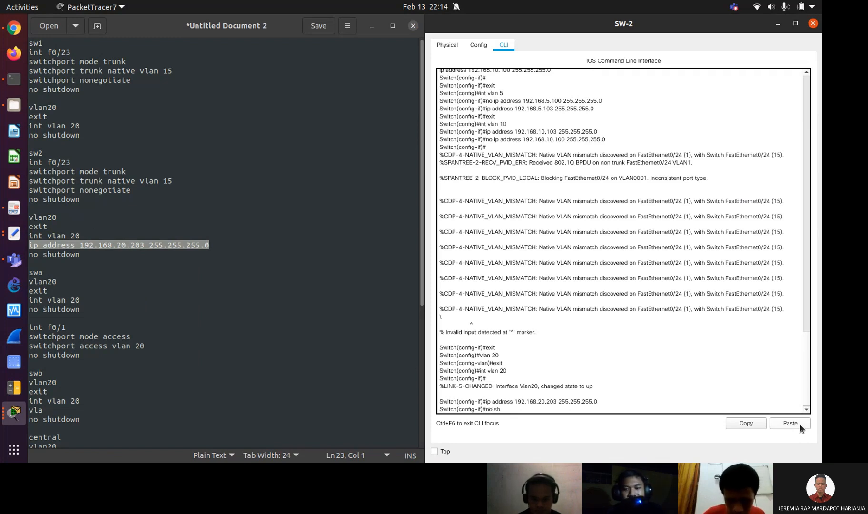
{"action": "key", "text": "Return"}
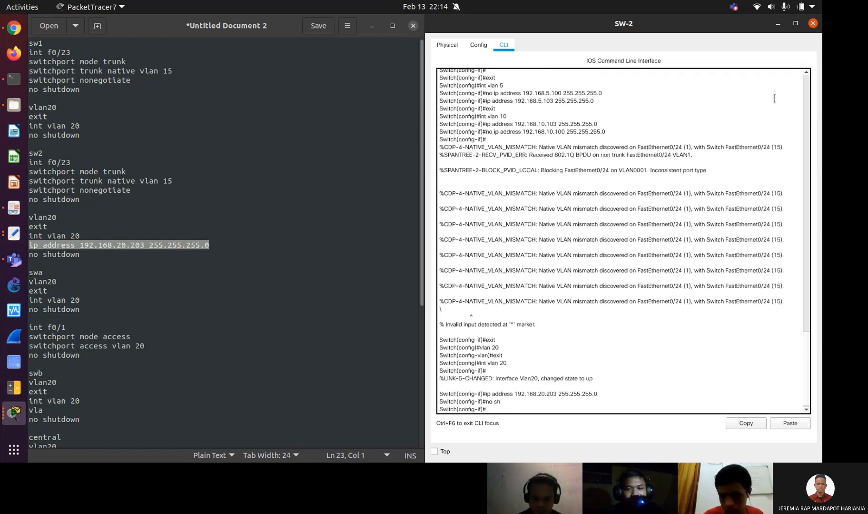
Put SW-2's window away, open the Central switch's command line and enter global configuration mode
{"action": "left_click", "coordinate": [780, 24]}
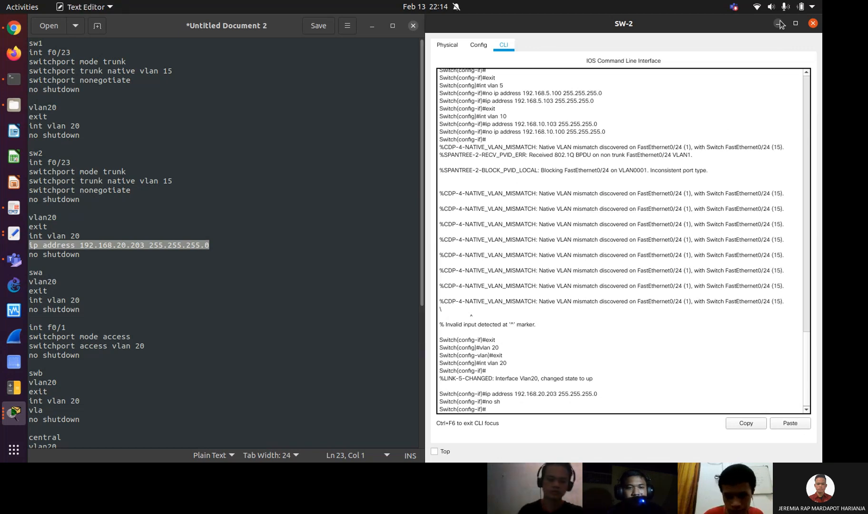
{"action": "left_click", "coordinate": [654, 180]}
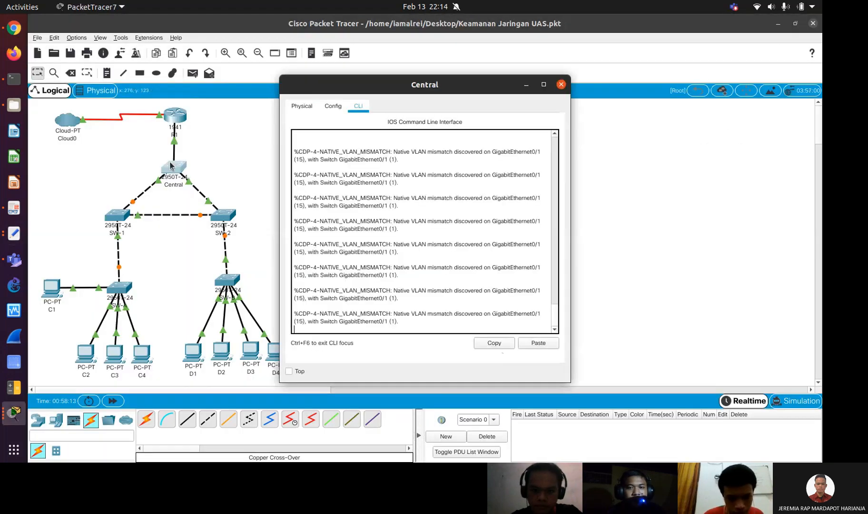
{"action": "key", "text": "Return"}
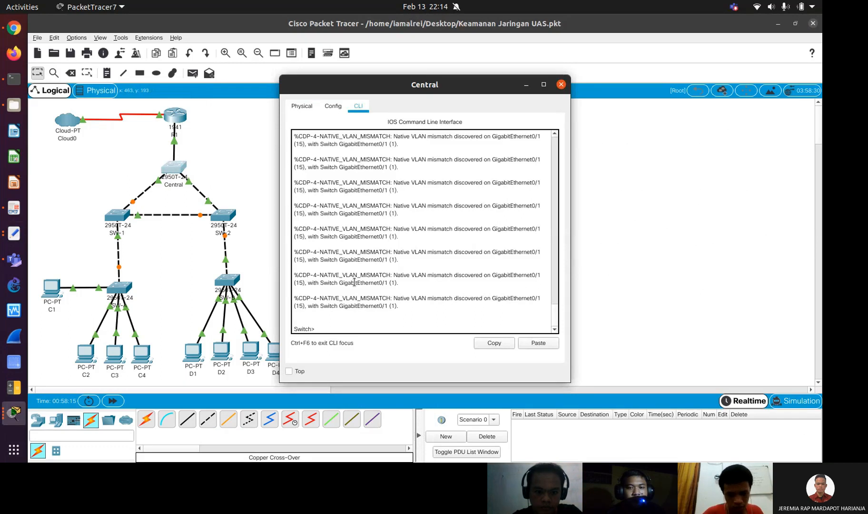
{"action": "type", "text": "ena"}
{"action": "key", "text": "Return"}
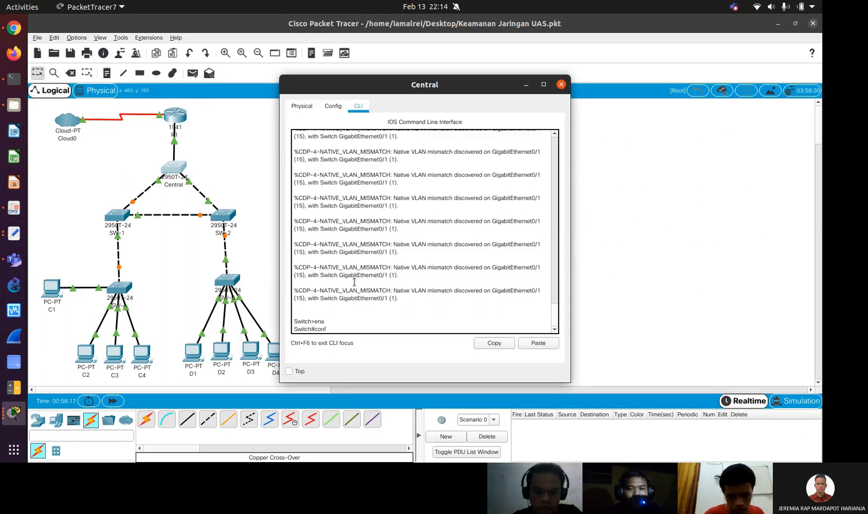
{"action": "type", "text": "conf t"}
{"action": "key", "text": "Return"}
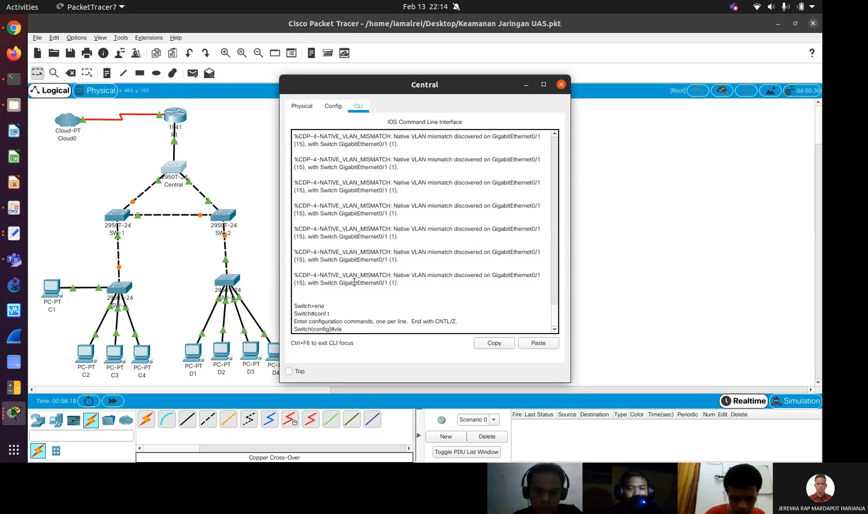
Create VLAN 20 on the Central switch and enter the VLAN 20 interface configuration
{"action": "type", "text": "vlan 20"}
{"action": "key", "text": "Return"}
{"action": "type", "text": "exit"}
{"action": "key", "text": "Return"}
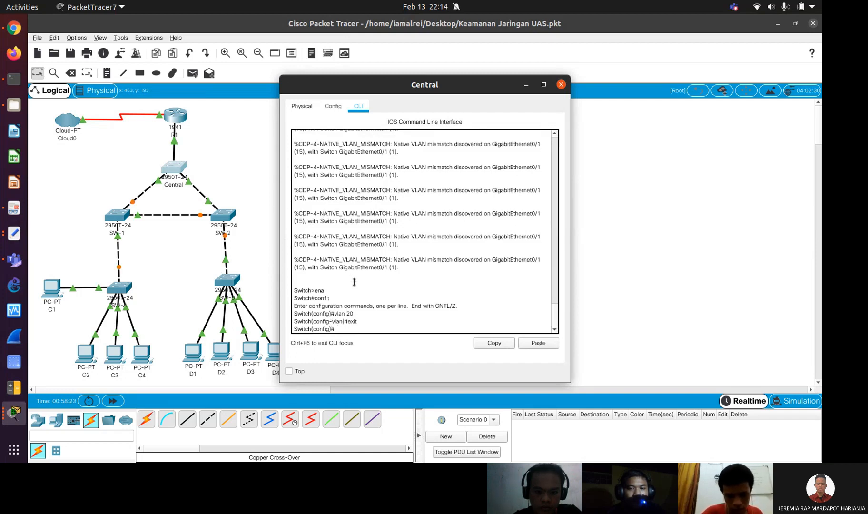
{"action": "type", "text": "int vlan"}
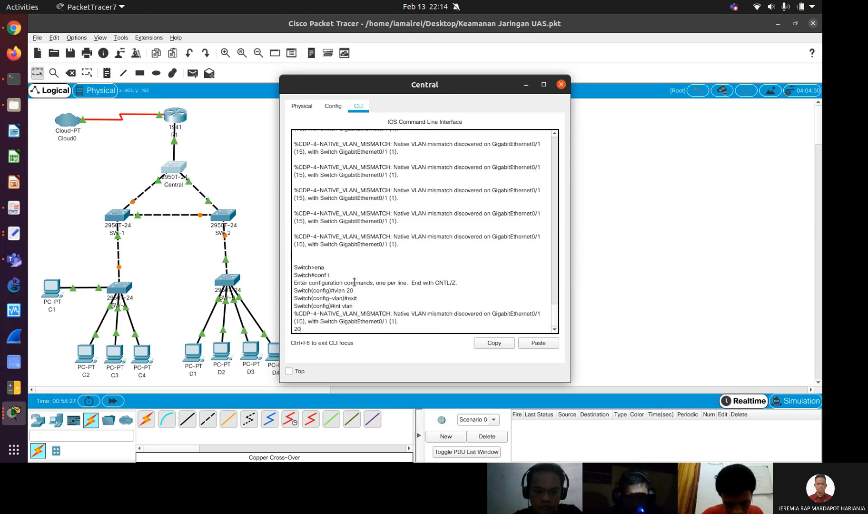
{"action": "type", "text": "20"}
{"action": "key", "text": "Return"}
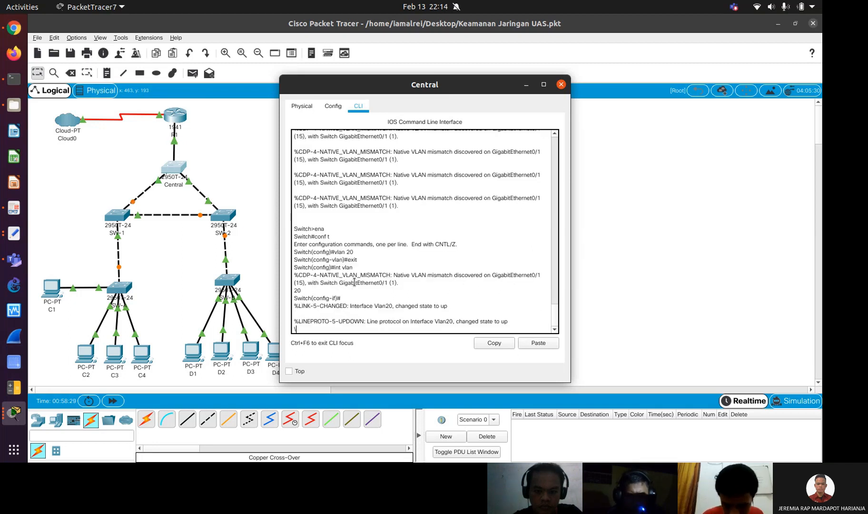
{"action": "key", "text": "Return"}
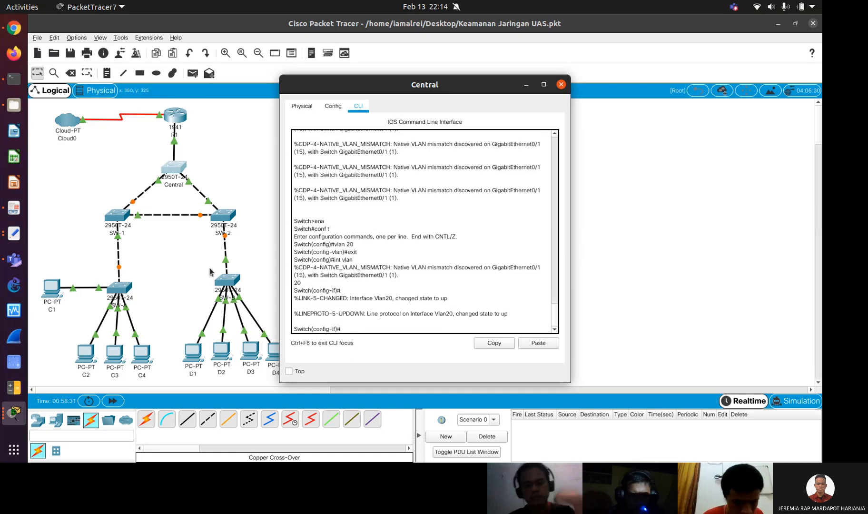
Switch to the notes and copy the ip address 192.168.20.204 255.255.255.0 line from the central block
{"action": "left_click", "coordinate": [13, 415]}
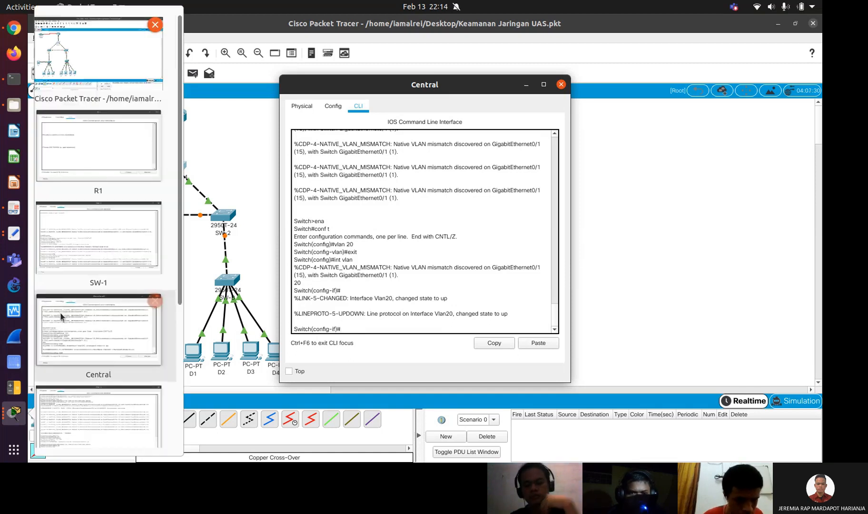
{"action": "left_click", "coordinate": [14, 238]}
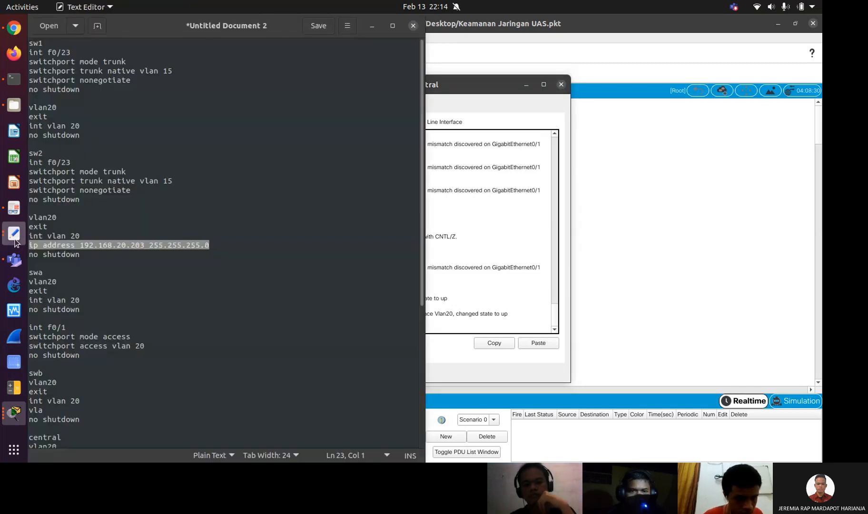
{"action": "left_click", "coordinate": [85, 252]}
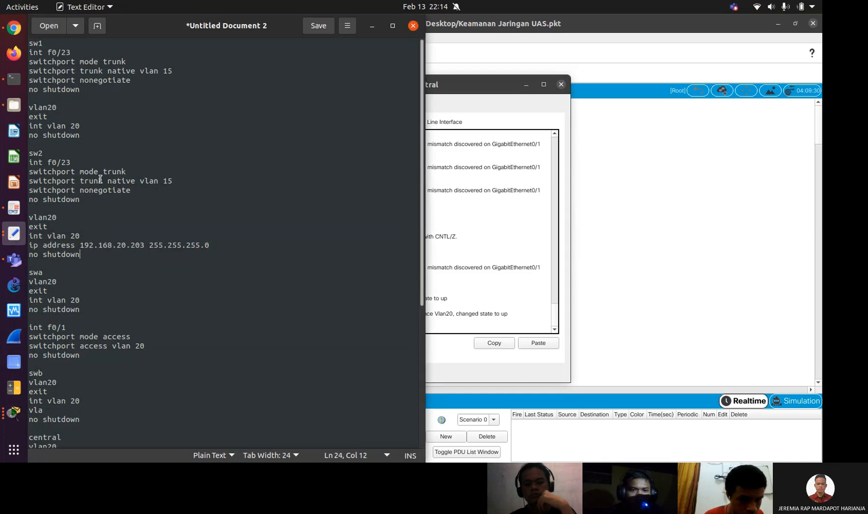
{"action": "key", "text": "Down"}
{"action": "key", "text": "Down"}
{"action": "key", "text": "Down"}
{"action": "key", "text": "Down"}
{"action": "key", "text": "Down"}
{"action": "key", "text": "Down"}
{"action": "key", "text": "Down"}
{"action": "key", "text": "Down"}
{"action": "key", "text": "Down"}
{"action": "key", "text": "Down"}
{"action": "key", "text": "Down"}
{"action": "key", "text": "Down"}
{"action": "key", "text": "Down"}
{"action": "key", "text": "Down"}
{"action": "key", "text": "Down"}
{"action": "key", "text": "Down"}
{"action": "key", "text": "Down"}
{"action": "key", "text": "Down"}
{"action": "key", "text": "Down"}
{"action": "key", "text": "Down"}
{"action": "key", "text": "Down"}
{"action": "key", "text": "Down"}
{"action": "key", "text": "Down"}
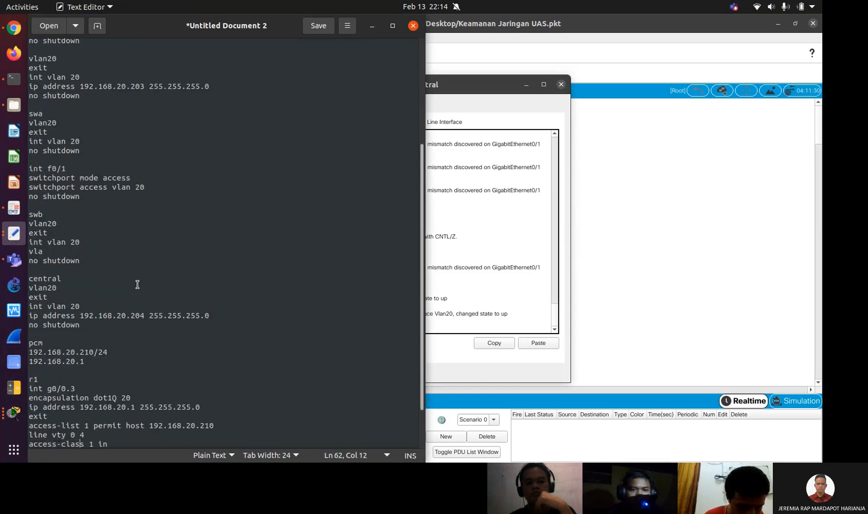
{"action": "triple_click", "coordinate": [152, 313]}
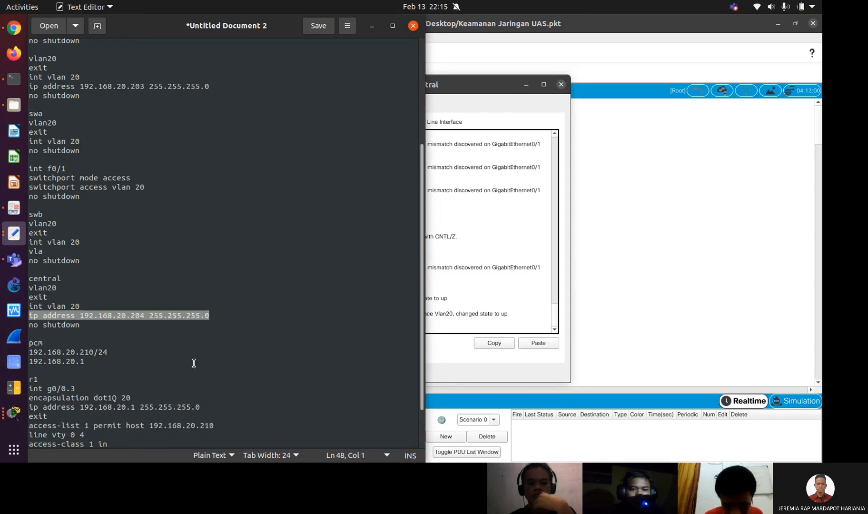
Assign the copied 192.168.20.204 255.255.255.0 address to Central's VLAN 20 interface and enable the interface
{"action": "key", "text": "alt+Tab"}
{"action": "left_click", "coordinate": [533, 340]}
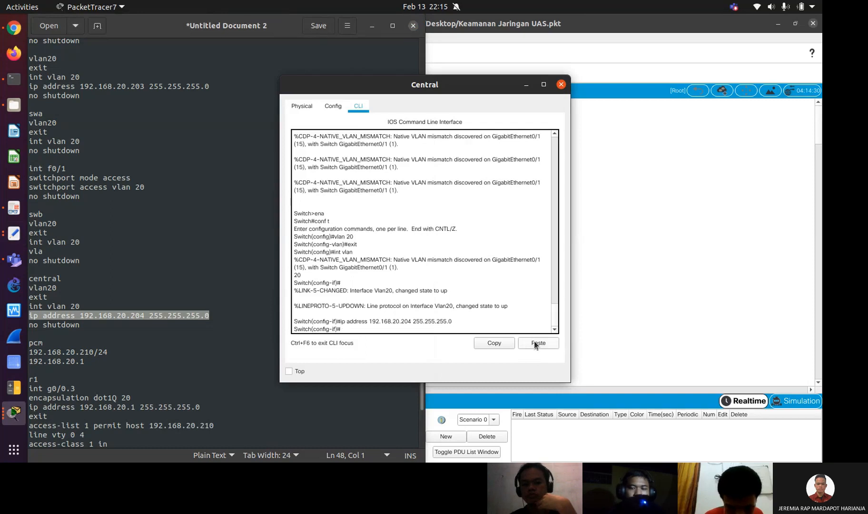
{"action": "type", "text": "no sh"}
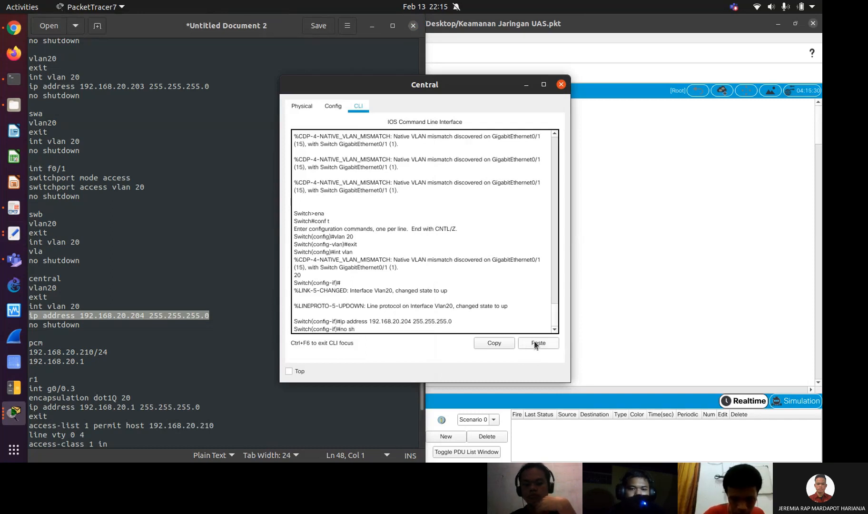
{"action": "key", "text": "Return"}
Return to the topology and examine SW-2's port, VLAN and IP address summary and its command line
{"action": "left_click", "coordinate": [235, 358]}
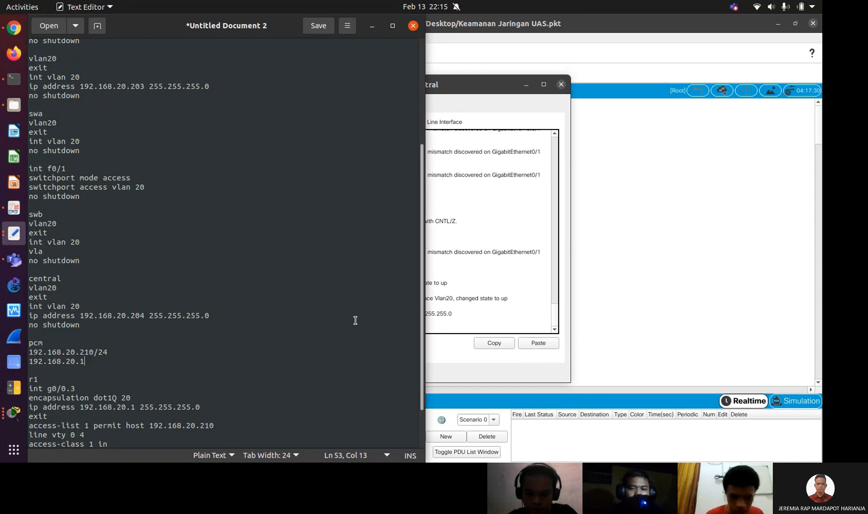
{"action": "left_click", "coordinate": [610, 279]}
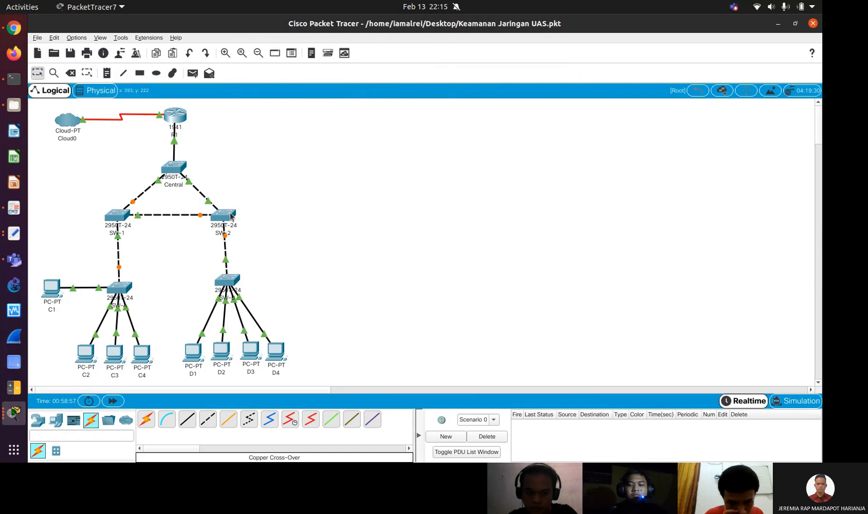
{"action": "mouse_move", "coordinate": [231, 217]}
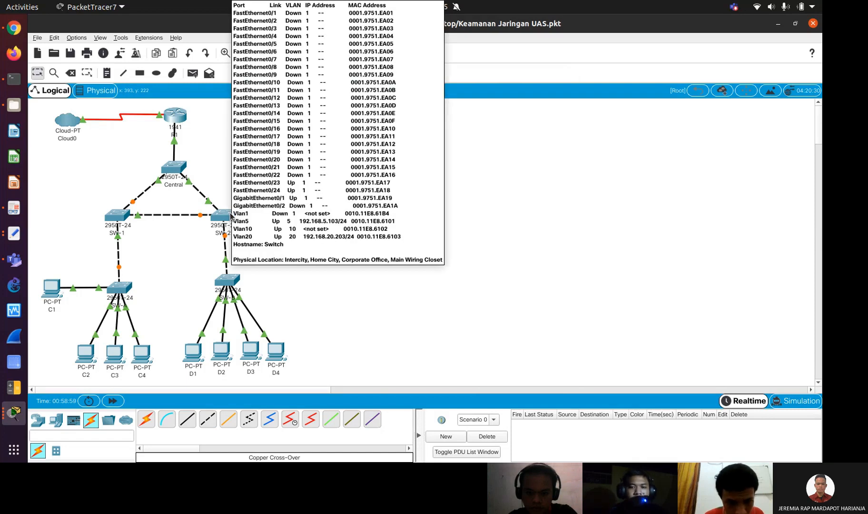
{"action": "left_click", "coordinate": [230, 217]}
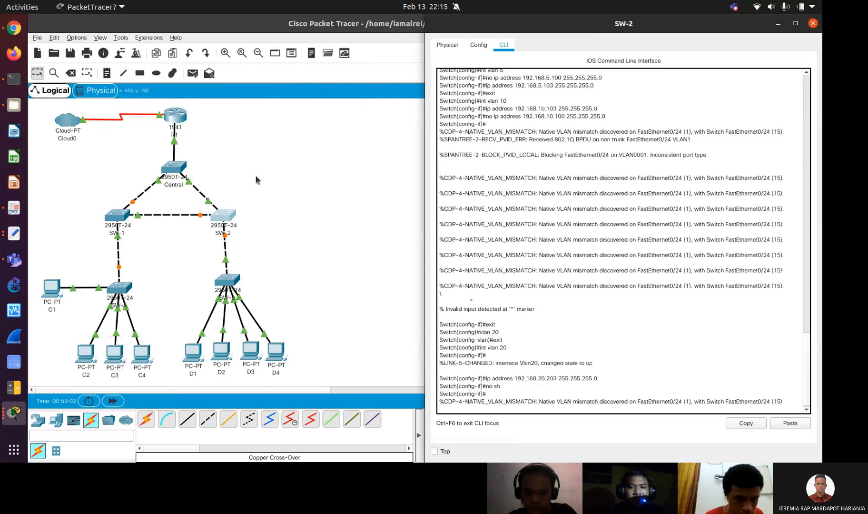
{"action": "left_click", "coordinate": [228, 214]}
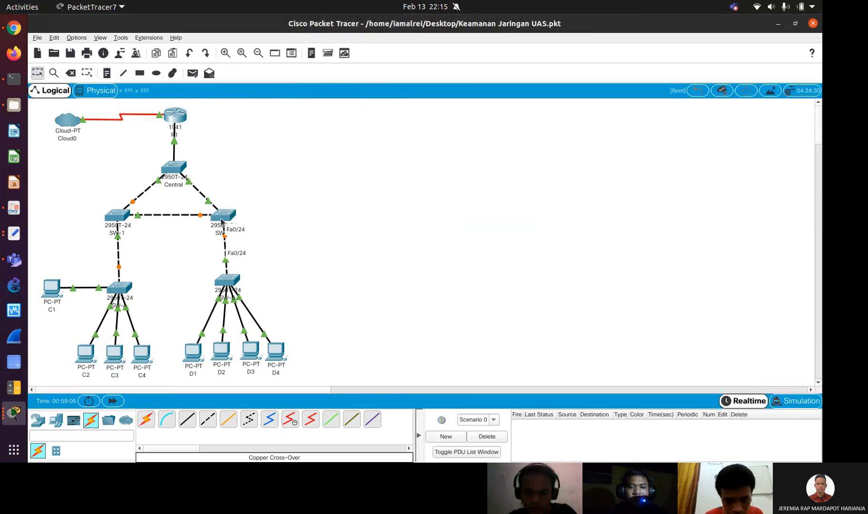
{"action": "mouse_move", "coordinate": [222, 221]}
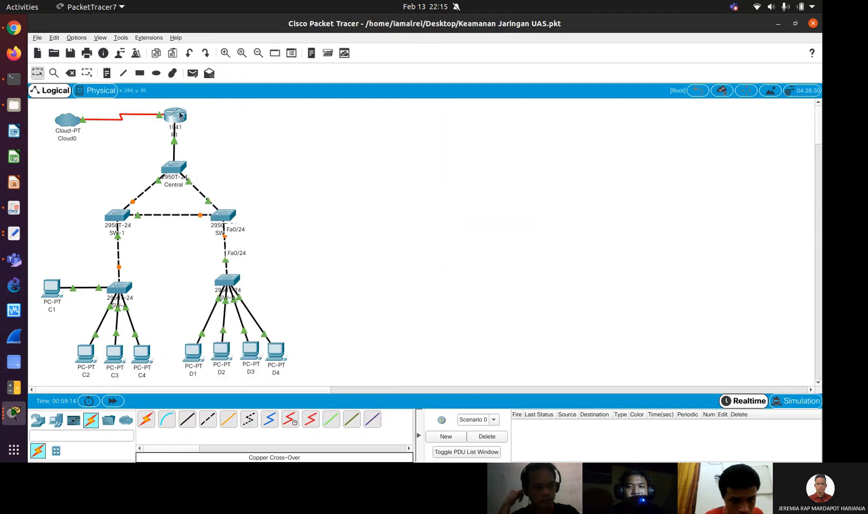
{"action": "mouse_move", "coordinate": [181, 116]}
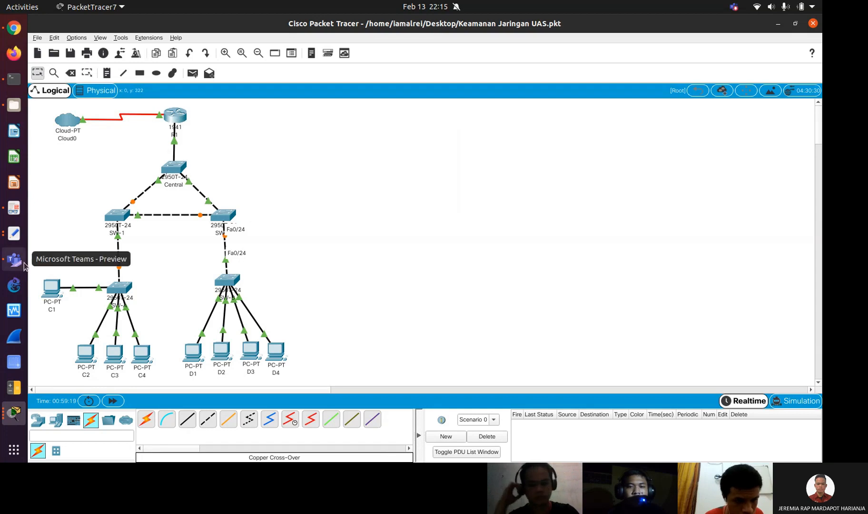
Copy the f0/23 trunk commands, from int f0/23 through no shutdown, out of the sw1 block in the notes
{"action": "left_click", "coordinate": [15, 233]}
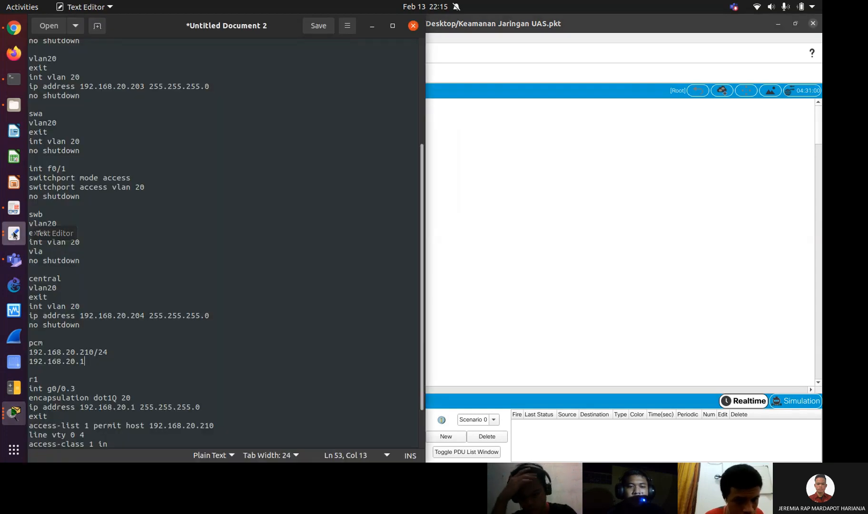
{"action": "key", "text": "ctrl+Home"}
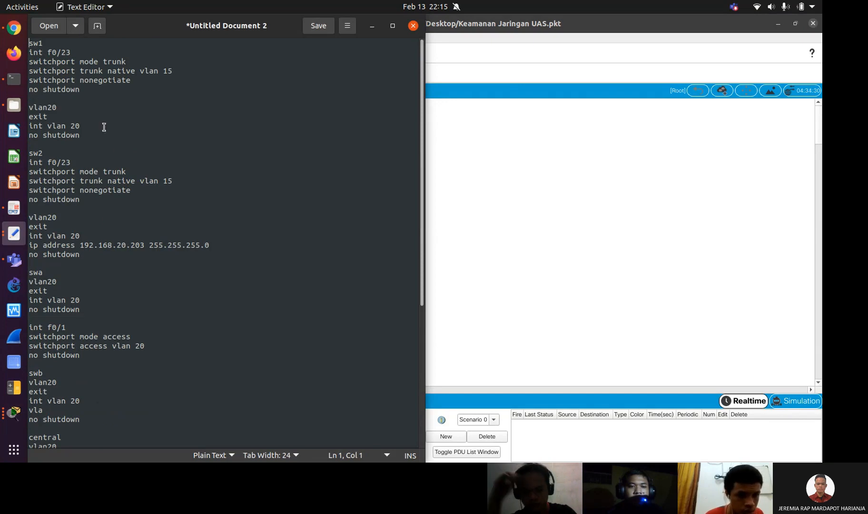
{"action": "left_click_drag", "start_coordinate": [84, 89], "coordinate": [21, 52]}
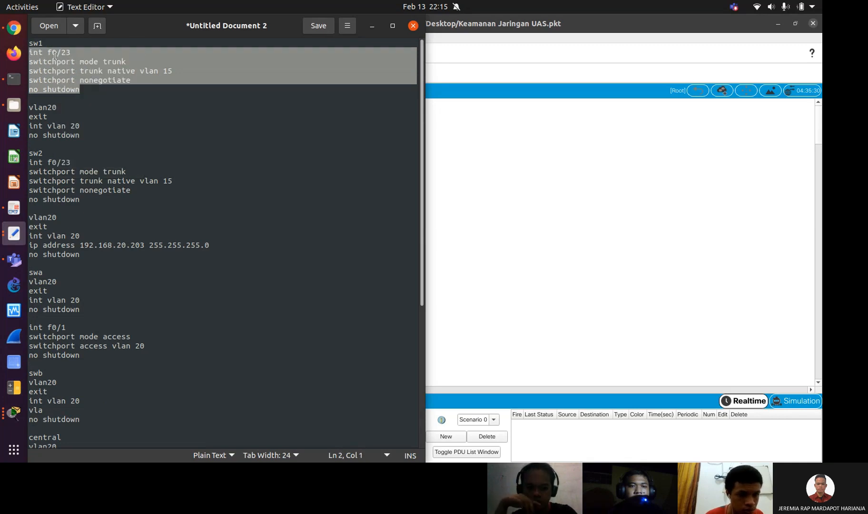
{"action": "right_click", "coordinate": [55, 56]}
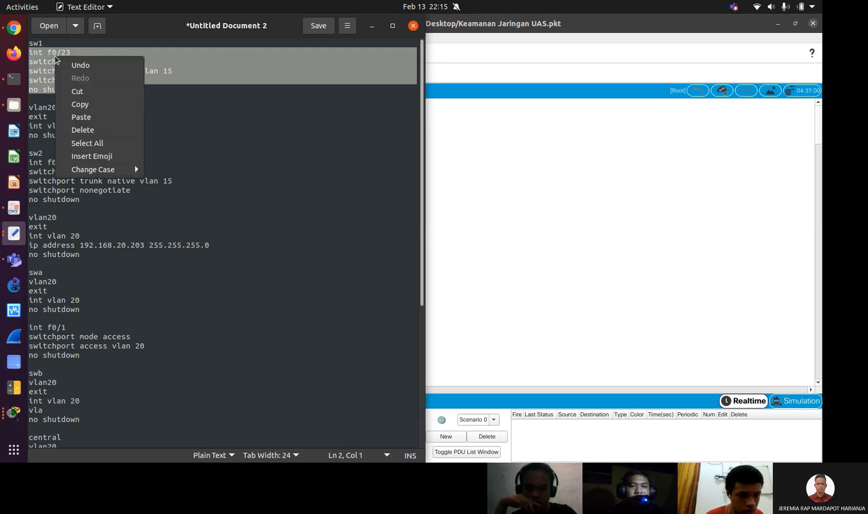
{"action": "left_click", "coordinate": [80, 104]}
Configure SW-1's f0/23 as a nonegotiate trunk with native VLAN 15 by pasting the copied commands in global configuration mode
{"action": "key", "text": "alt+Tab"}
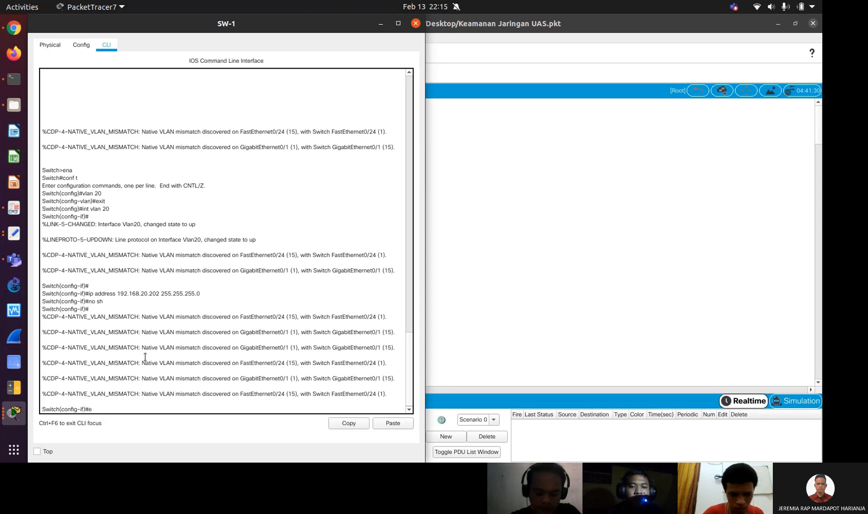
{"action": "key", "text": "Return"}
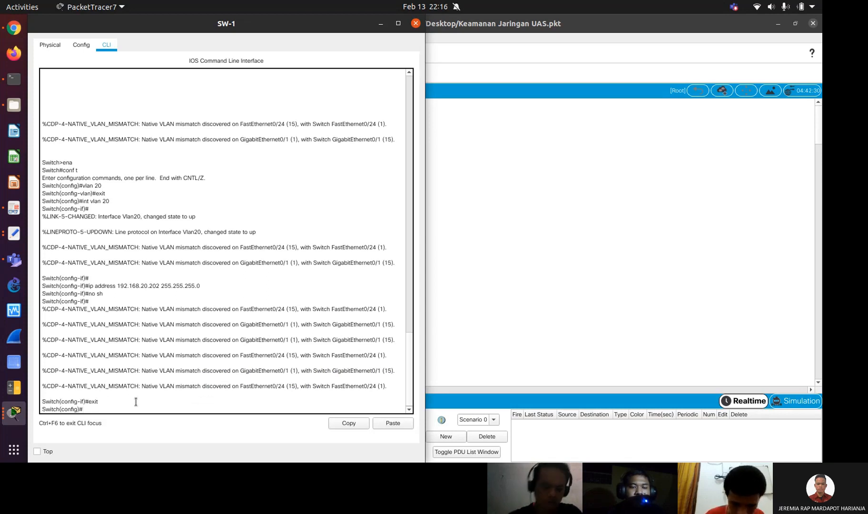
{"action": "left_click", "coordinate": [394, 423]}
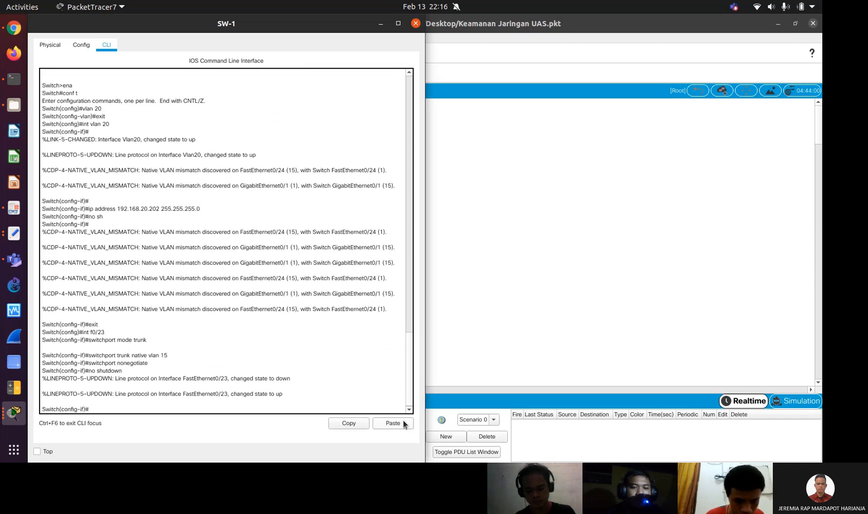
Open SW-2's command line and paste the same commands to make f0/23 a nonegotiate trunk with native VLAN 15
{"action": "key", "text": "alt+Tab"}
{"action": "left_click", "coordinate": [221, 214]}
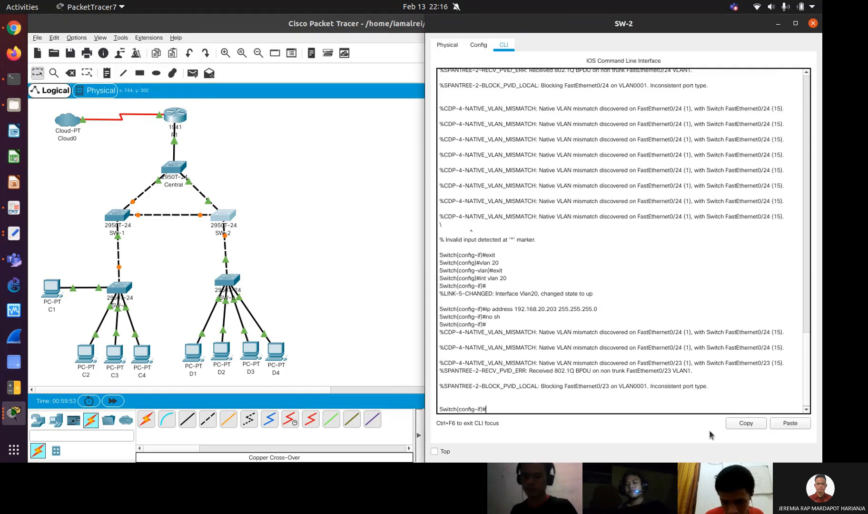
{"action": "left_click", "coordinate": [789, 424]}
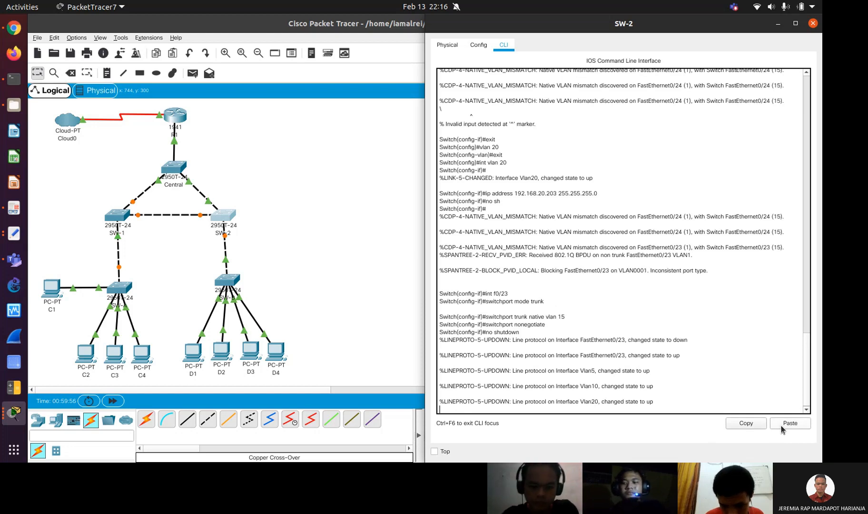
{"action": "key", "text": "Return"}
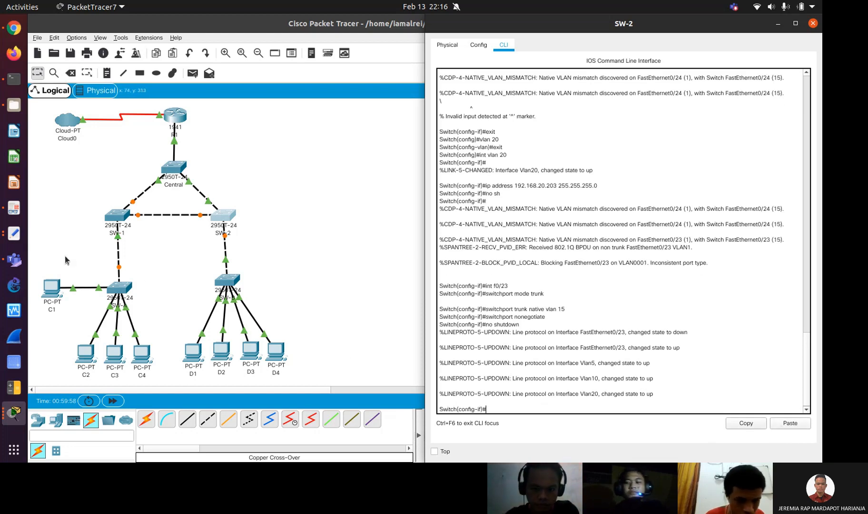
Return to the text notes and review the planned commands from the sw2 block down to the r1 block
{"action": "left_click", "coordinate": [21, 234]}
{"action": "key", "text": "Down"}
{"action": "key", "text": "Down"}
{"action": "key", "text": "Down"}
{"action": "key", "text": "Down"}
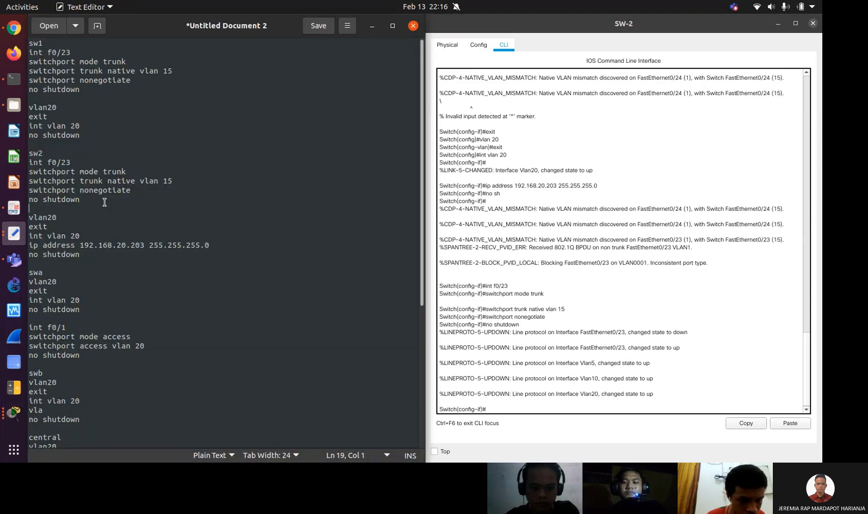
{"action": "key", "text": "Down"}
{"action": "key", "text": "Down"}
{"action": "key", "text": "Down"}
{"action": "key", "text": "Down"}
{"action": "key", "text": "Down"}
{"action": "key", "text": "Down"}
{"action": "key", "text": "Down"}
{"action": "key", "text": "Down"}
{"action": "key", "text": "Down"}
{"action": "key", "text": "Down"}
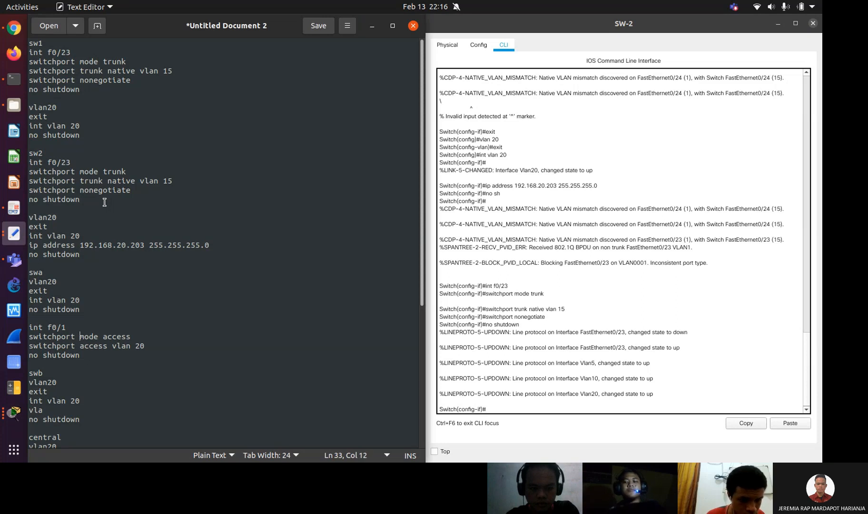
{"action": "key", "text": "ctrl+End"}
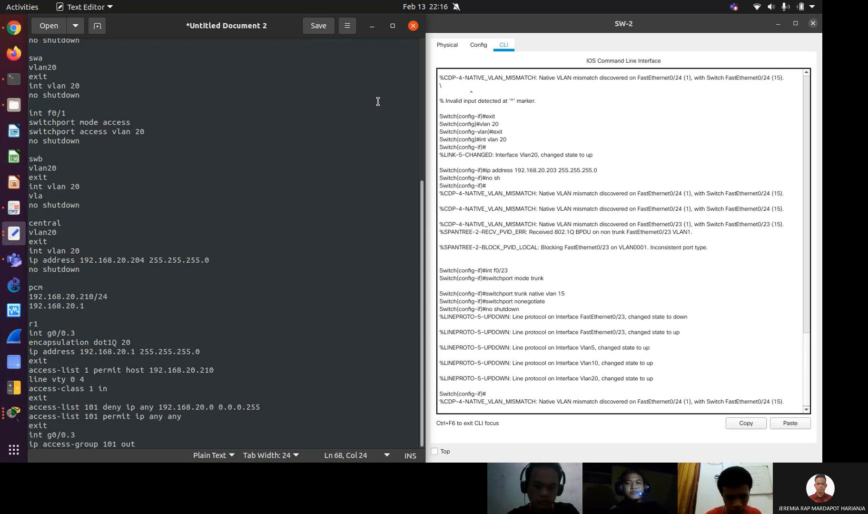
Open router R1's command line beside the notes and enter global configuration mode
{"action": "key", "text": "super+Down"}
{"action": "left_click", "coordinate": [175, 116]}
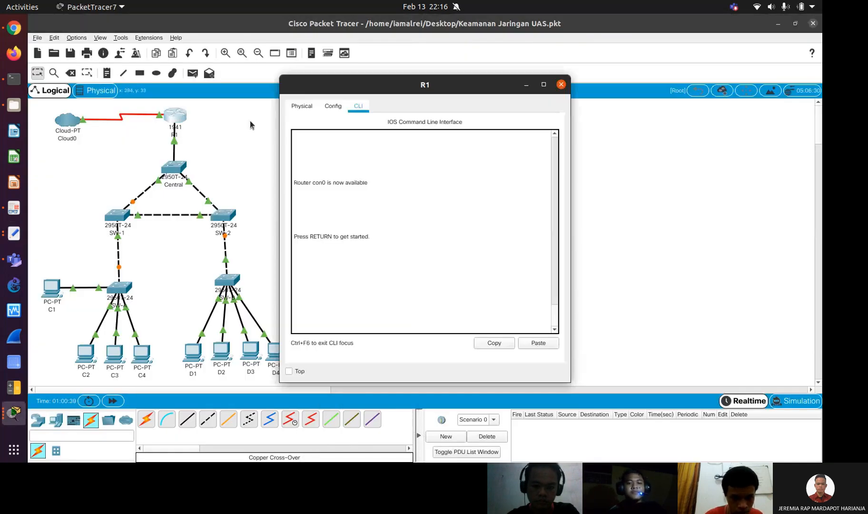
{"action": "key", "text": "Return"}
{"action": "type", "text": "ena"}
{"action": "key", "text": "Return"}
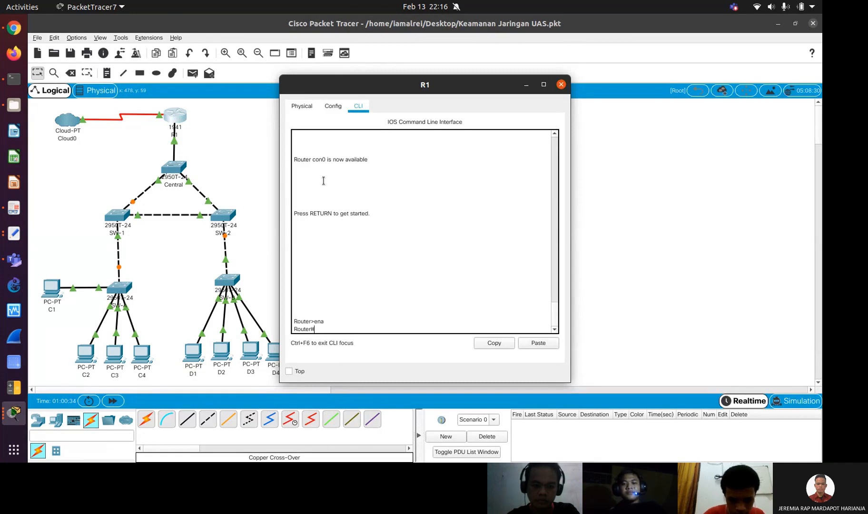
{"action": "type", "text": "conf t"}
{"action": "key", "text": "Return"}
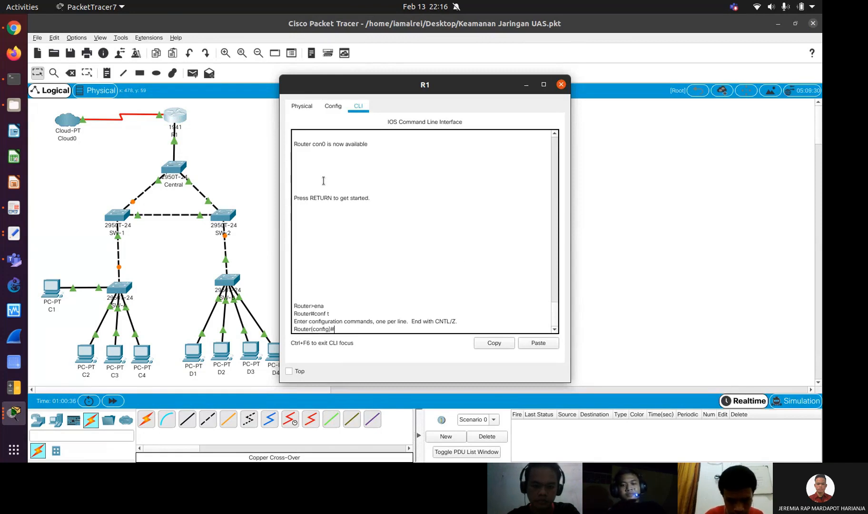
{"action": "key", "text": "super+Left"}
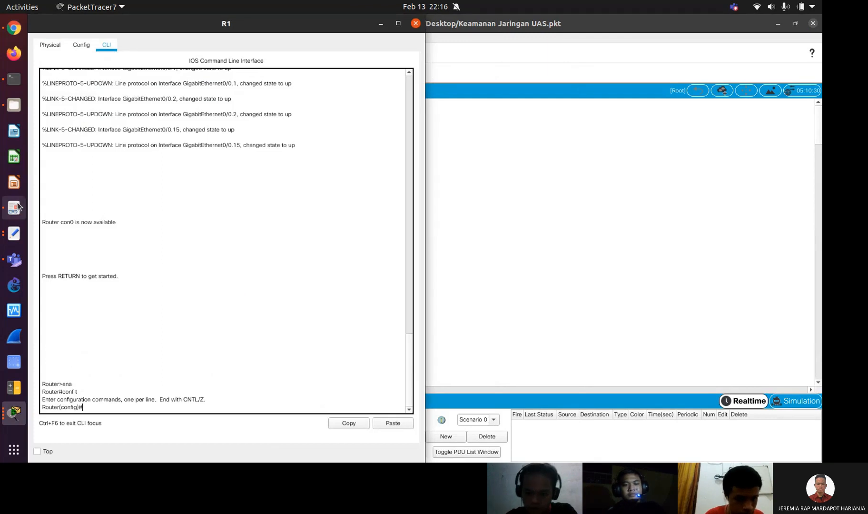
Configure R1's subinterface g0/0.3 with dot1Q 20 encapsulation and address 192.168.20.1 255.255.255.0 by pasting the commands from the r1 notes
{"action": "left_click", "coordinate": [14, 233]}
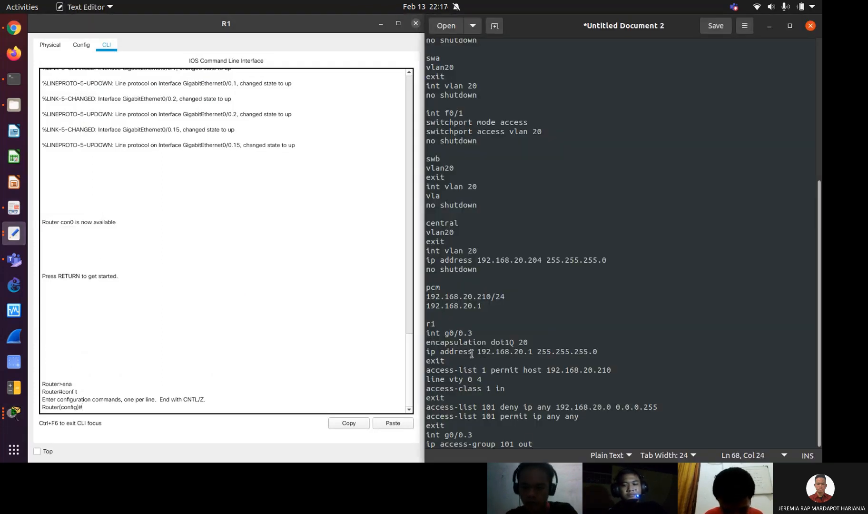
{"action": "left_click_drag", "start_coordinate": [457, 362], "coordinate": [428, 334]}
{"action": "right_click", "coordinate": [431, 334]}
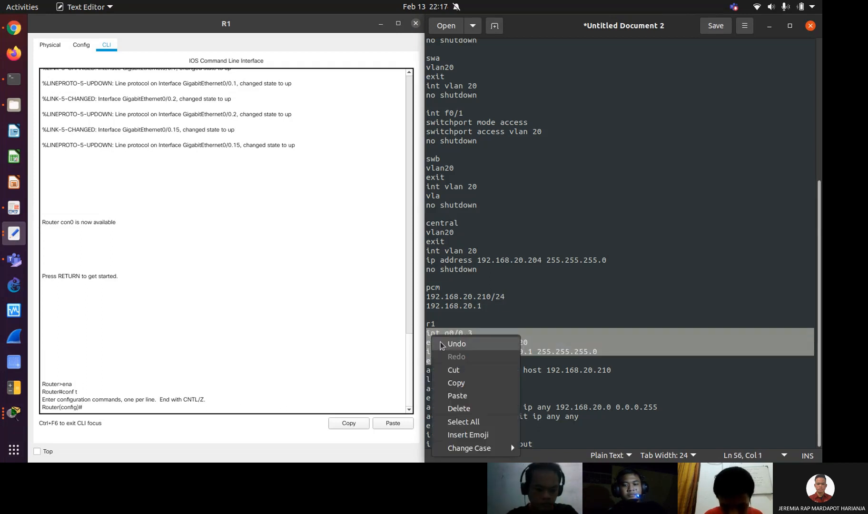
{"action": "left_click", "coordinate": [456, 383]}
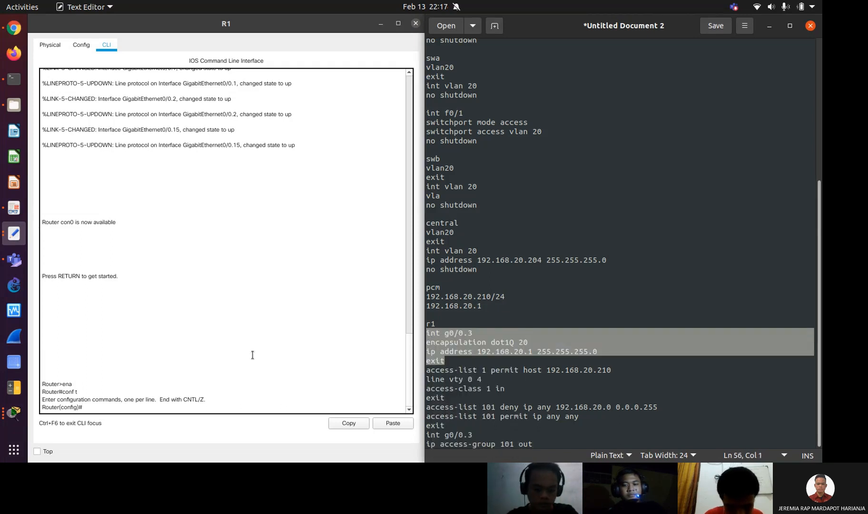
{"action": "left_click", "coordinate": [141, 403]}
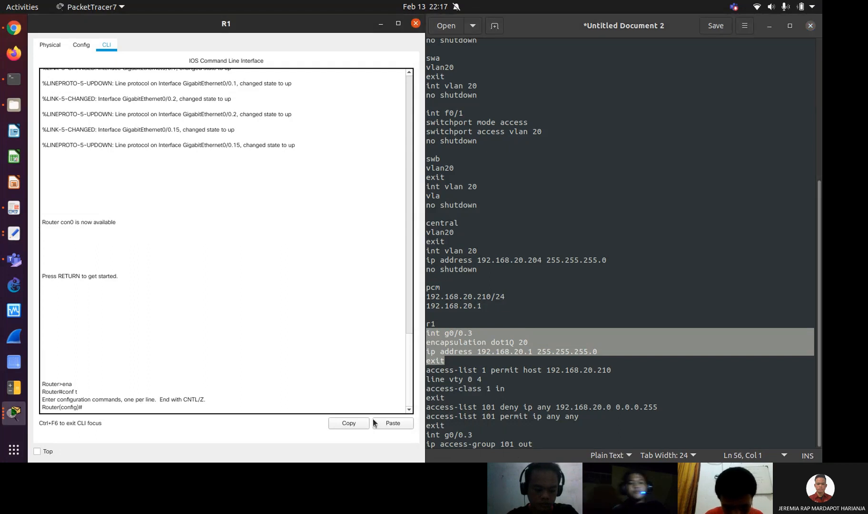
{"action": "left_click", "coordinate": [392, 423]}
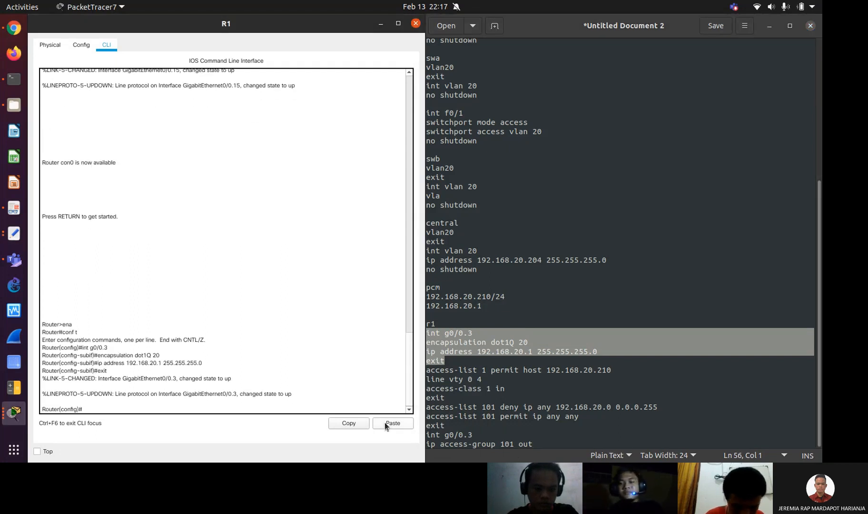
Copy the access-list 1 commands into R1, permitting host 192.168.20.210 and applying the list inbound on vty lines 0 4
{"action": "left_click", "coordinate": [525, 386]}
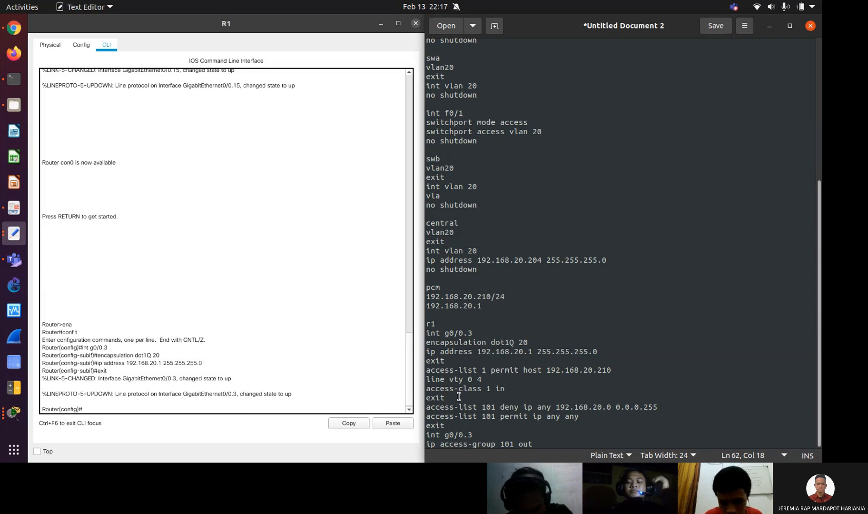
{"action": "left_click_drag", "start_coordinate": [462, 401], "coordinate": [421, 373]}
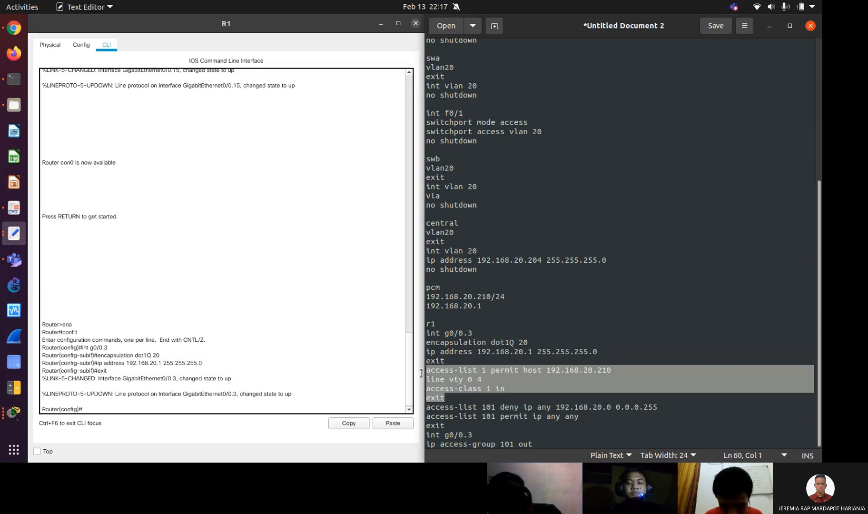
{"action": "right_click", "coordinate": [445, 374]}
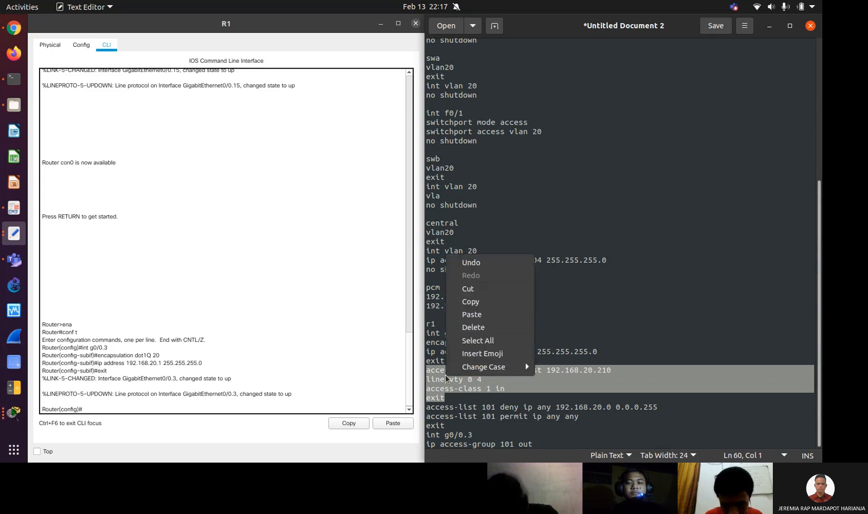
{"action": "left_click", "coordinate": [465, 309]}
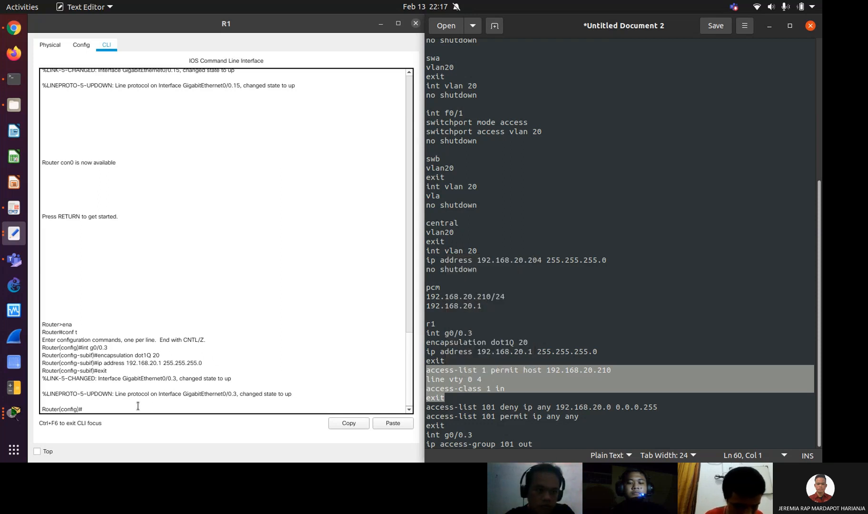
{"action": "left_click", "coordinate": [138, 406]}
{"action": "right_click", "coordinate": [138, 407]}
{"action": "left_click", "coordinate": [169, 424]}
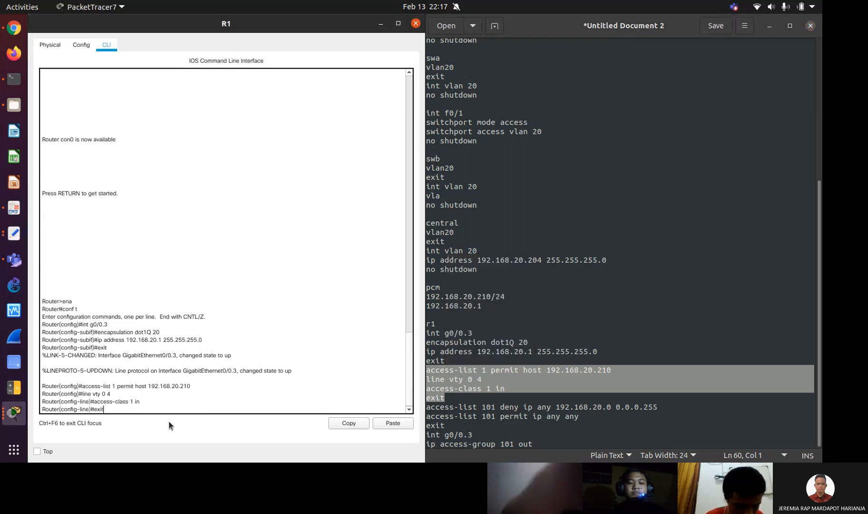
{"action": "key", "text": "Return"}
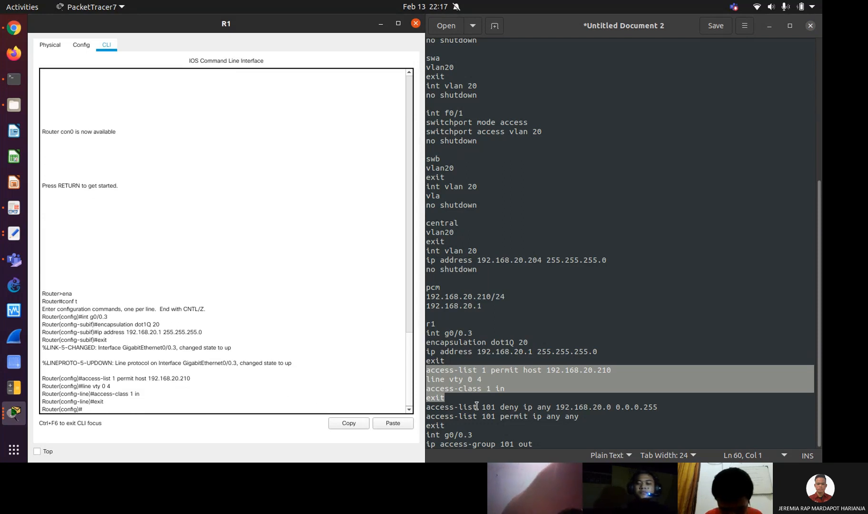
Paste the access-list 101 rules from the notes into R1, denying any IP traffic to 192.168.20.0 0.0.0.255 and permitting all other IP traffic
{"action": "left_click", "coordinate": [545, 445]}
{"action": "left_click", "coordinate": [460, 431]}
{"action": "left_click_drag", "start_coordinate": [460, 432], "coordinate": [426, 408]}
{"action": "right_click", "coordinate": [434, 408]}
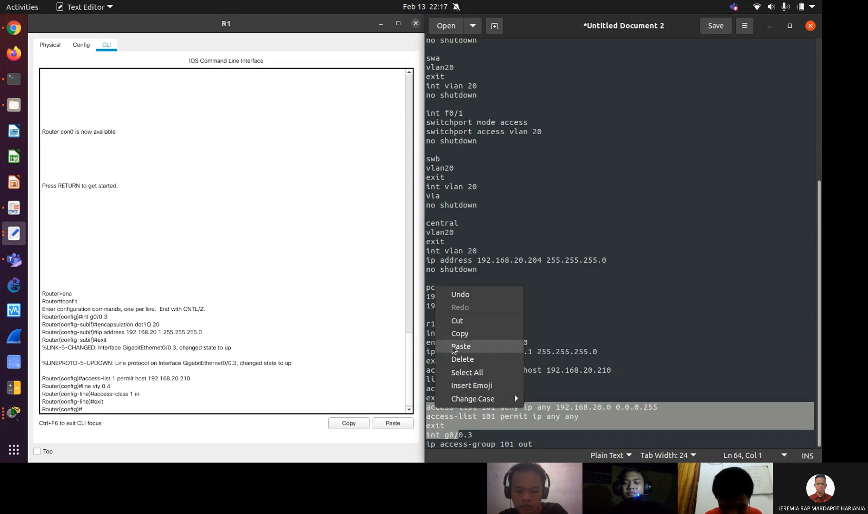
{"action": "left_click", "coordinate": [460, 333]}
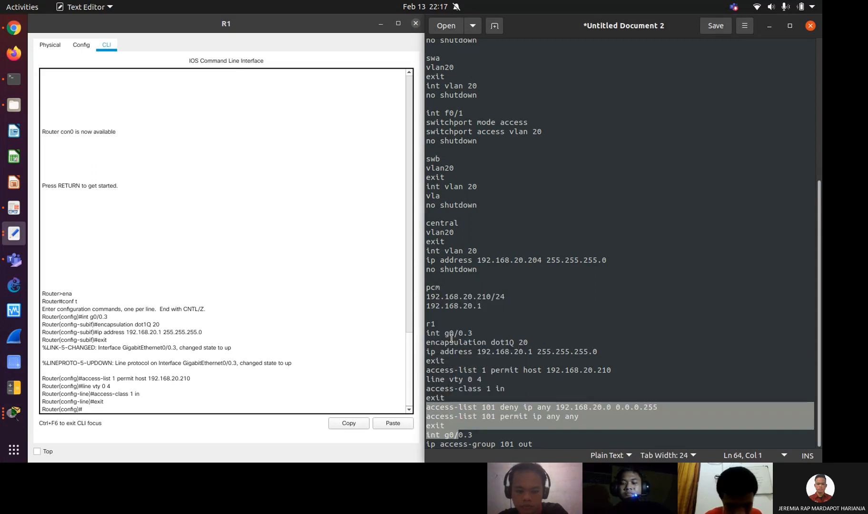
{"action": "left_click", "coordinate": [384, 424]}
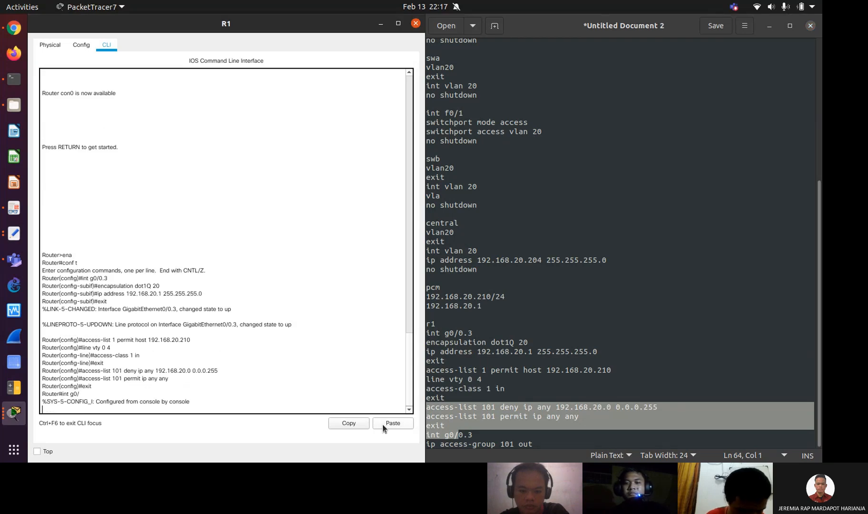
{"action": "key", "text": "Return"}
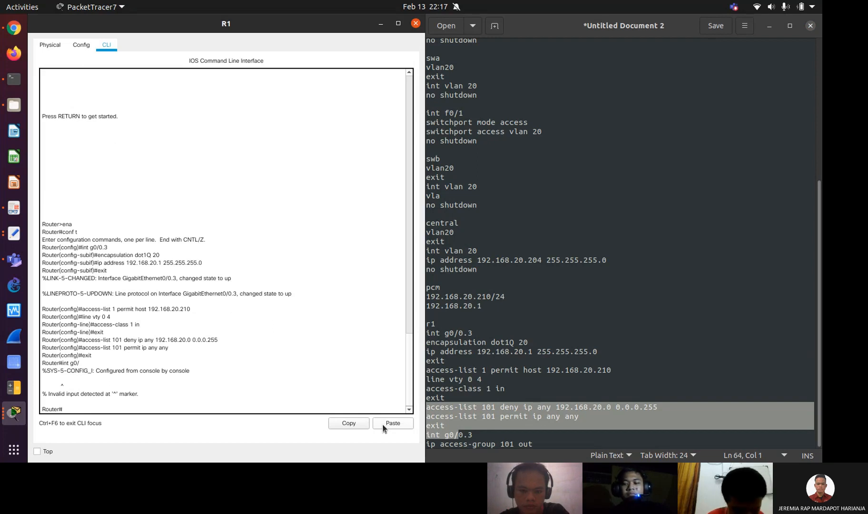
Try to enter R1's subinterface g0/0.3 straight from privileged mode
{"action": "key", "text": "Up"}
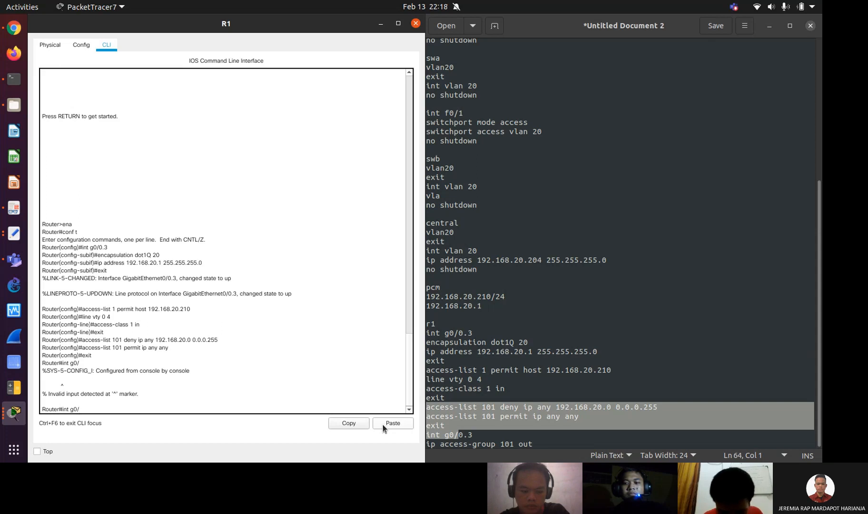
{"action": "type", "text": "0/"}
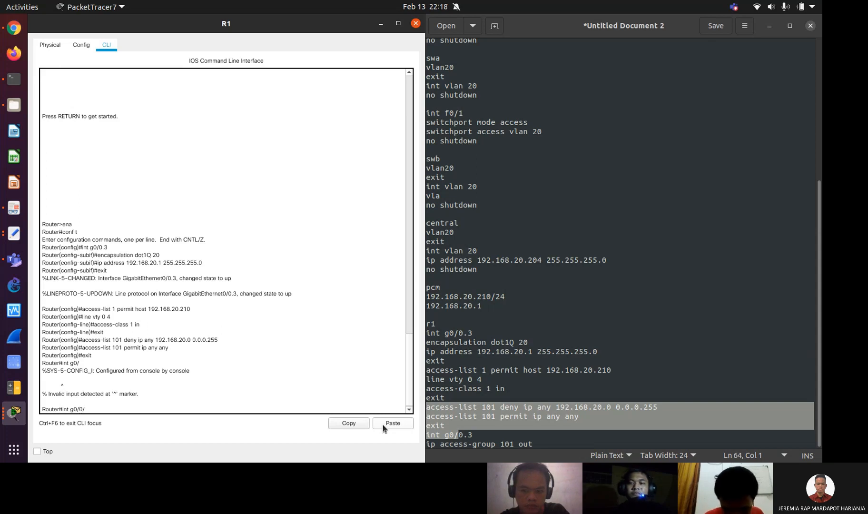
{"action": "key", "text": "BackSpace"}
{"action": "type", "text": ".3"}
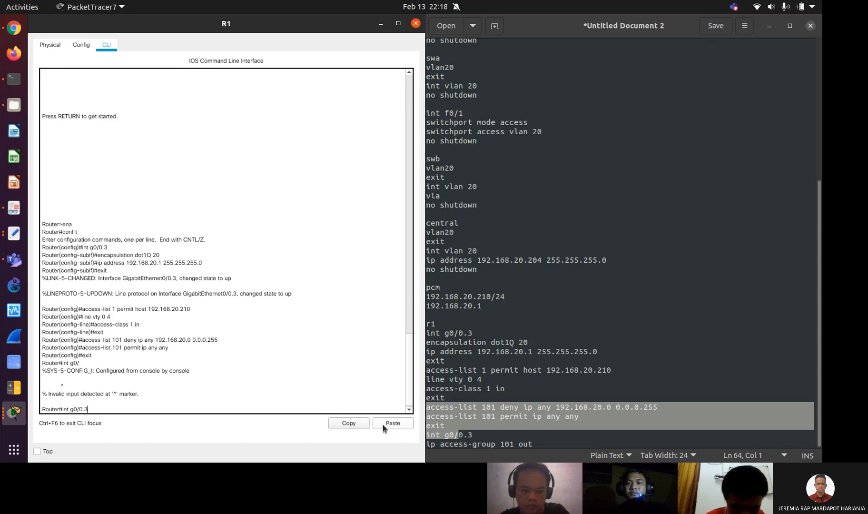
{"action": "key", "text": "Return"}
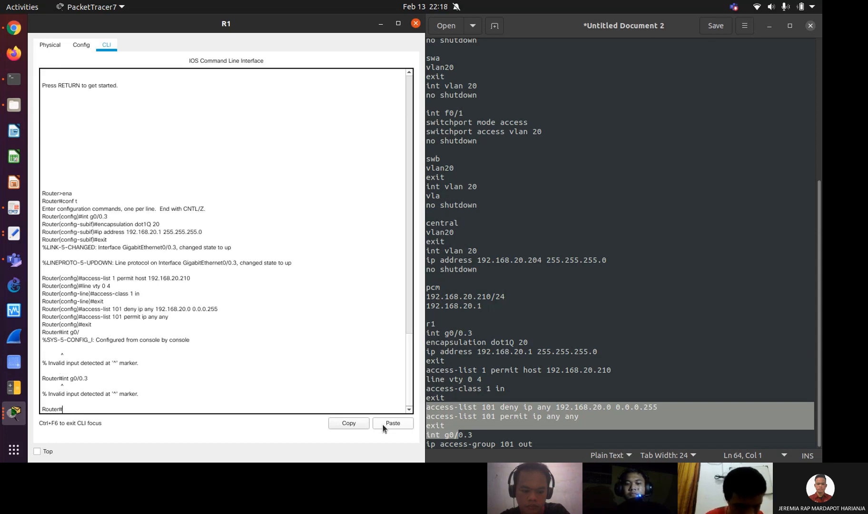
Re-enter R1's global configuration mode and apply access group 101 outbound on g0/0.3 using the last two lines of the notes
{"action": "type", "text": "con"}
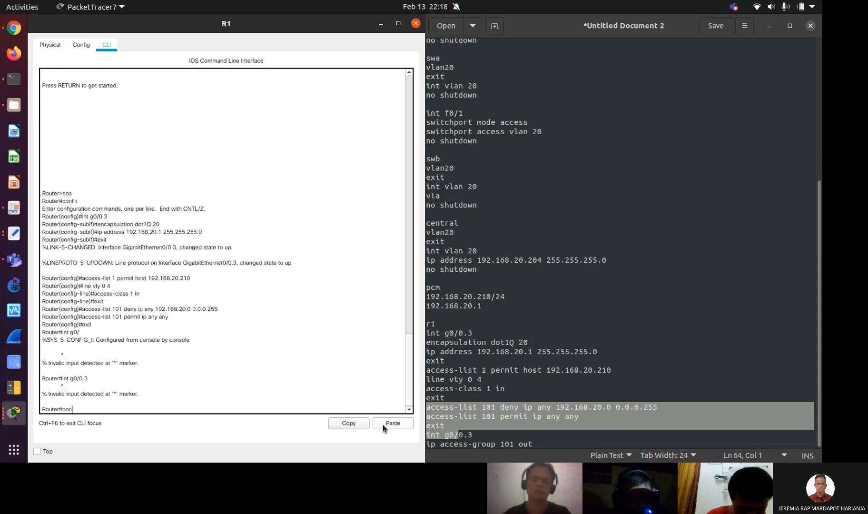
{"action": "type", "text": "f t"}
{"action": "key", "text": "Return"}
{"action": "left_click_drag", "start_coordinate": [533, 444], "coordinate": [427, 434]}
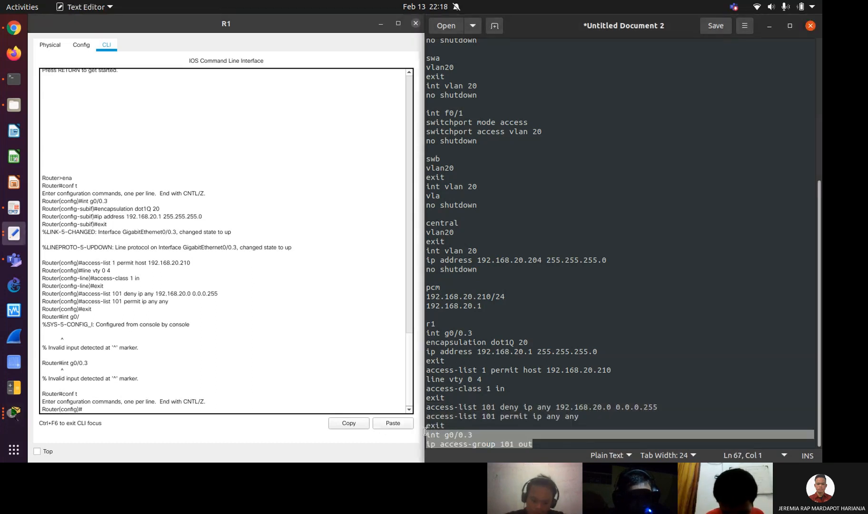
{"action": "right_click", "coordinate": [426, 434]}
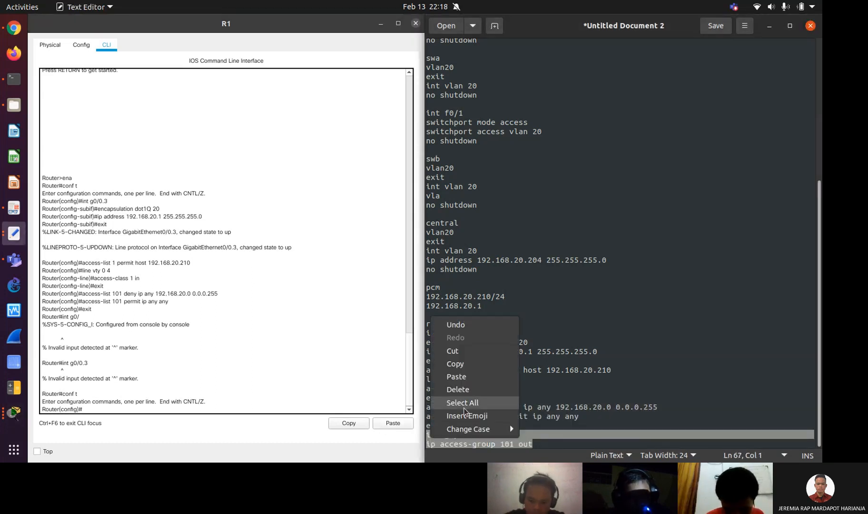
{"action": "left_click", "coordinate": [460, 364]}
{"action": "left_click", "coordinate": [353, 417]}
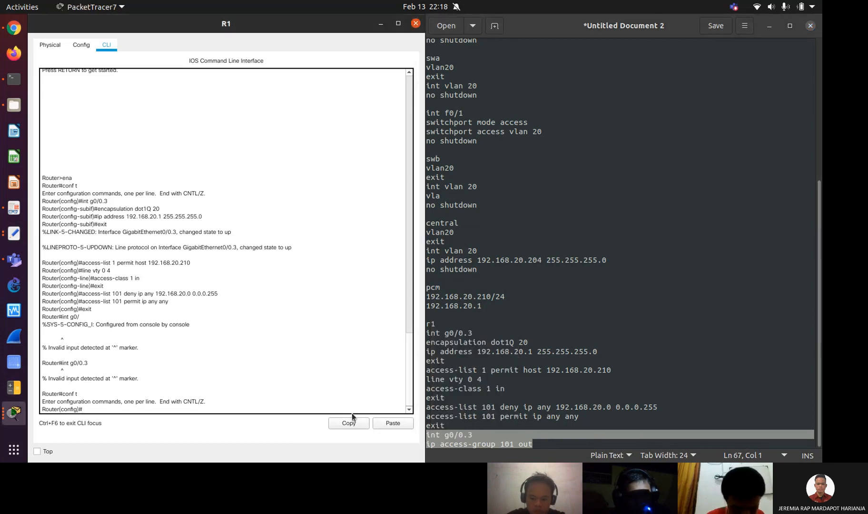
{"action": "left_click", "coordinate": [382, 423]}
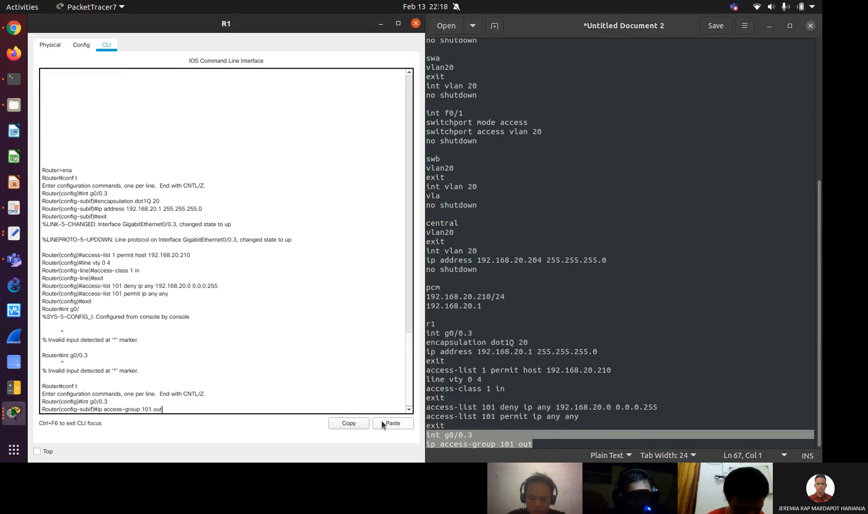
{"action": "left_click", "coordinate": [476, 336]}
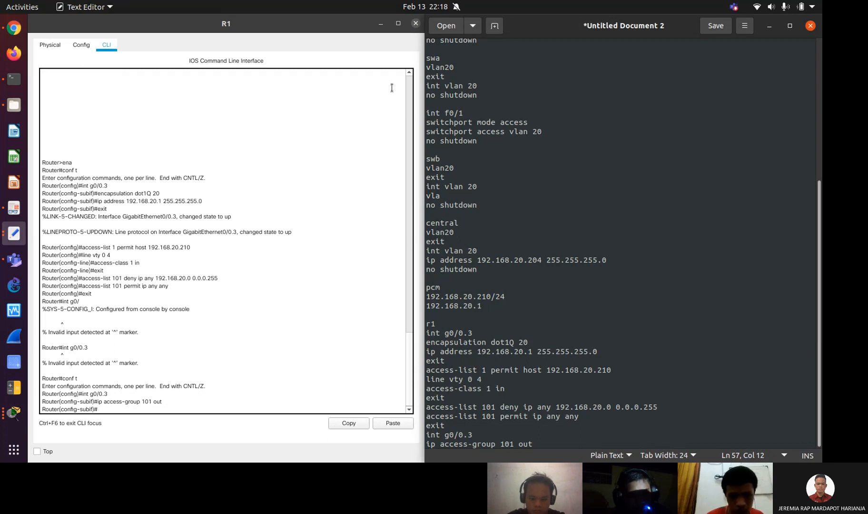
Set management PC C1's static IPv4 address to 192.168.20.210 in its IP configuration
{"action": "left_click", "coordinate": [379, 23]}
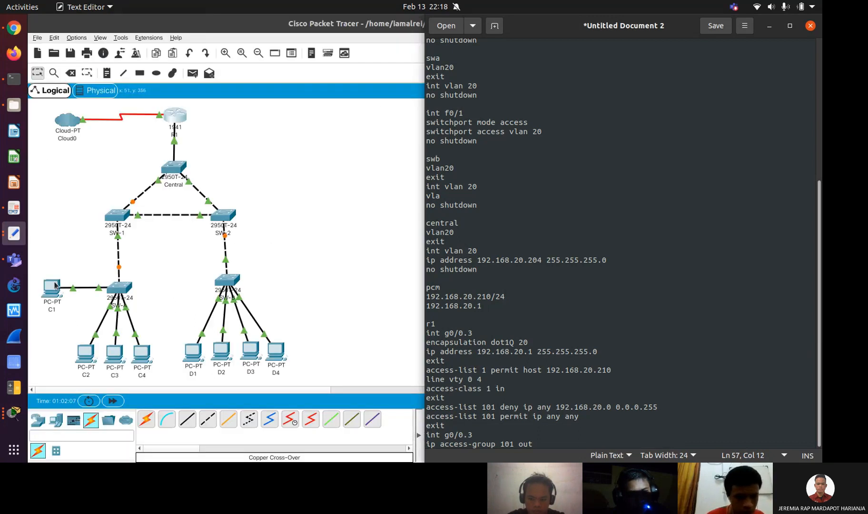
{"action": "left_click", "coordinate": [55, 285]}
{"action": "left_click", "coordinate": [358, 106]}
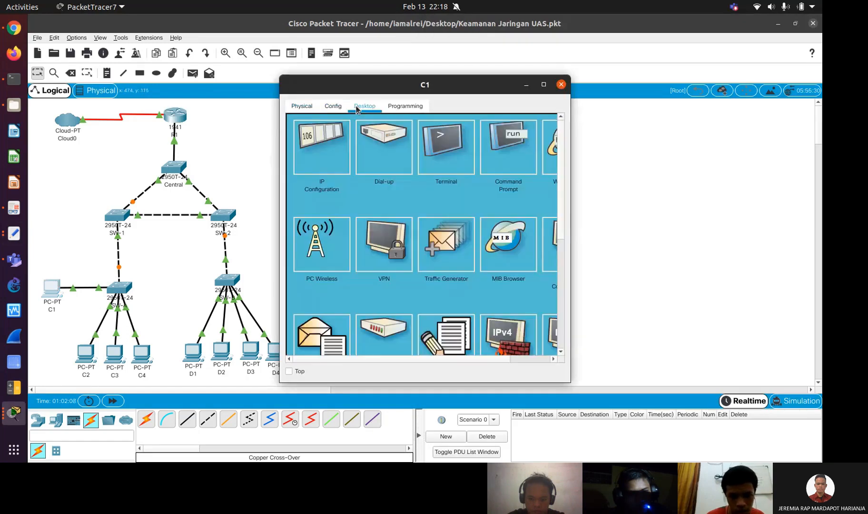
{"action": "left_click", "coordinate": [341, 133]}
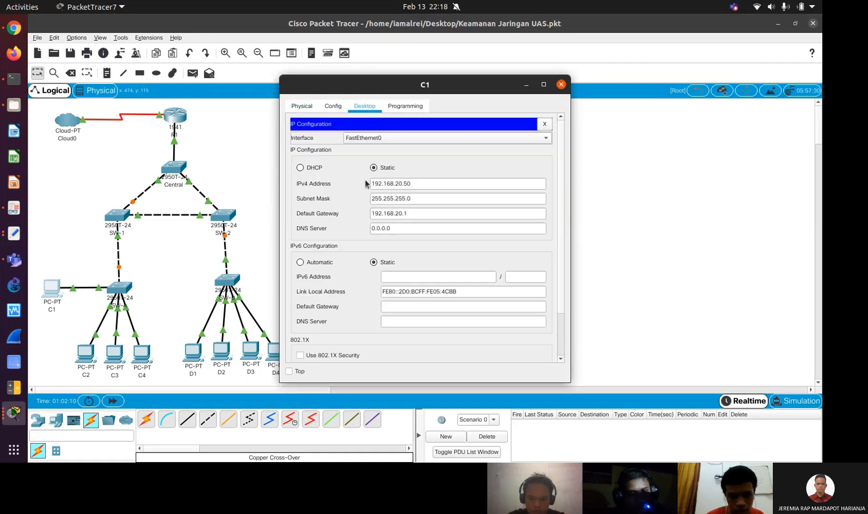
{"action": "left_click", "coordinate": [425, 185]}
{"action": "key", "text": "BackSpace"}
{"action": "key", "text": "BackSpace"}
{"action": "type", "text": "210"}
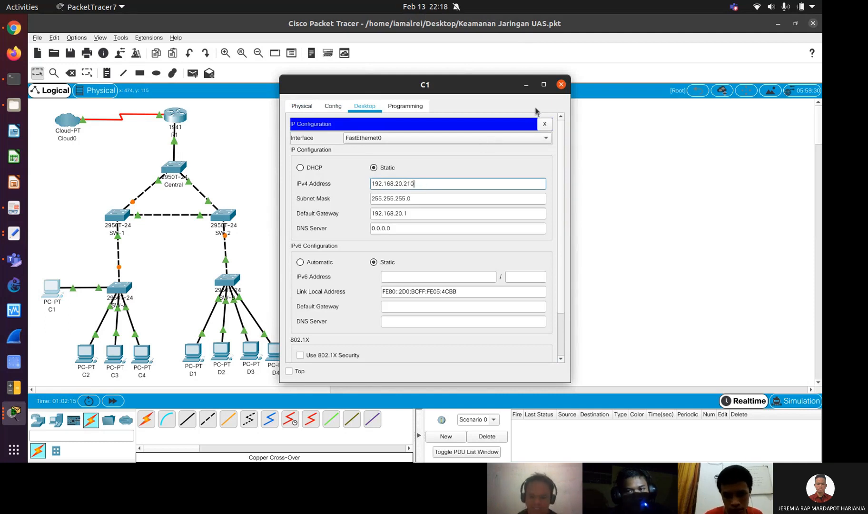
{"action": "left_click", "coordinate": [526, 85]}
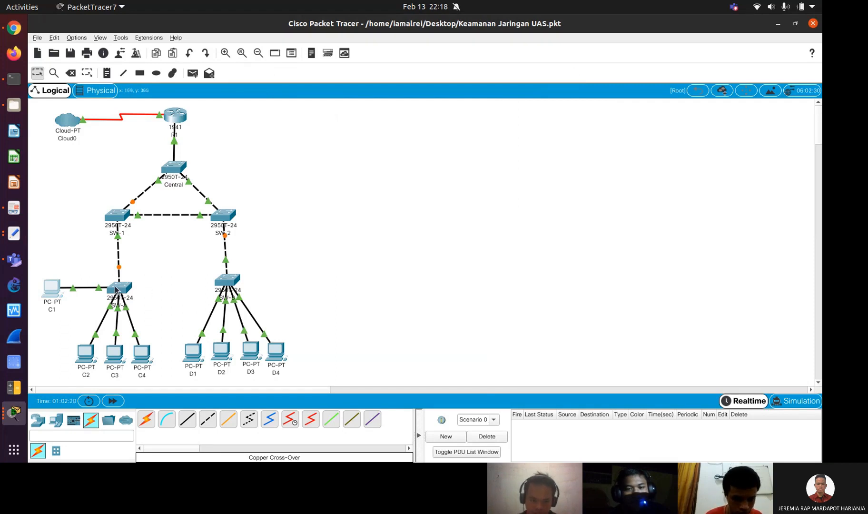
Inspect the port, VLAN and IP address summaries of the access switches, SW-1, SW-2, Central and router R1
{"action": "mouse_move", "coordinate": [115, 289]}
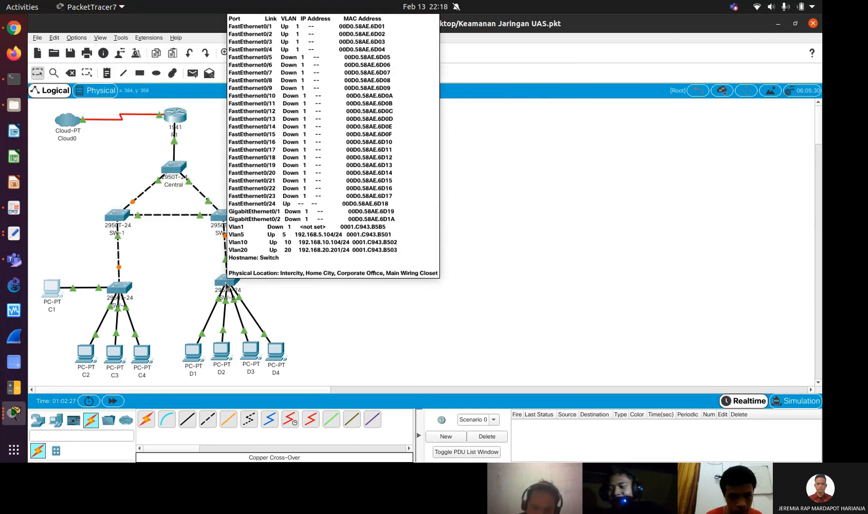
{"action": "mouse_move", "coordinate": [115, 222]}
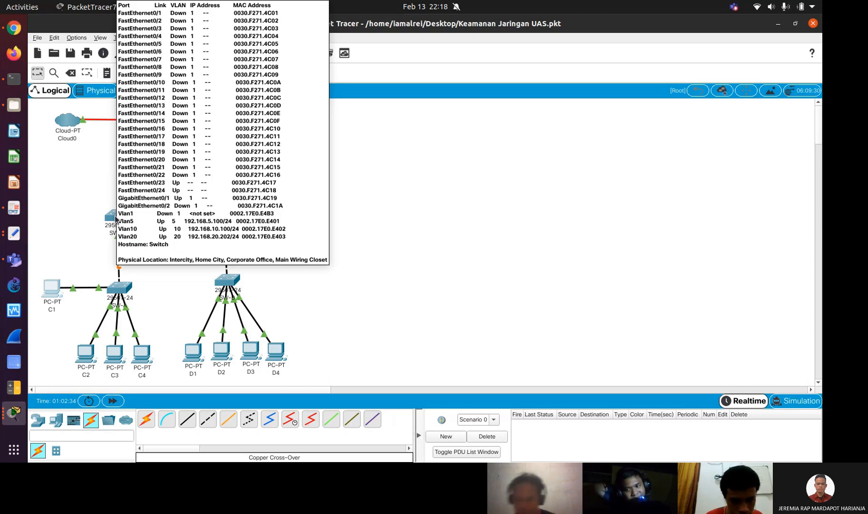
{"action": "mouse_move", "coordinate": [231, 219]}
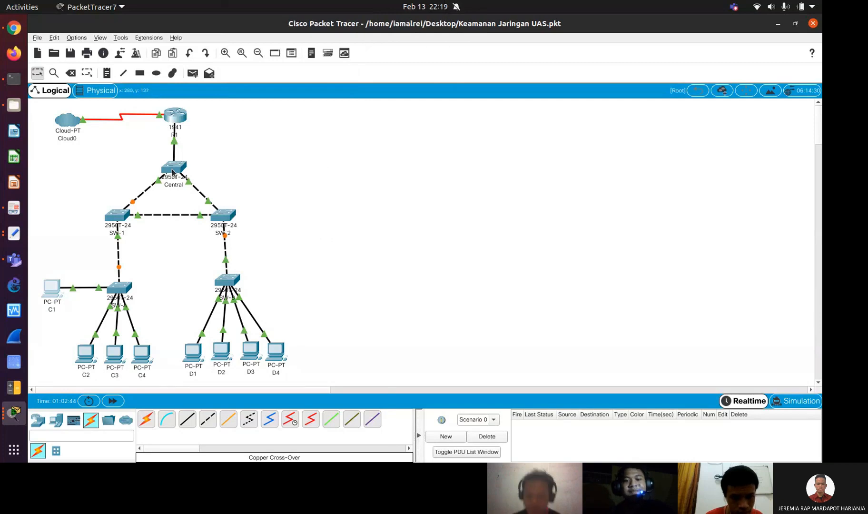
{"action": "mouse_move", "coordinate": [172, 172]}
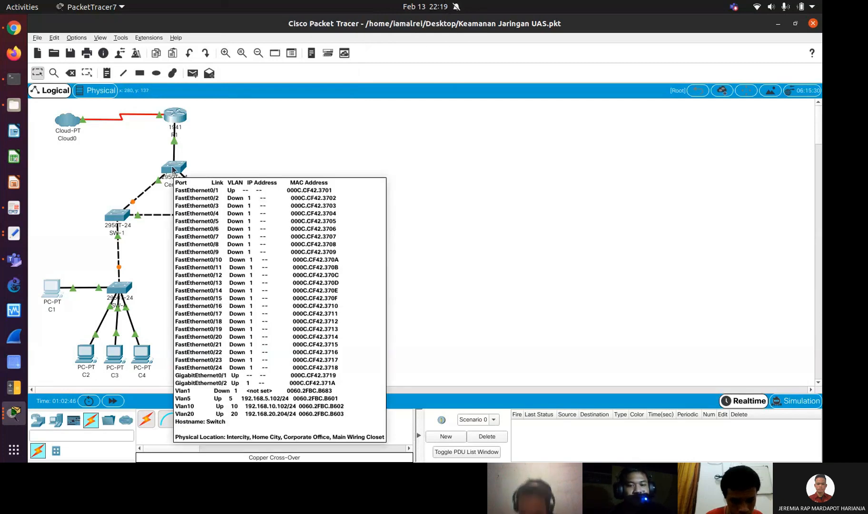
{"action": "mouse_move", "coordinate": [175, 119]}
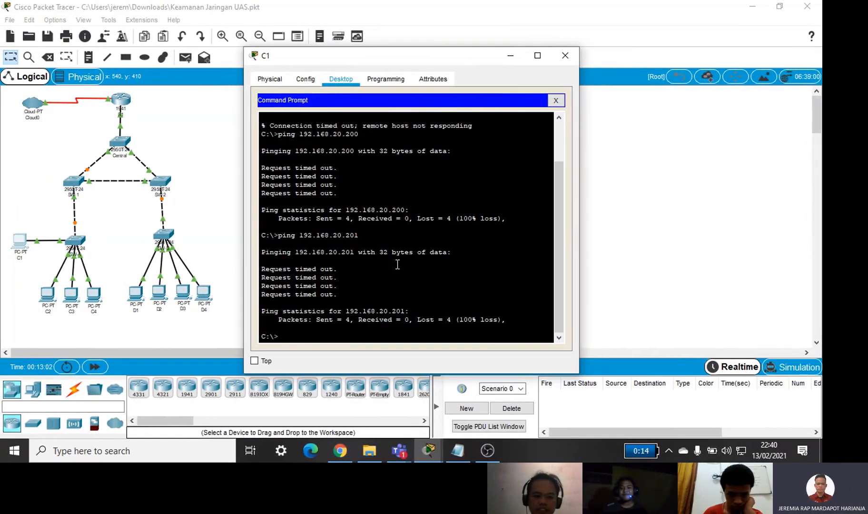
Review the earlier SSH attempts and the pings to 192.168.20.200 and 192.168.20.201 in C1's command prompt
{"action": "left_click_drag", "start_coordinate": [562, 234], "coordinate": [553, 171]}
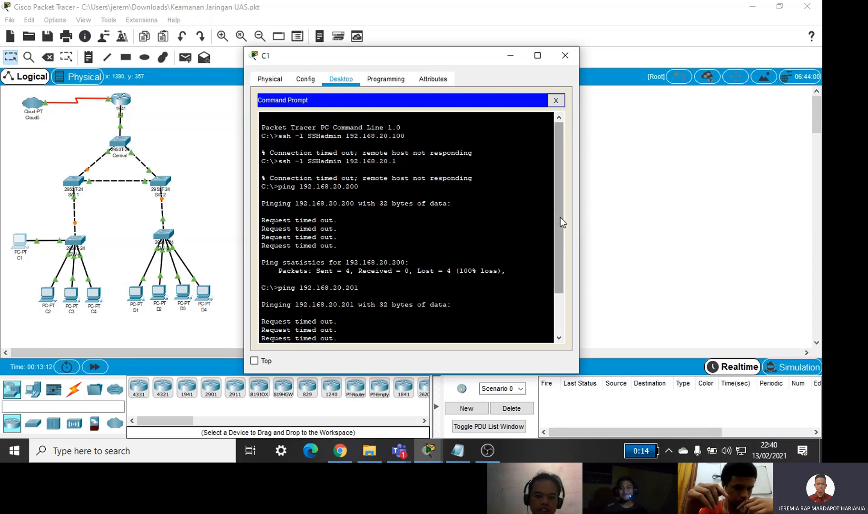
{"action": "left_click_drag", "start_coordinate": [560, 219], "coordinate": [559, 235]}
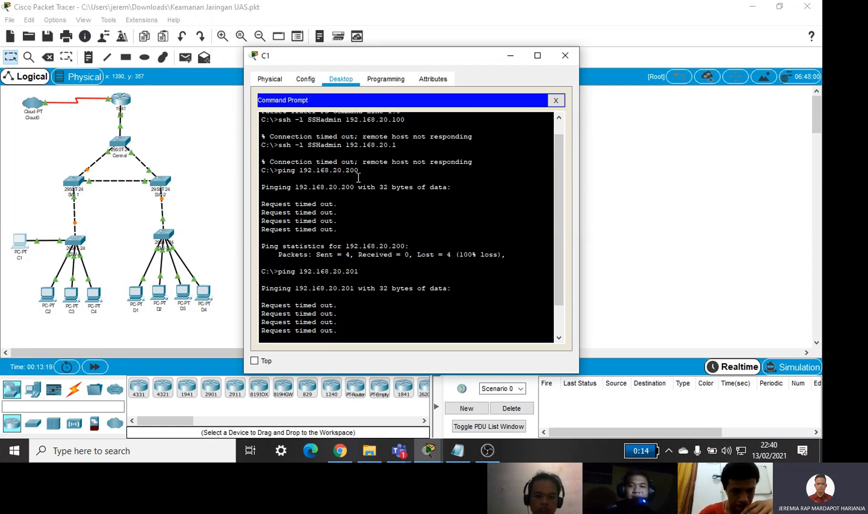
{"action": "left_click_drag", "start_coordinate": [559, 214], "coordinate": [558, 243]}
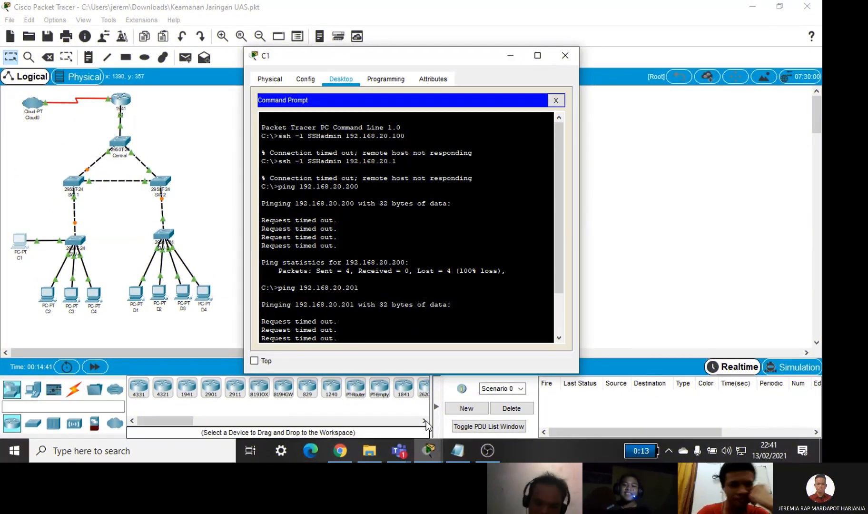
Switch to the FIX REKAMAN UAS meeting window in Microsoft Teams
{"action": "mouse_move", "coordinate": [407, 451]}
{"action": "mouse_move", "coordinate": [503, 383]}
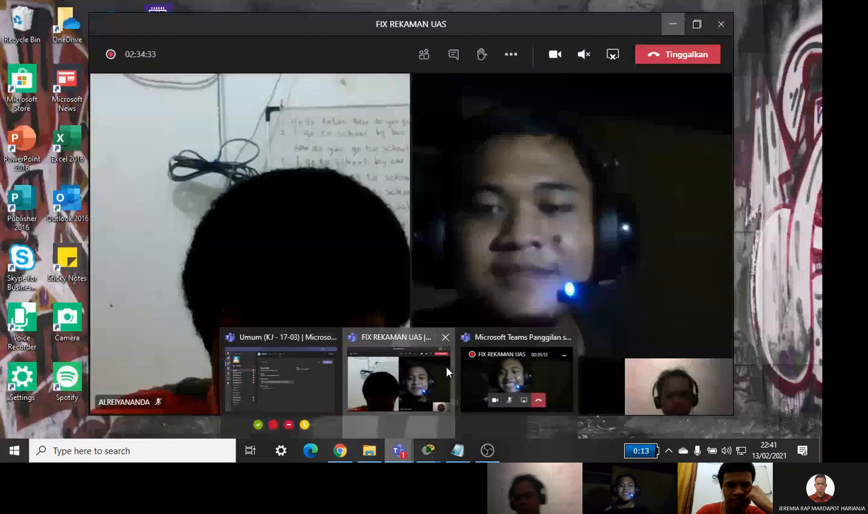
{"action": "left_click", "coordinate": [447, 366]}
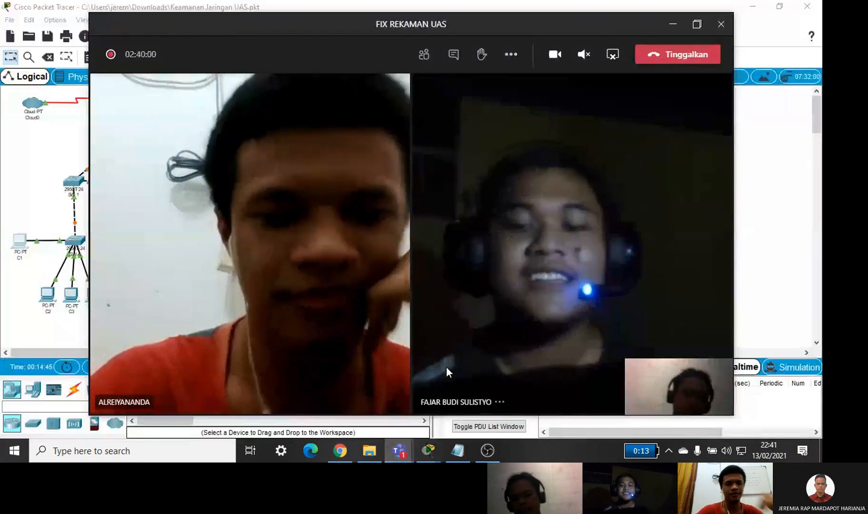